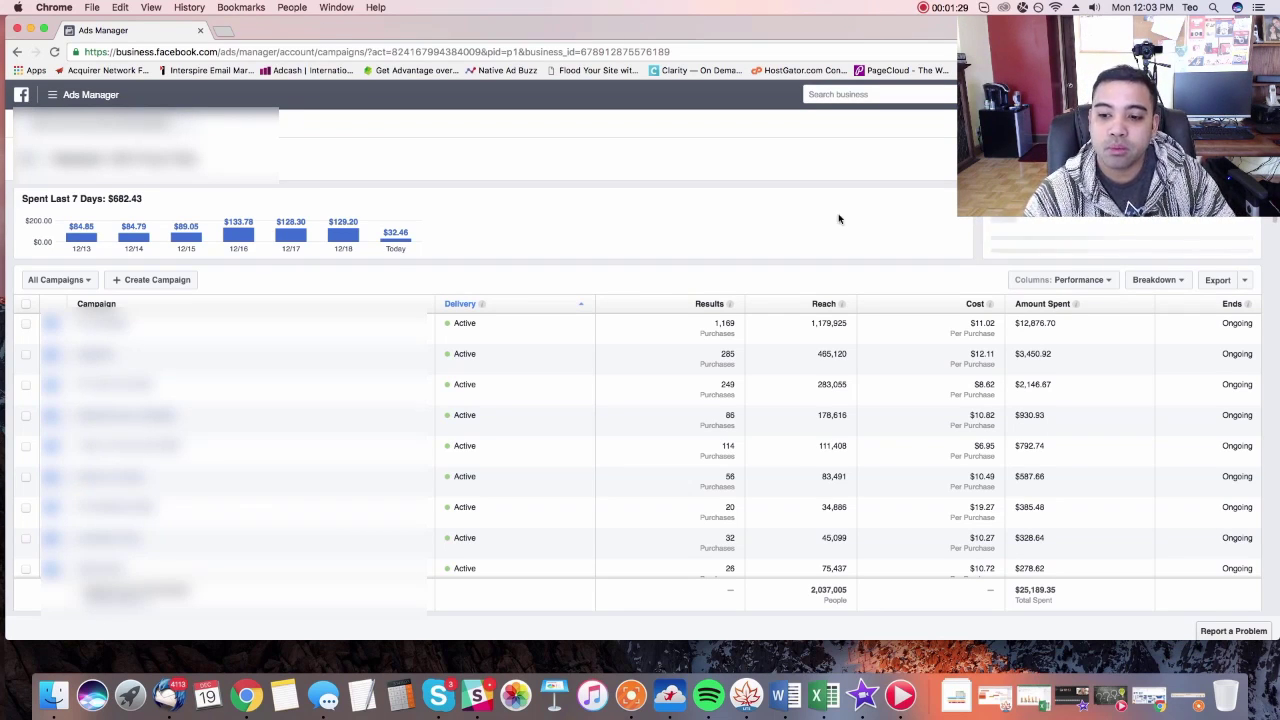
# Step: Switch the campaign table to the Purchase column preset and check the first campaign's amount spent
pyautogui.click(1087, 287)
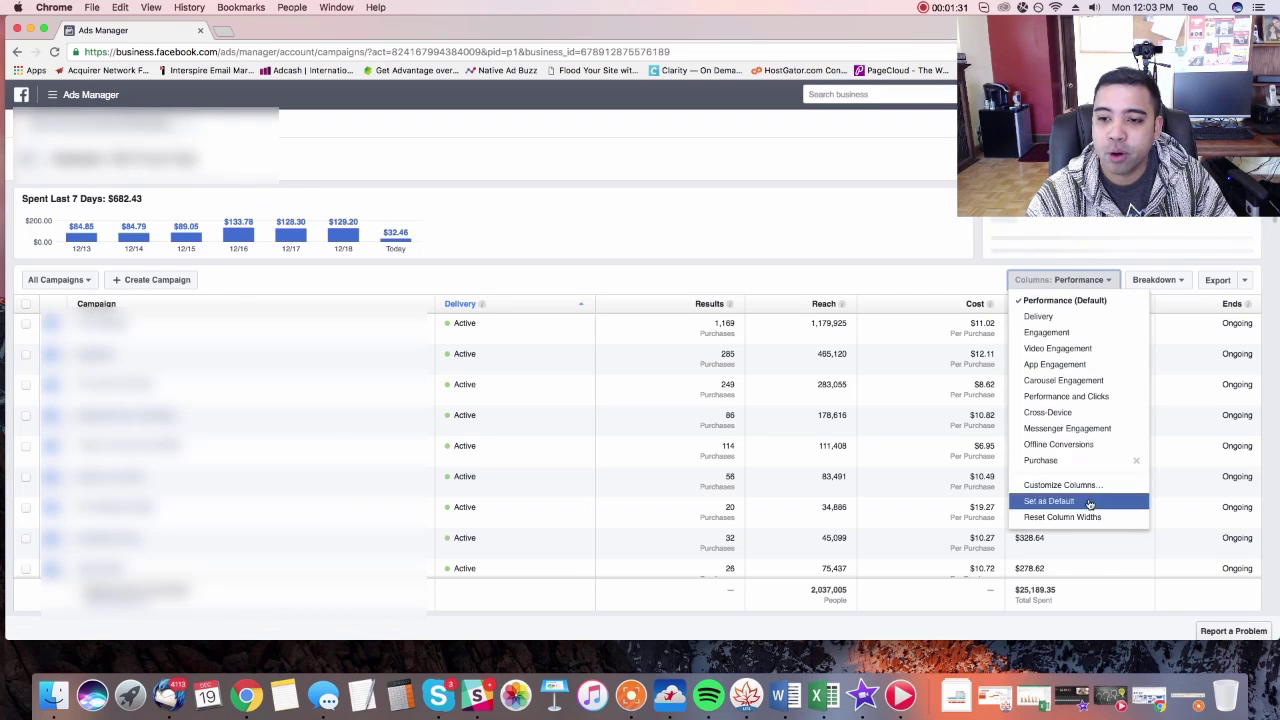
pyautogui.click(1076, 464)
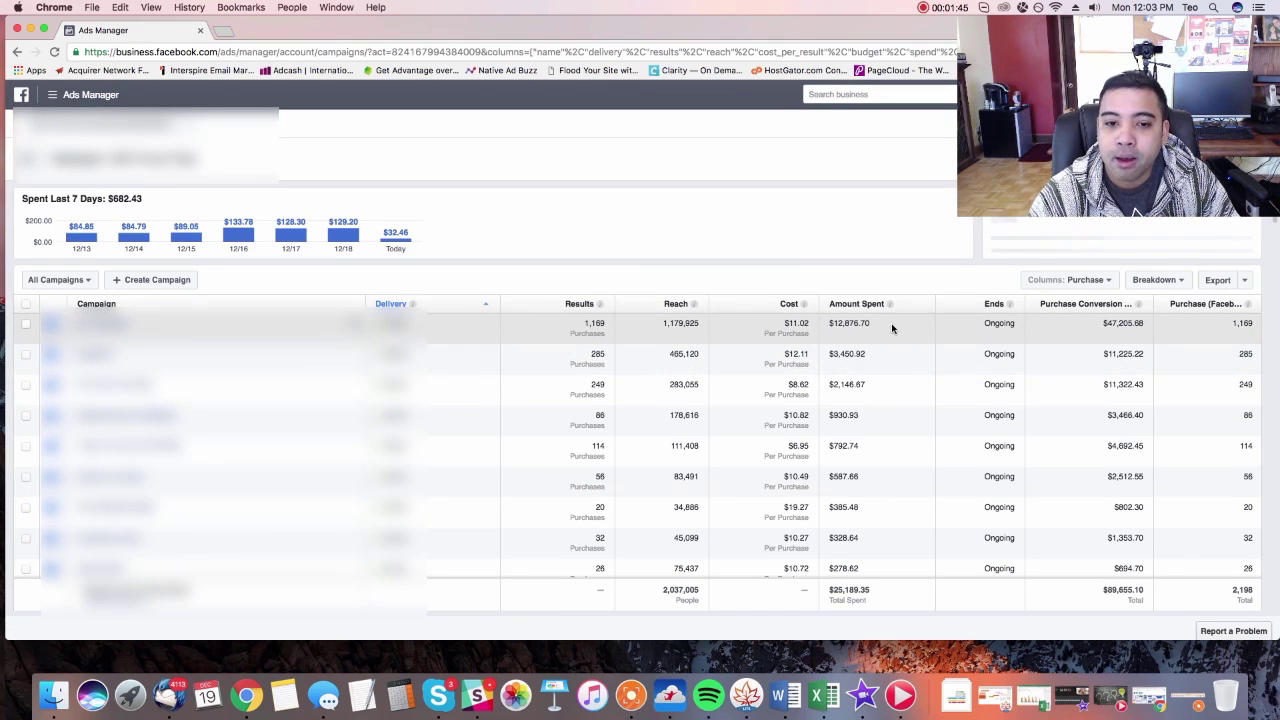
pyautogui.moveTo(888, 326); pyautogui.dragTo(824, 325)
pyautogui.click(934, 343)
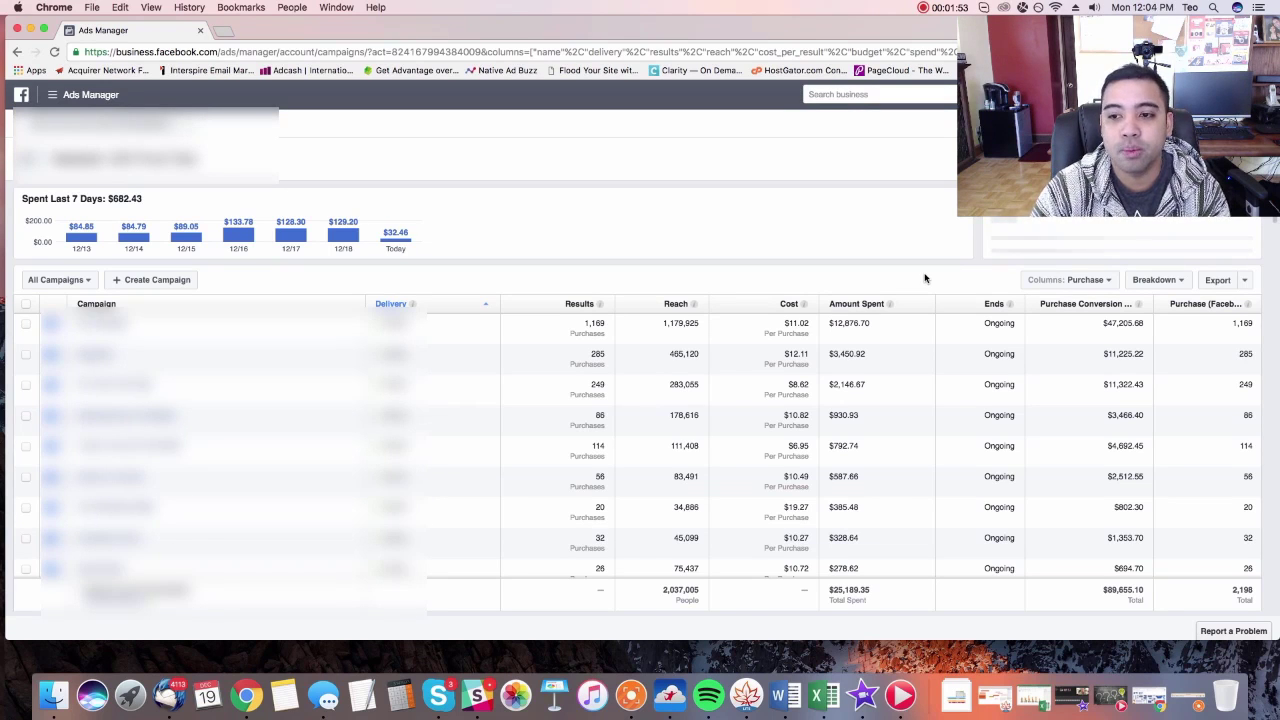
# Step: Break down the campaign results by Age and Gender
pyautogui.click(1153, 281)
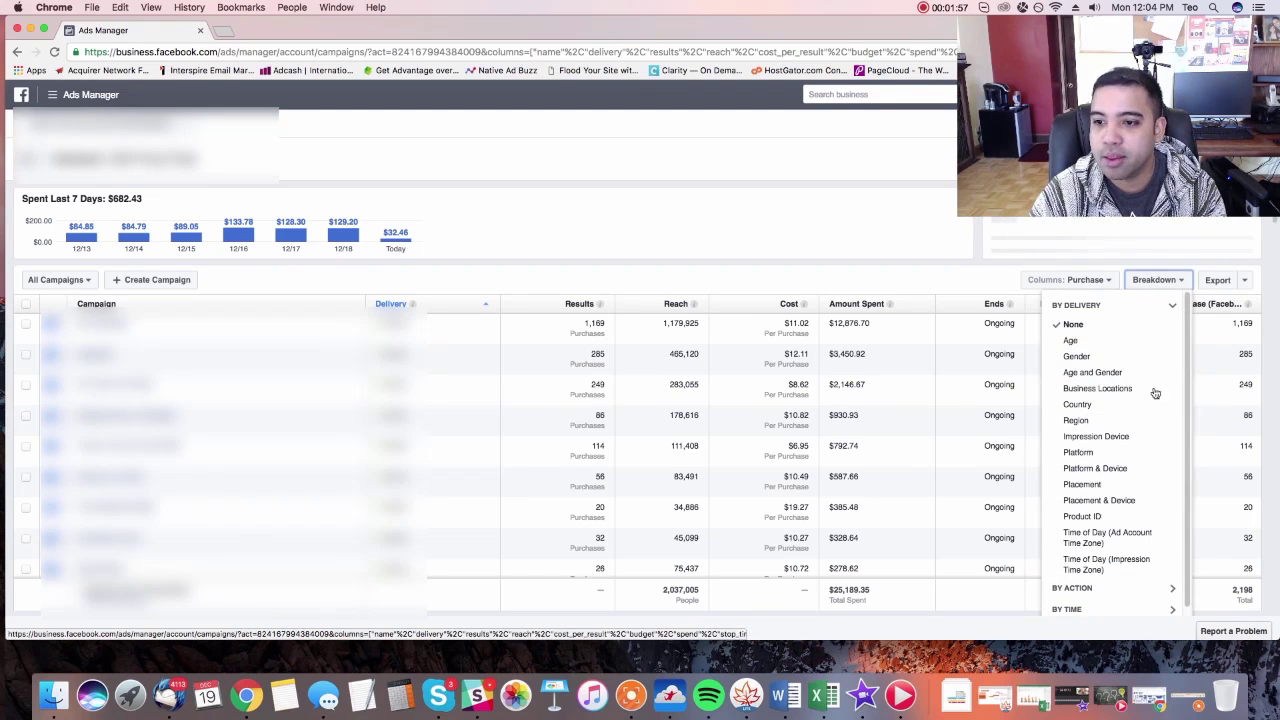
pyautogui.scroll(-1, 1185, 315)
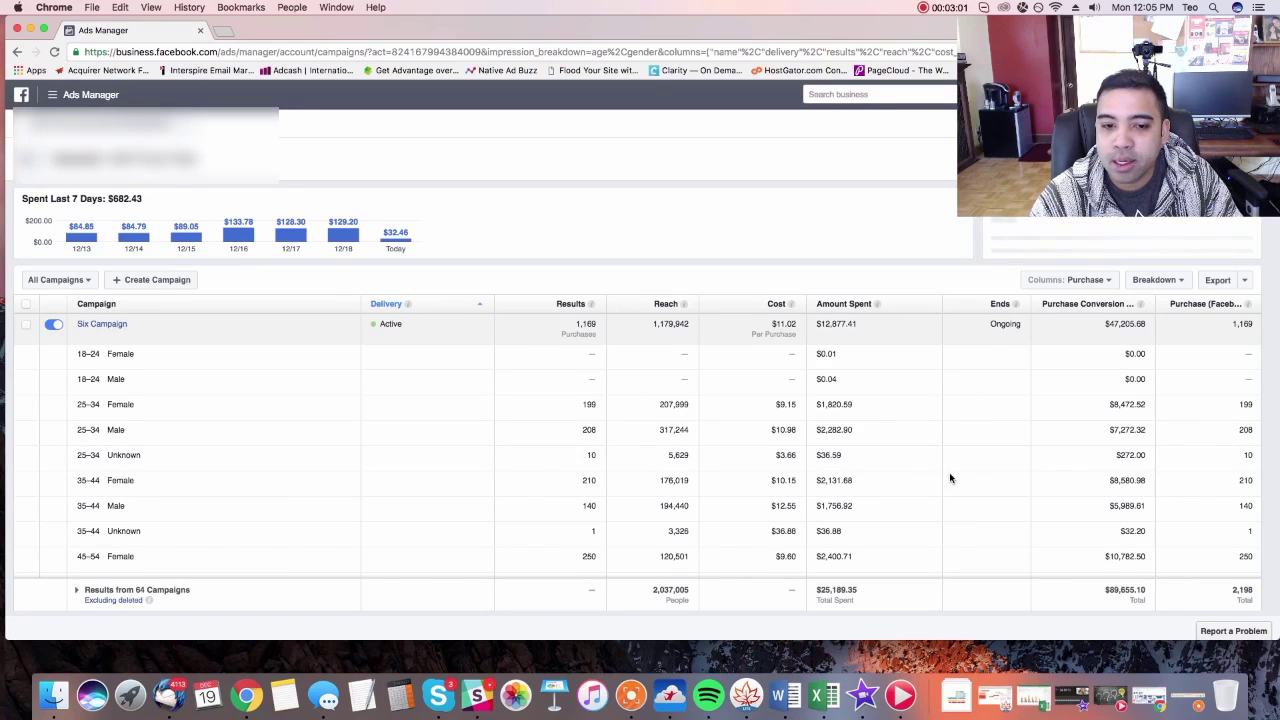
# Step: Look through the Six Campaign's age and gender rows, from 18–24 to 65+, to see how each group performs
pyautogui.scroll(-3, 949, 477)
pyautogui.scroll(-2, 951, 477)
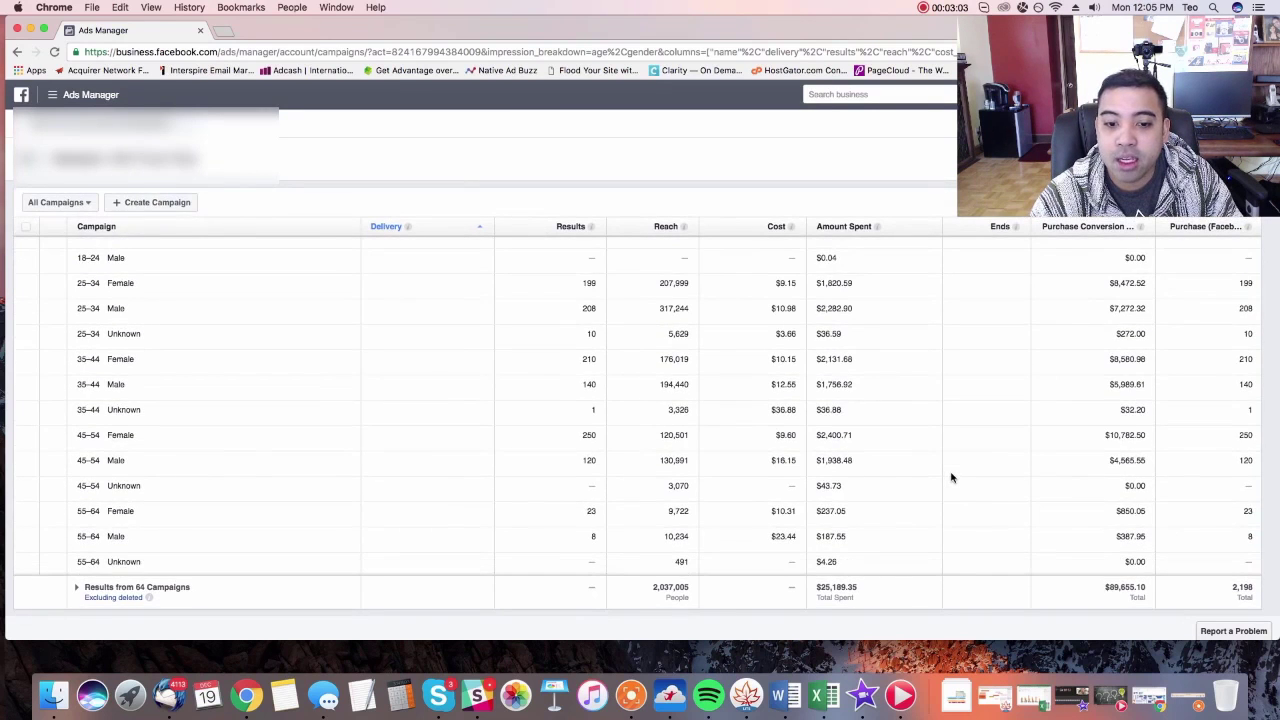
pyautogui.scroll(3, 952, 477)
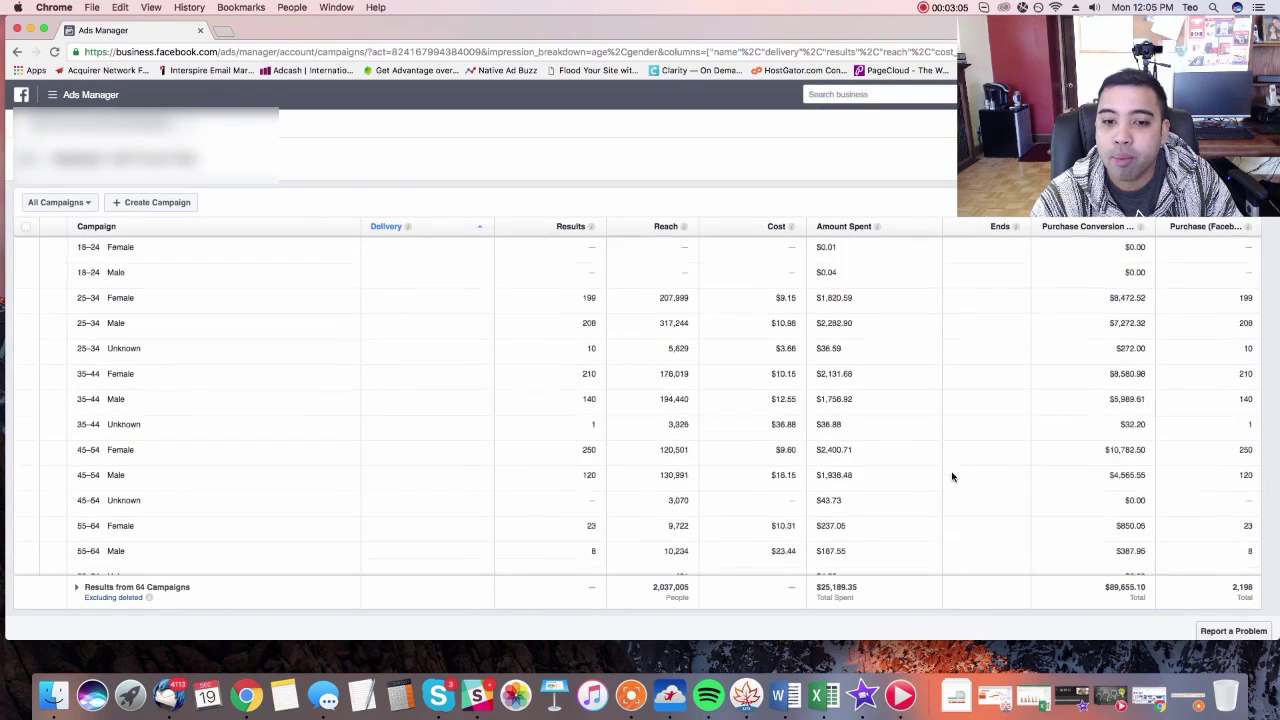
pyautogui.scroll(-1, 961, 451)
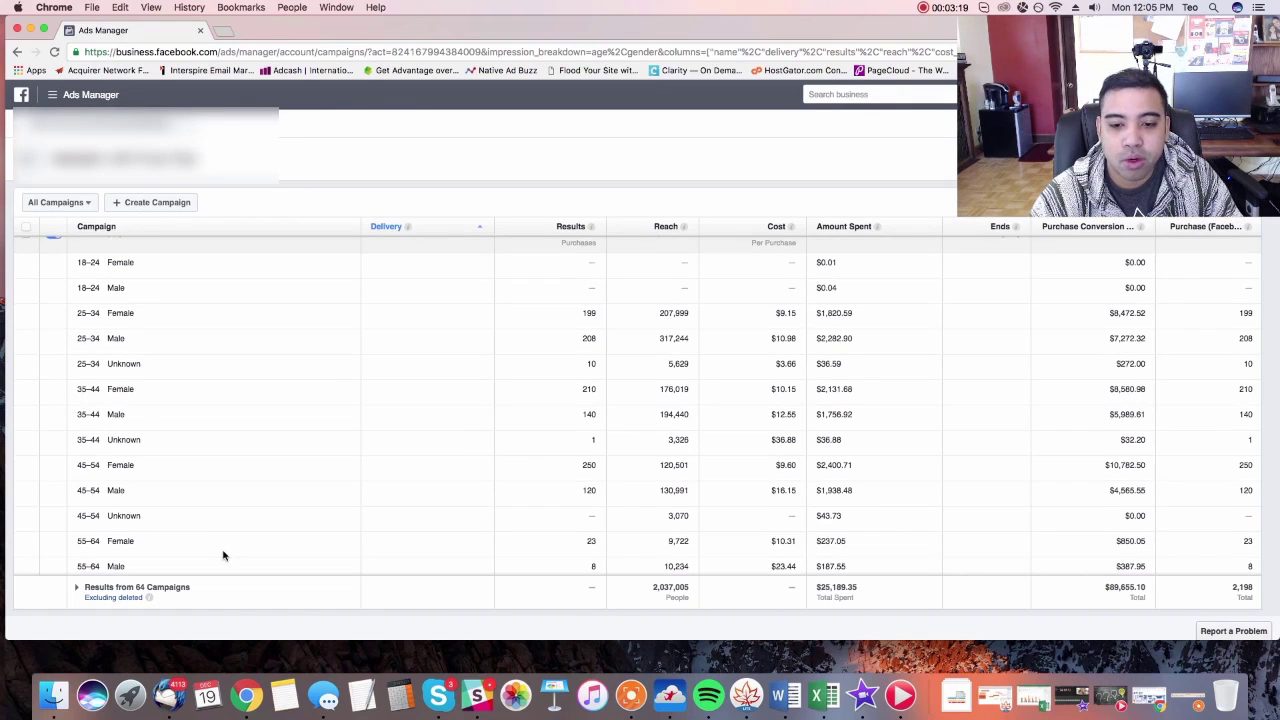
pyautogui.scroll(-1, 222, 550)
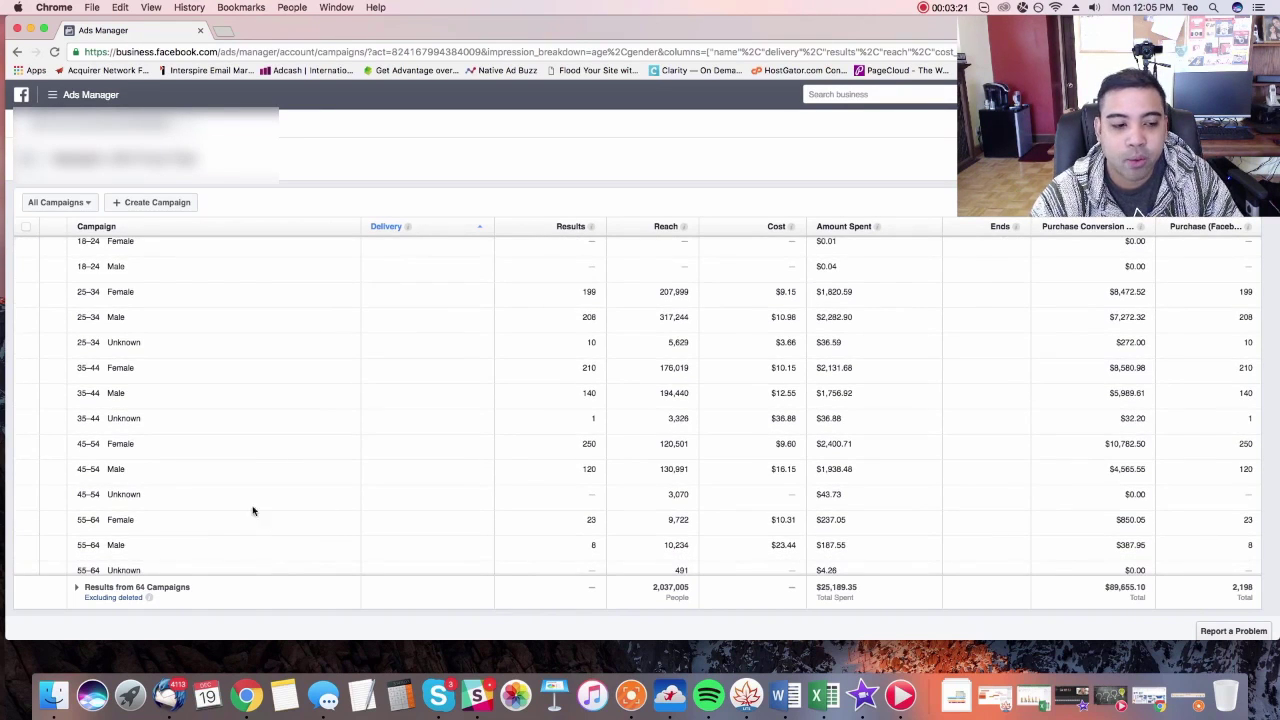
pyautogui.scroll(-2, 165, 525)
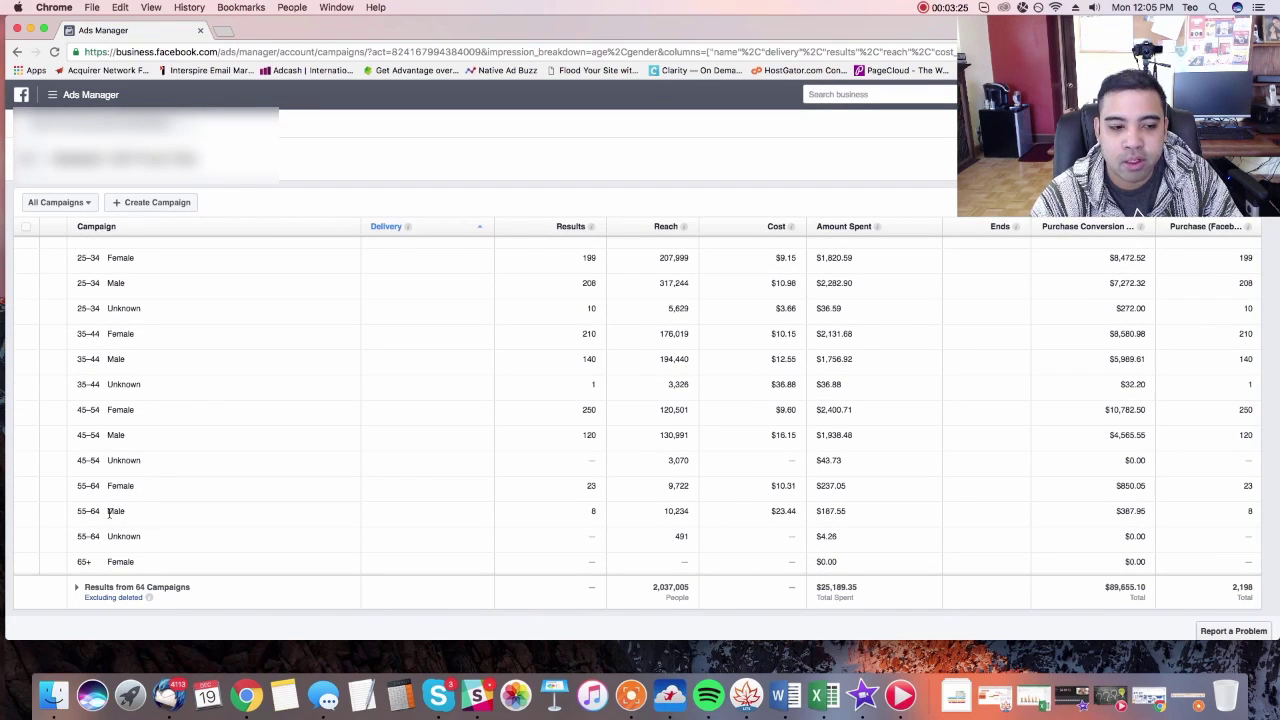
pyautogui.scroll(3, 1030, 523)
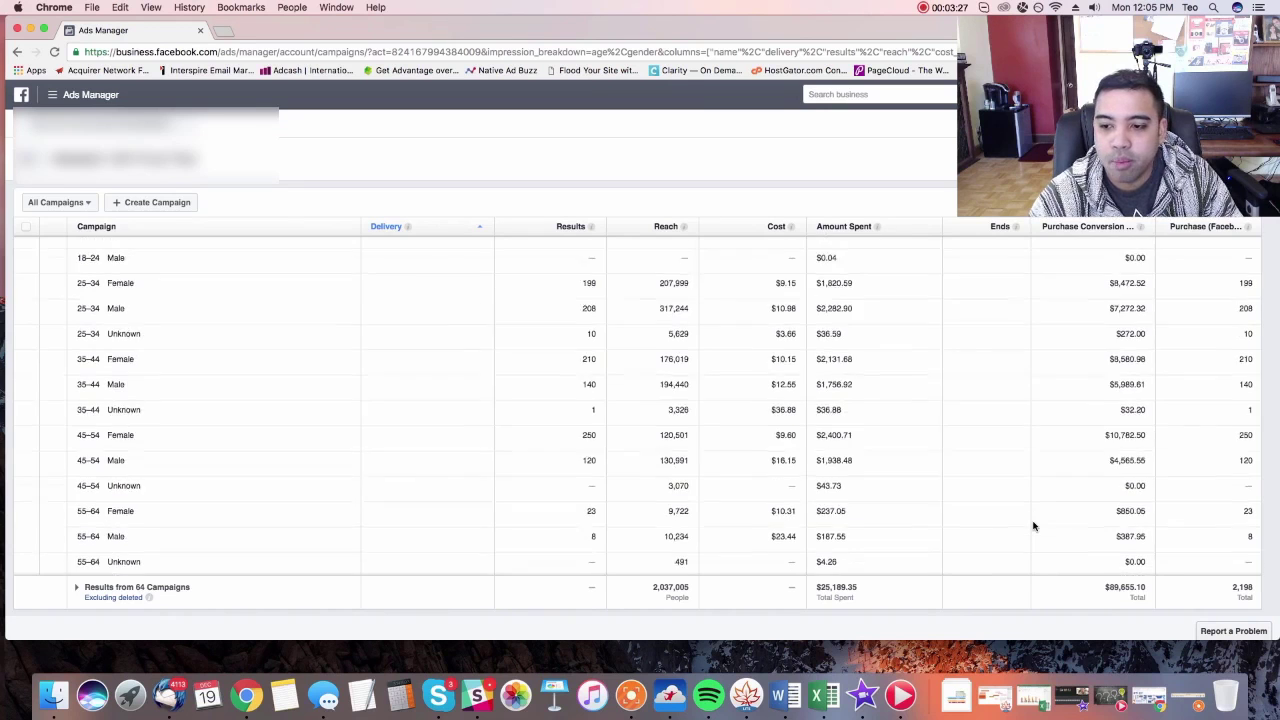
pyautogui.scroll(-3, 1033, 526)
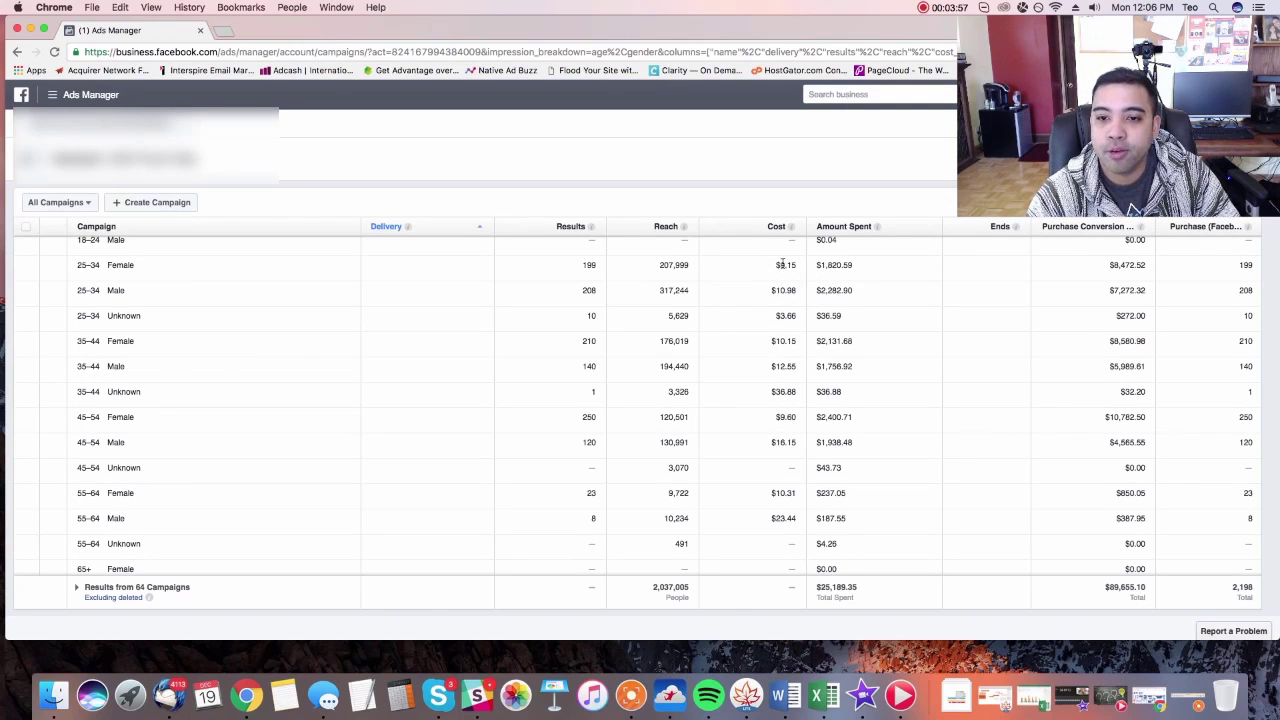
# Step: Compare the cost per purchase of the 25–34 female, 35–44 unknown and 25–34 unknown groups, and review the 25–34 female and male rows
pyautogui.moveTo(775, 264); pyautogui.dragTo(798, 264)
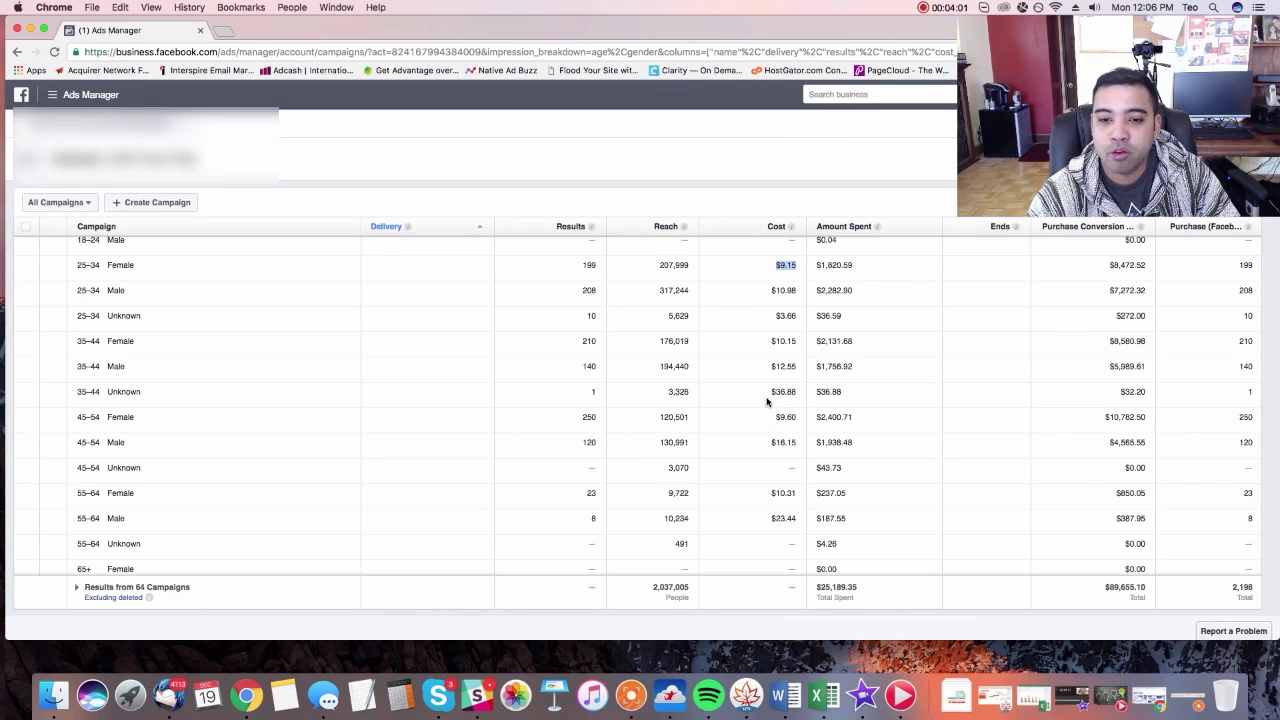
pyautogui.moveTo(766, 392); pyautogui.dragTo(800, 391)
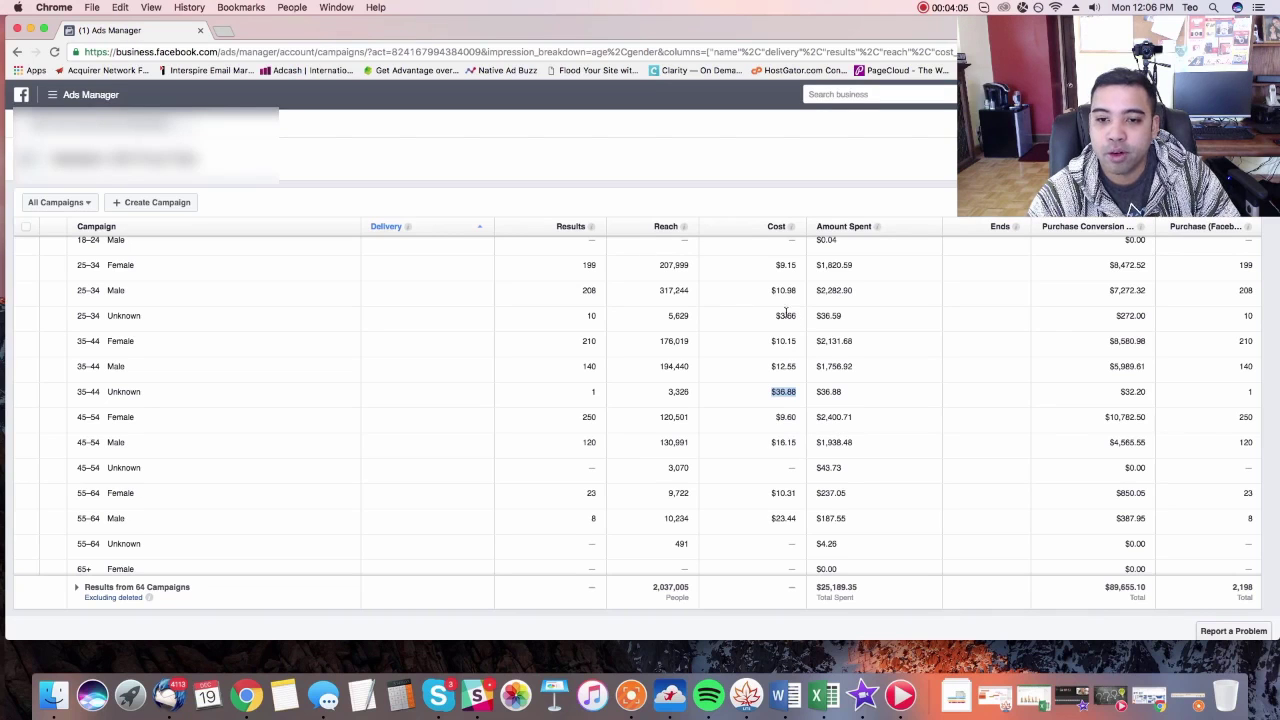
pyautogui.moveTo(773, 318); pyautogui.dragTo(795, 316)
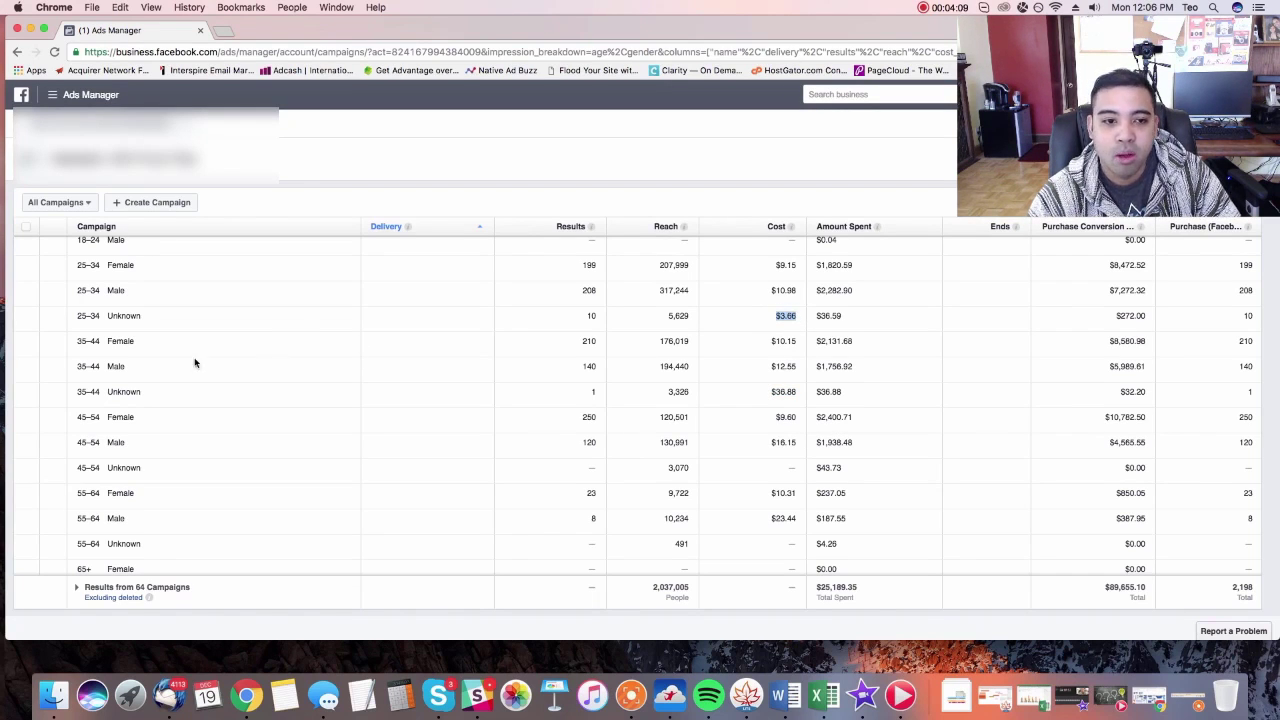
pyautogui.moveTo(155, 318); pyautogui.dragTo(76, 317)
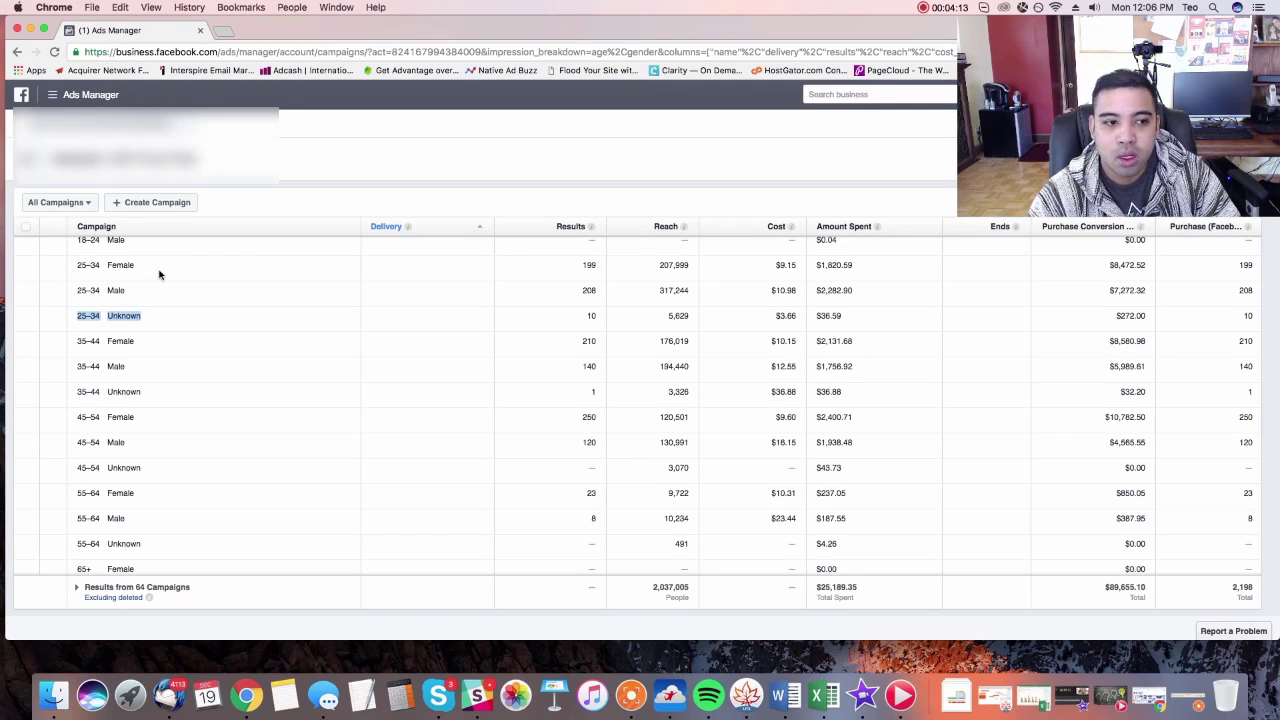
pyautogui.moveTo(78, 262); pyautogui.dragTo(412, 301)
pyautogui.click(608, 284)
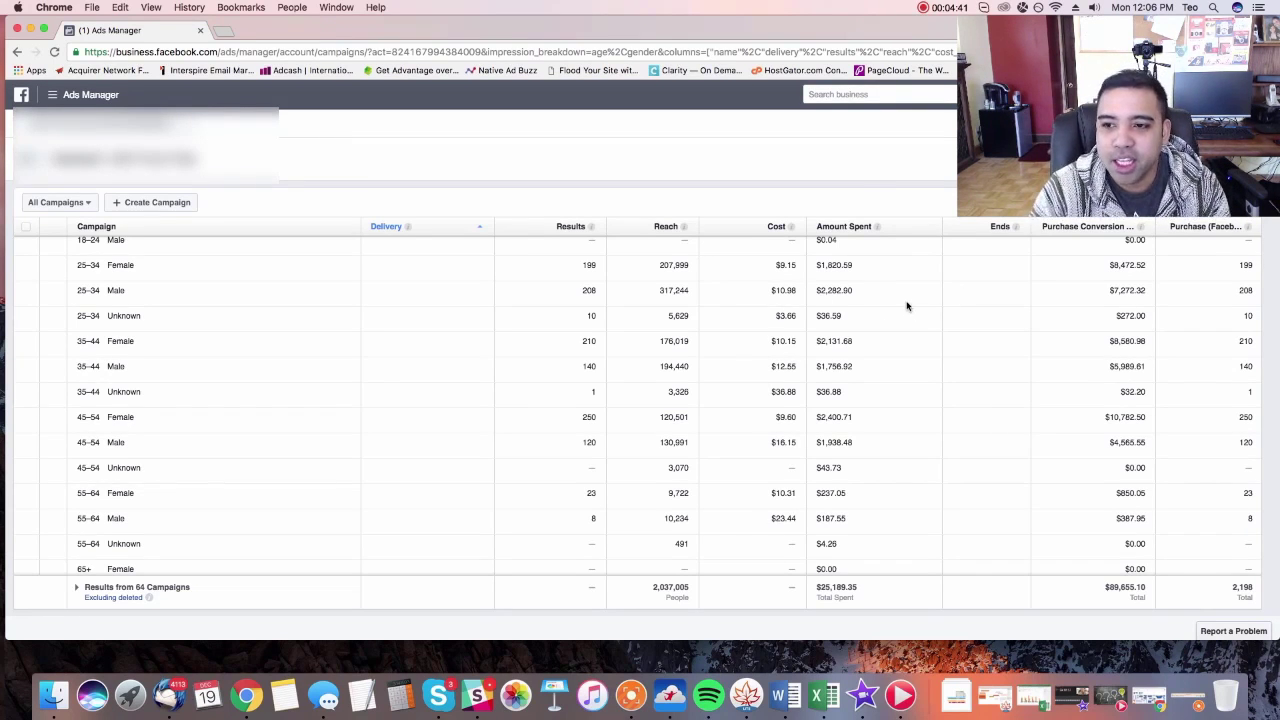
# Step: Compare the amount spent with the purchase conversion value for the 25–34 female and 25–34 male groups
pyautogui.moveTo(817, 266); pyautogui.dragTo(857, 266)
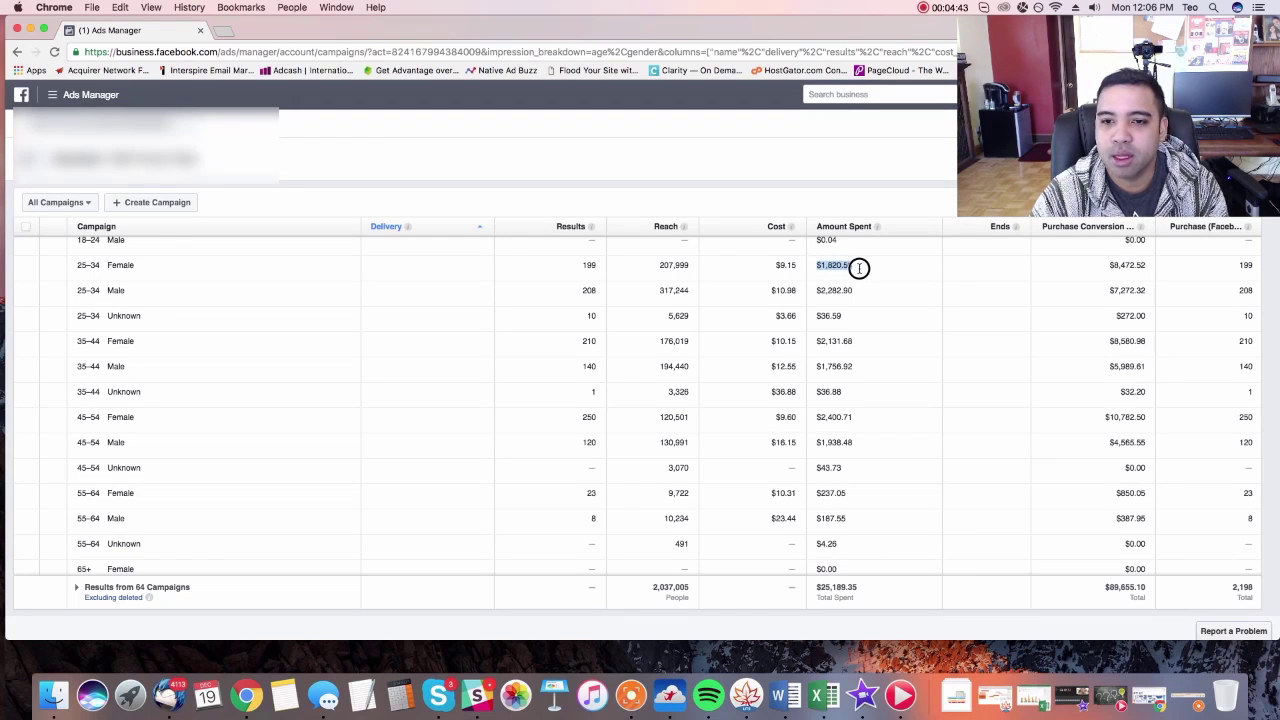
pyautogui.moveTo(1050, 270); pyautogui.dragTo(1151, 269)
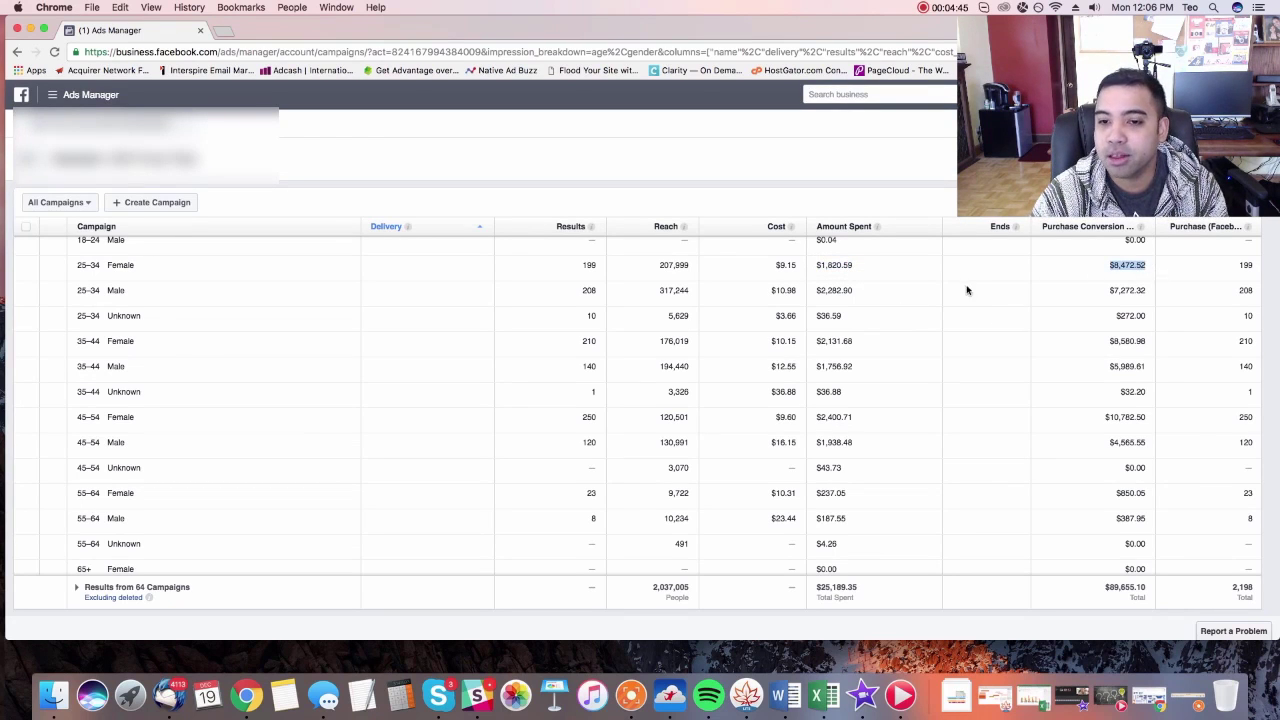
pyautogui.moveTo(817, 266); pyautogui.dragTo(893, 266)
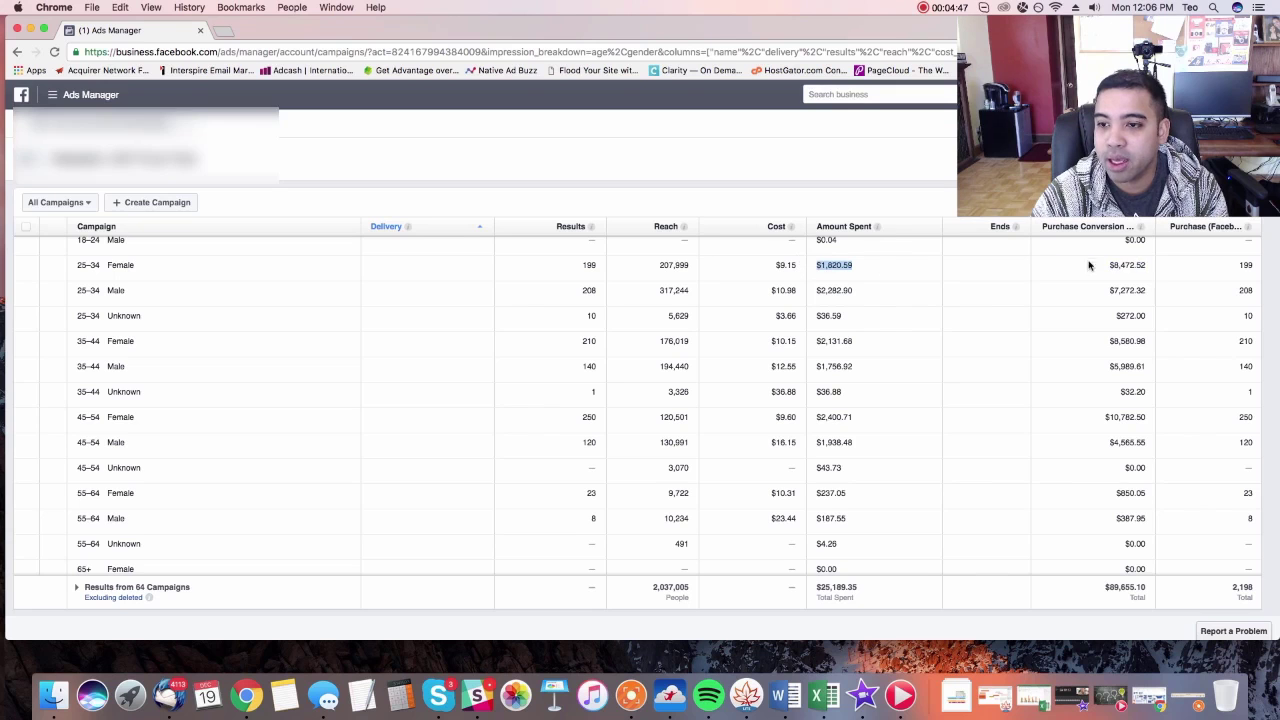
pyautogui.moveTo(1089, 265); pyautogui.dragTo(1160, 266)
pyautogui.moveTo(858, 291); pyautogui.dragTo(793, 290)
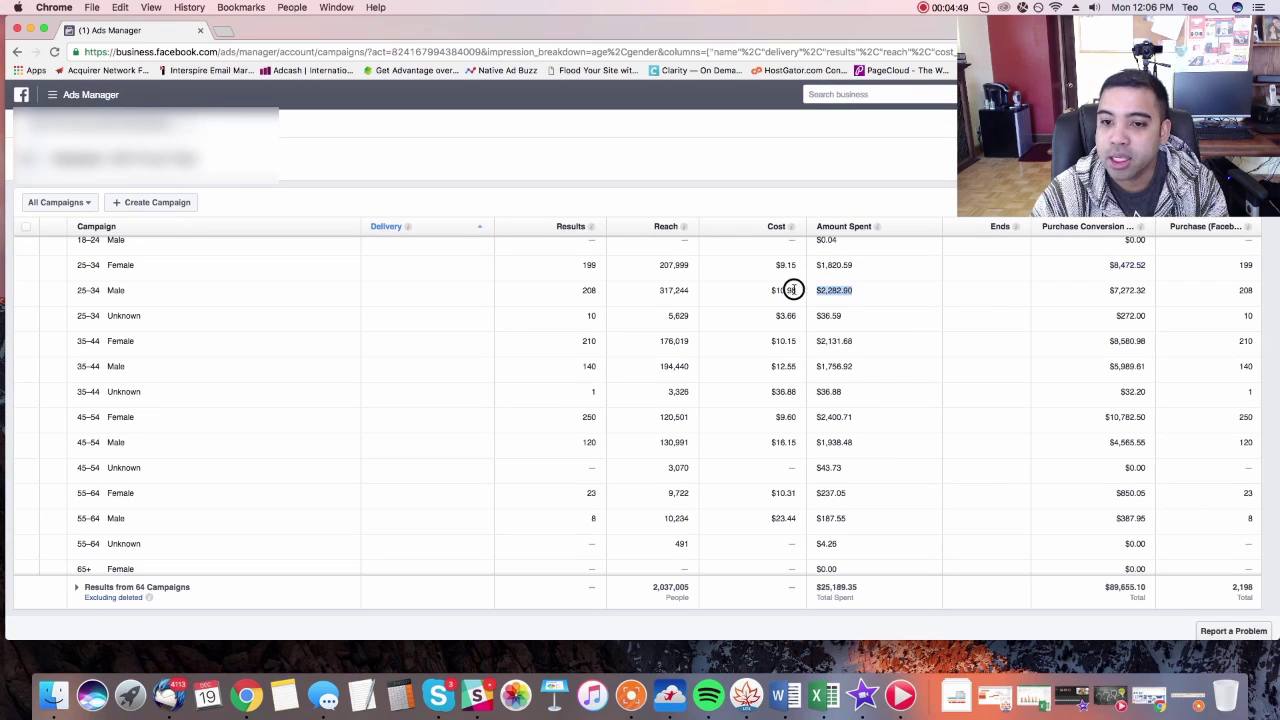
pyautogui.moveTo(1106, 290); pyautogui.dragTo(1158, 290)
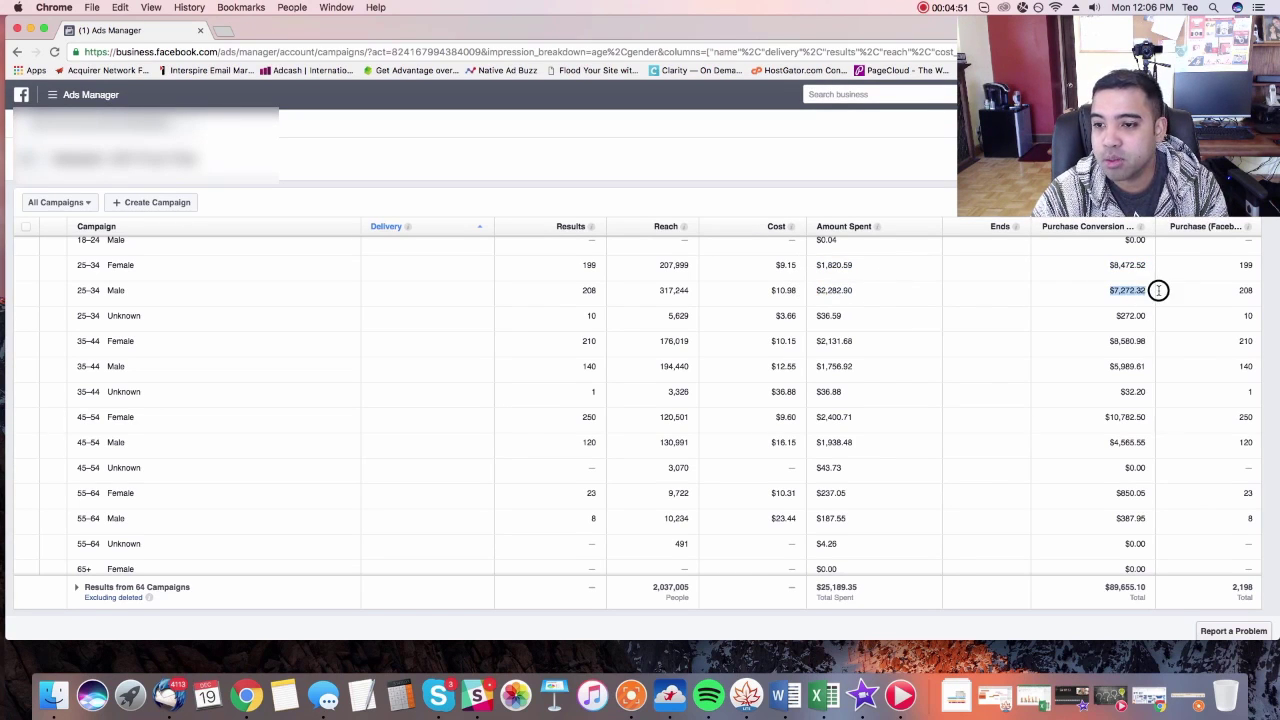
pyautogui.moveTo(880, 266); pyautogui.dragTo(808, 266)
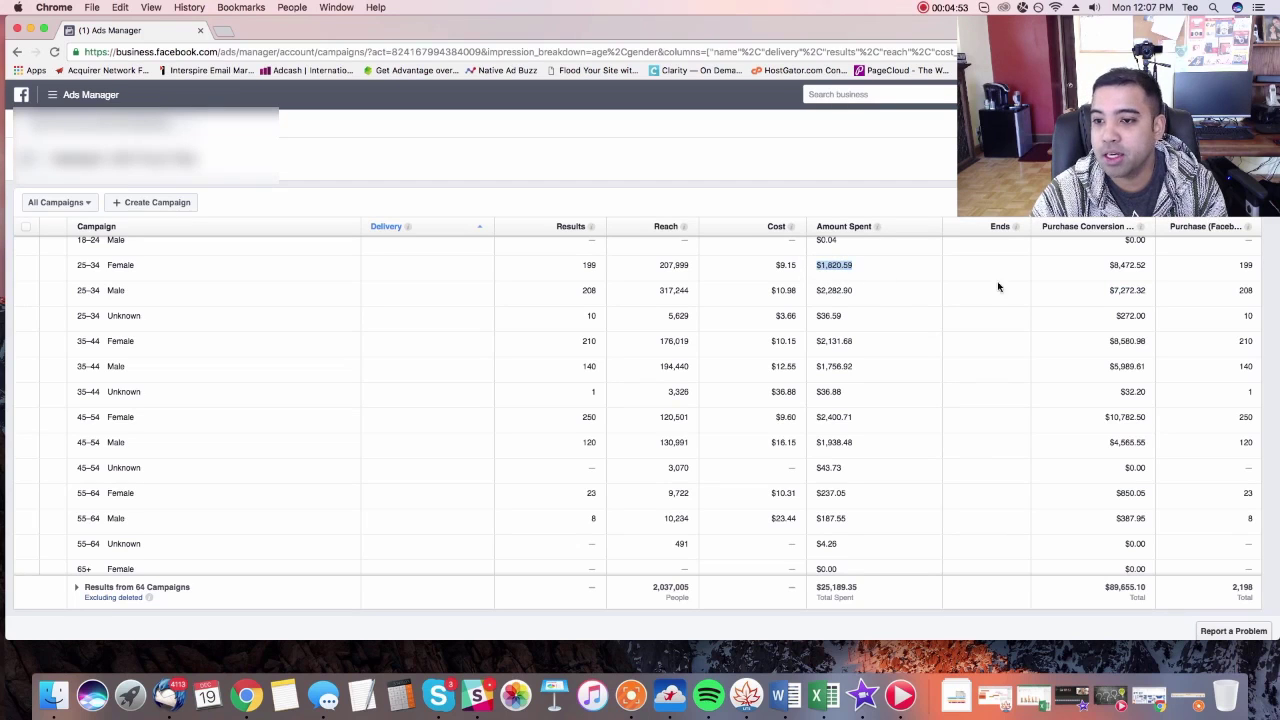
pyautogui.moveTo(1092, 263); pyautogui.dragTo(1150, 265)
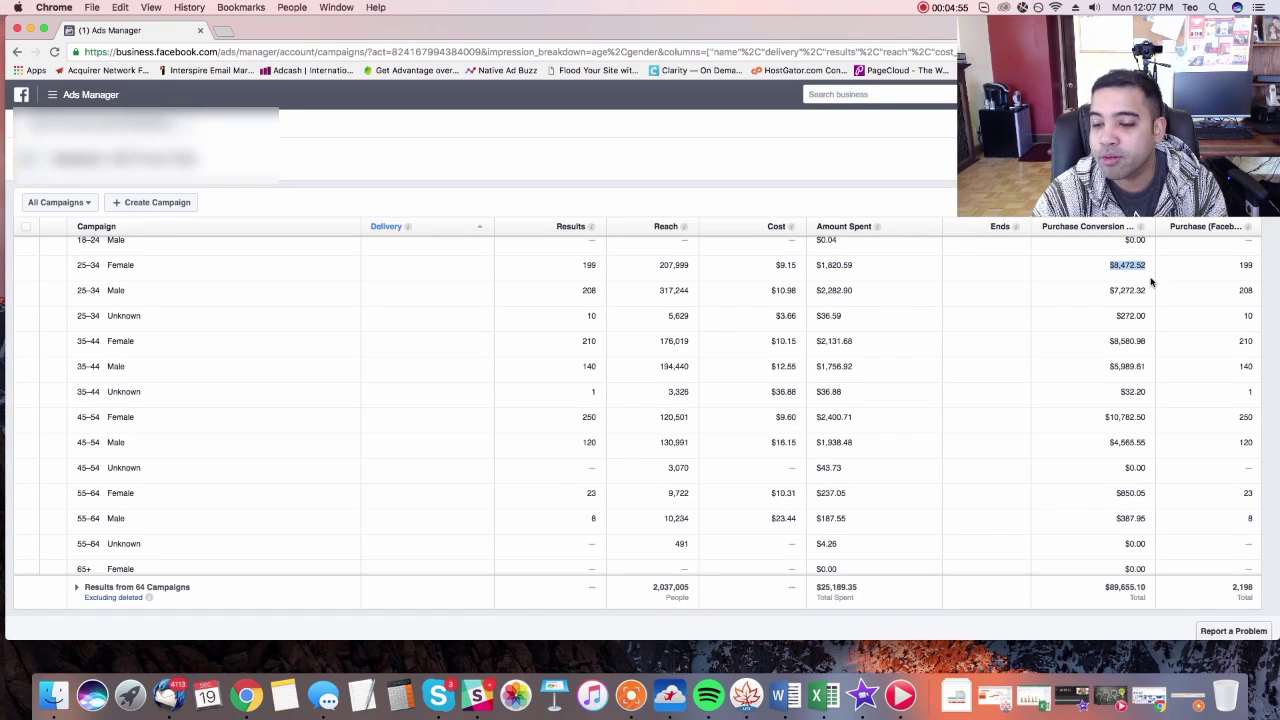
pyautogui.moveTo(855, 292); pyautogui.dragTo(811, 289)
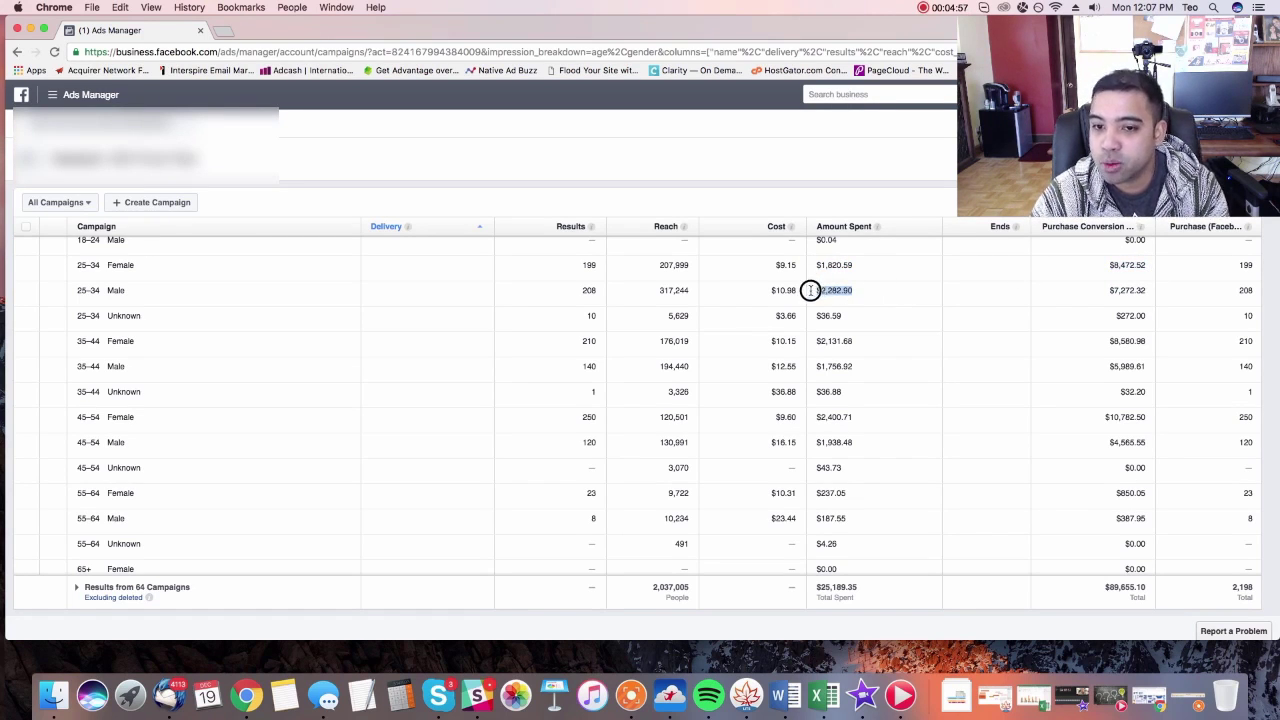
pyautogui.moveTo(1106, 290); pyautogui.dragTo(1151, 293)
pyautogui.click(1151, 293)
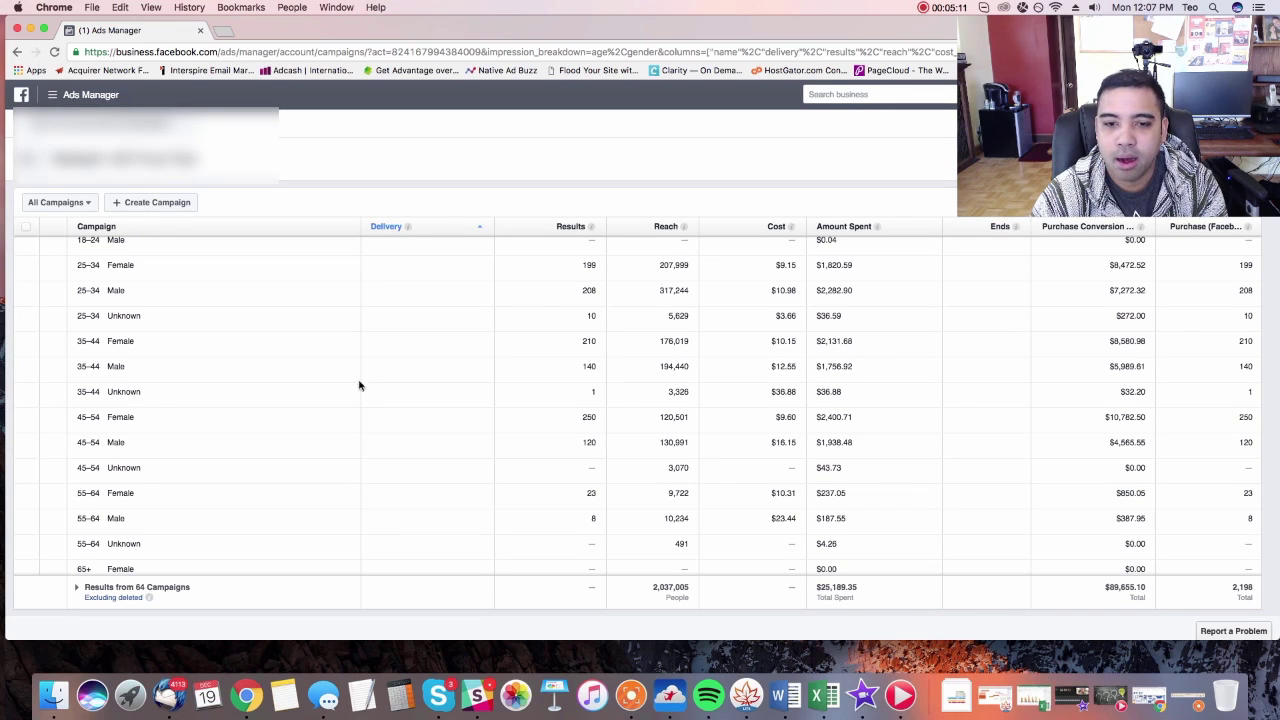
# Step: Review the results of the 35–44 male group and the 45–54 female and male groups
pyautogui.moveTo(554, 365); pyautogui.dragTo(1149, 369)
pyautogui.click(1149, 369)
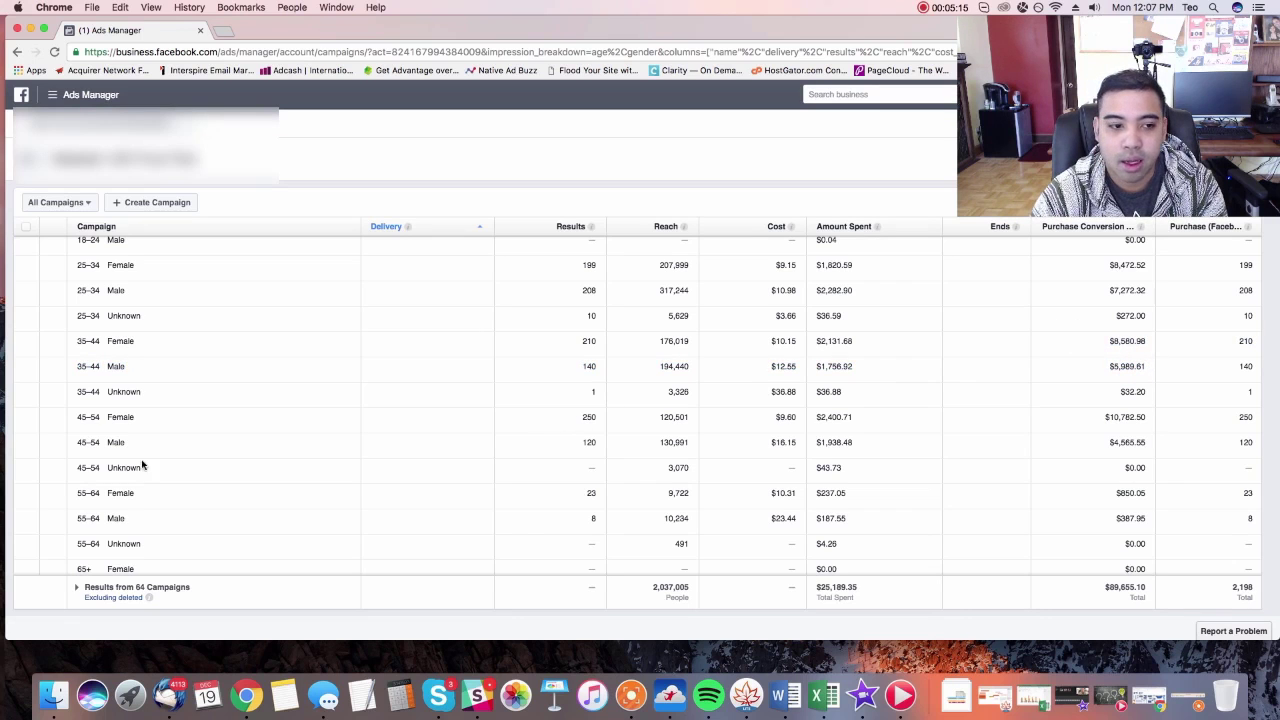
pyautogui.moveTo(76, 417); pyautogui.dragTo(130, 442)
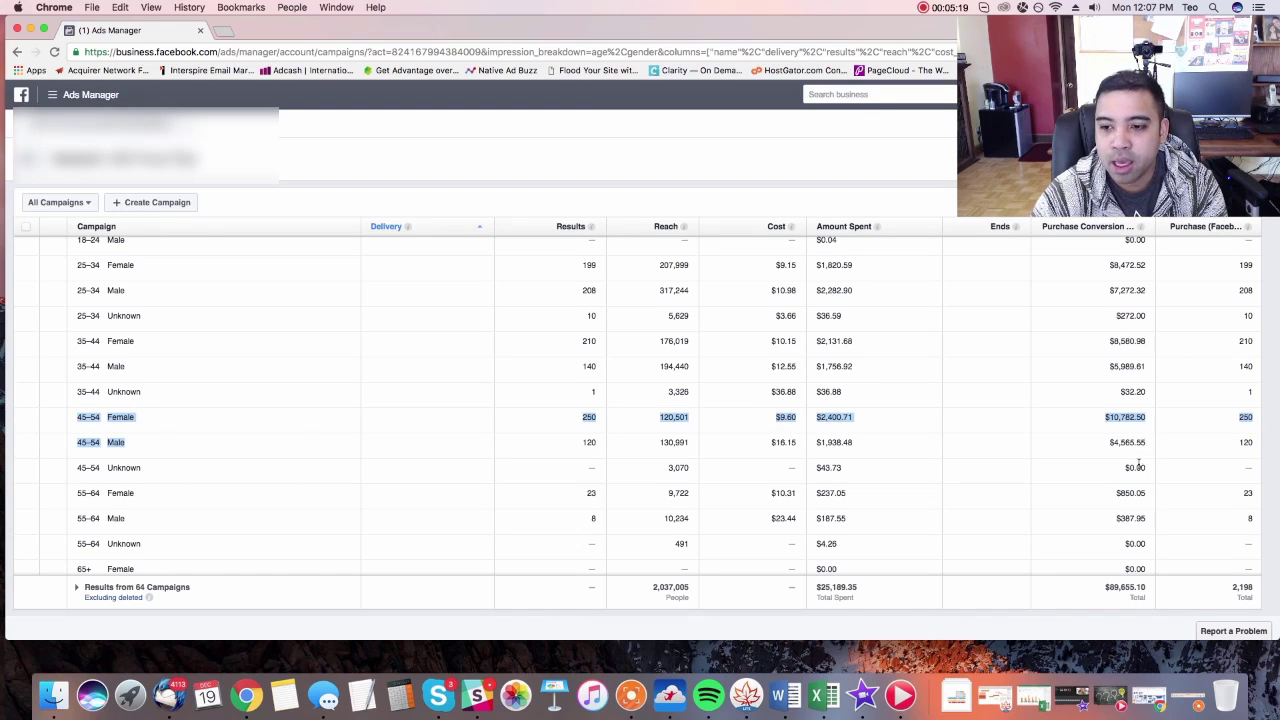
# Step: Check the 45–54 male row, comparing its amount spent with its purchase conversion value
pyautogui.moveTo(866, 443); pyautogui.dragTo(63, 443)
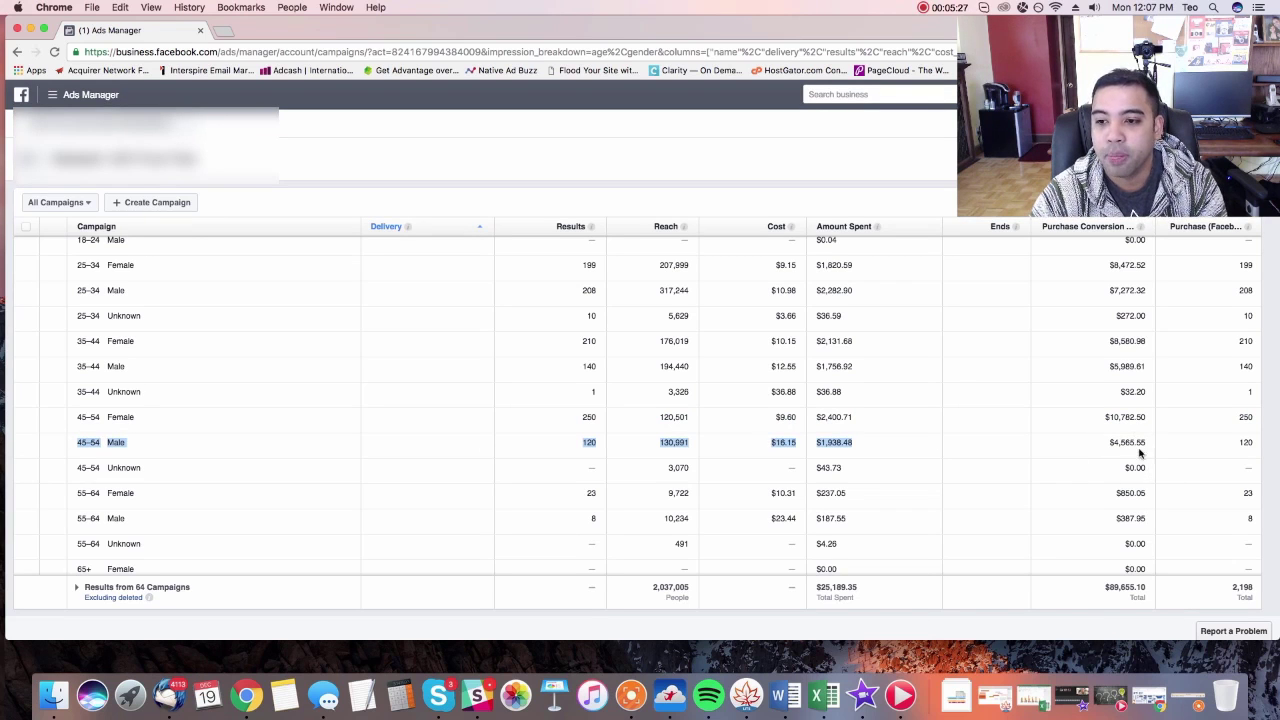
pyautogui.moveTo(1111, 442); pyautogui.dragTo(1148, 442)
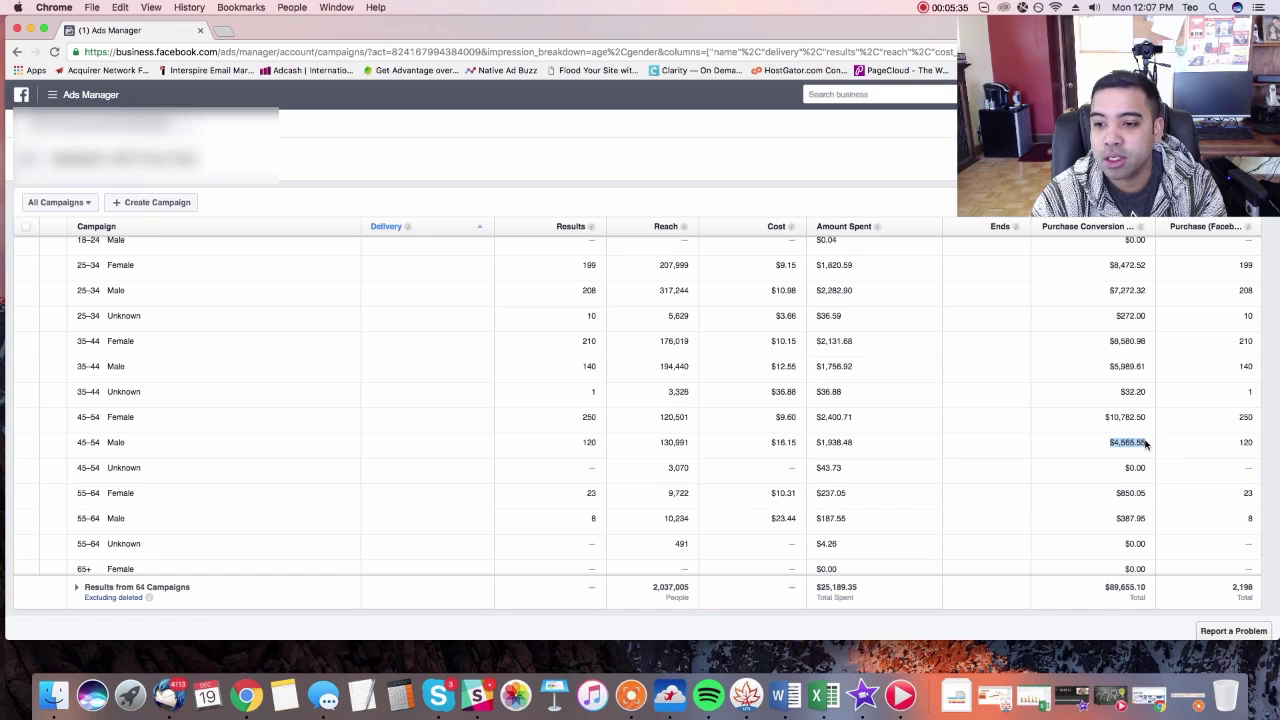
pyautogui.moveTo(860, 443); pyautogui.dragTo(820, 440)
pyautogui.click(841, 441)
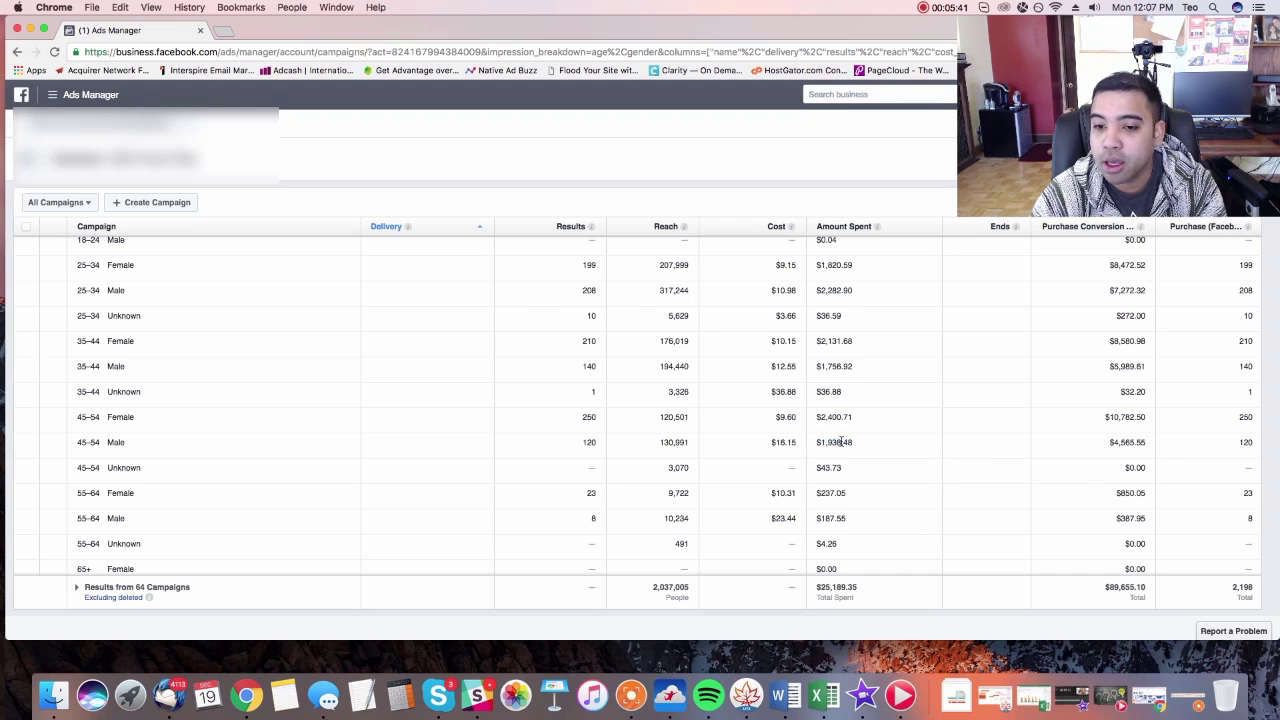
pyautogui.moveTo(1146, 450); pyautogui.dragTo(1260, 446)
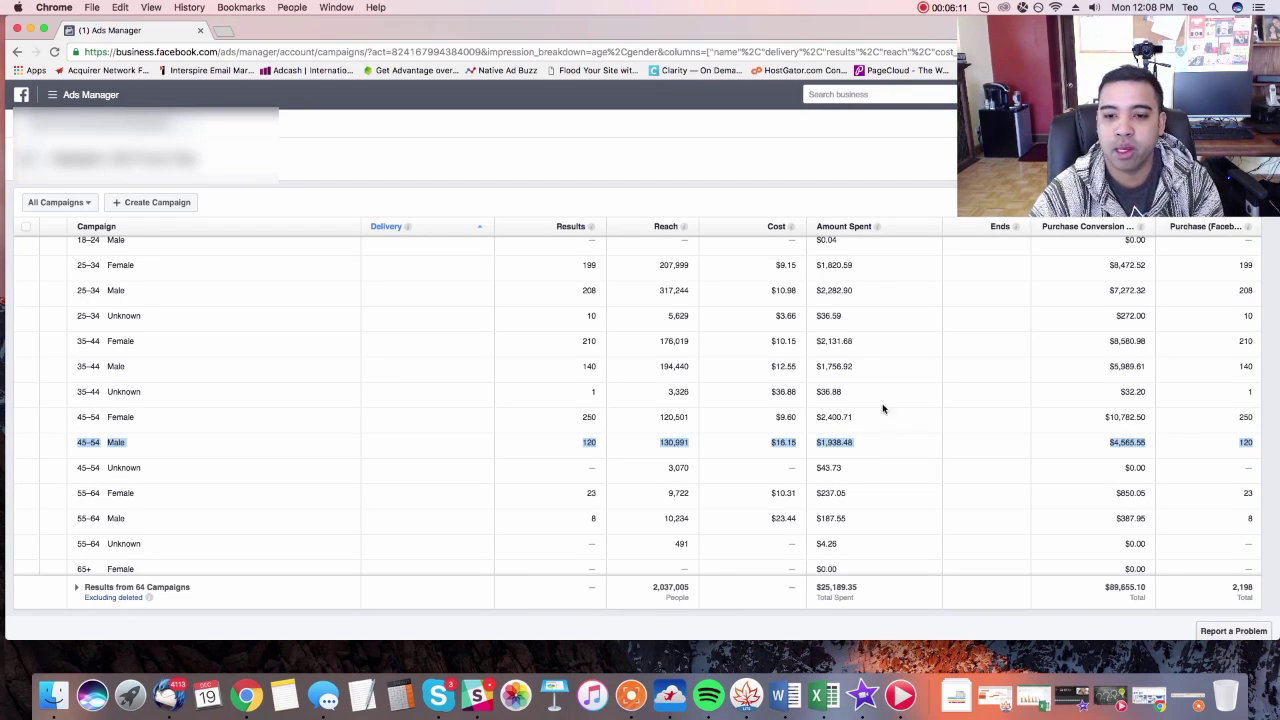
# Step: Examine the 45–54 female row and its cost per purchase
pyautogui.moveTo(869, 417); pyautogui.dragTo(94, 417)
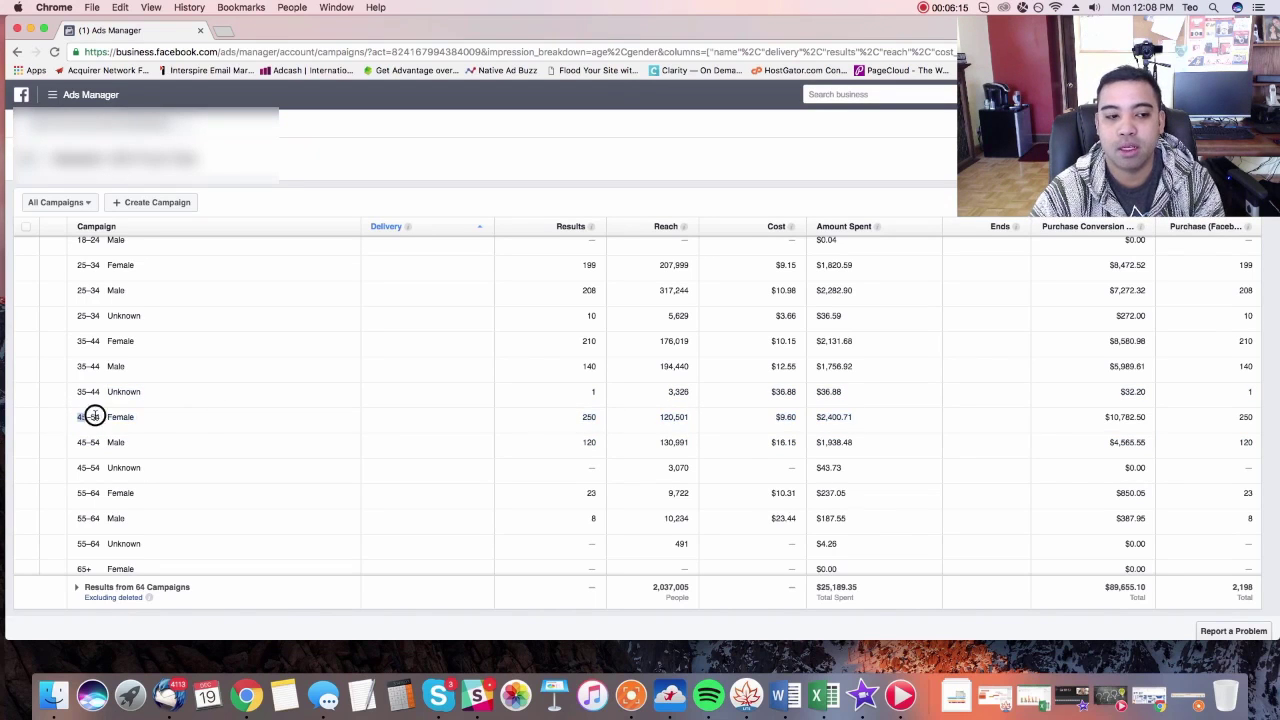
pyautogui.click(910, 418)
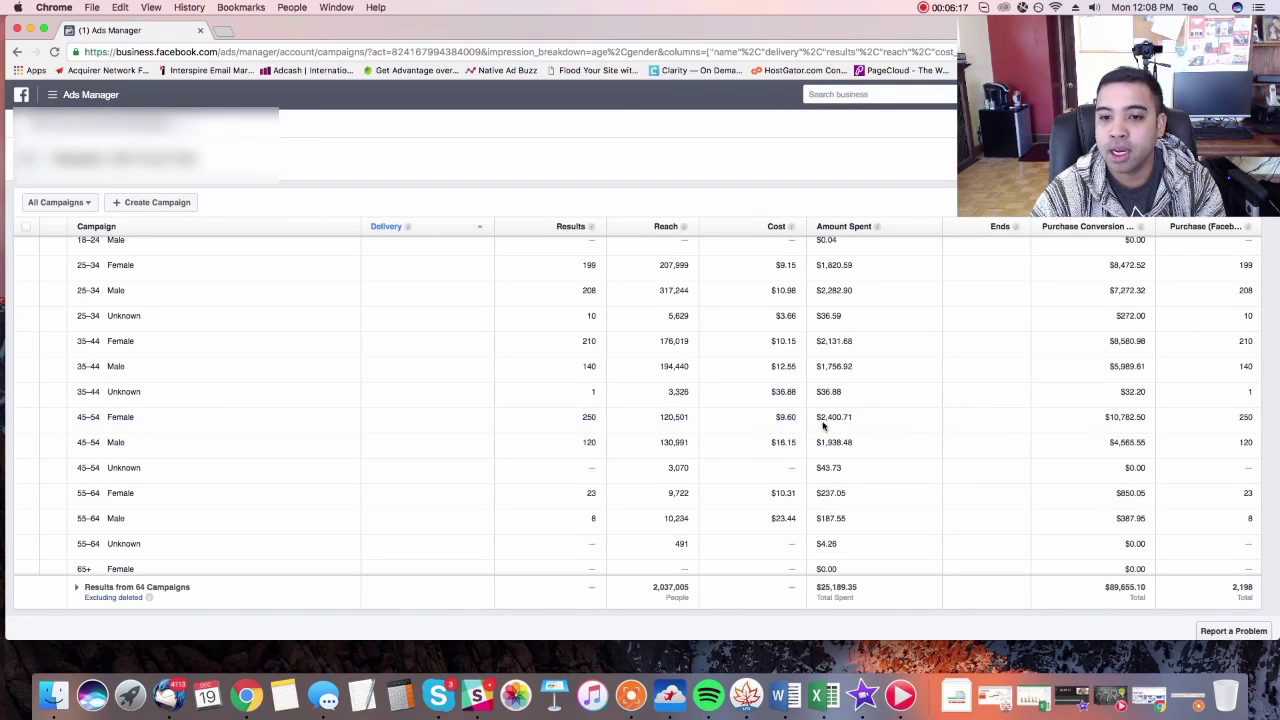
pyautogui.moveTo(806, 414); pyautogui.dragTo(731, 414)
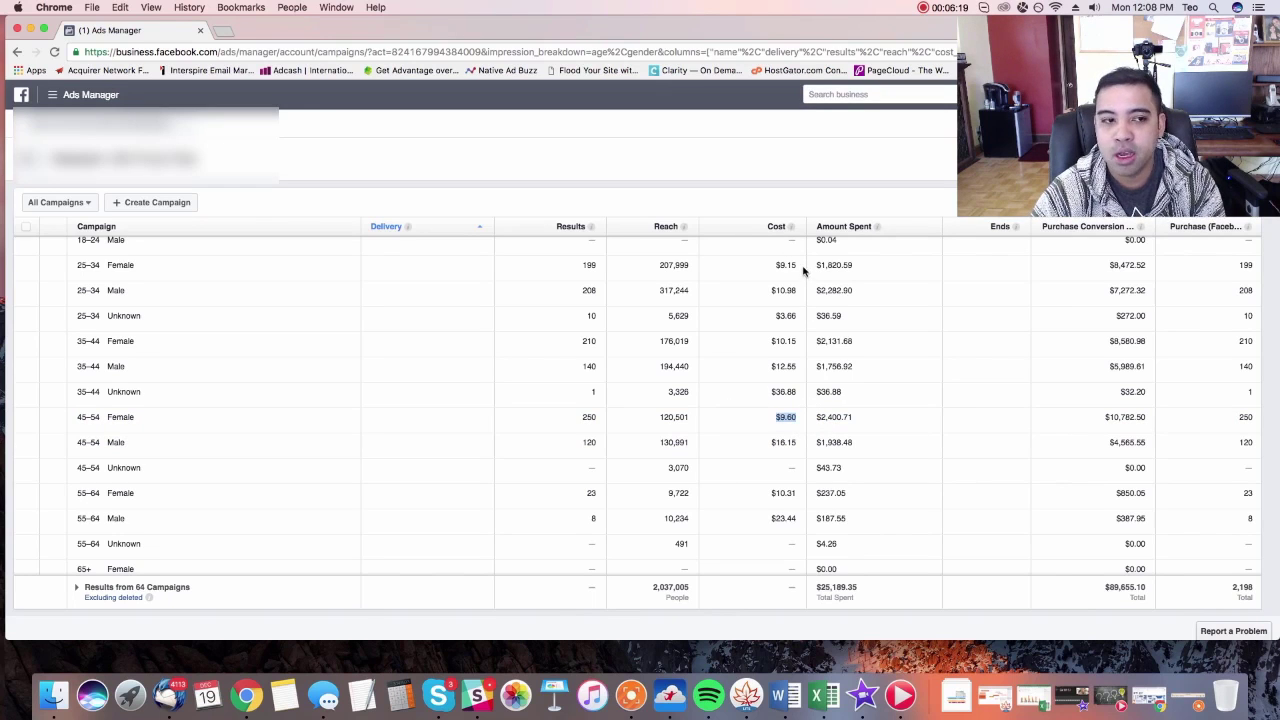
# Step: Compare the cost per purchase of the 25–34, 35–44 and 45–54 female groups
pyautogui.moveTo(803, 268); pyautogui.dragTo(758, 265)
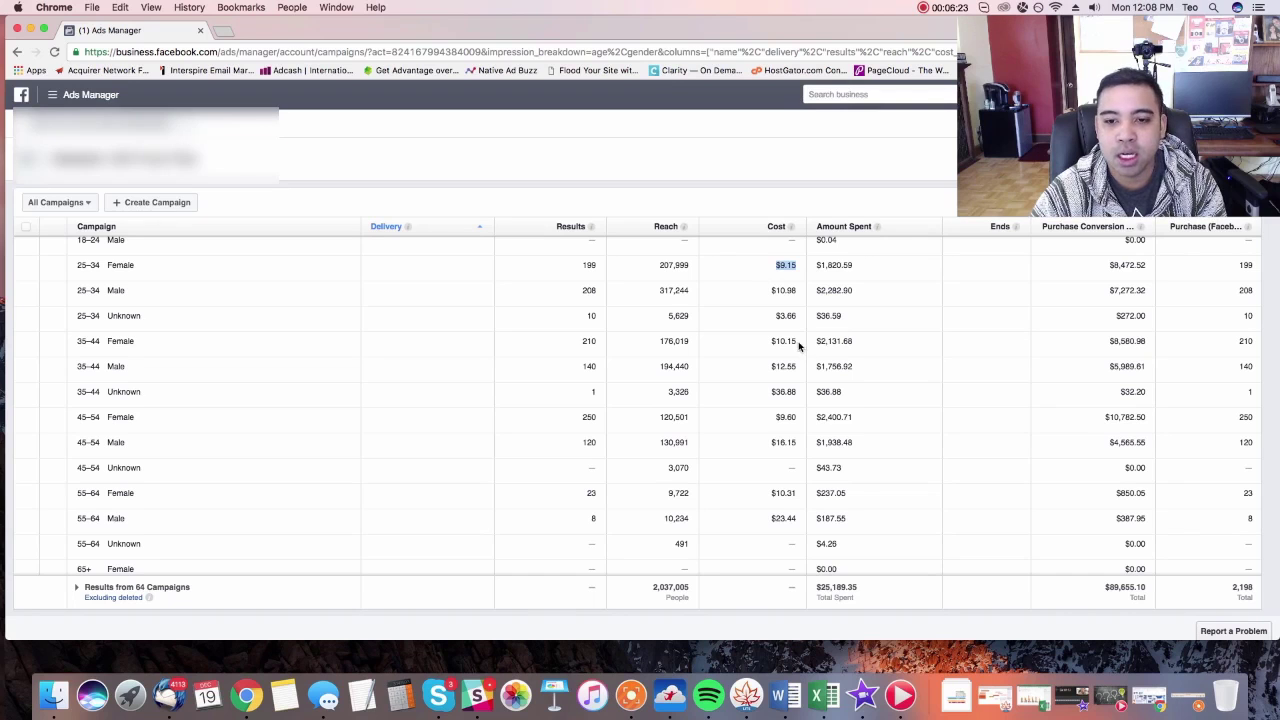
pyautogui.moveTo(805, 343); pyautogui.dragTo(769, 341)
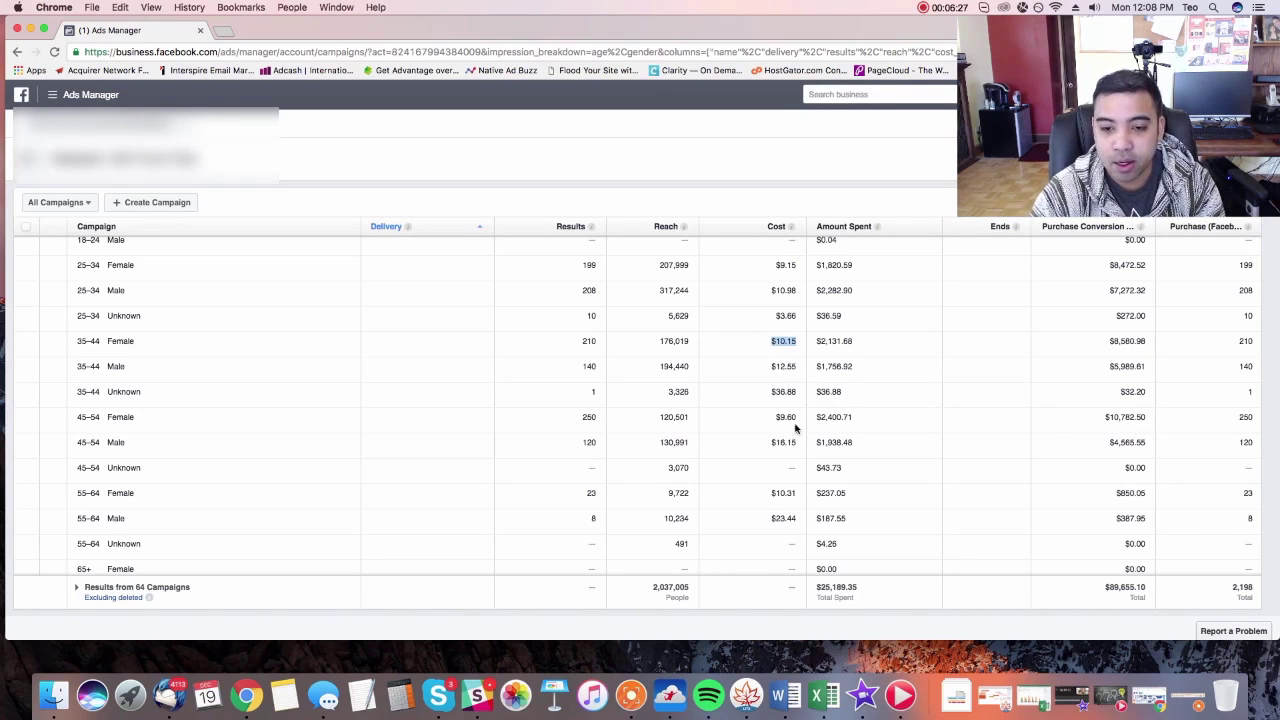
pyautogui.moveTo(799, 425); pyautogui.dragTo(766, 411)
pyautogui.moveTo(799, 346); pyautogui.dragTo(771, 338)
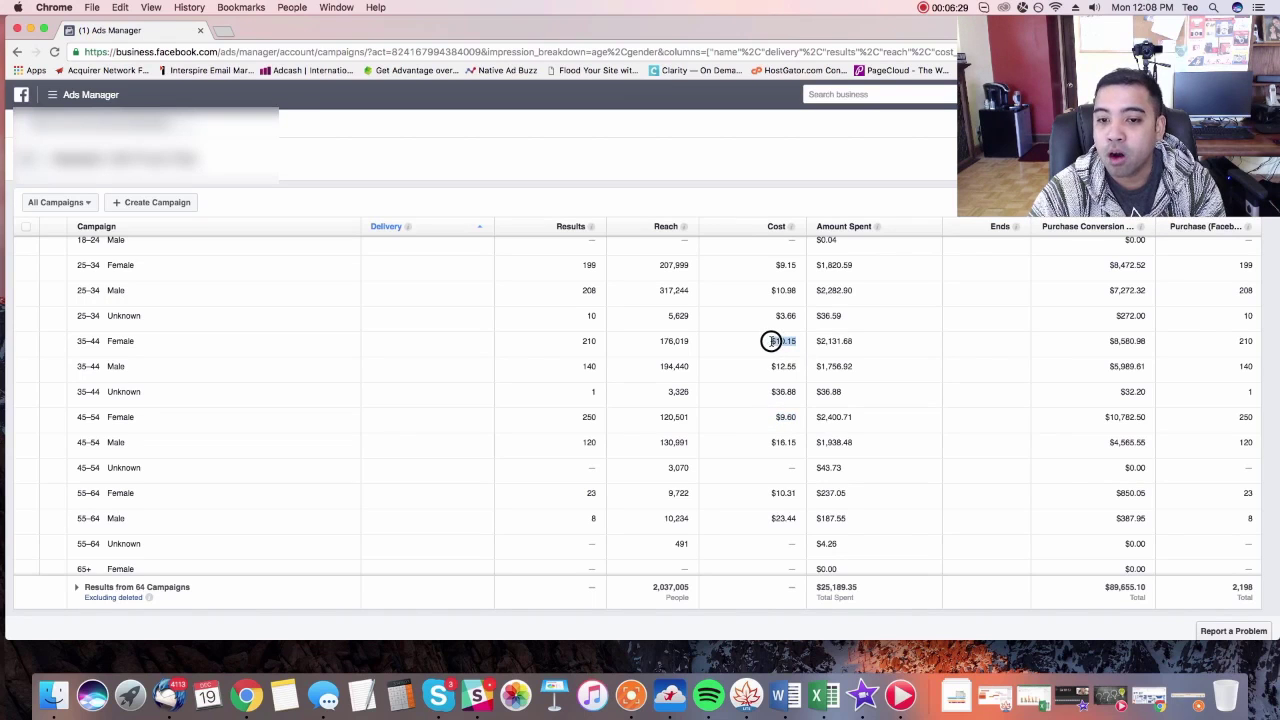
pyautogui.moveTo(800, 268); pyautogui.dragTo(760, 260)
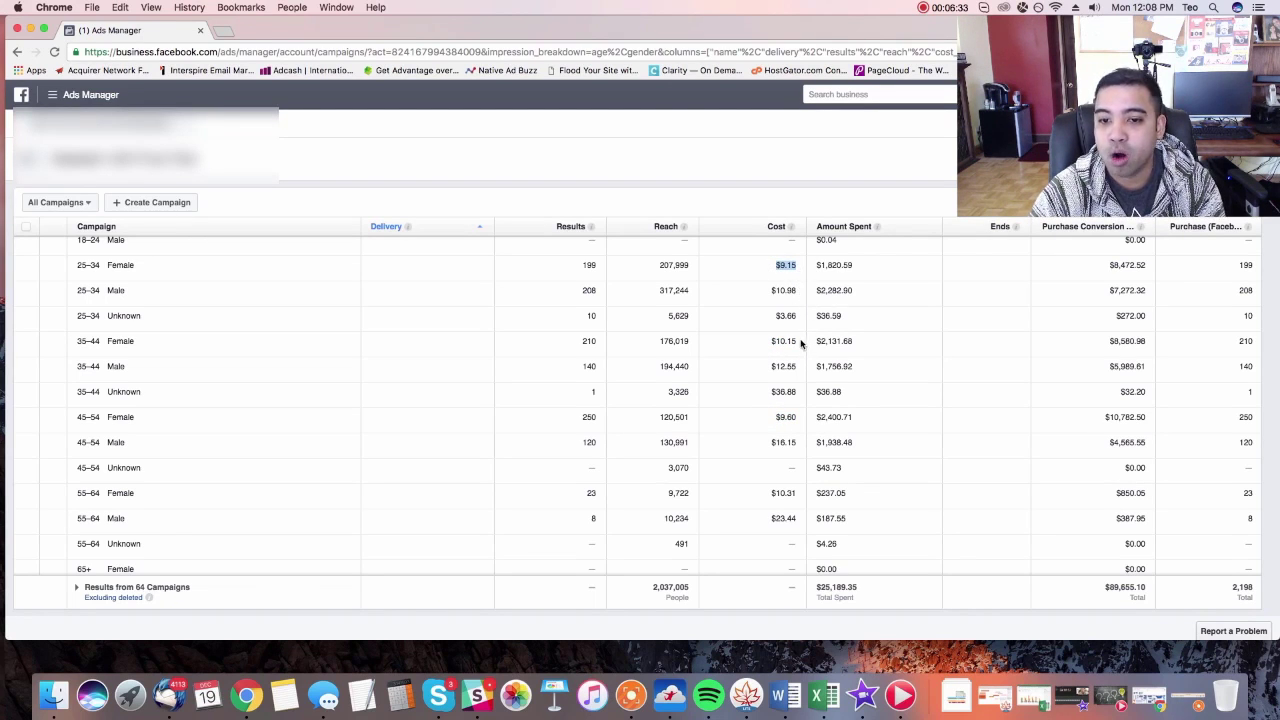
pyautogui.moveTo(805, 346); pyautogui.dragTo(753, 337)
pyautogui.moveTo(800, 423); pyautogui.dragTo(757, 418)
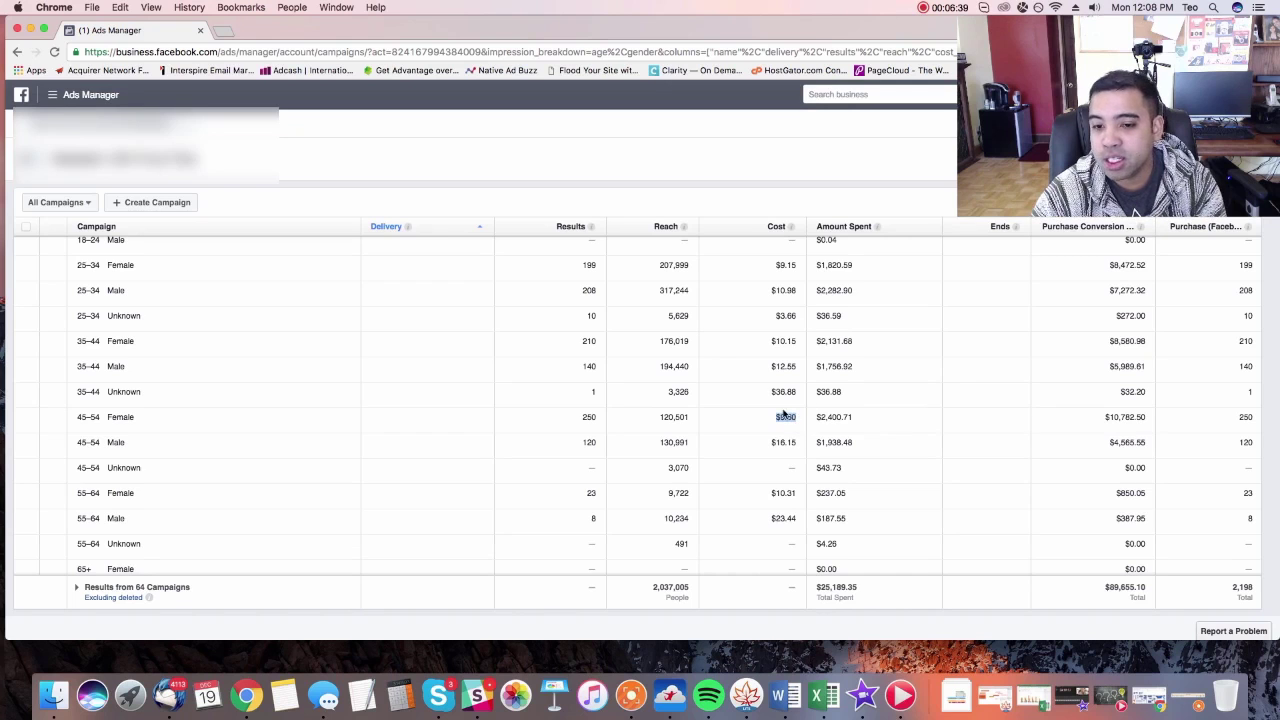
# Step: Check the cost per purchase of the 45–54 and 35–44 male groups against the 25–34 female group
pyautogui.moveTo(800, 443); pyautogui.dragTo(769, 445)
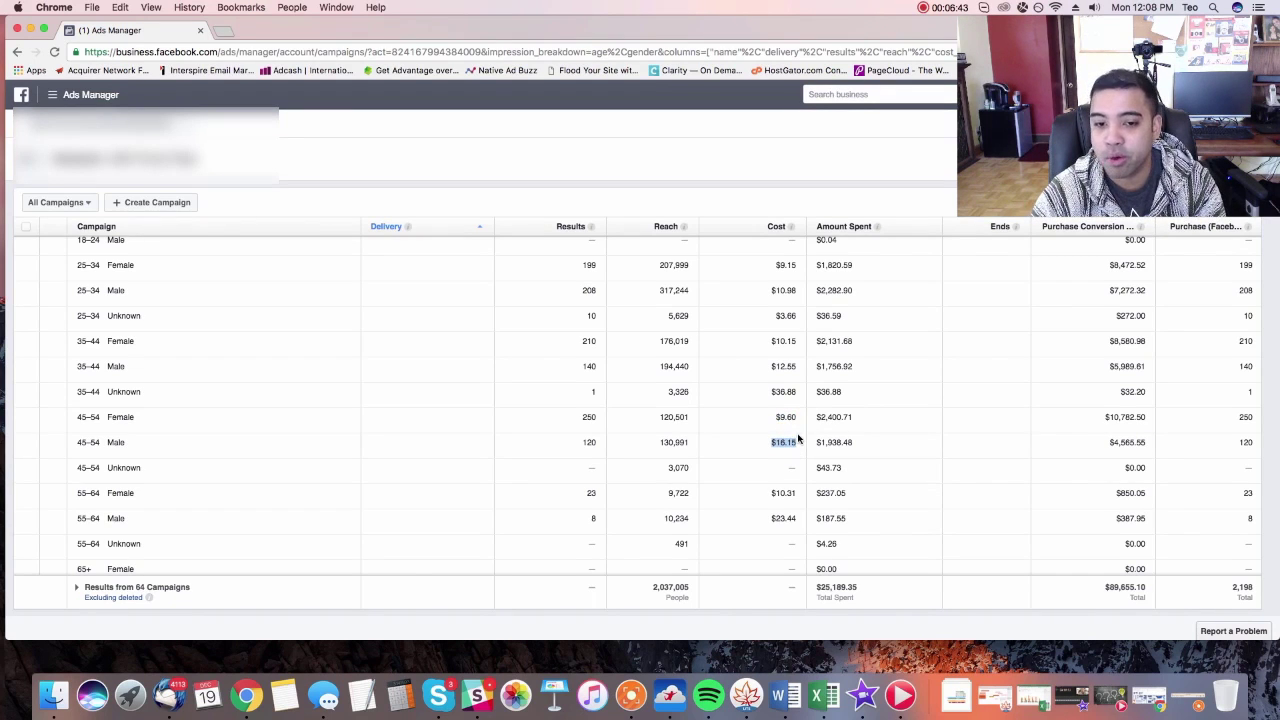
pyautogui.moveTo(800, 344); pyautogui.dragTo(763, 366)
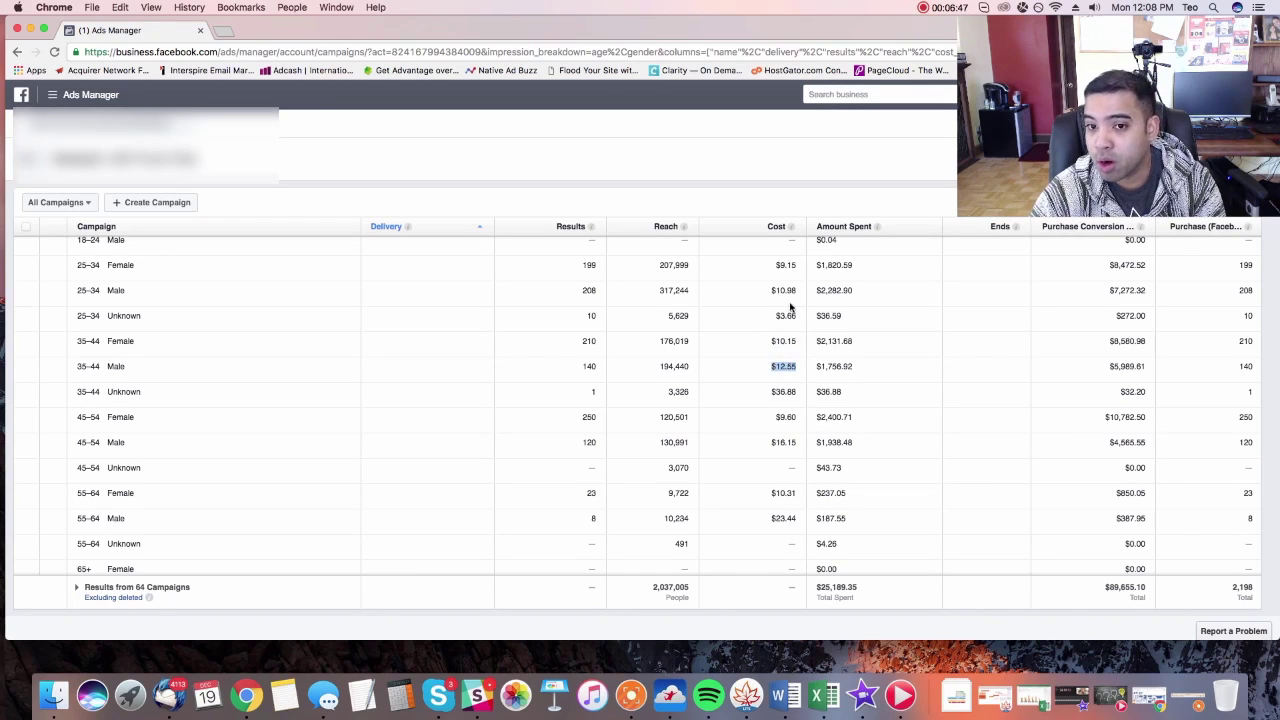
pyautogui.moveTo(798, 266); pyautogui.dragTo(767, 262)
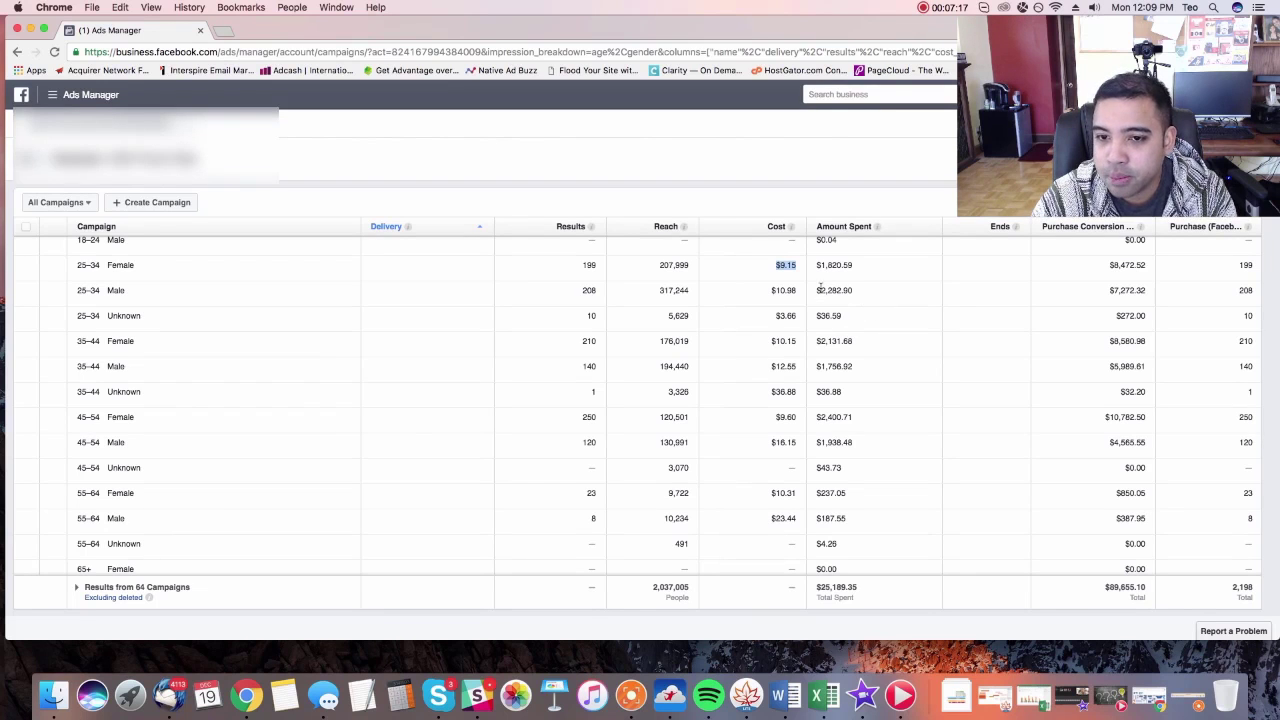
pyautogui.click(767, 268)
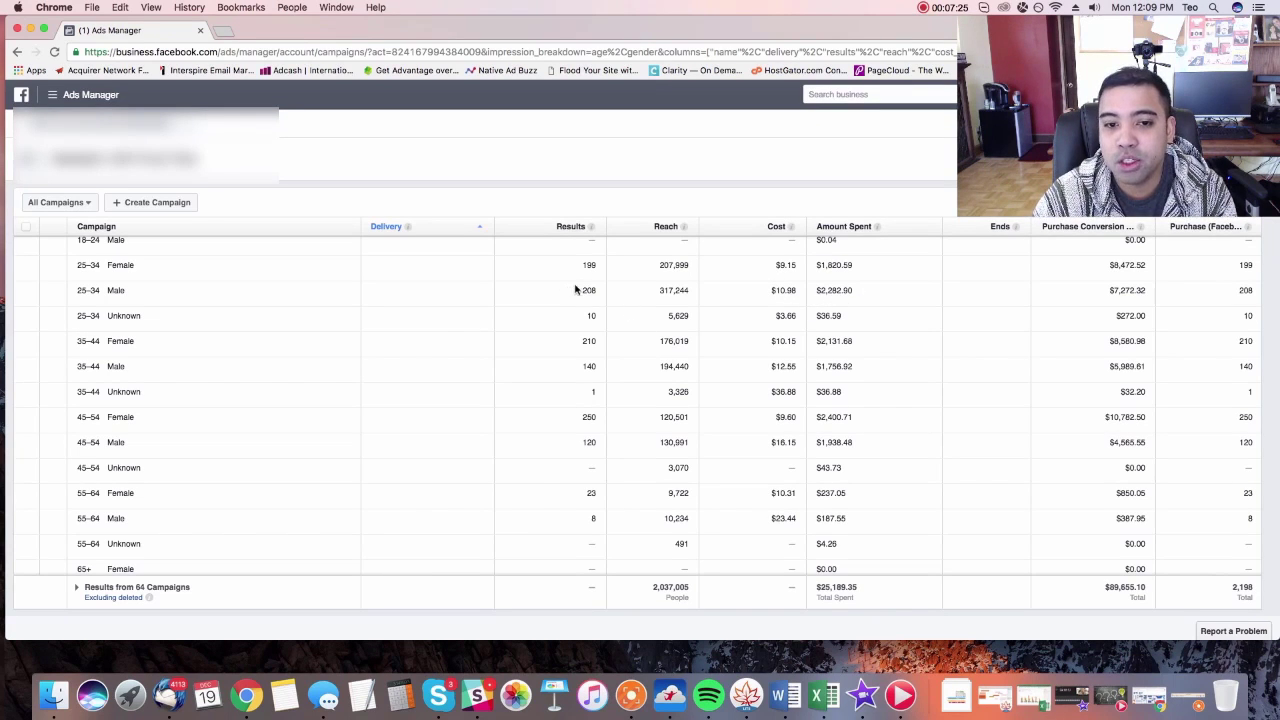
# Step: Review the 25–34 male and 25–34 female groups as separate audiences
pyautogui.moveTo(89, 292); pyautogui.dragTo(158, 288)
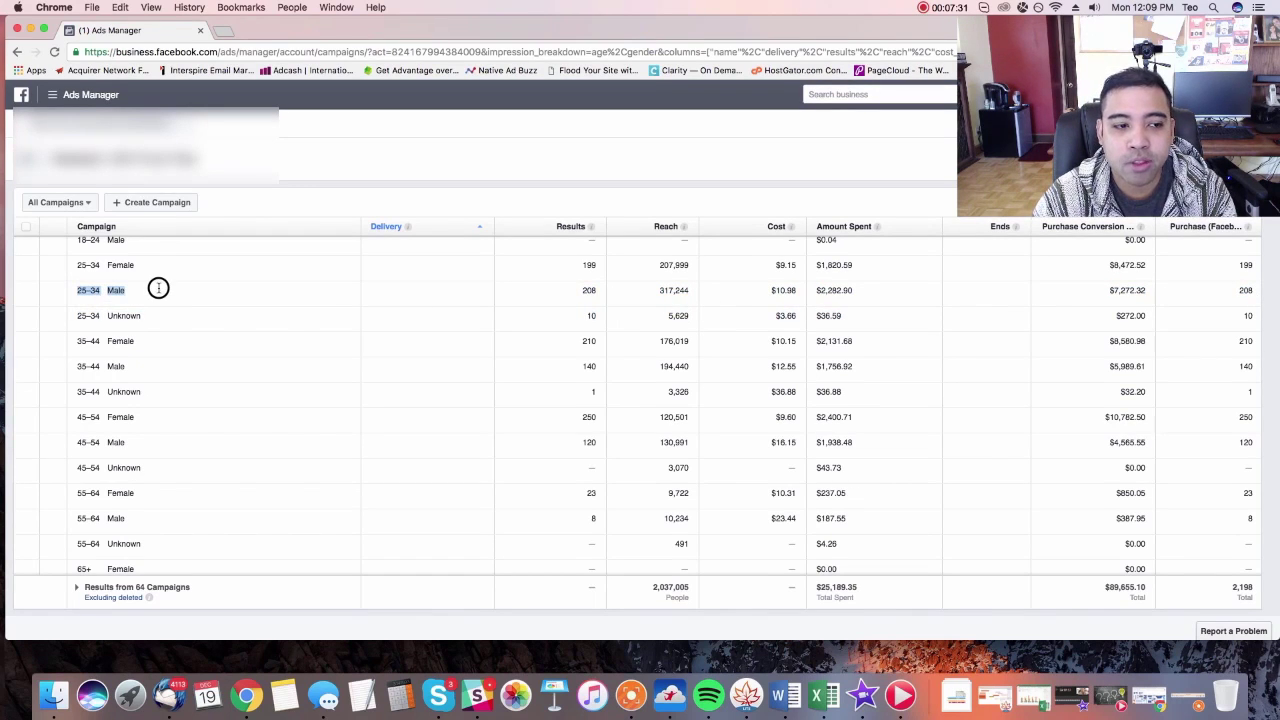
pyautogui.moveTo(66, 268); pyautogui.dragTo(173, 278)
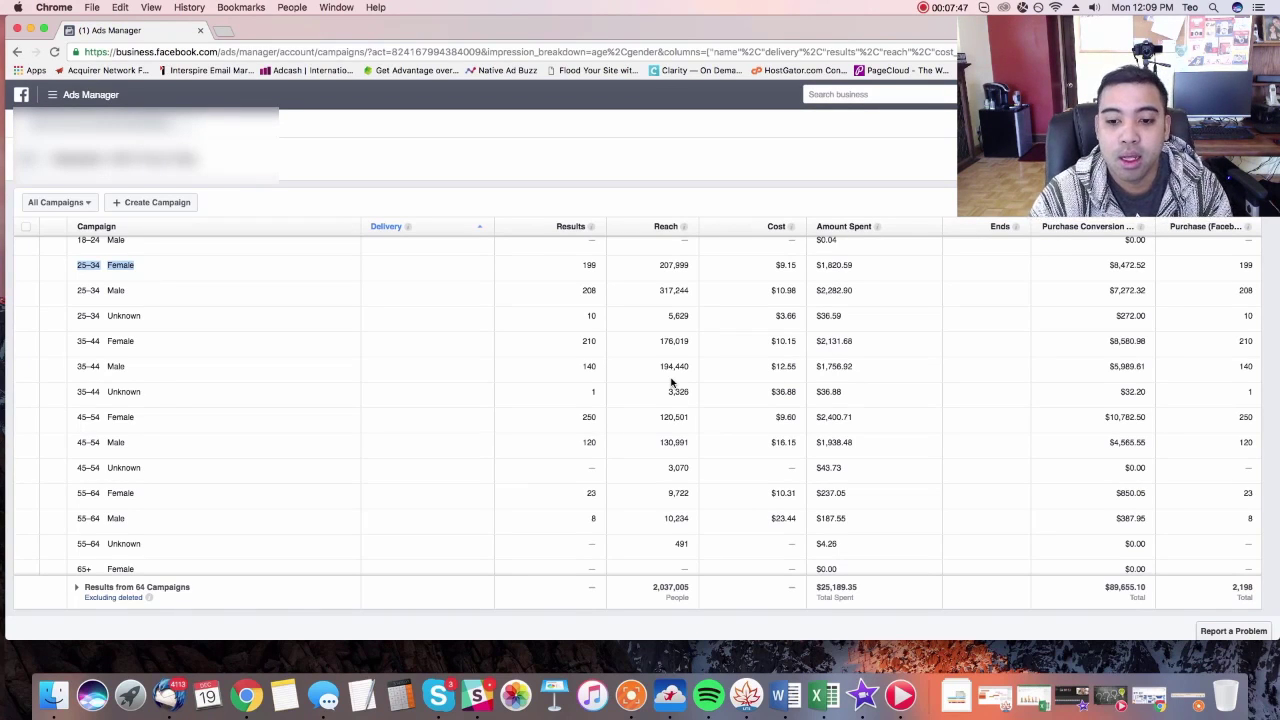
pyautogui.click(884, 422)
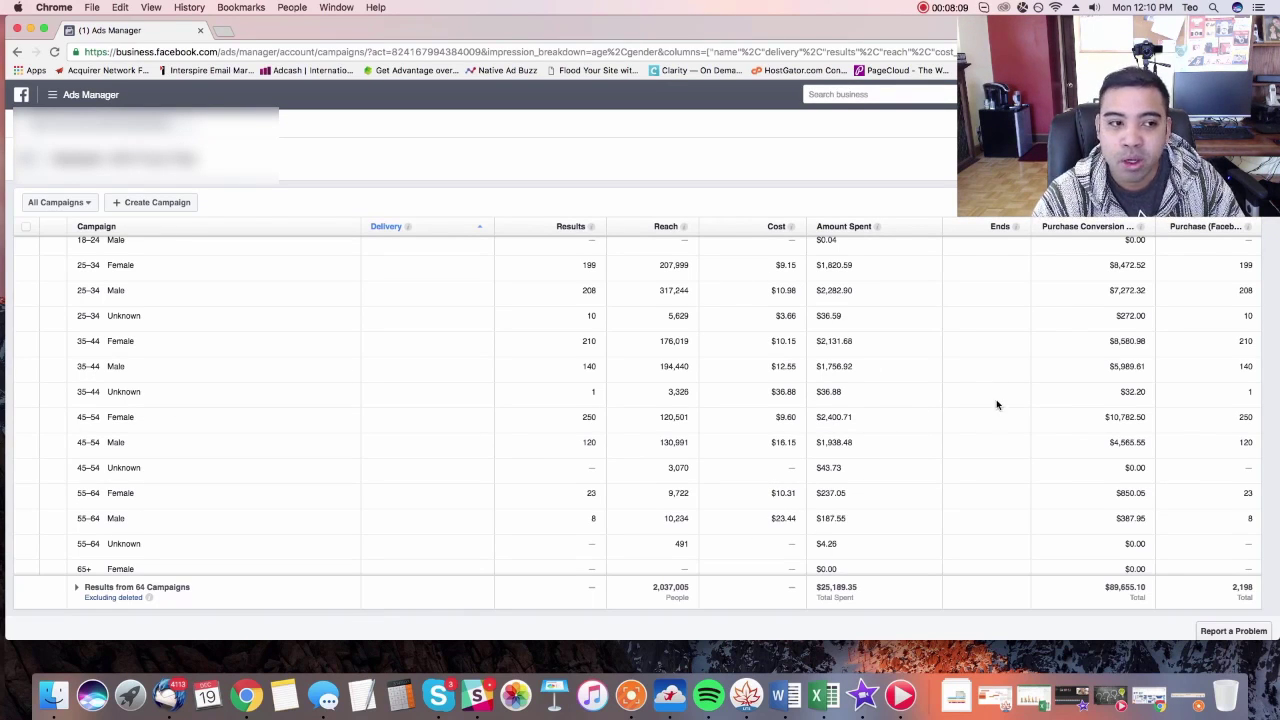
# Step: Break down the campaign results by Platform & Device instead of age and gender
pyautogui.scroll(5, 1000, 405)
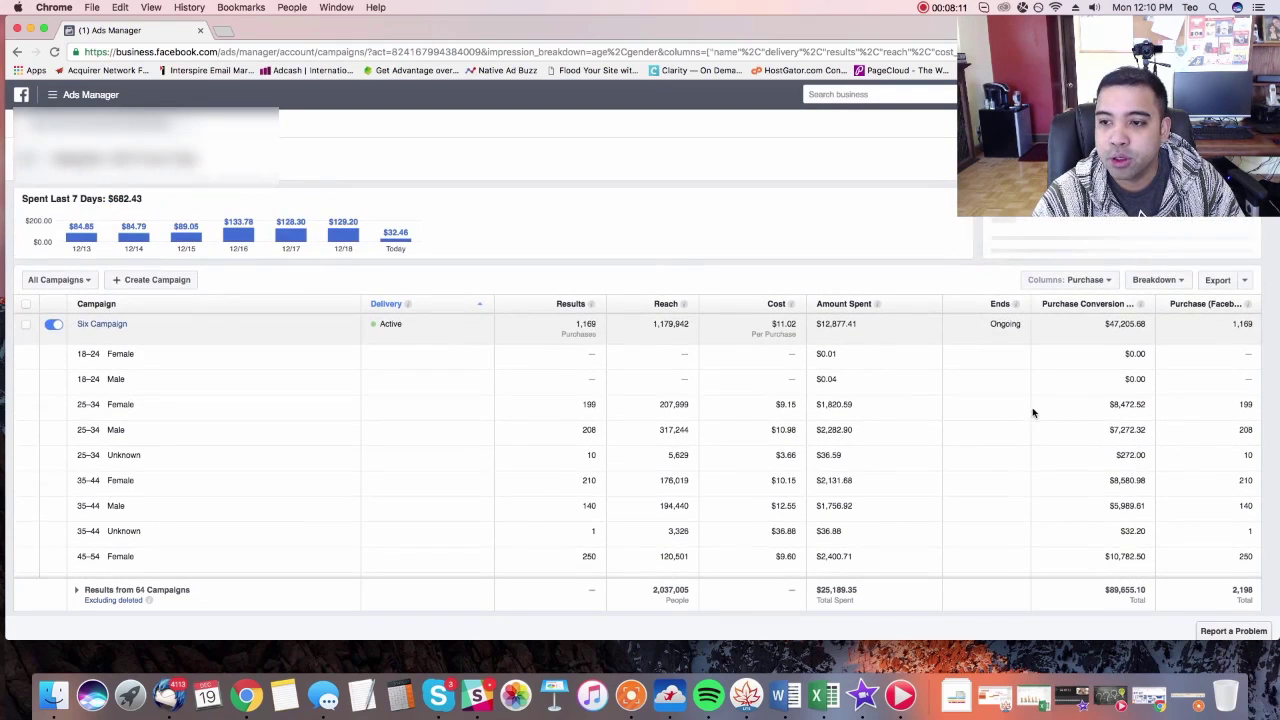
pyautogui.click(1155, 281)
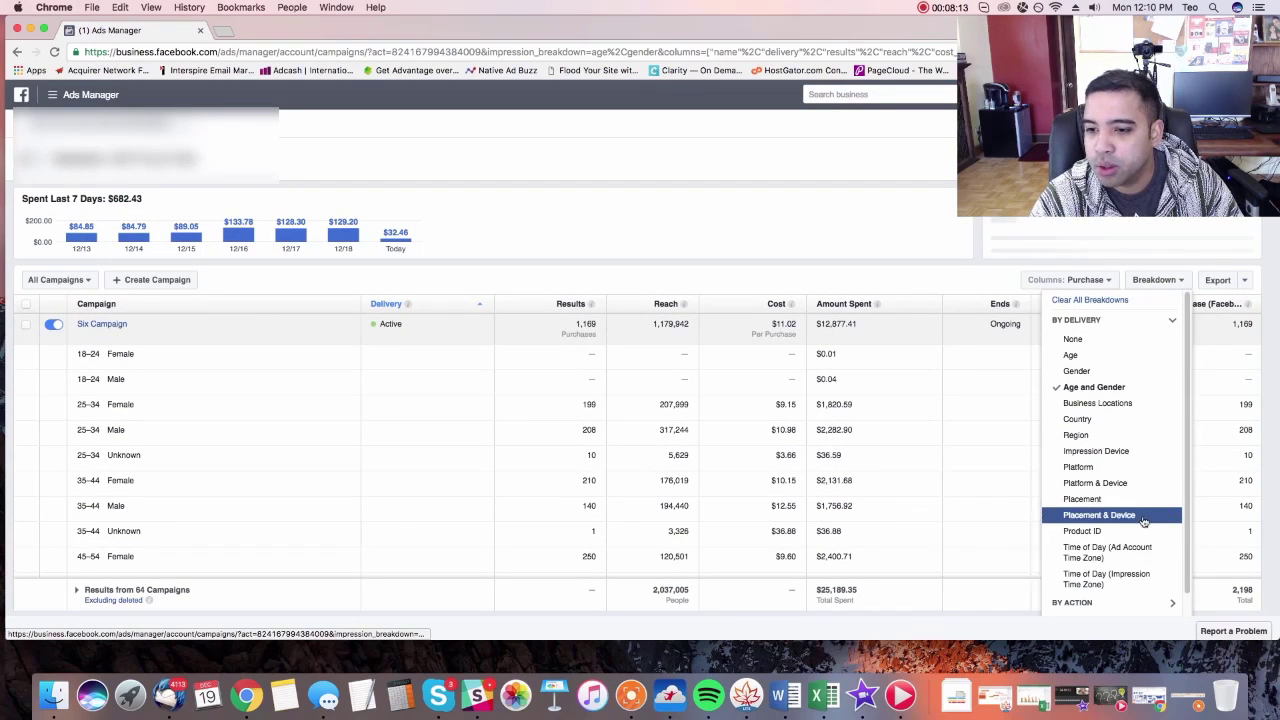
pyautogui.click(1127, 485)
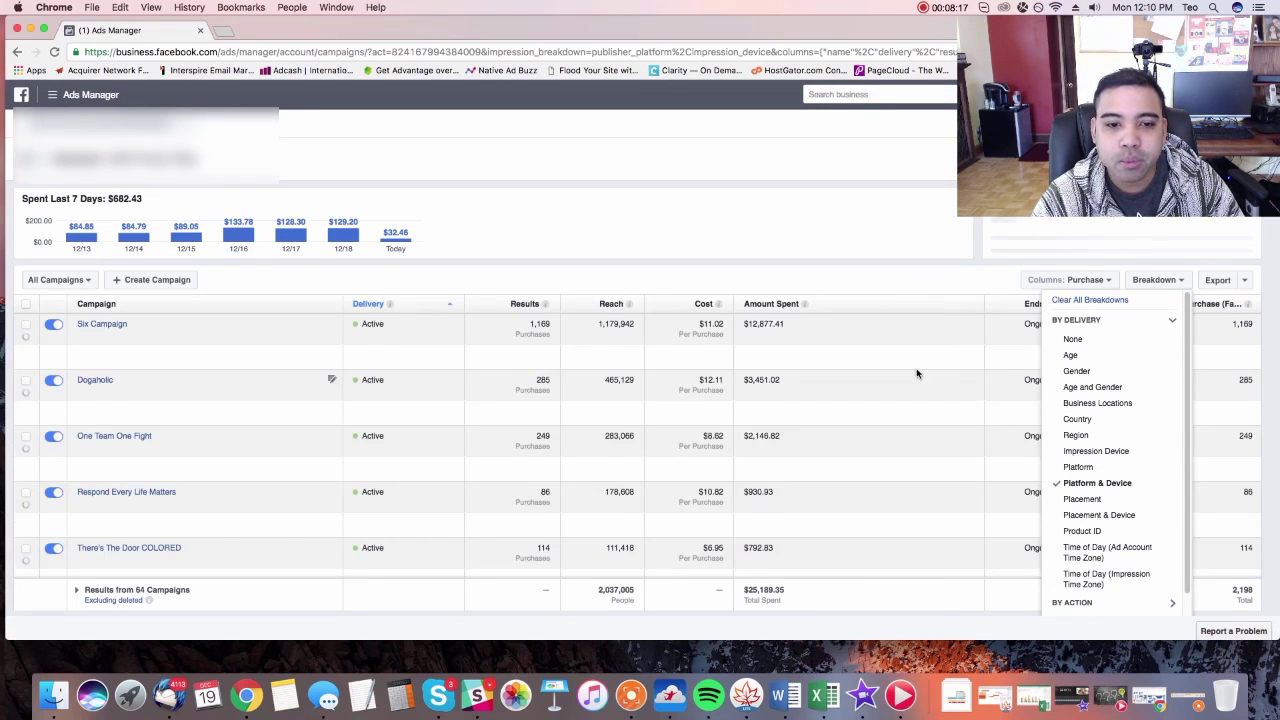
pyautogui.click(913, 377)
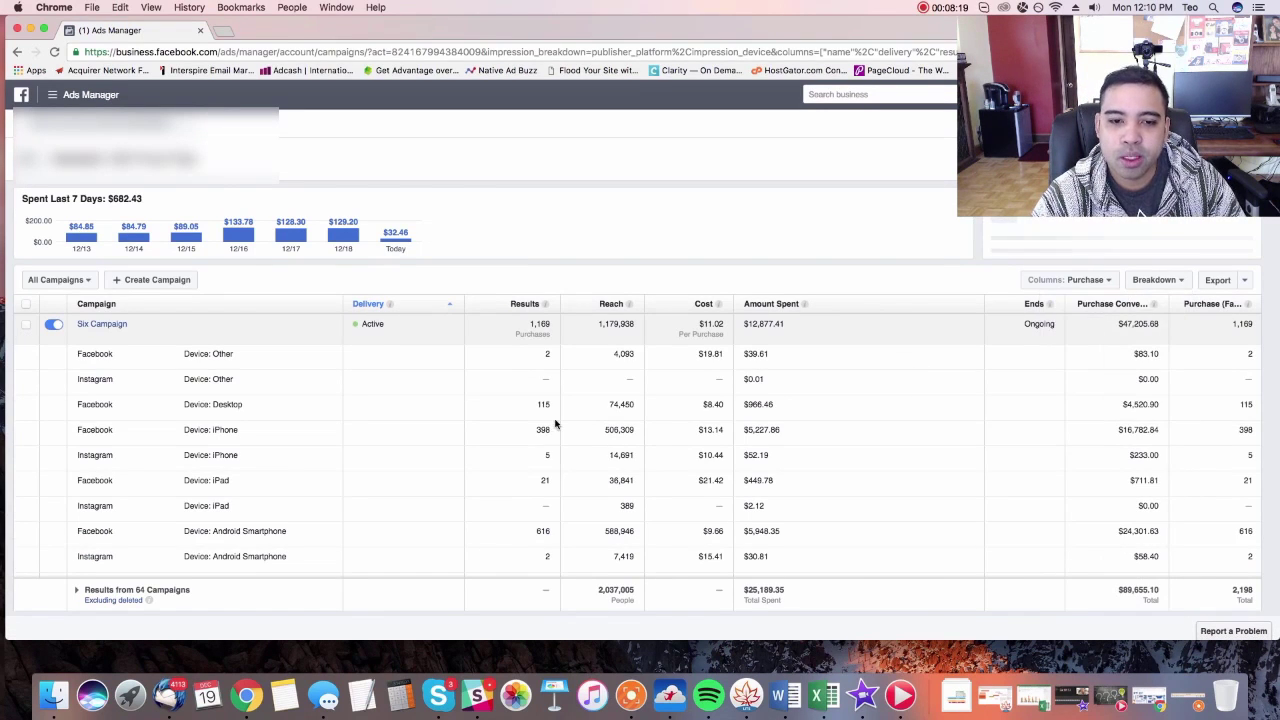
# Step: Examine the Facebook Android Smartphone and iPhone rows of Six Campaign, including the iPhone purchase conversion value
pyautogui.scroll(-3, 330, 404)
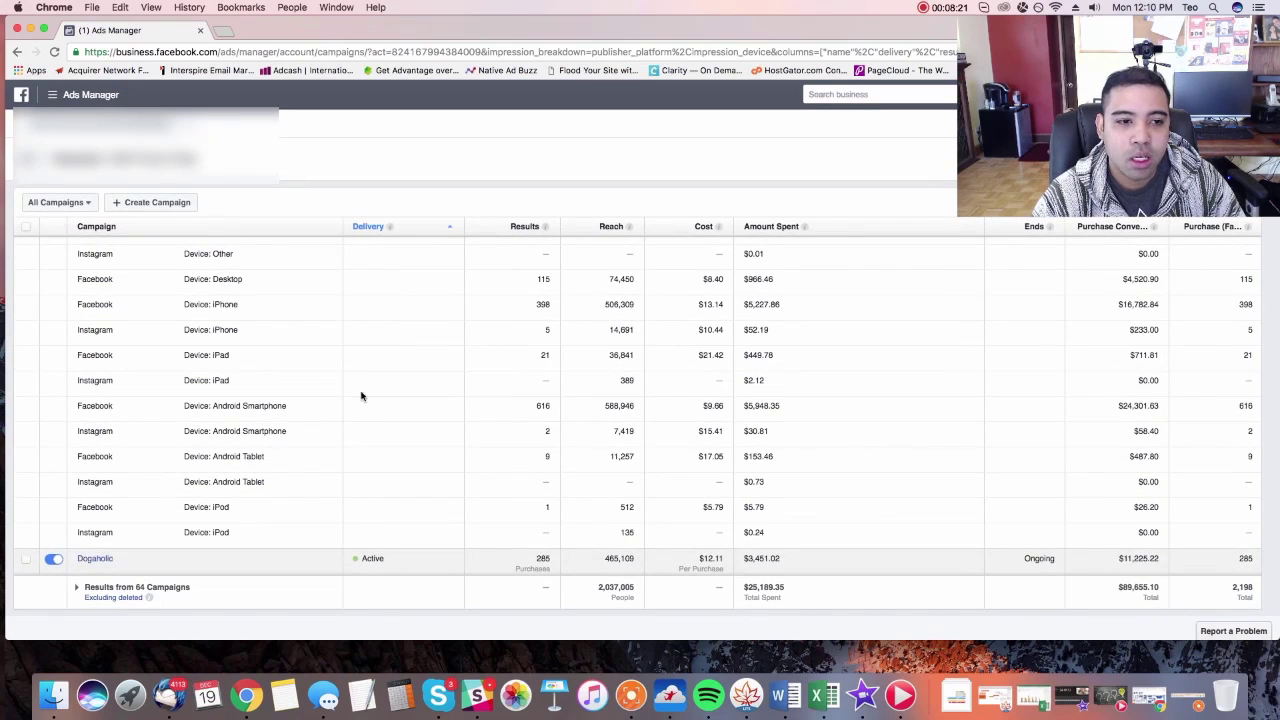
pyautogui.scroll(1, 378, 407)
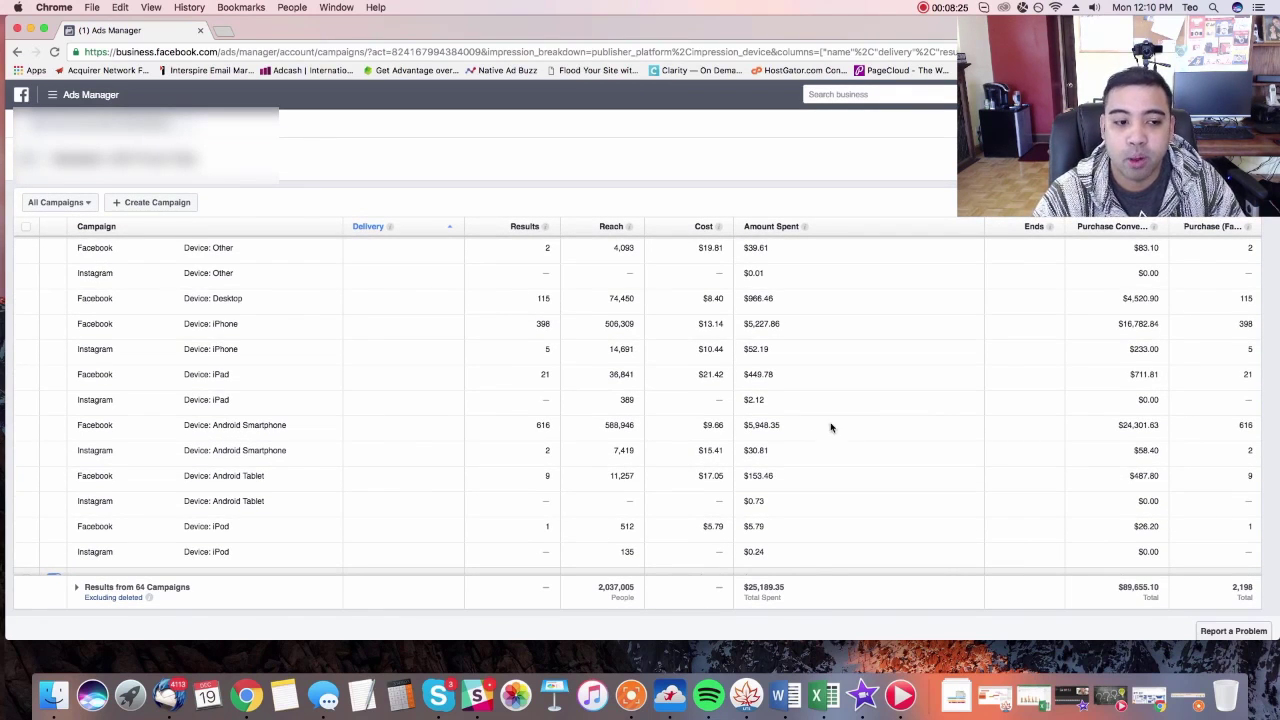
pyautogui.scroll(1, 829, 437)
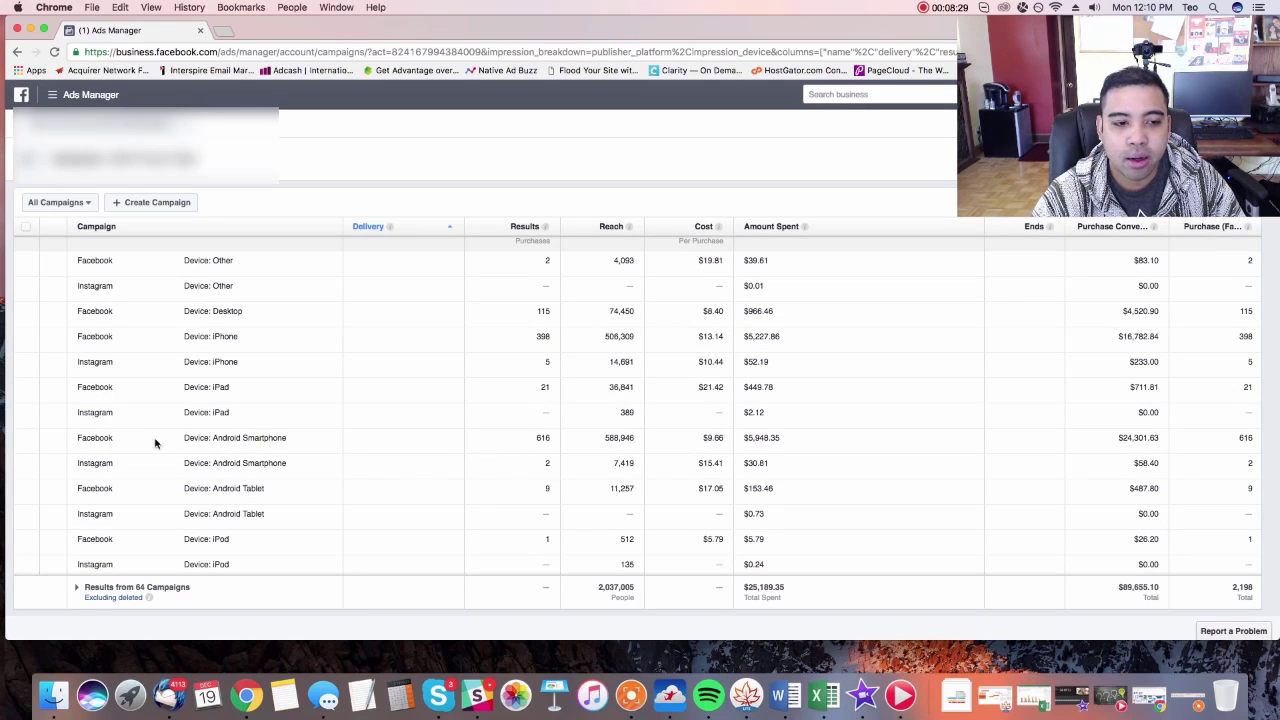
pyautogui.moveTo(71, 437); pyautogui.dragTo(799, 437)
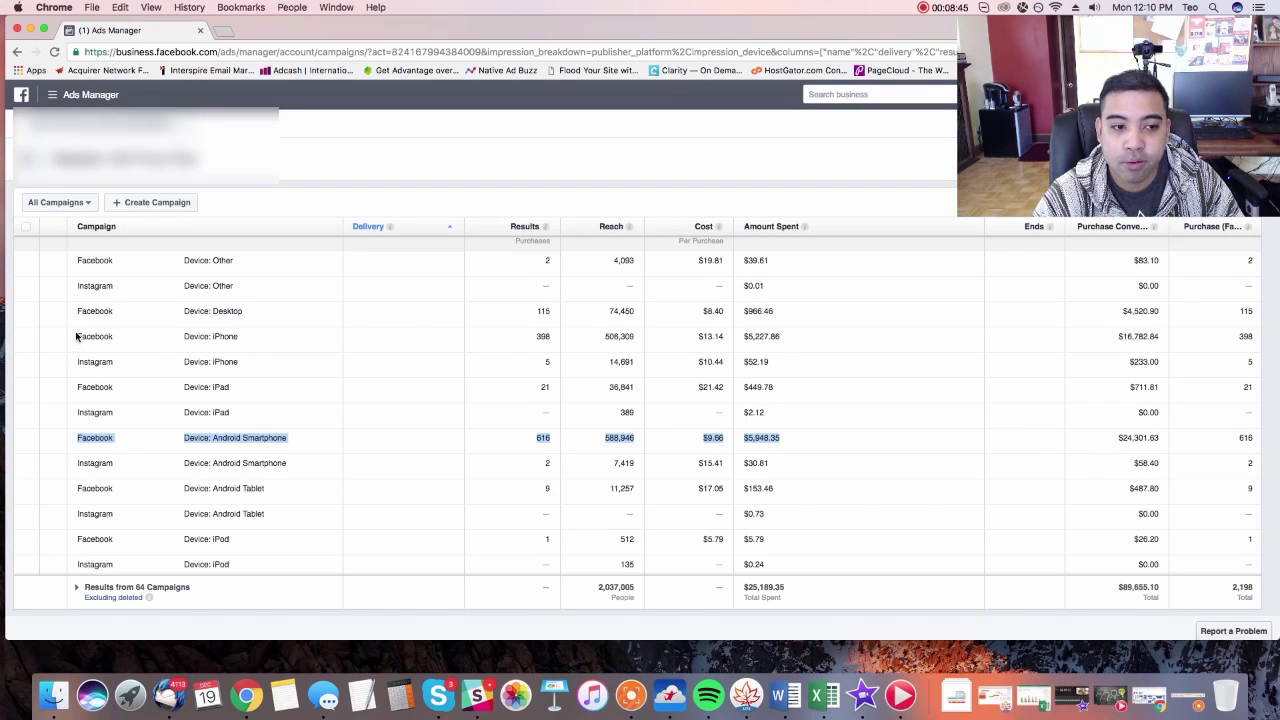
pyautogui.moveTo(77, 337); pyautogui.dragTo(830, 336)
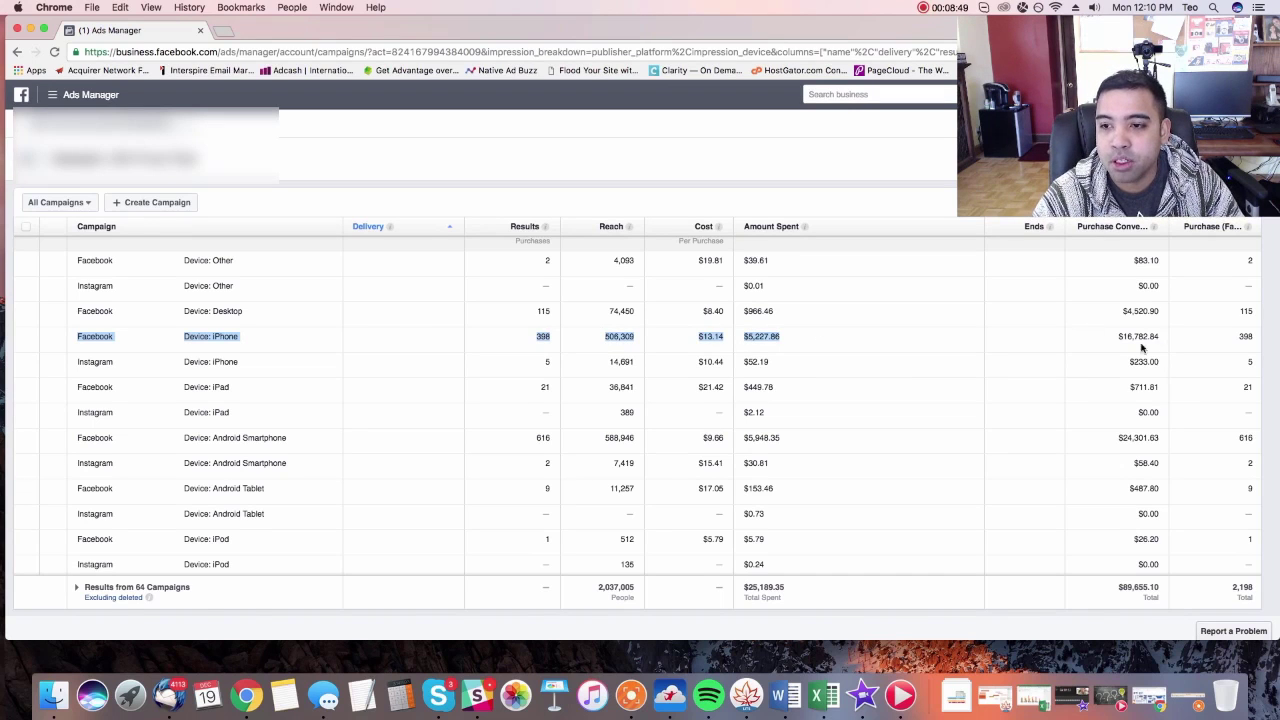
pyautogui.moveTo(1108, 335); pyautogui.dragTo(1169, 337)
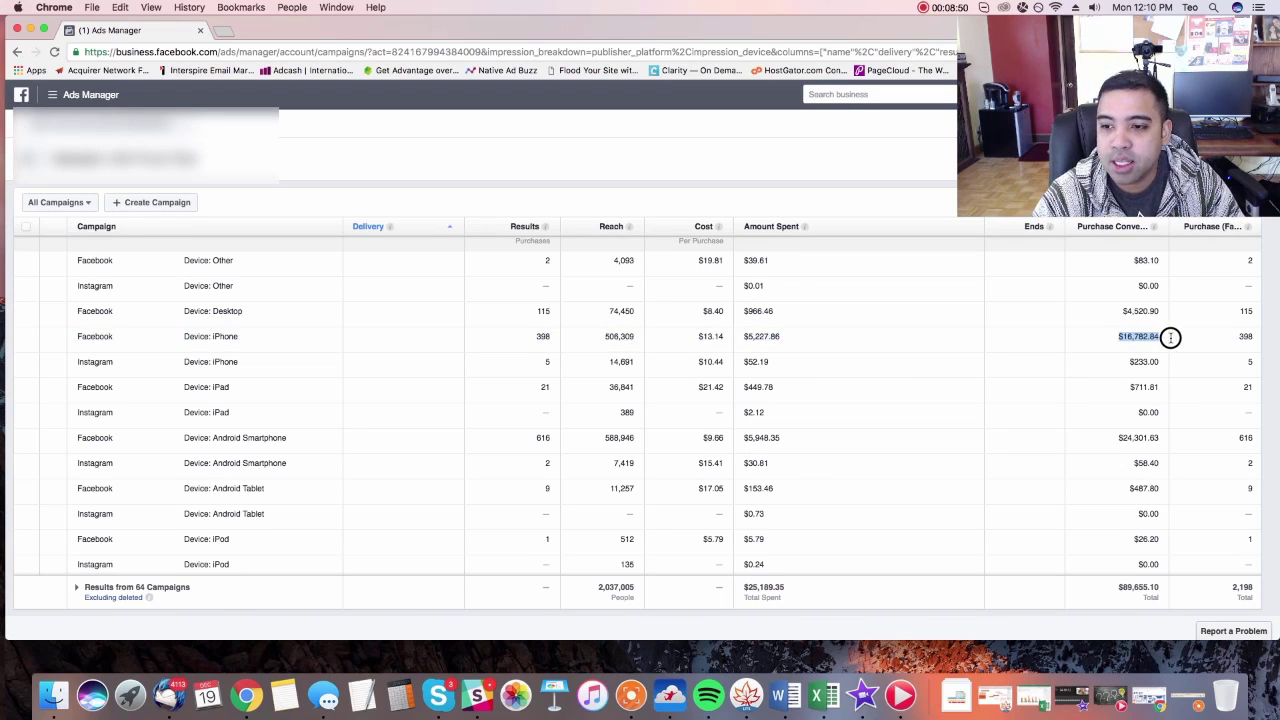
pyautogui.click(783, 322)
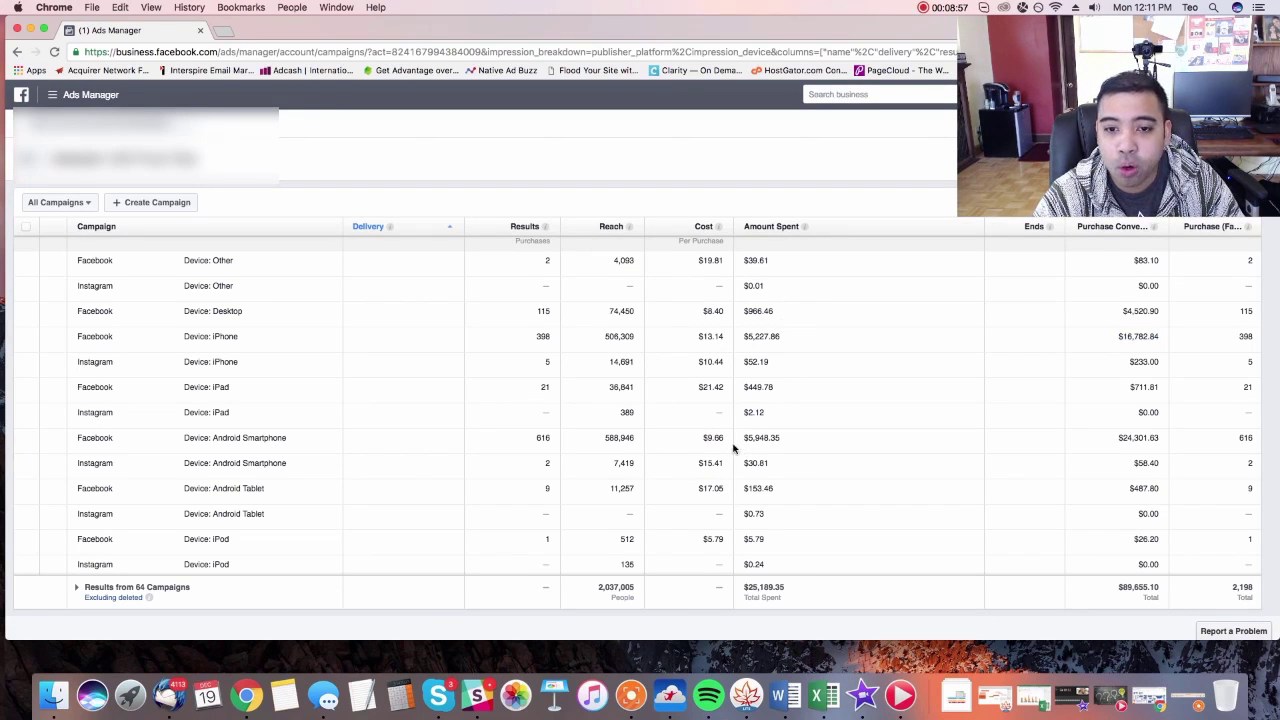
# Step: Compare results and cost per purchase between the Android Smartphone and iPhone rows on Facebook
pyautogui.moveTo(733, 448); pyautogui.dragTo(79, 438)
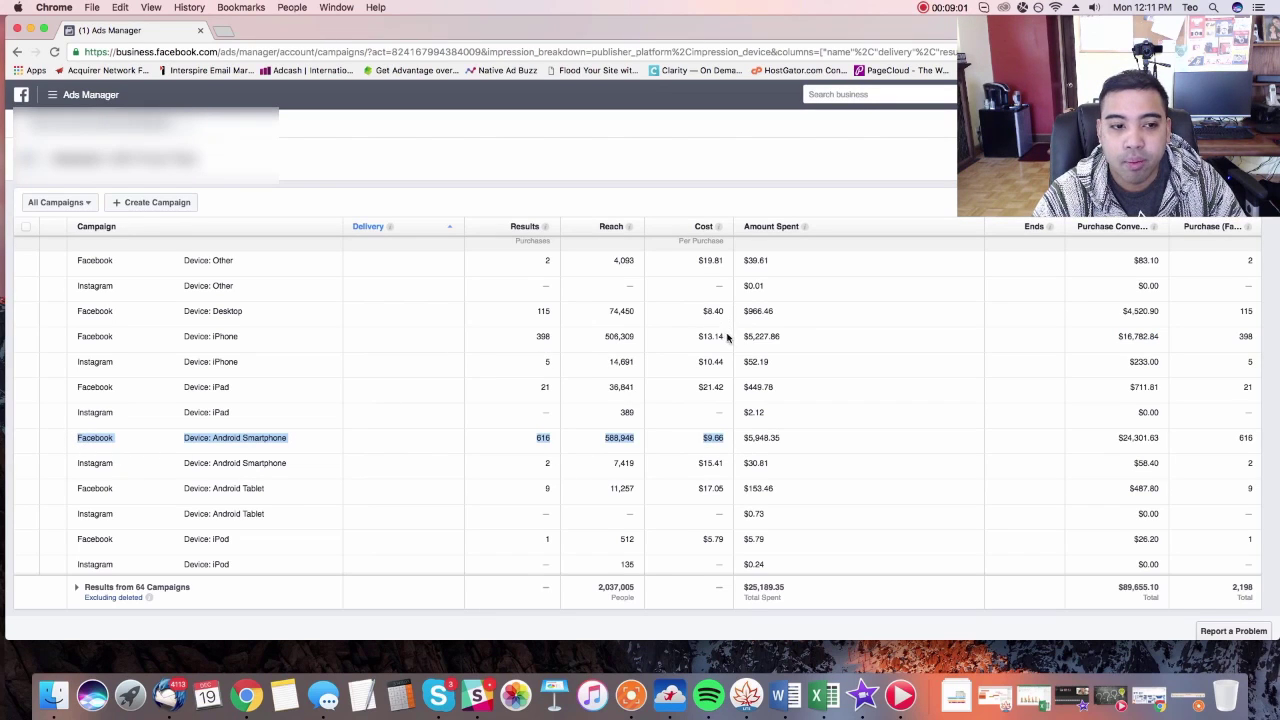
pyautogui.moveTo(790, 342); pyautogui.dragTo(73, 336)
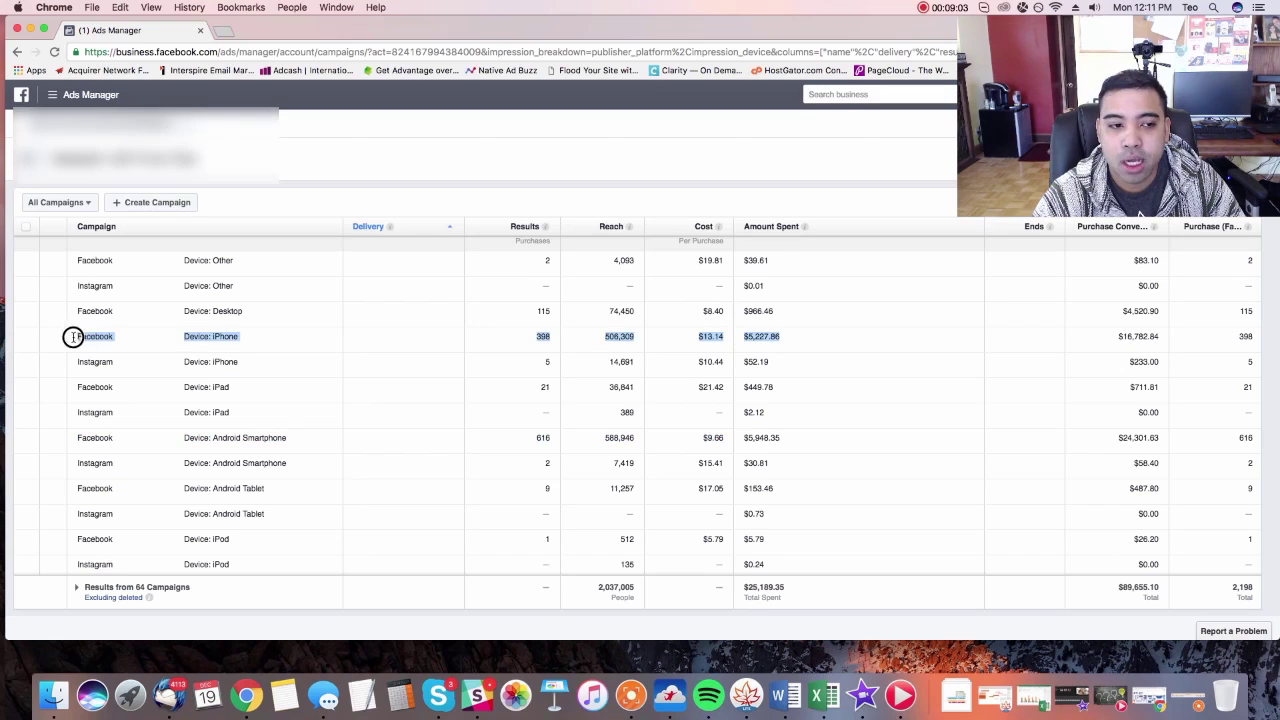
pyautogui.moveTo(803, 440); pyautogui.dragTo(77, 437)
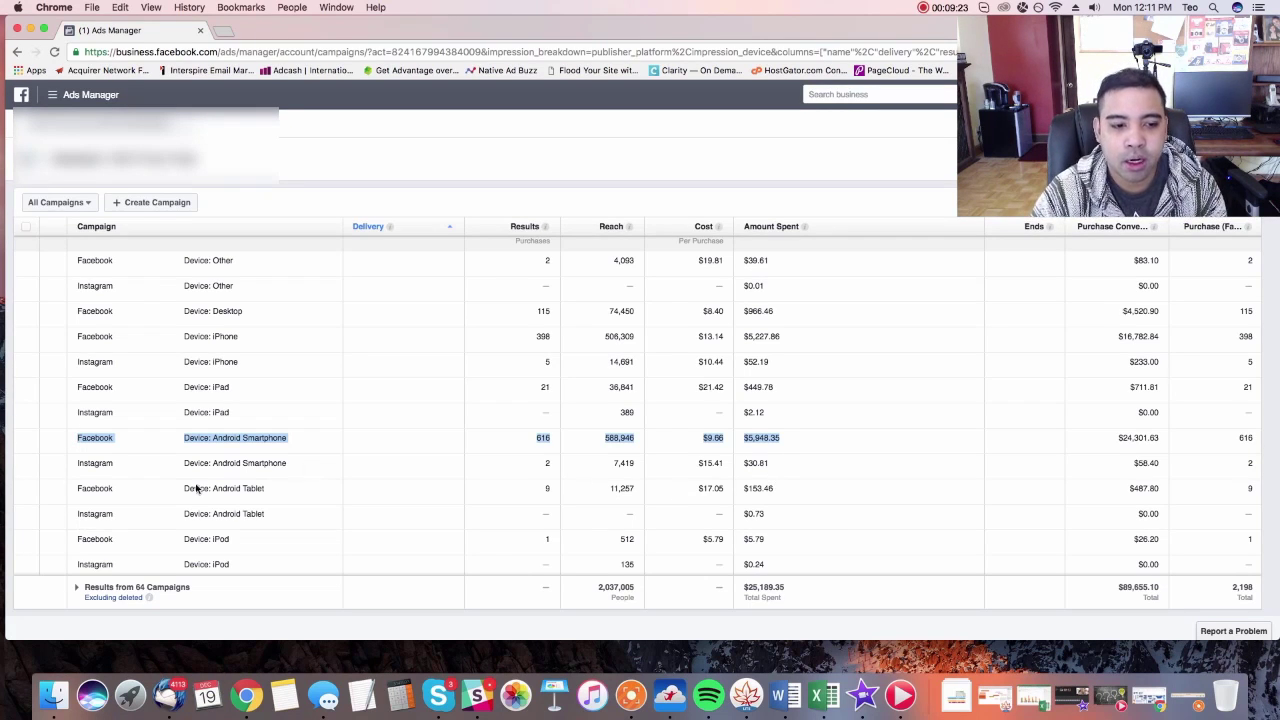
# Step: Review the Instagram Android Smartphone row and its purchase conversion value
pyautogui.moveTo(75, 463); pyautogui.dragTo(1184, 463)
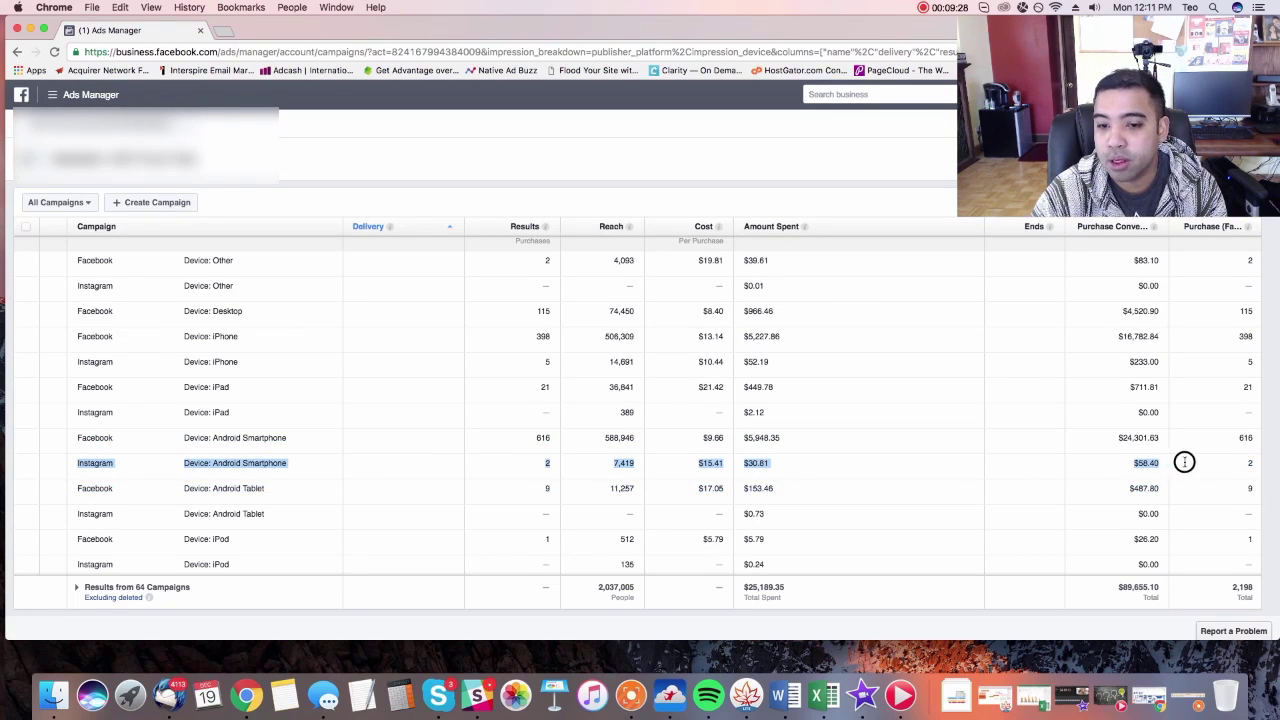
pyautogui.doubleClick(1140, 465)
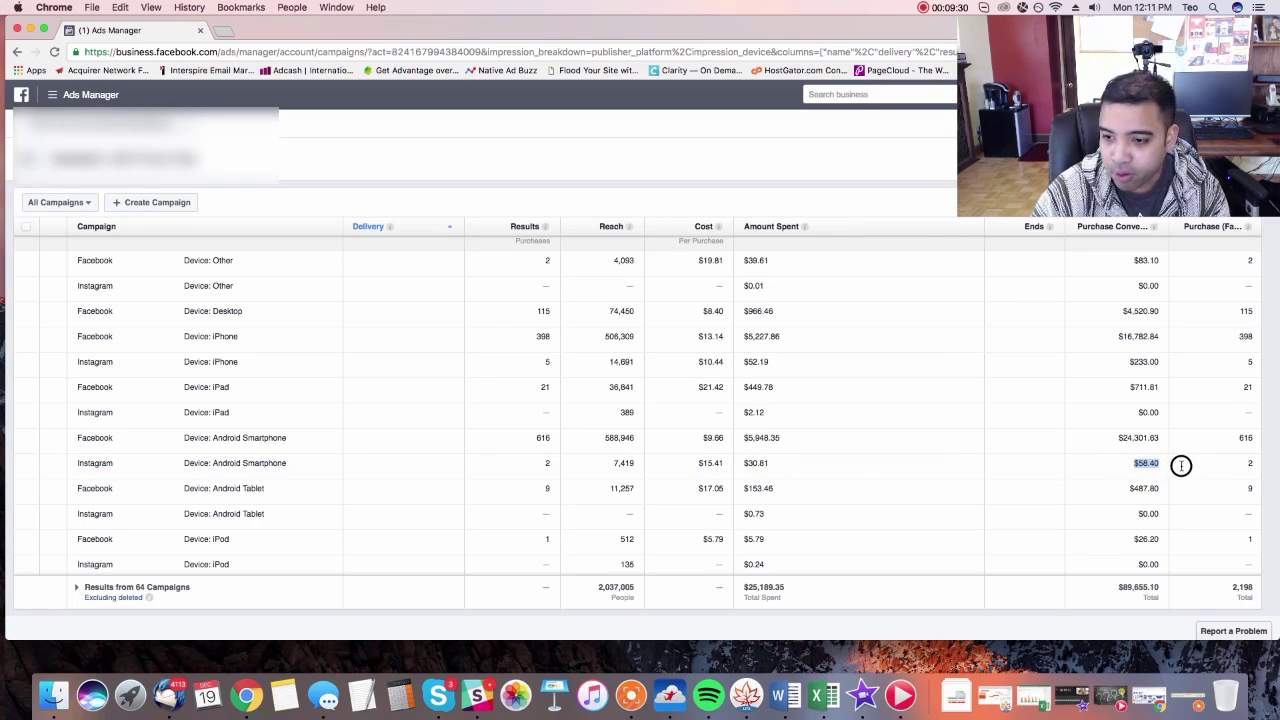
pyautogui.click(1122, 470)
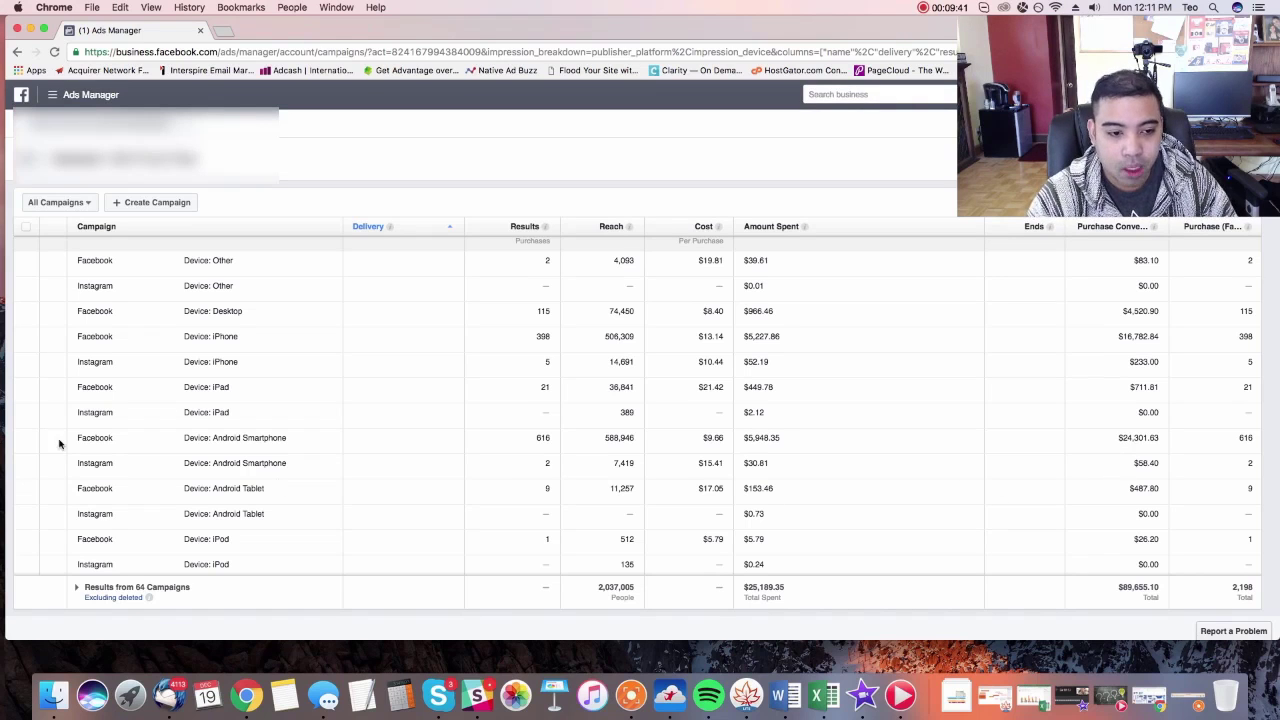
# Step: Examine the Facebook Android Tablet row and compare its cost per purchase with Instagram Android Smartphone
pyautogui.moveTo(72, 492); pyautogui.dragTo(1248, 492)
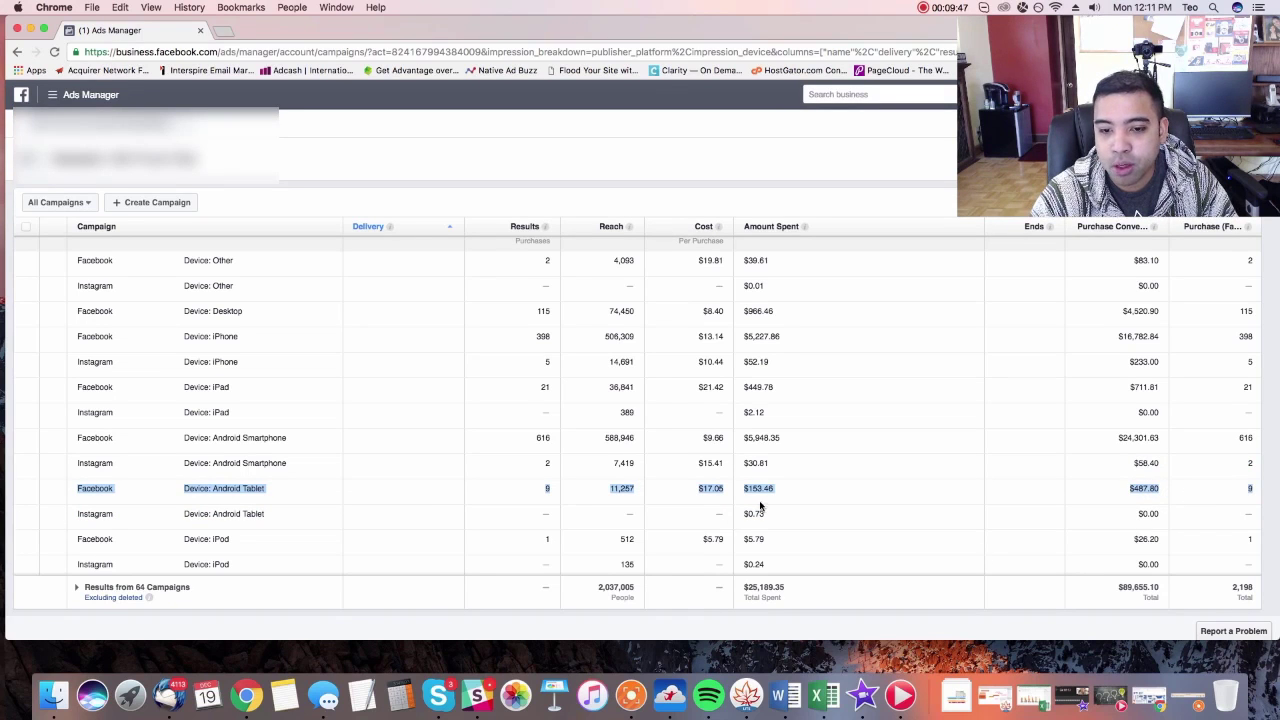
pyautogui.moveTo(724, 490); pyautogui.dragTo(670, 464)
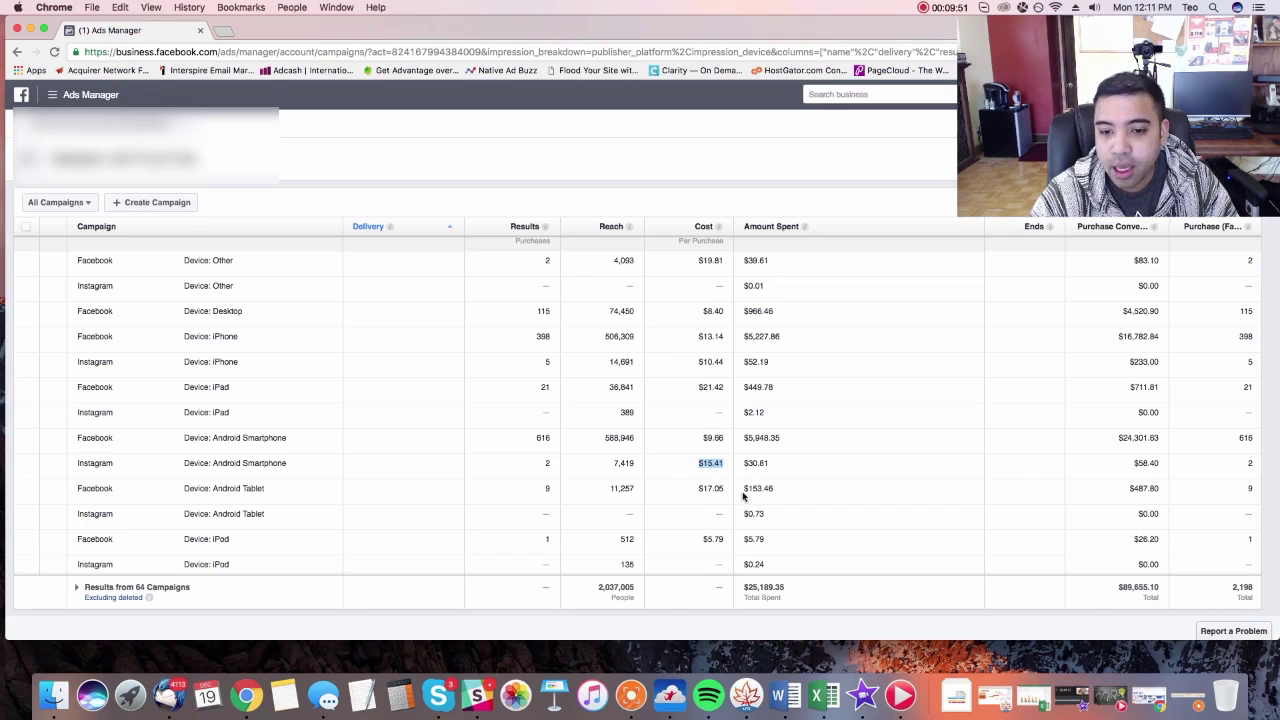
pyautogui.click(759, 490)
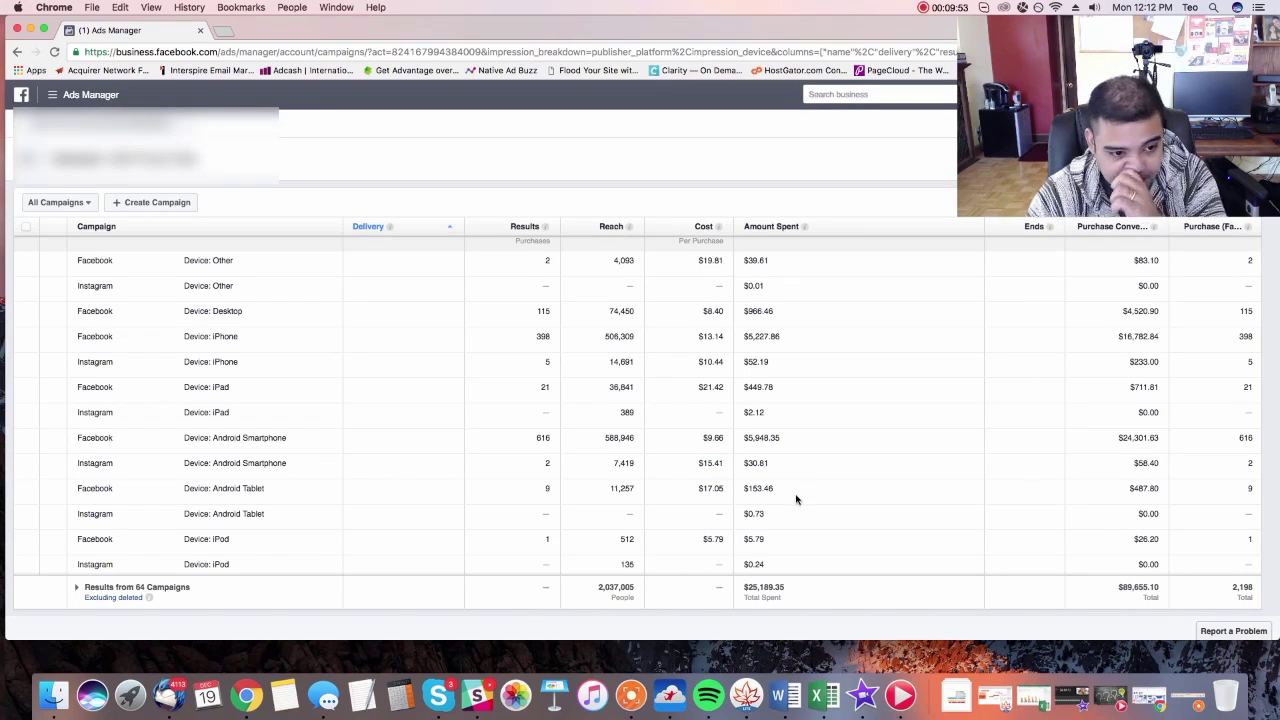
# Step: Check the cost per purchase and amount spent for the Facebook iPod row
pyautogui.scroll(-1, 410, 512)
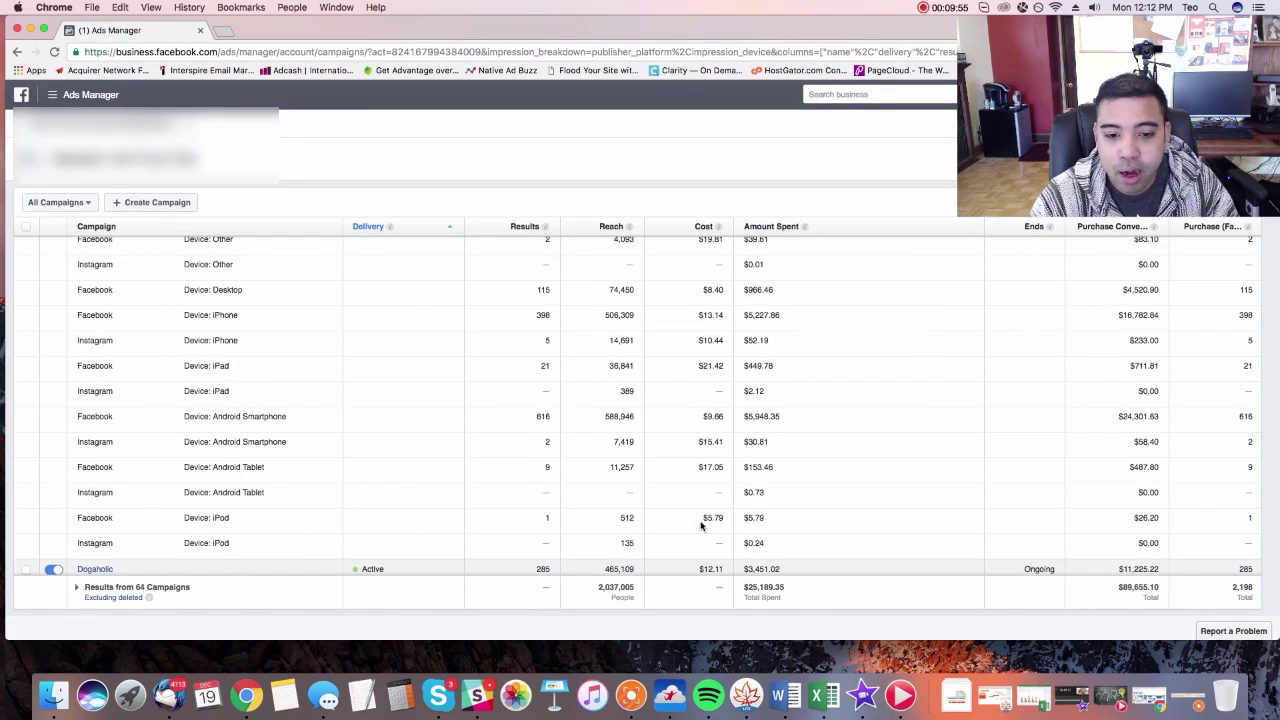
pyautogui.scroll(1, 906, 549)
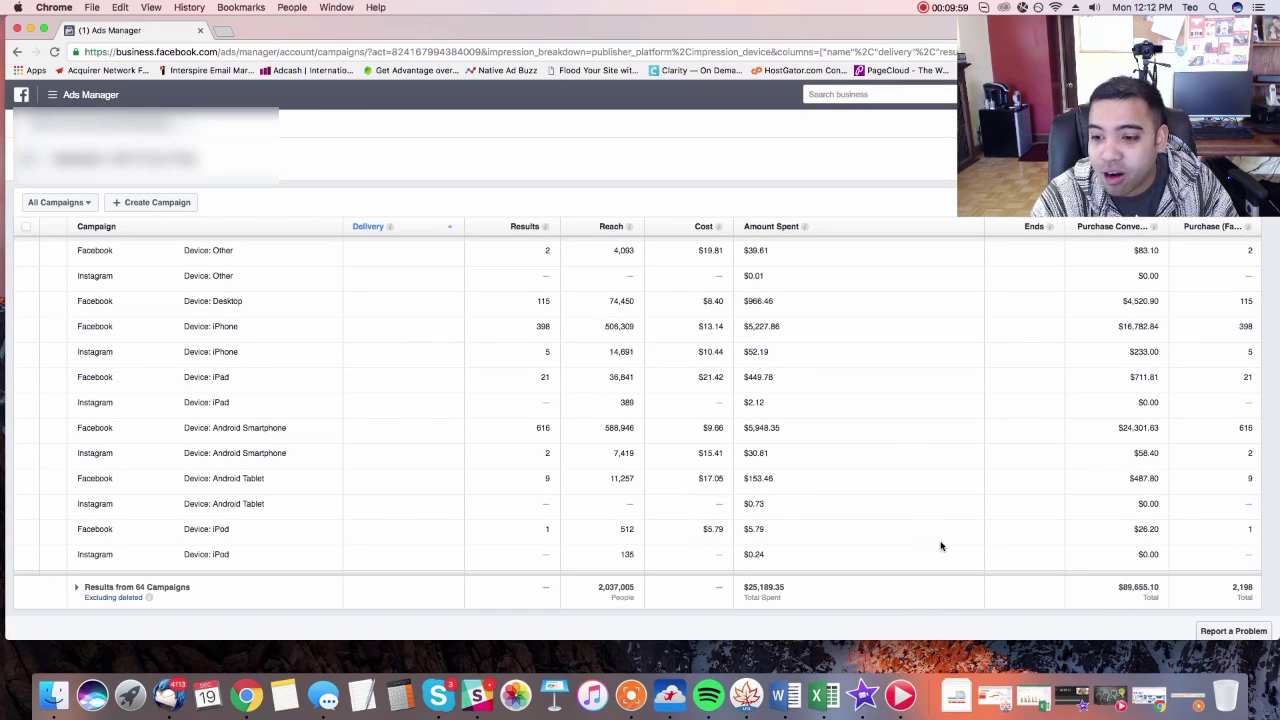
pyautogui.moveTo(806, 530); pyautogui.dragTo(766, 528)
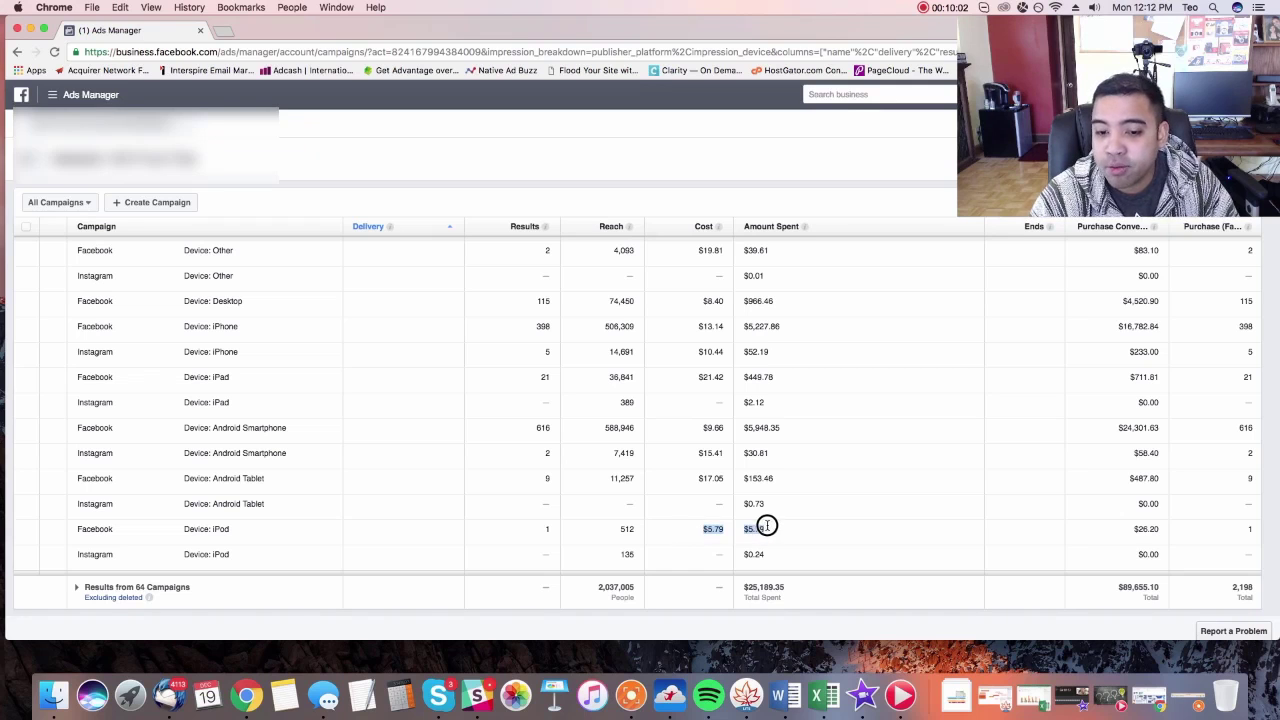
# Step: Compare results, cost and amount spent for Six Campaign's Facebook Desktop row with its Facebook iPhone and Android Smartphone rows
pyautogui.click(1142, 528)
pyautogui.scroll(1, 925, 515)
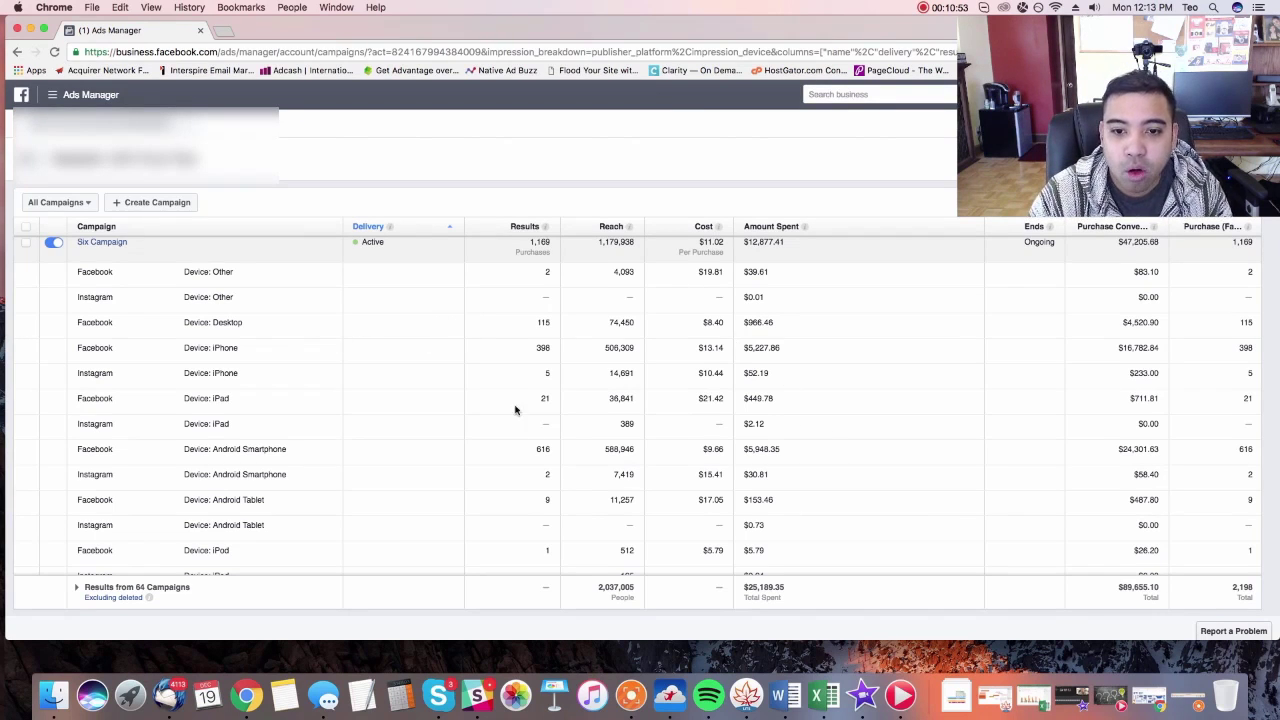
pyautogui.moveTo(514, 323); pyautogui.dragTo(782, 331)
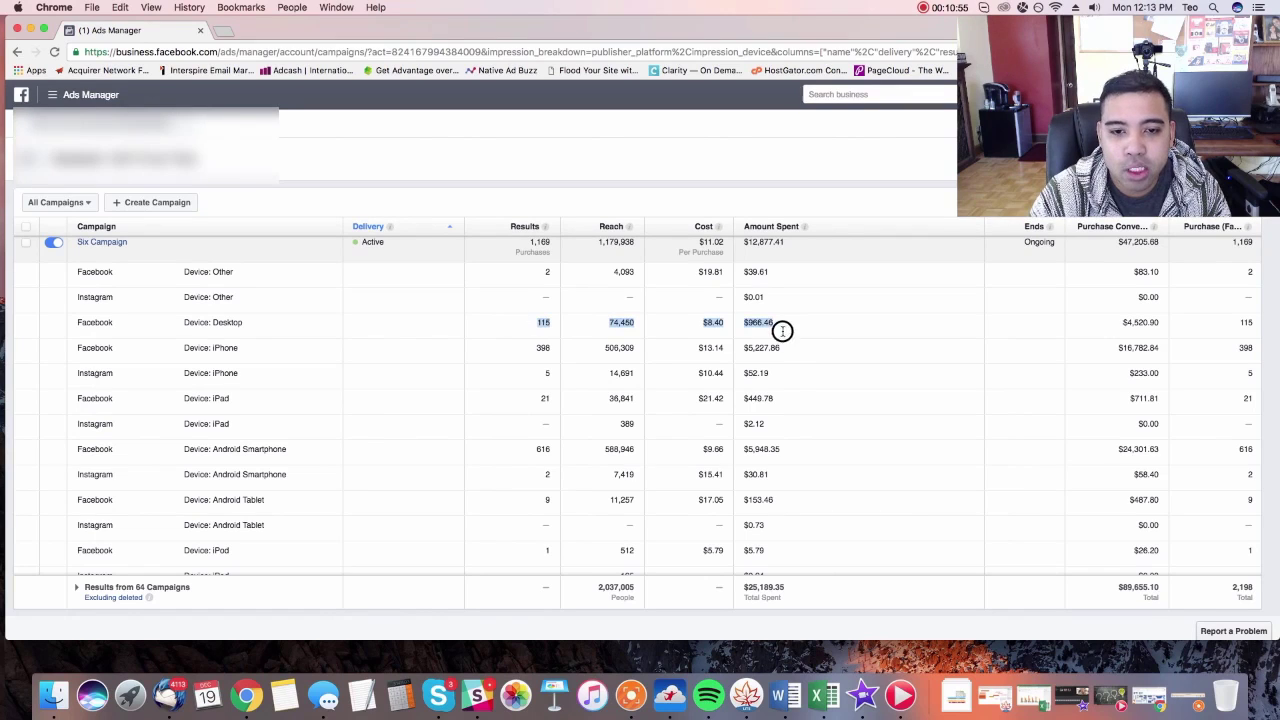
pyautogui.click(135, 327)
pyautogui.moveTo(80, 323); pyautogui.dragTo(325, 328)
pyautogui.moveTo(80, 352); pyautogui.dragTo(334, 349)
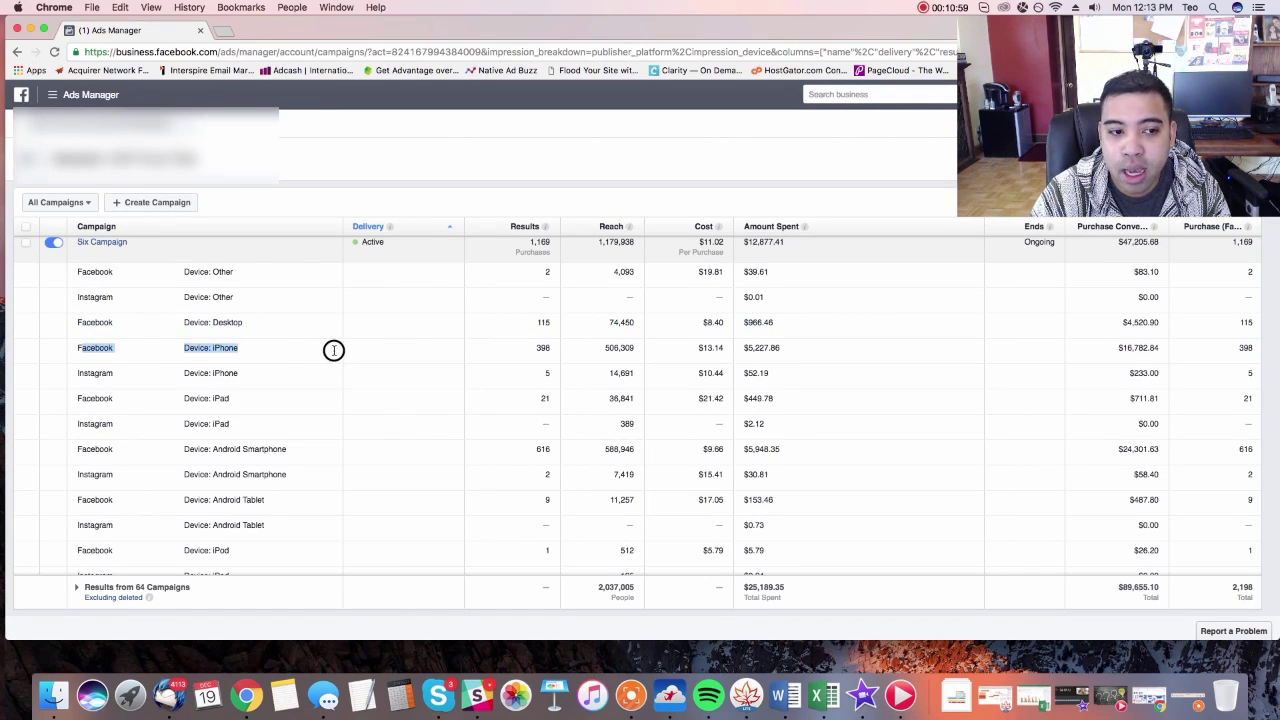
pyautogui.moveTo(79, 449); pyautogui.dragTo(329, 449)
pyautogui.click(329, 449)
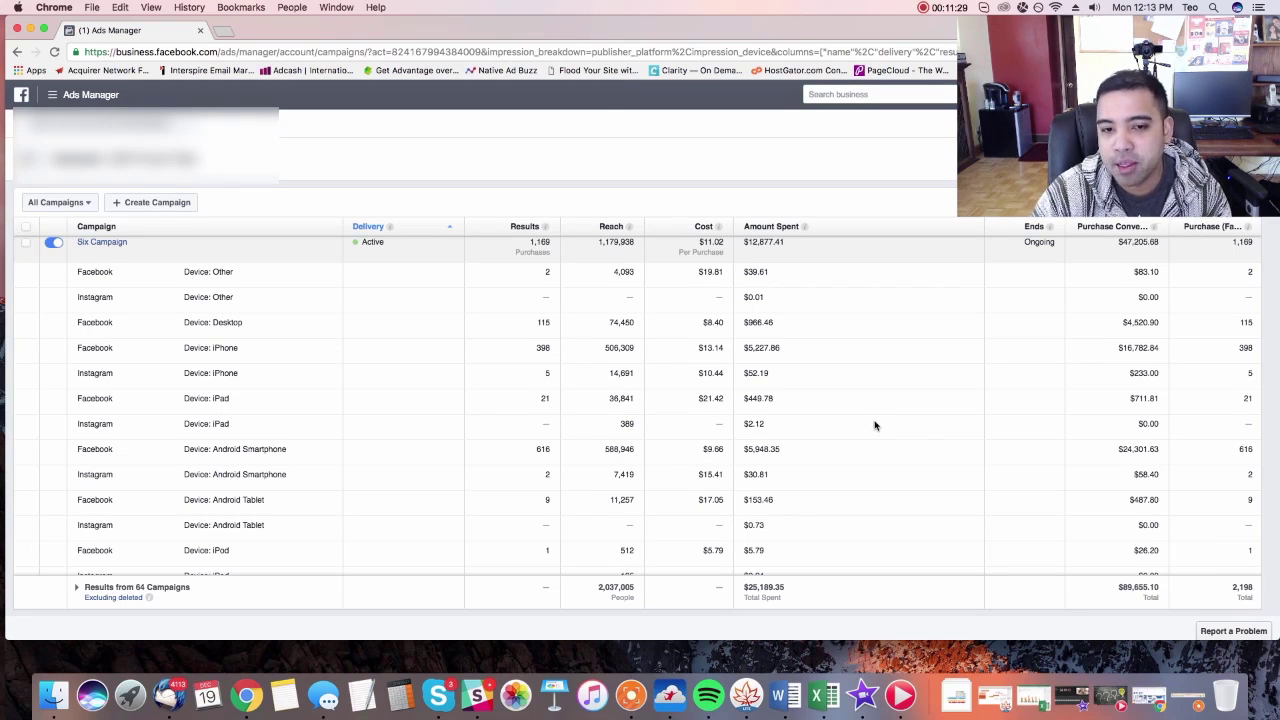
# Step: Examine the cost per purchase and amount spent for the Facebook Desktop row of the Dogaholic campaign
pyautogui.scroll(-5, 875, 425)
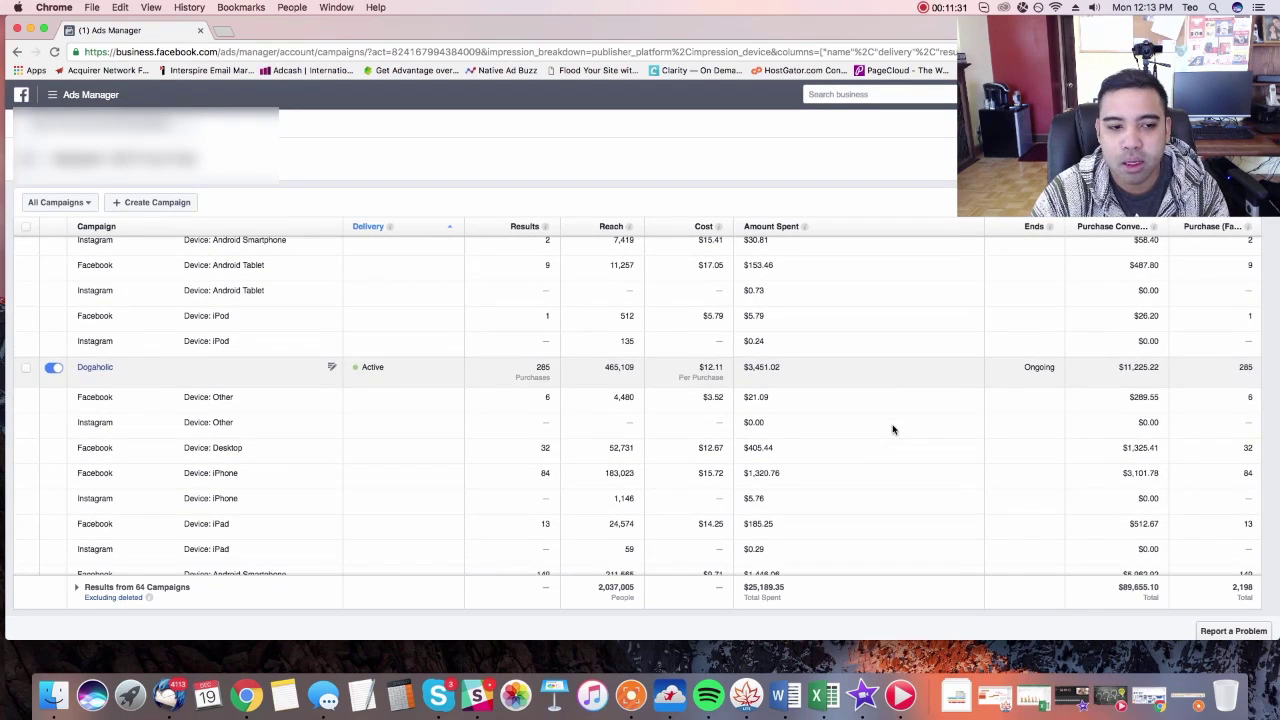
pyautogui.scroll(-2, 893, 430)
pyautogui.scroll(-1, 891, 428)
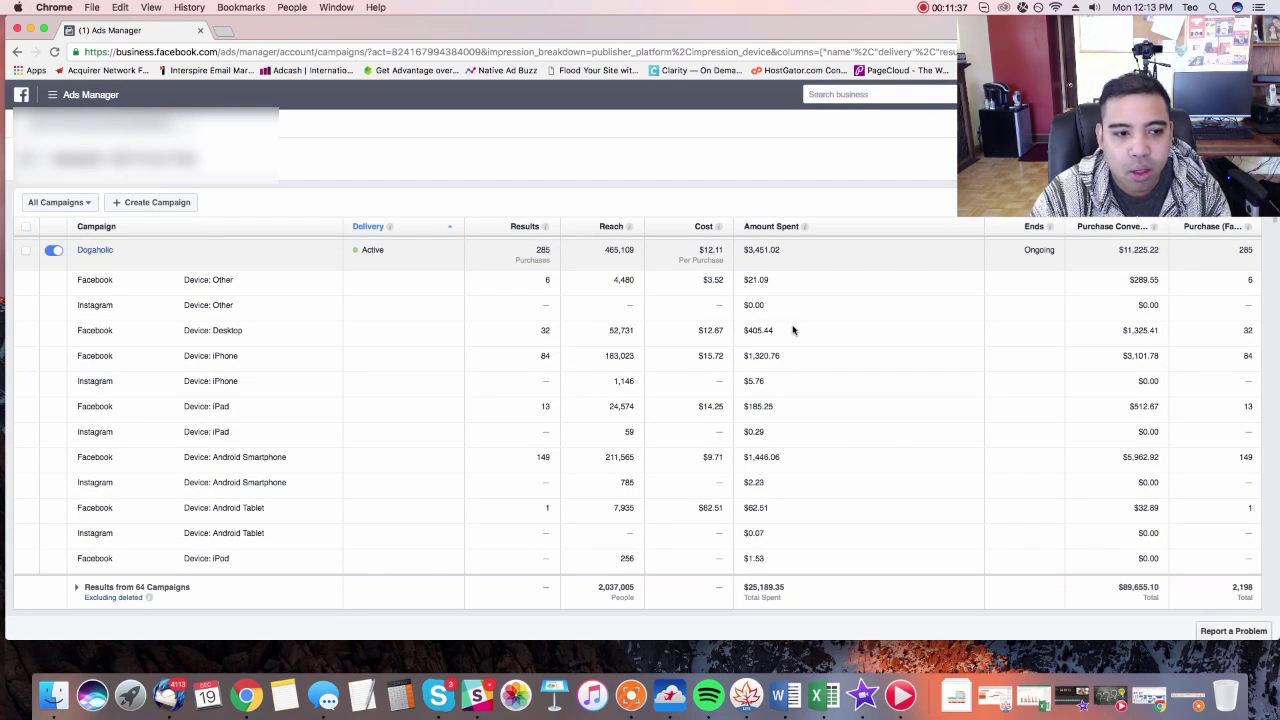
pyautogui.moveTo(722, 331); pyautogui.dragTo(74, 331)
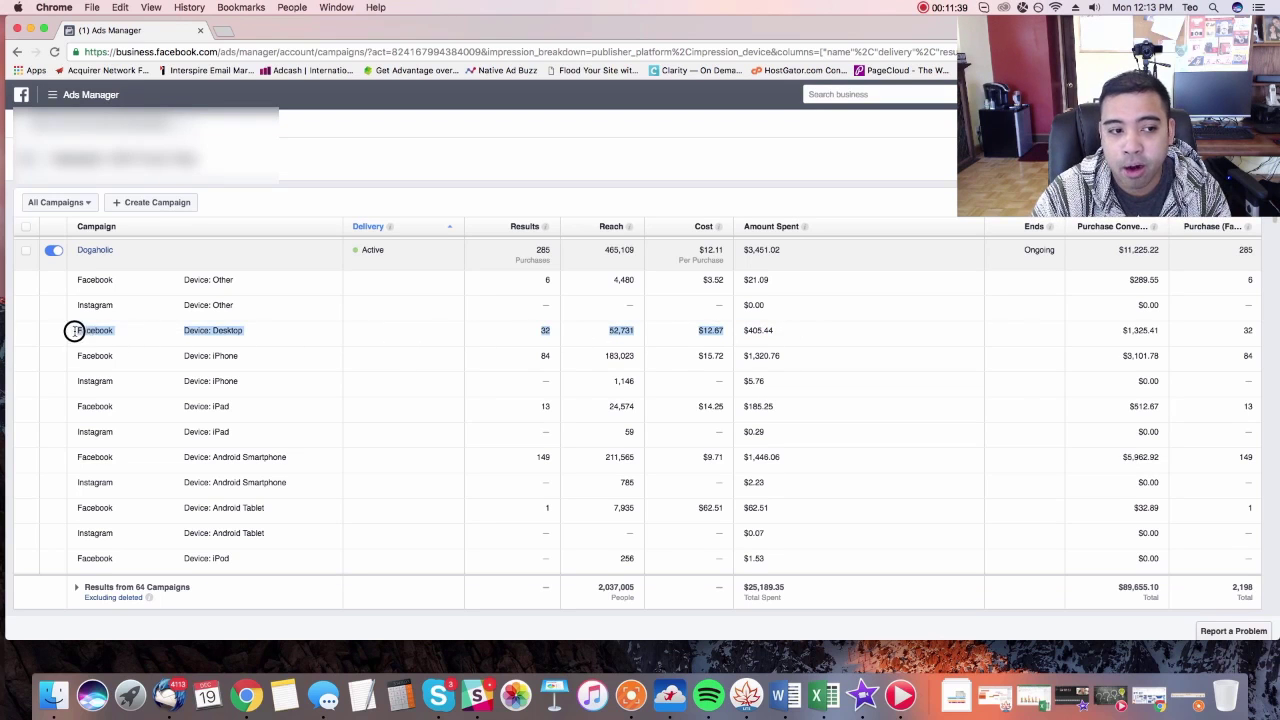
pyautogui.click(74, 331)
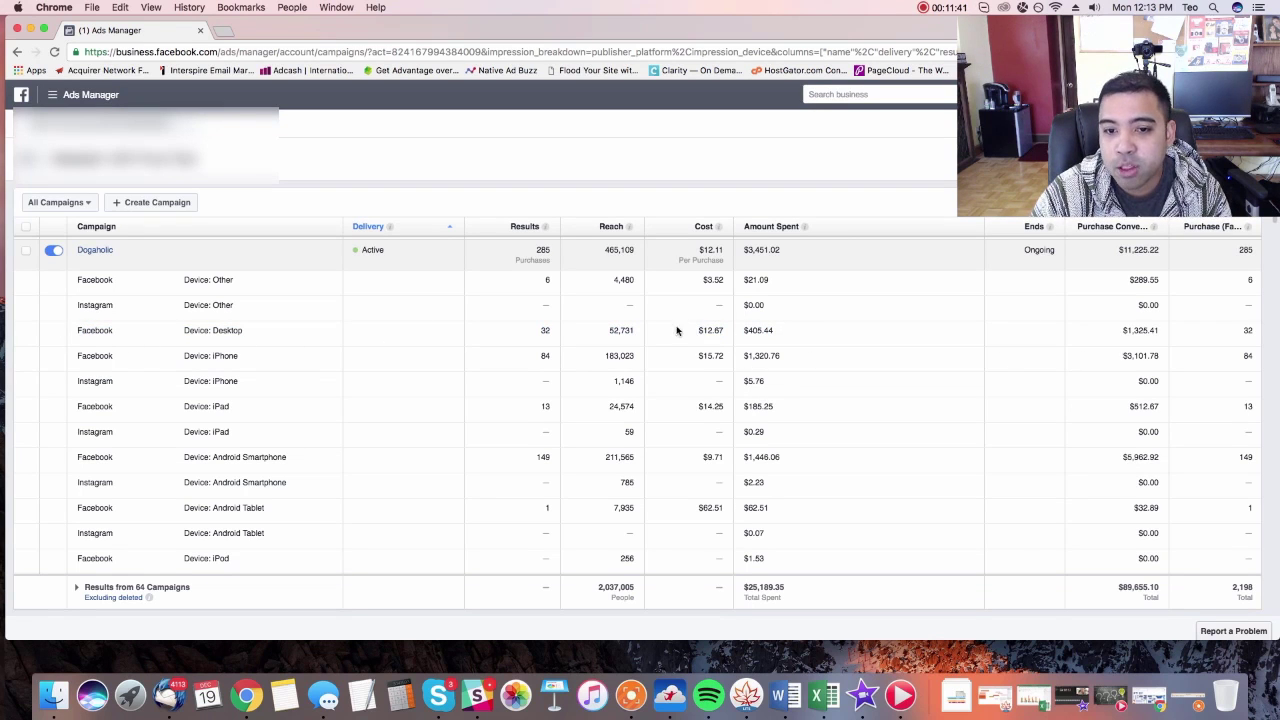
pyautogui.moveTo(677, 331); pyautogui.dragTo(737, 328)
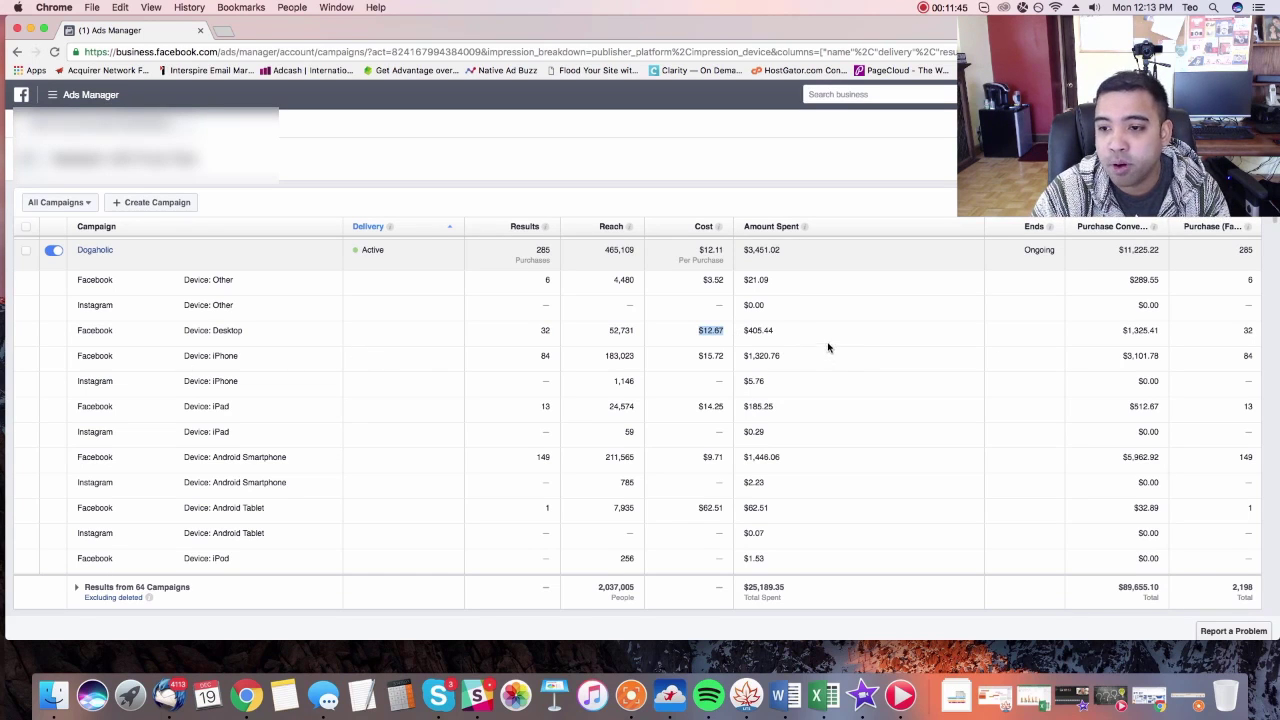
pyautogui.doubleClick(757, 330)
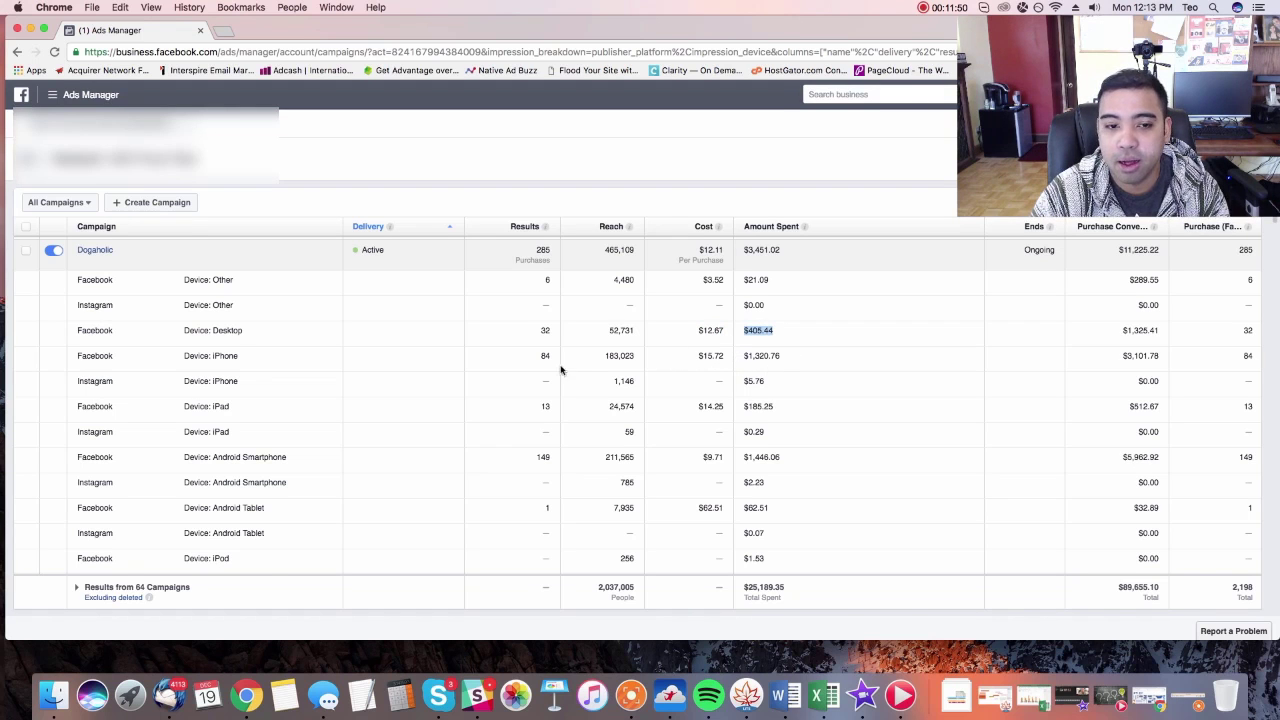
pyautogui.click(725, 334)
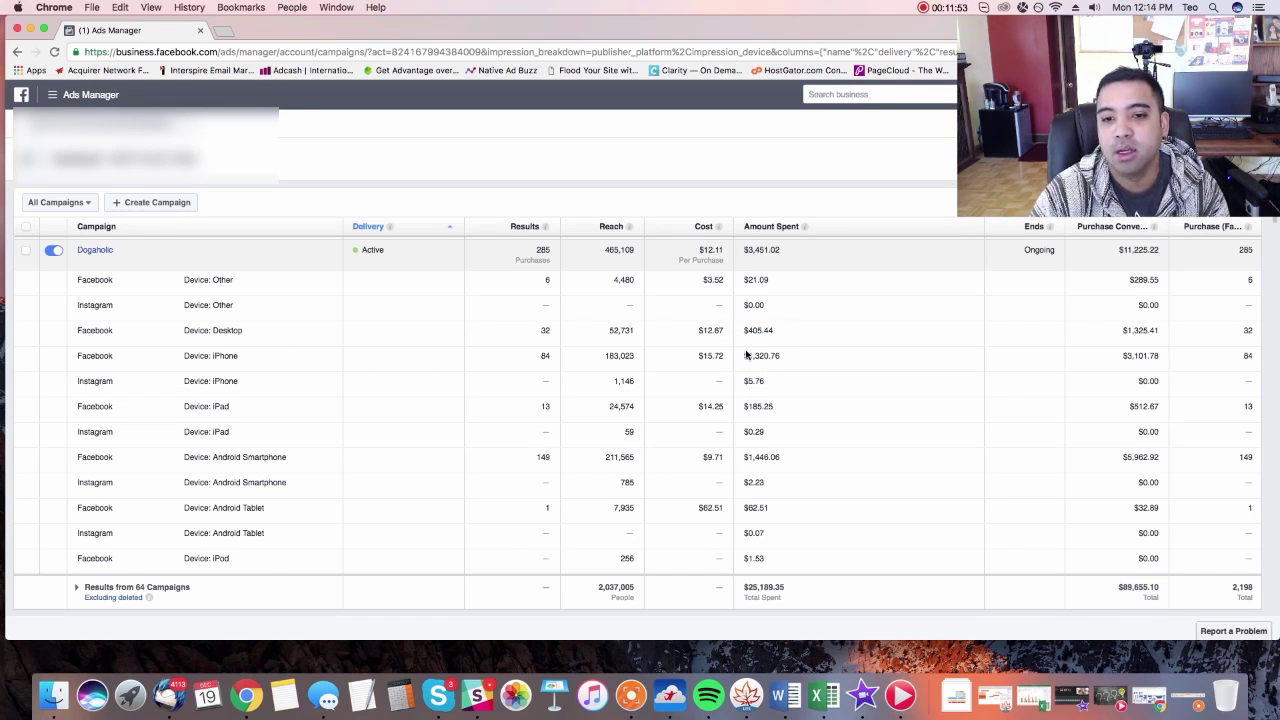
# Step: Compare Dogaholic's Facebook iPhone spend with the results, cost and spend of its Facebook Desktop, Android Smartphone and iPad rows
pyautogui.moveTo(792, 357); pyautogui.dragTo(732, 355)
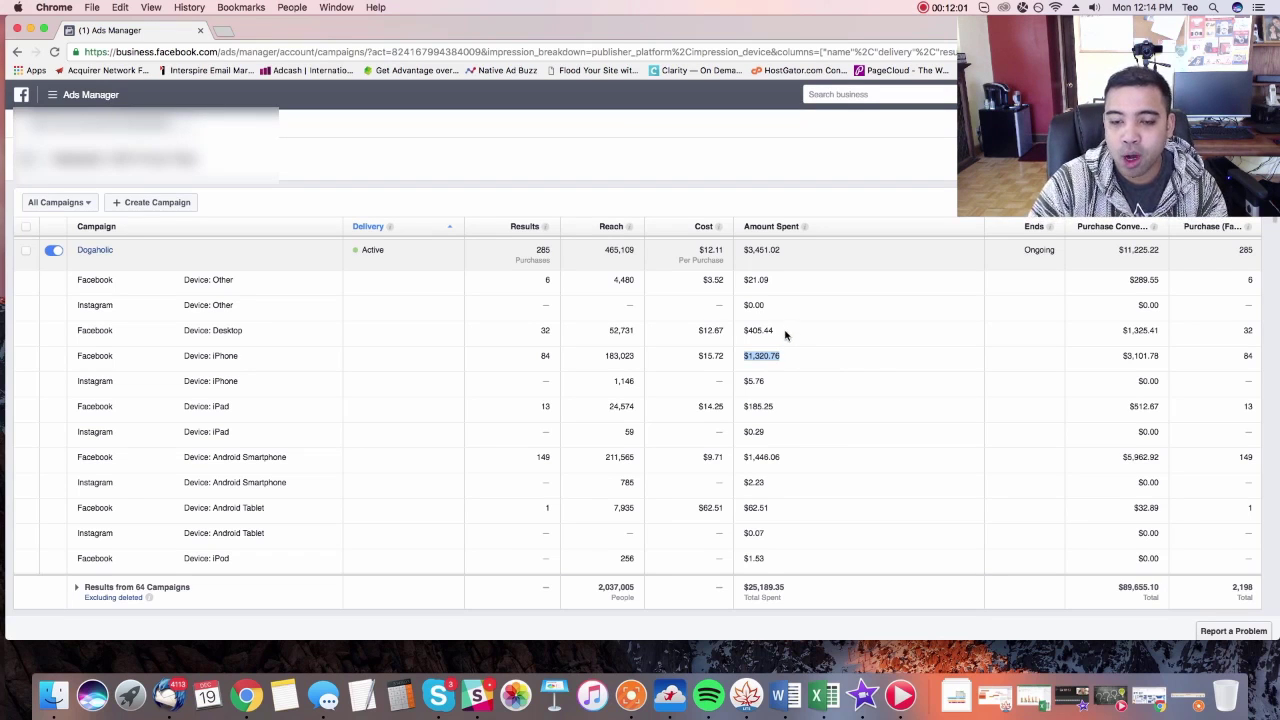
pyautogui.moveTo(787, 335); pyautogui.dragTo(78, 323)
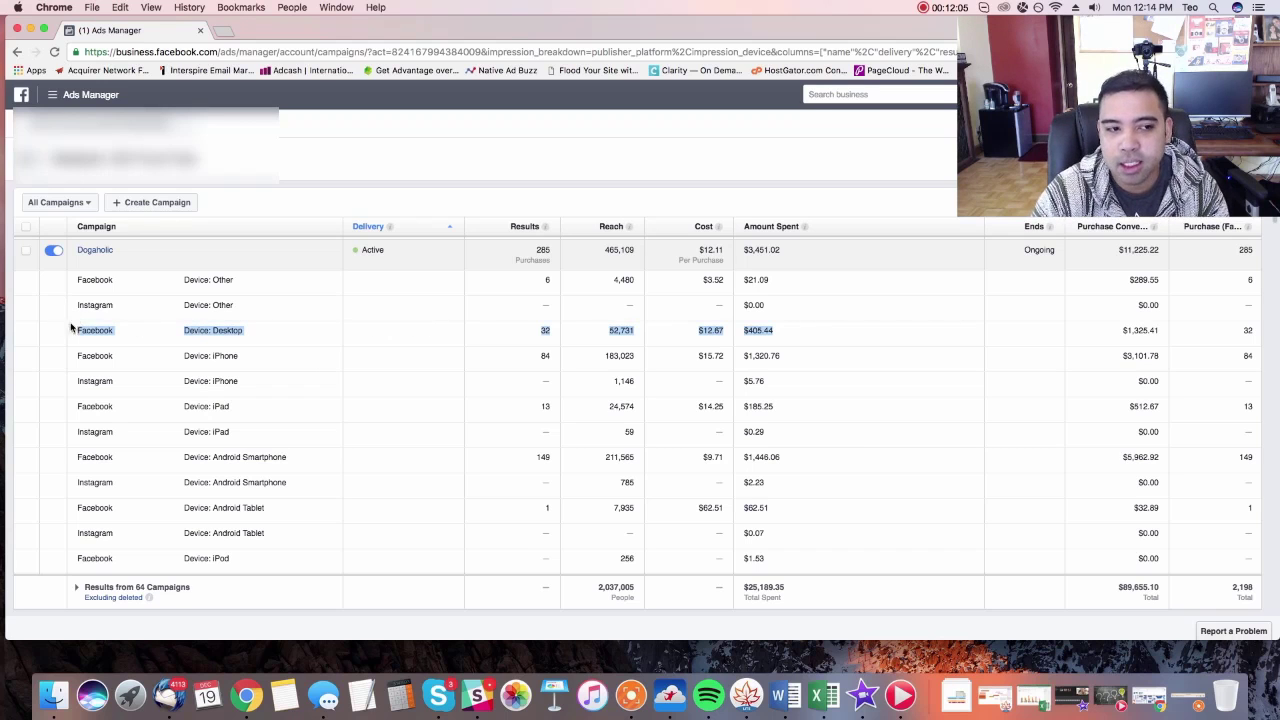
pyautogui.click(805, 463)
pyautogui.moveTo(805, 463); pyautogui.dragTo(76, 457)
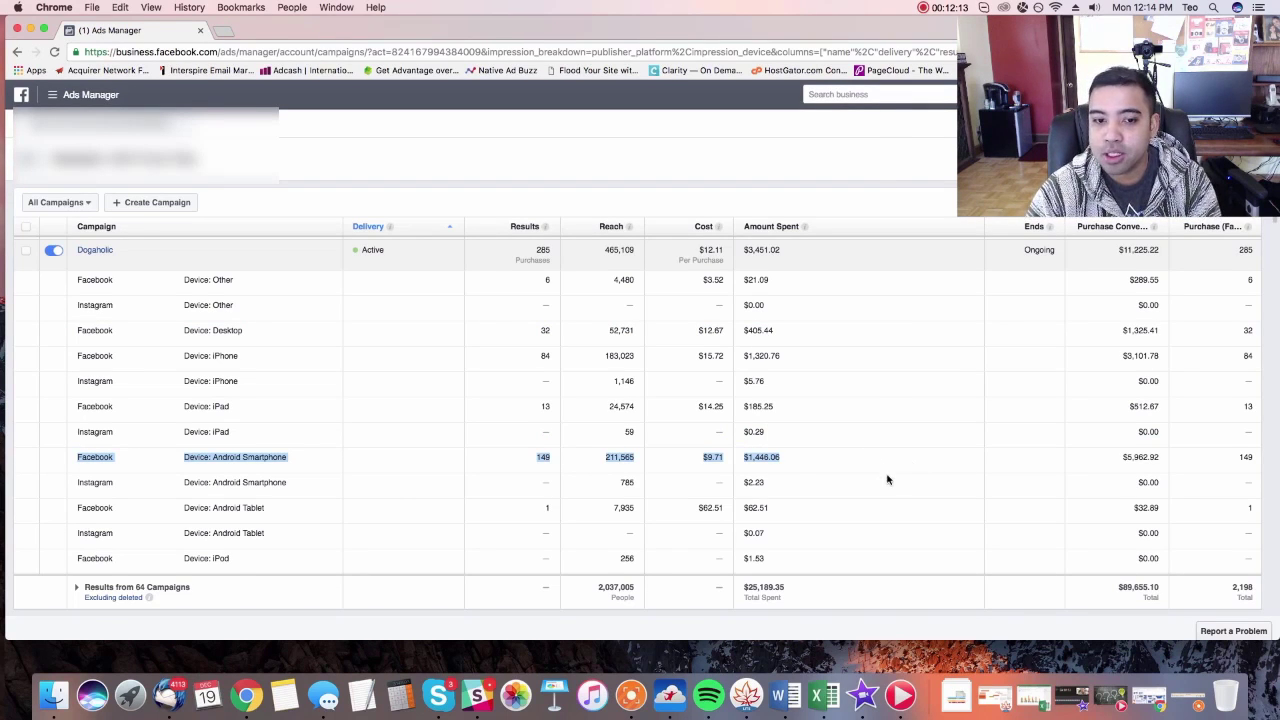
pyautogui.moveTo(819, 396); pyautogui.dragTo(70, 402)
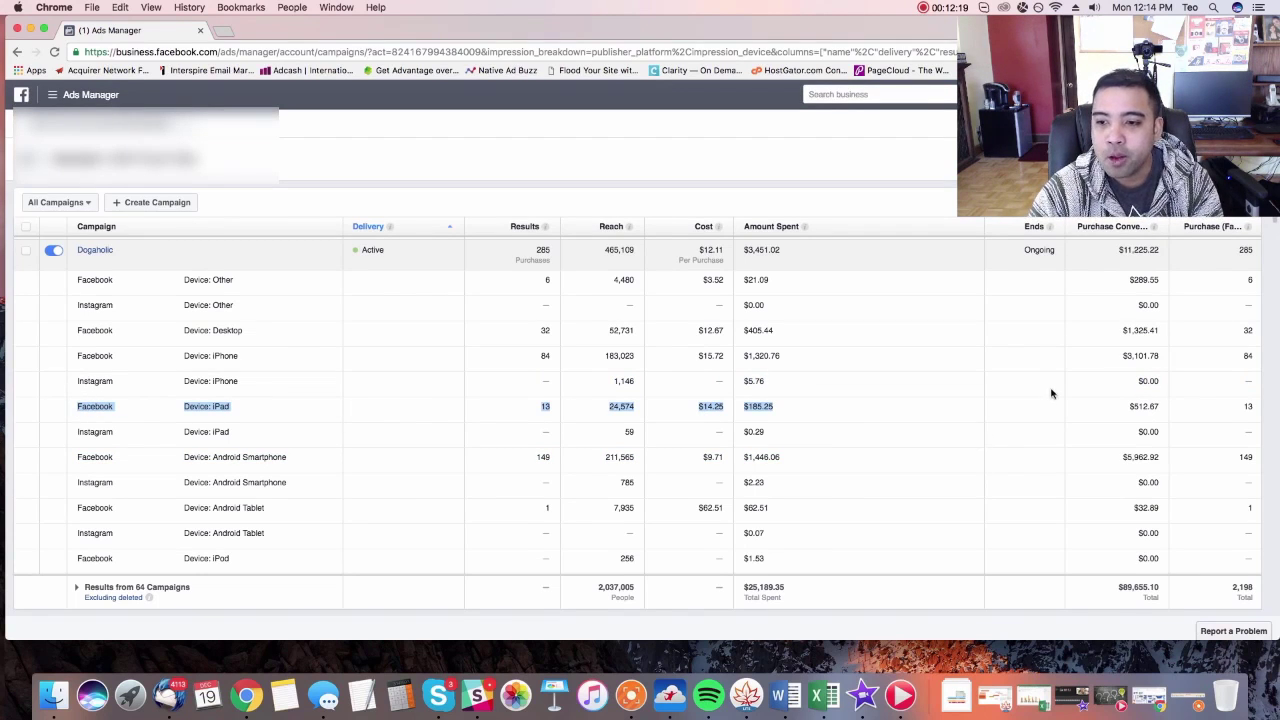
pyautogui.click(838, 436)
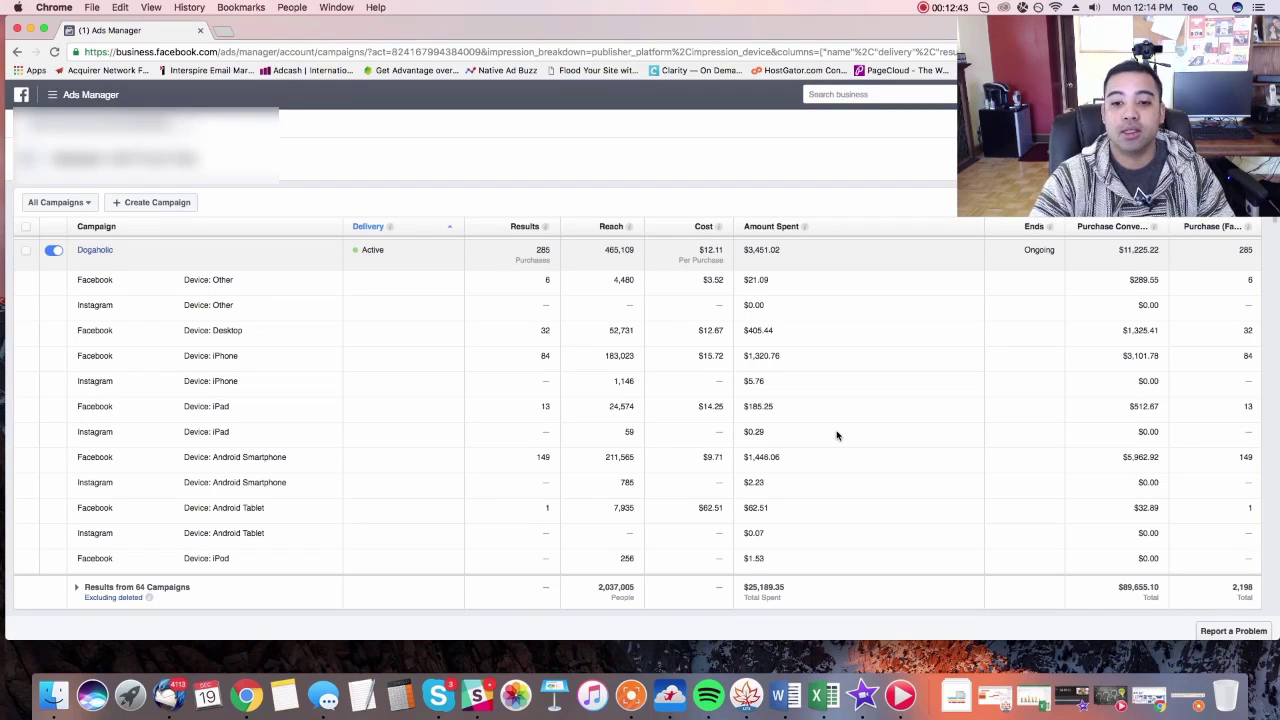
# Step: Compare the Facebook iPhone, Desktop and Android Smartphone rows of the One Team One Fight campaign, including Desktop's purchase conversion value
pyautogui.scroll(-5, 845, 432)
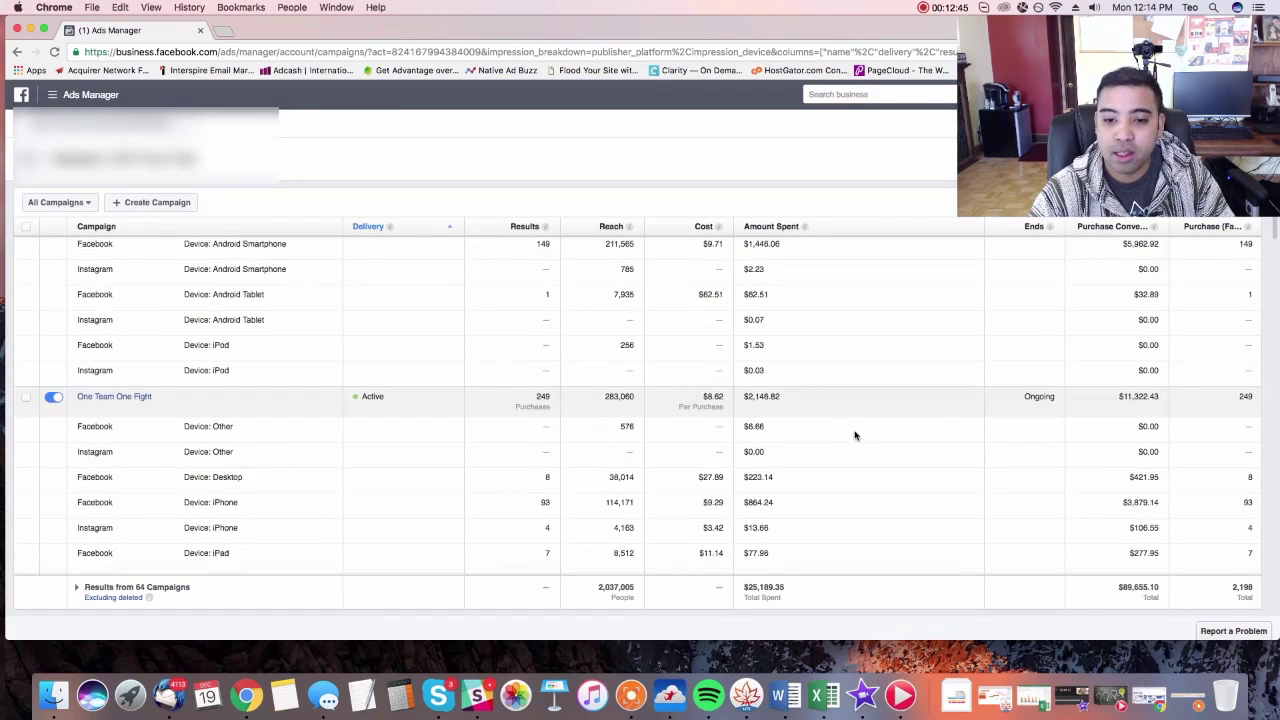
pyautogui.scroll(-4, 856, 433)
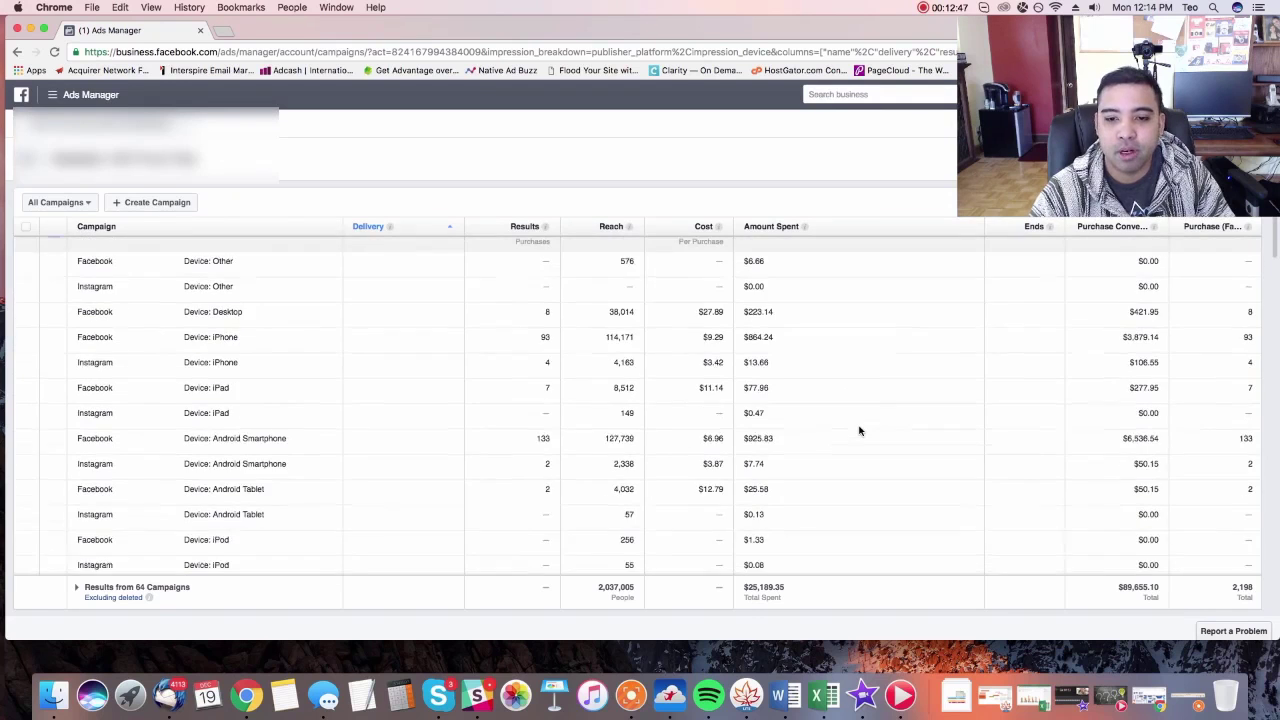
pyautogui.scroll(-1, 814, 394)
pyautogui.scroll(2, 842, 392)
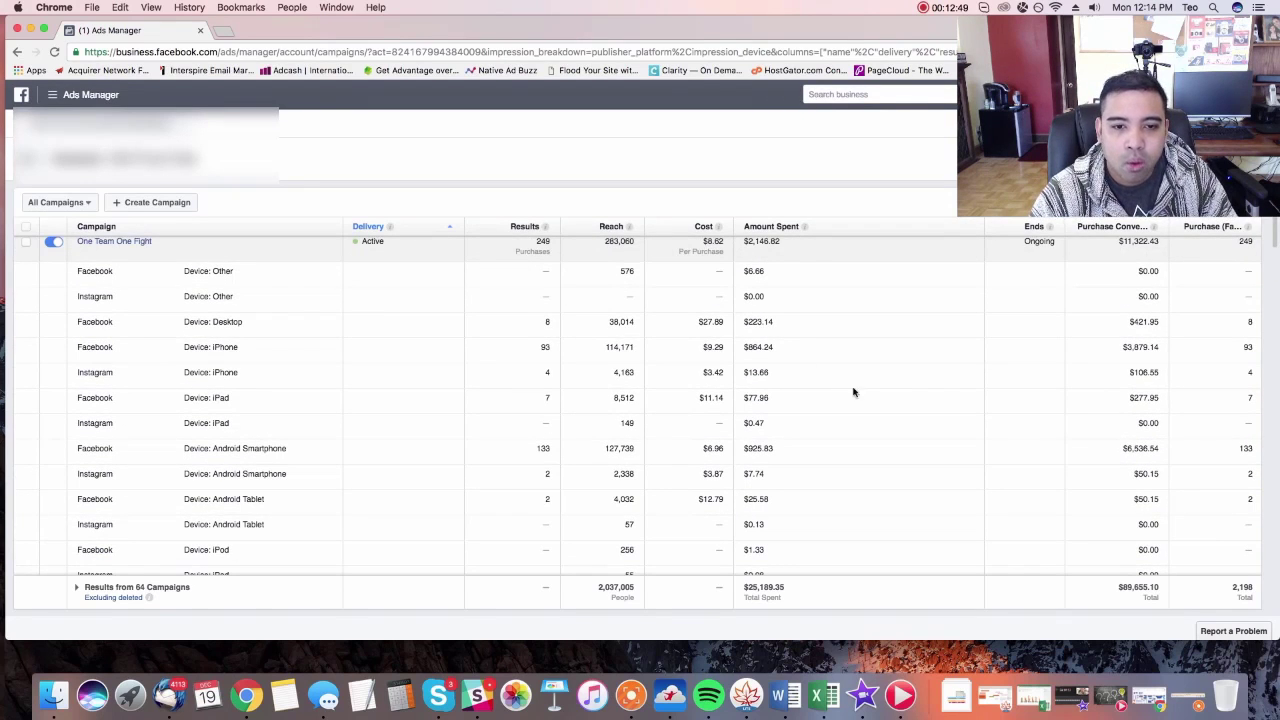
pyautogui.moveTo(530, 345); pyautogui.dragTo(821, 358)
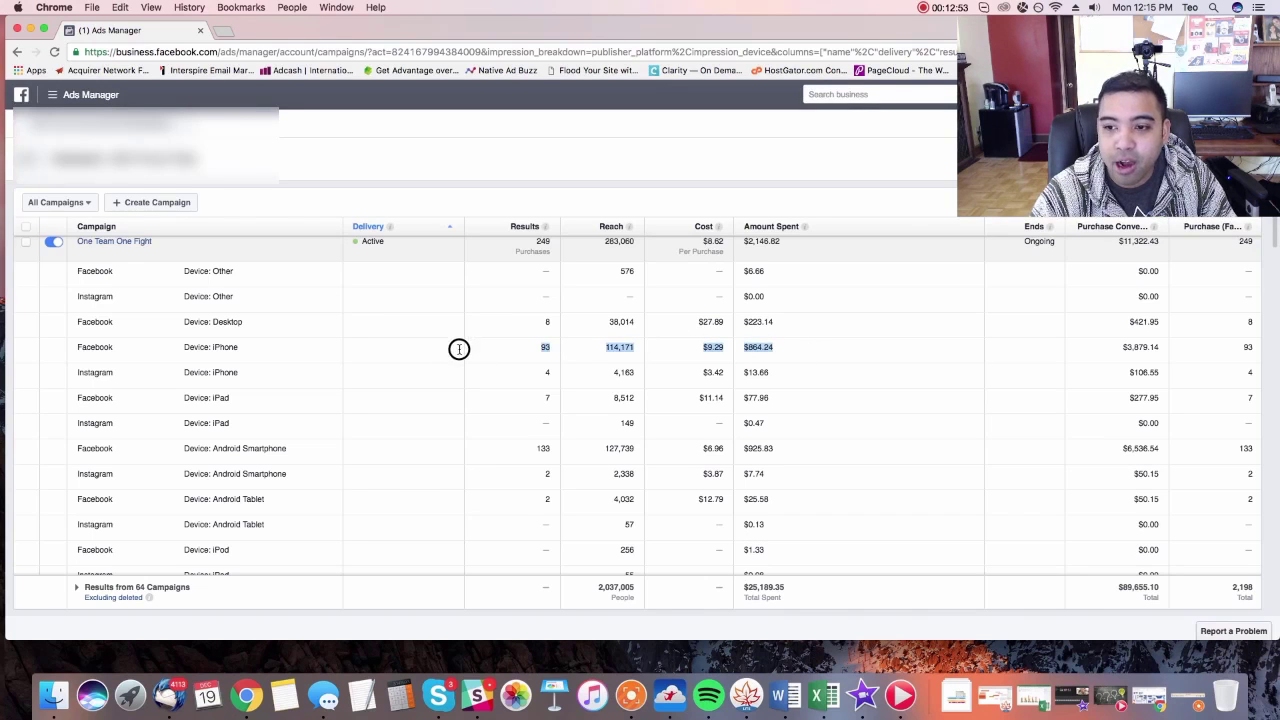
pyautogui.moveTo(778, 322); pyautogui.dragTo(543, 321)
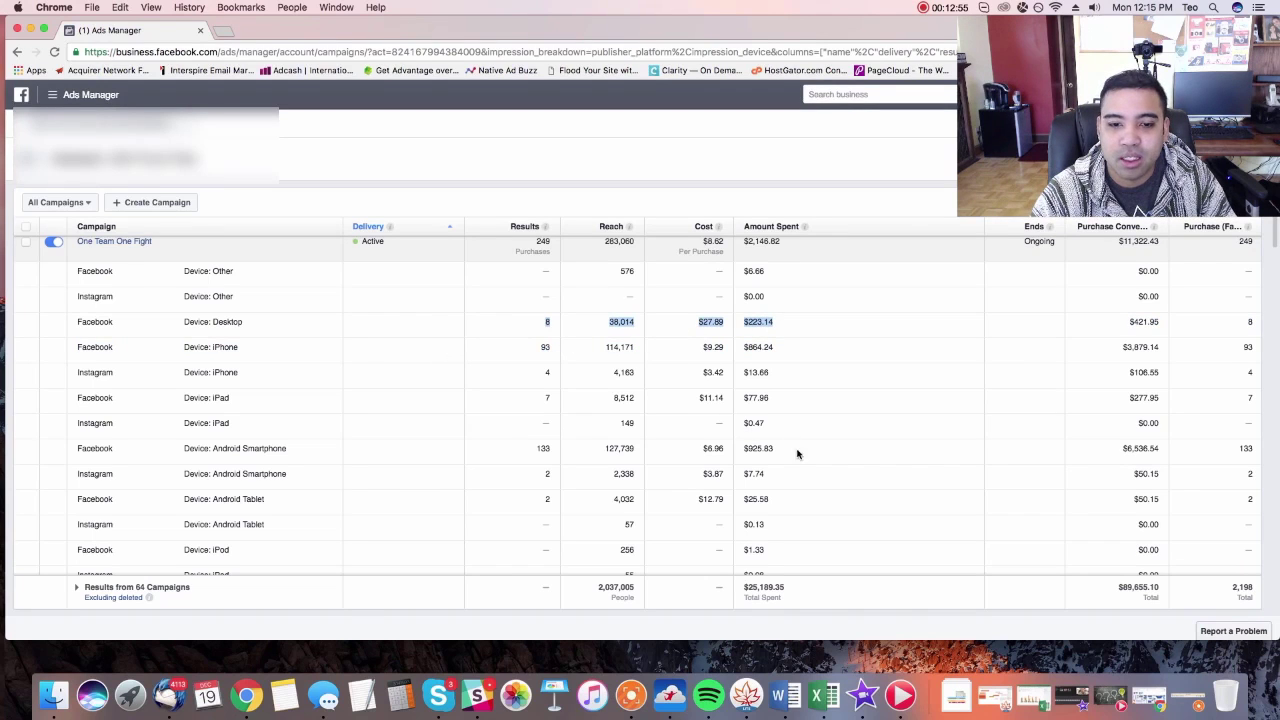
pyautogui.moveTo(797, 454); pyautogui.dragTo(80, 447)
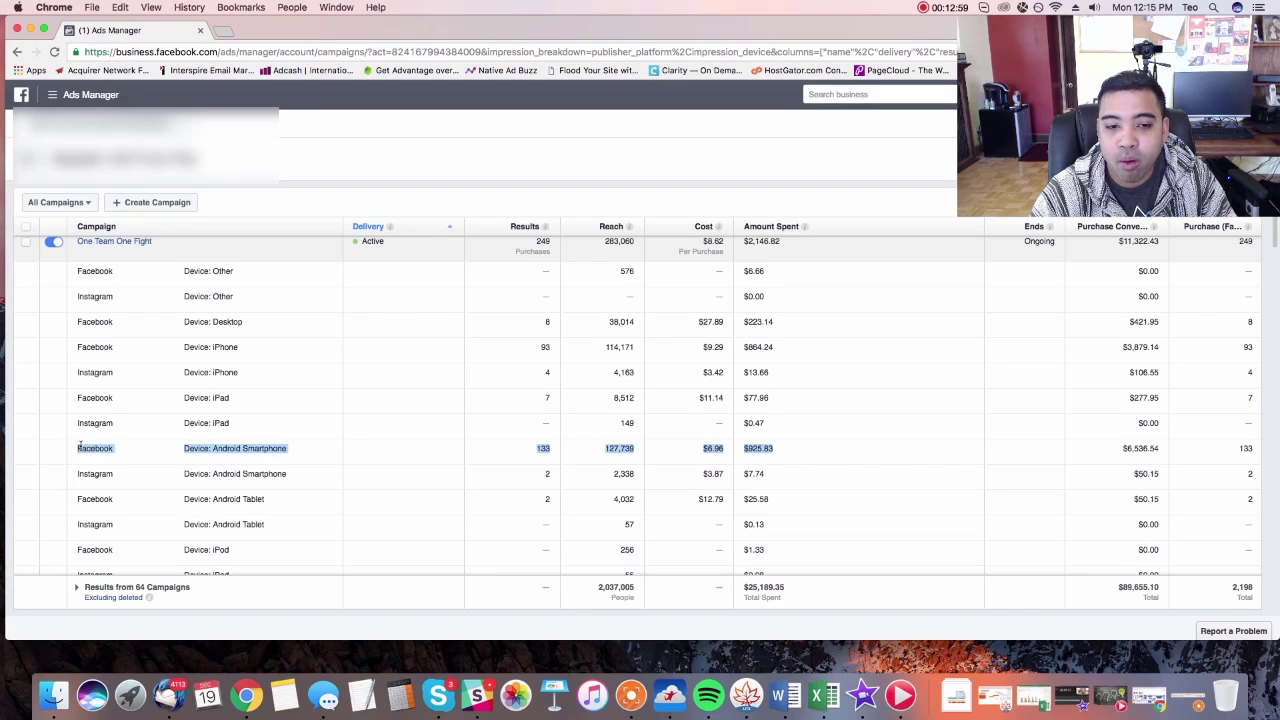
pyautogui.moveTo(792, 346); pyautogui.dragTo(292, 369)
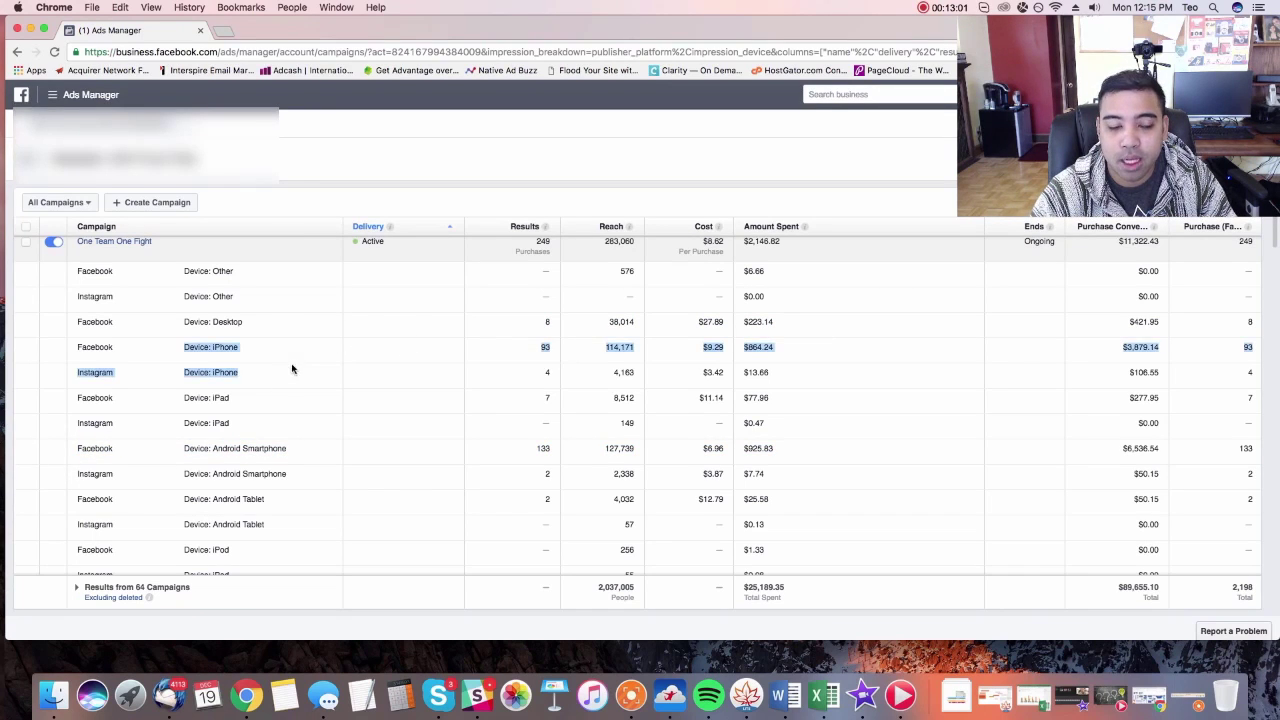
pyautogui.click(292, 369)
pyautogui.click(796, 321)
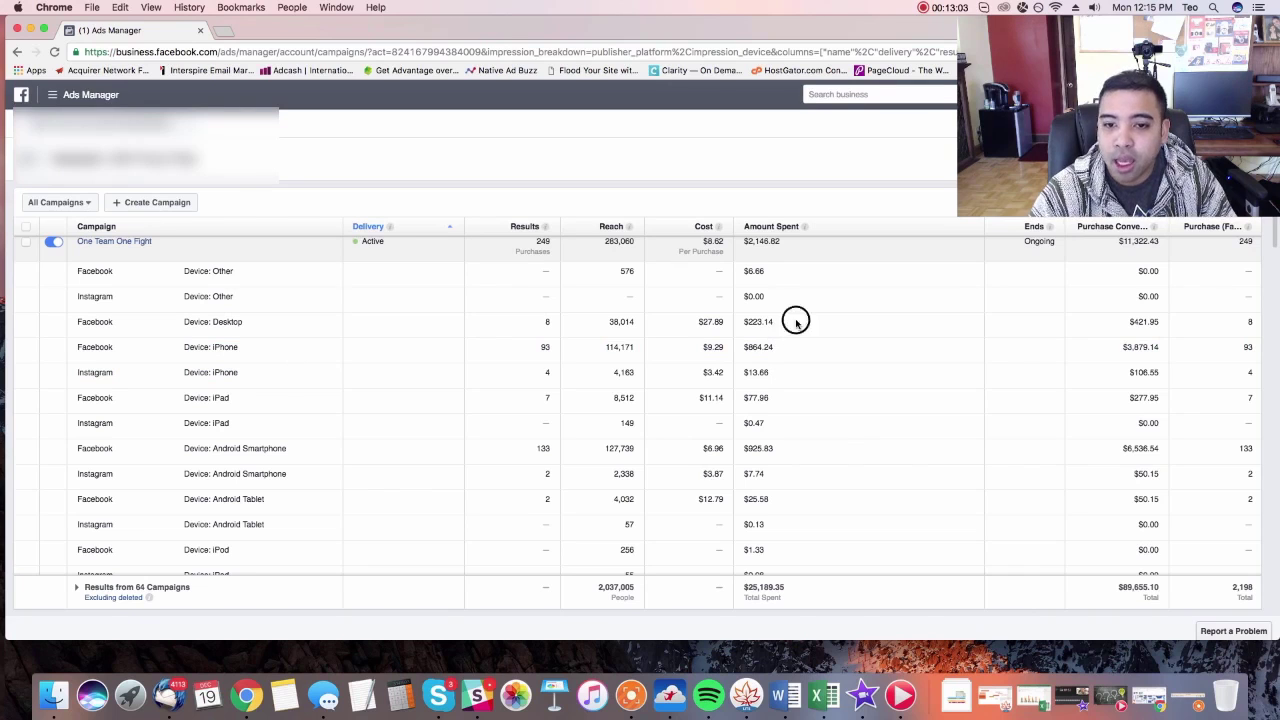
pyautogui.moveTo(796, 321); pyautogui.dragTo(1218, 327)
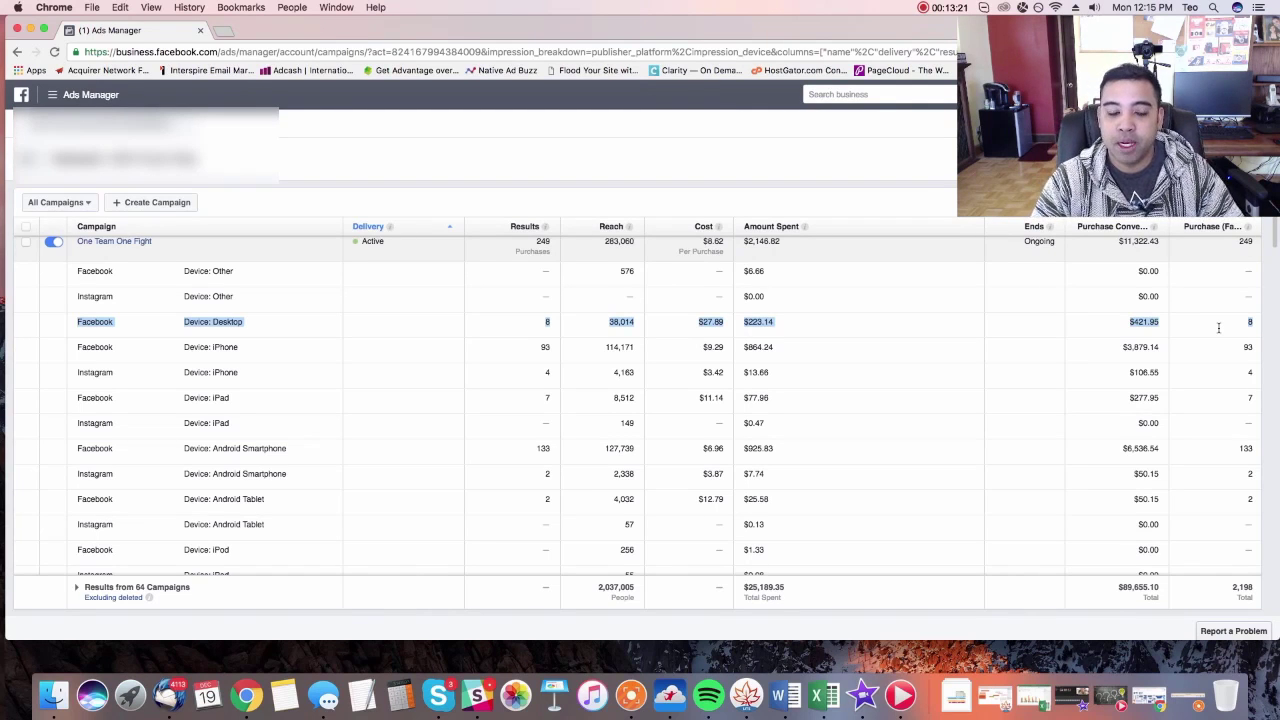
# Step: Check the One Team One Fight Facebook iPhone row's cost per purchase and conversion value, and review its Facebook Android Smartphone row
pyautogui.click(788, 350)
pyautogui.click(690, 346)
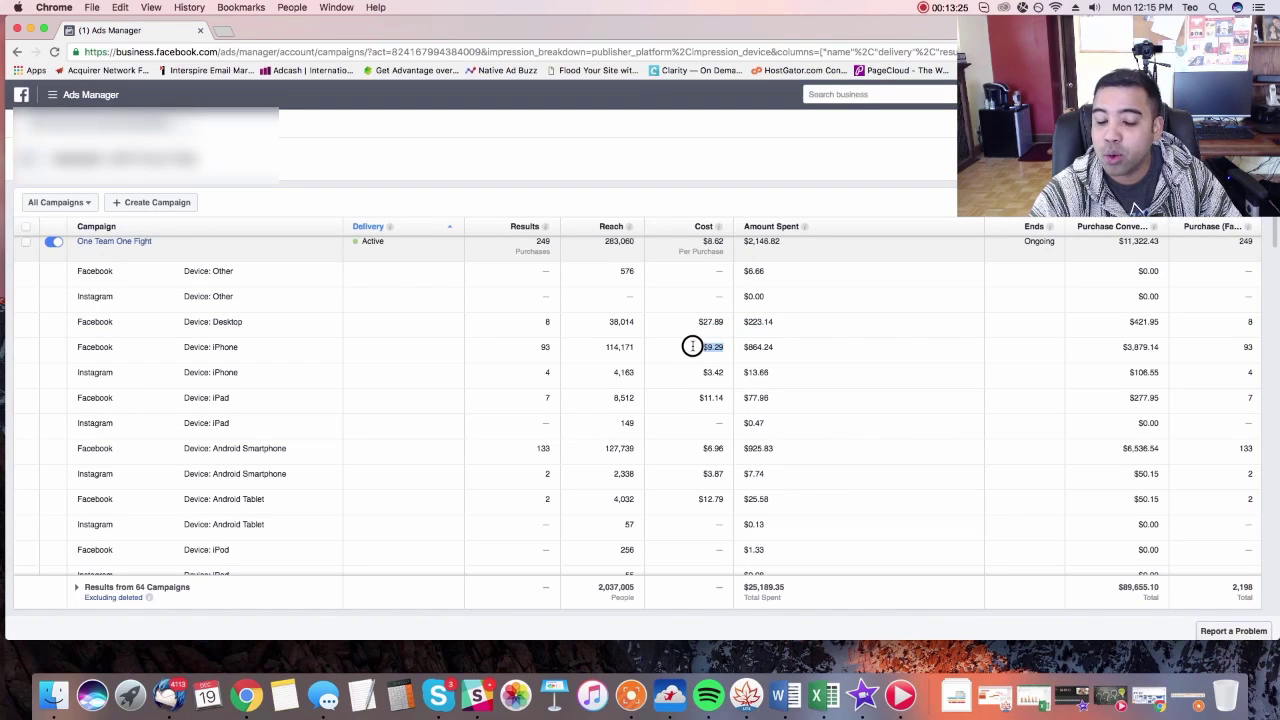
pyautogui.moveTo(694, 347); pyautogui.dragTo(736, 346)
pyautogui.click(783, 355)
pyautogui.moveTo(1100, 348); pyautogui.dragTo(1166, 348)
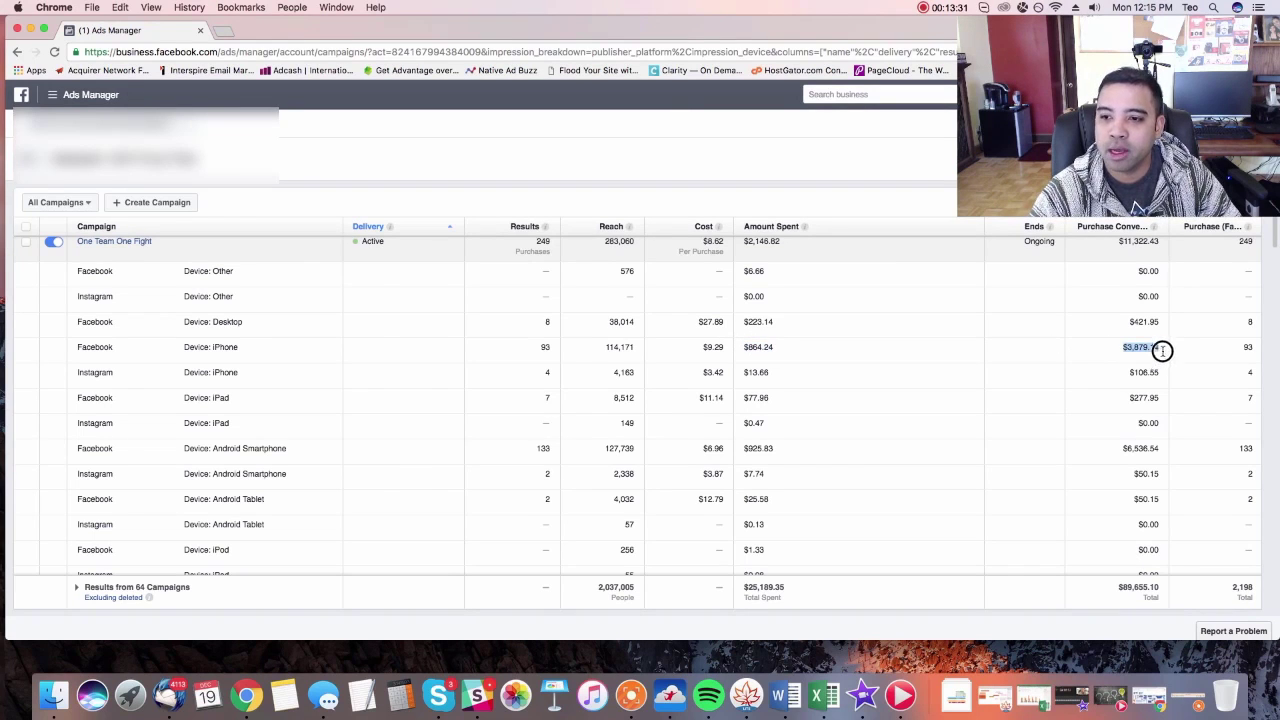
pyautogui.click(806, 356)
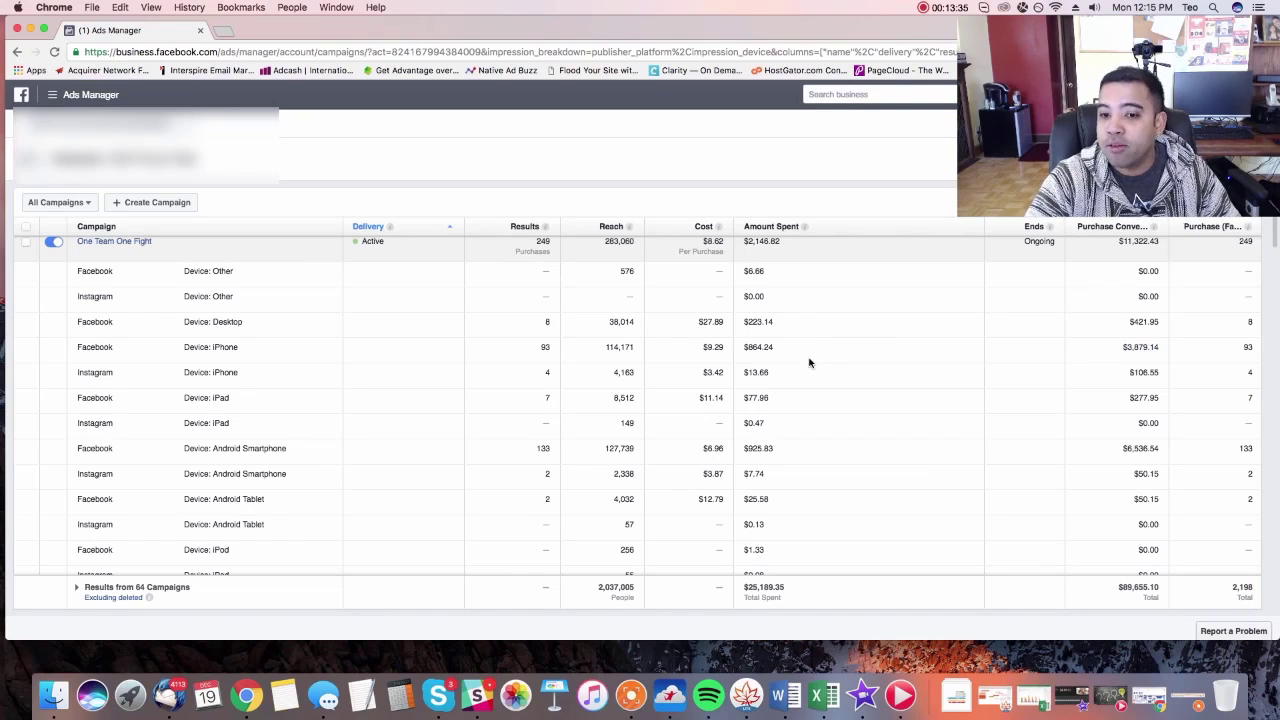
pyautogui.moveTo(808, 453); pyautogui.dragTo(100, 446)
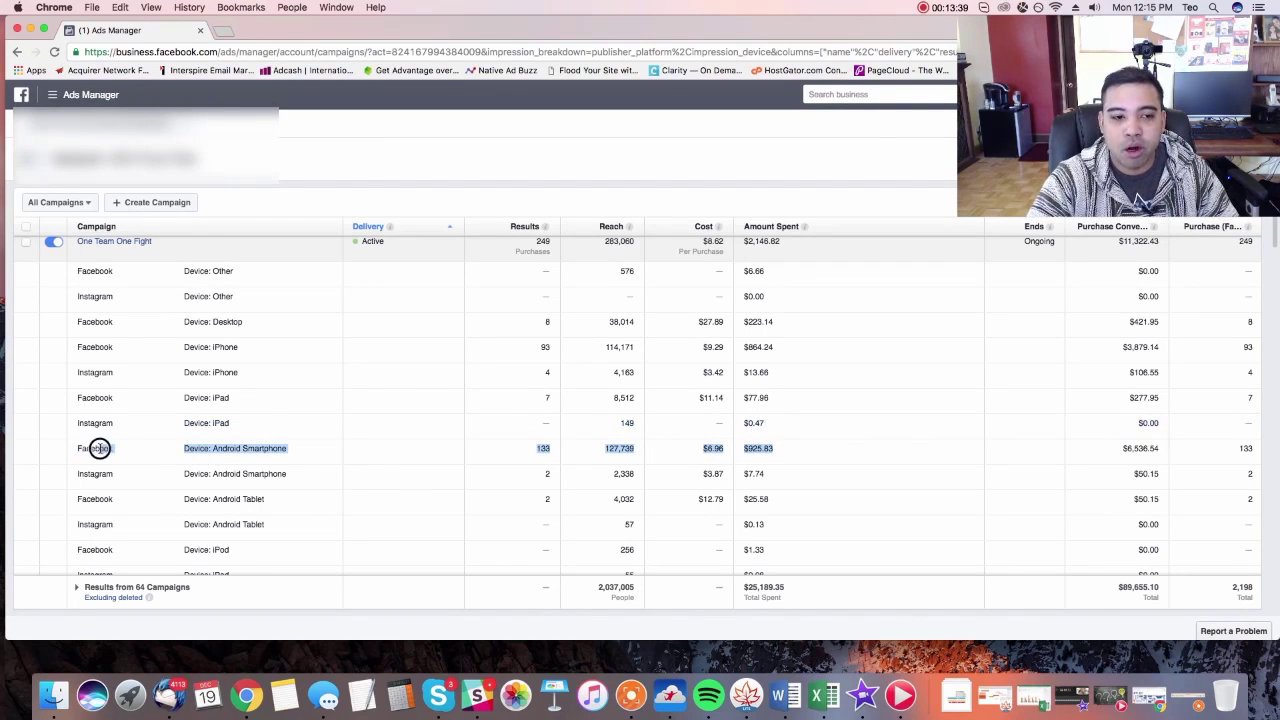
pyautogui.click(840, 434)
# Step: Break down the campaign results by Placement & Device and bring Six Campaign's placement rows into view
pyautogui.scroll(1, 860, 437)
pyautogui.scroll(6, 860, 437)
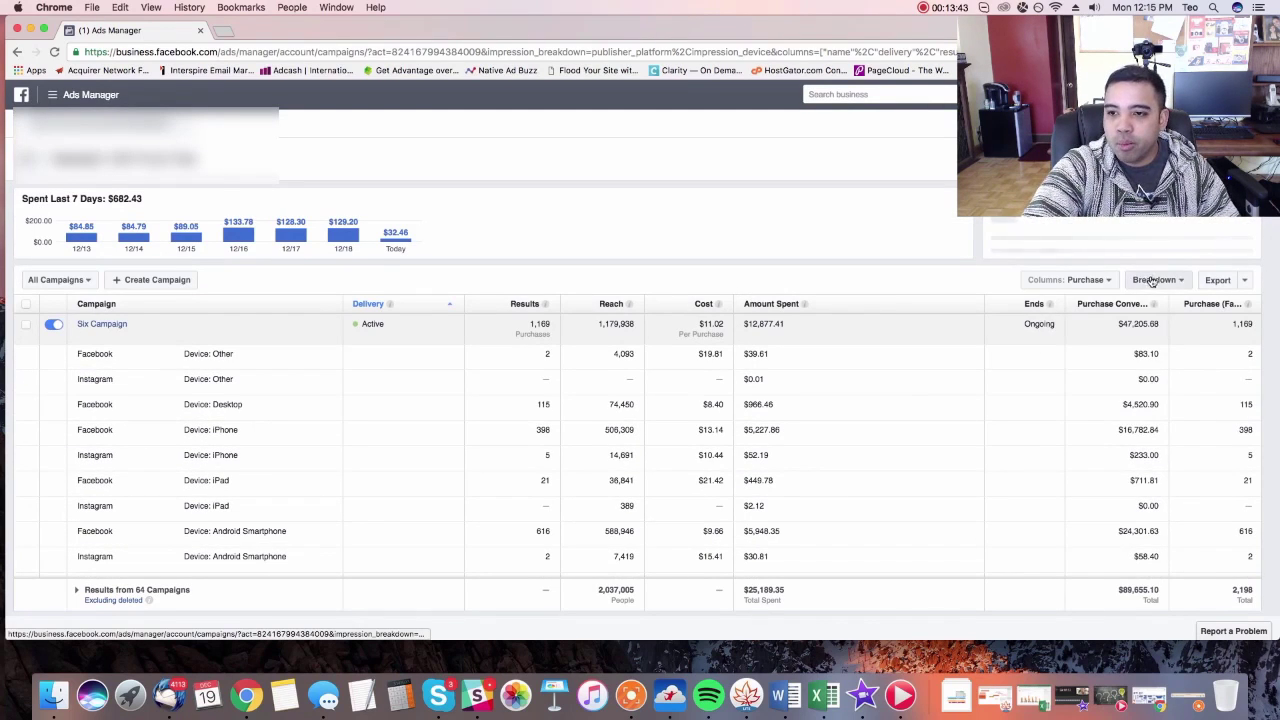
pyautogui.click(1158, 280)
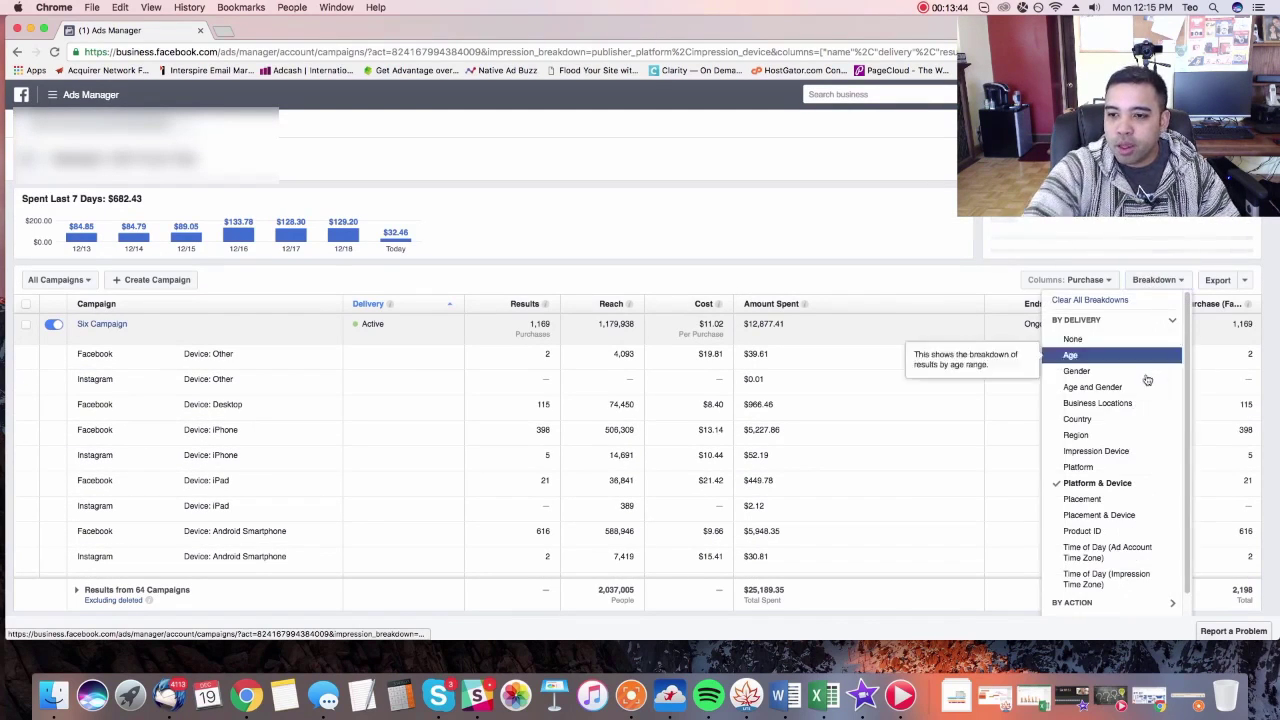
pyautogui.click(1170, 514)
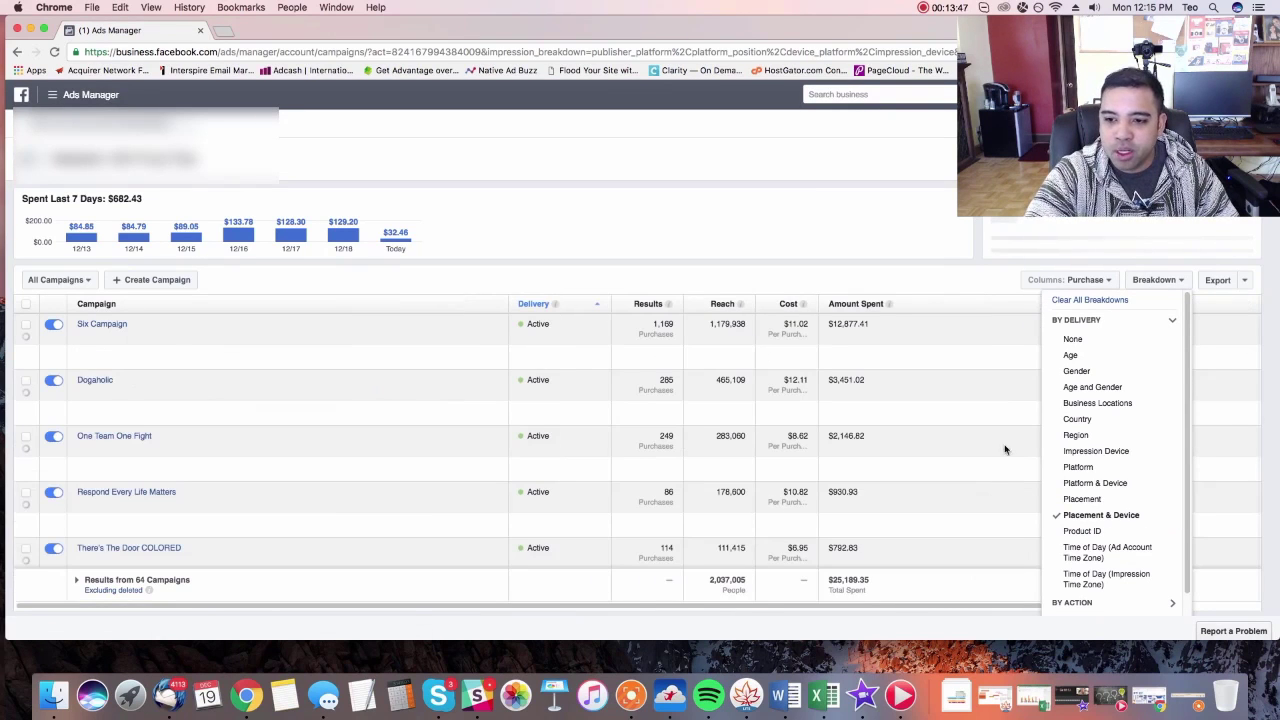
pyautogui.click(757, 280)
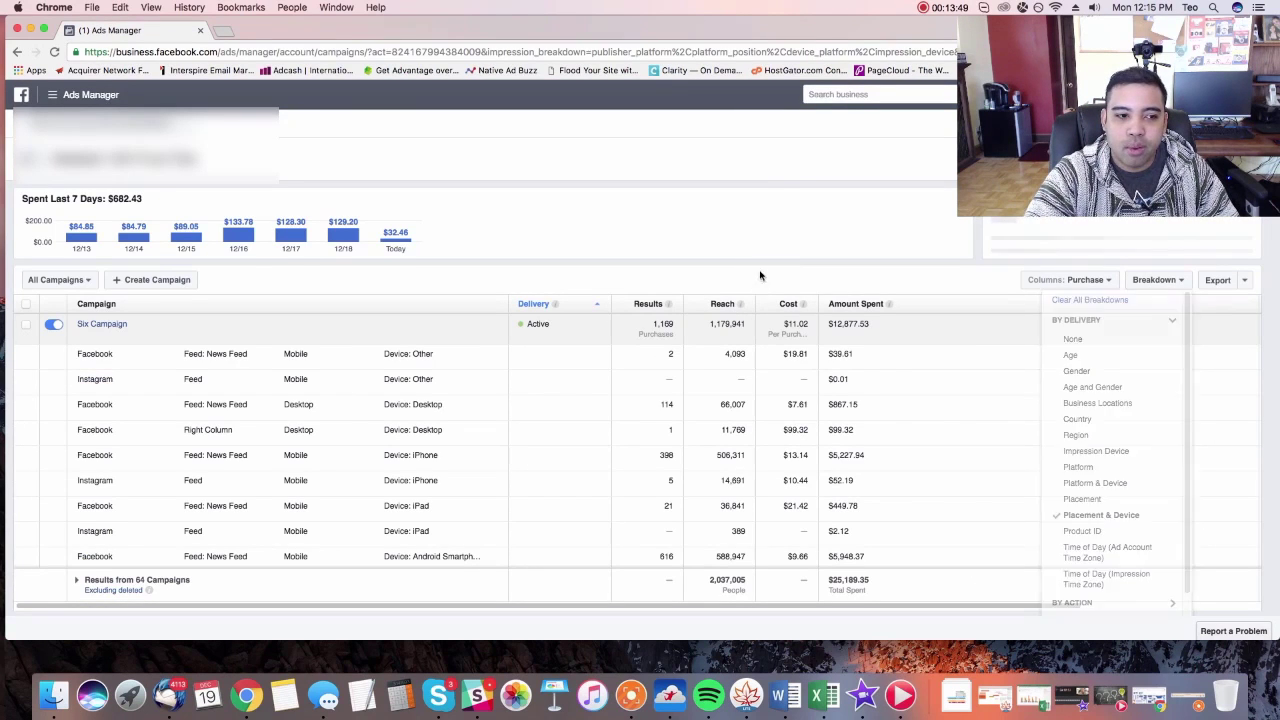
pyautogui.scroll(-2, 890, 417)
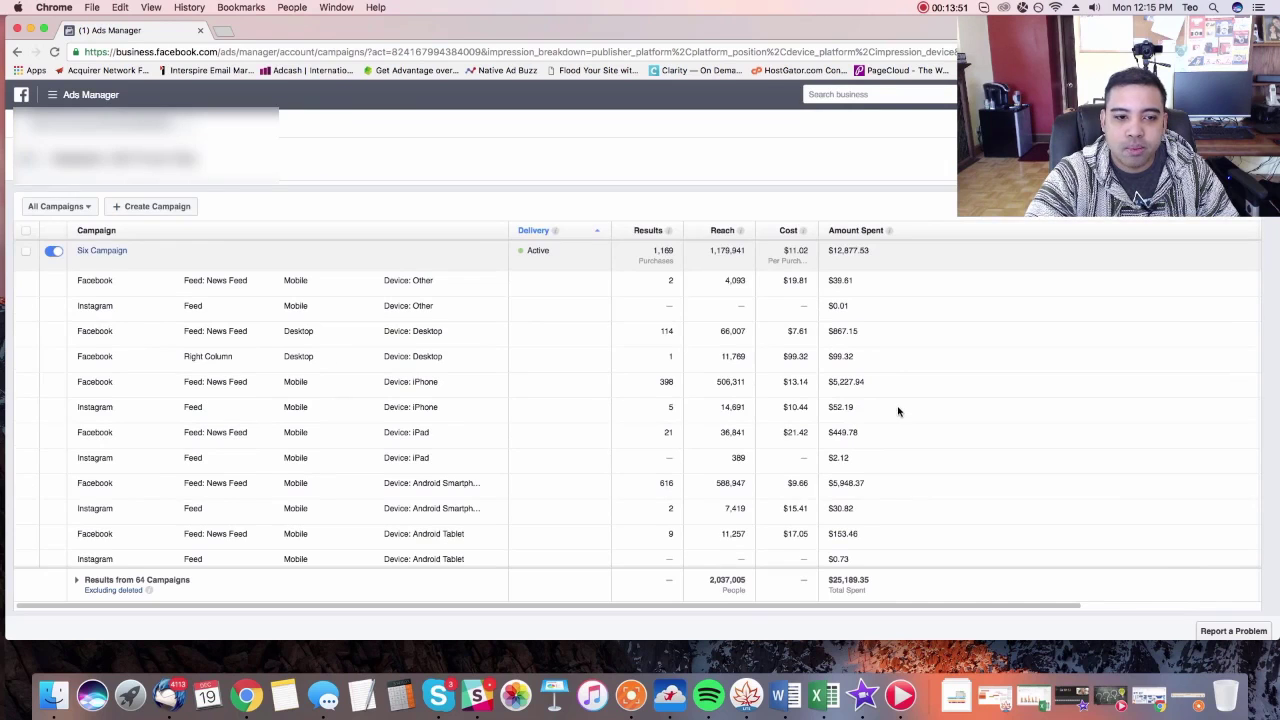
pyautogui.scroll(-1, 892, 413)
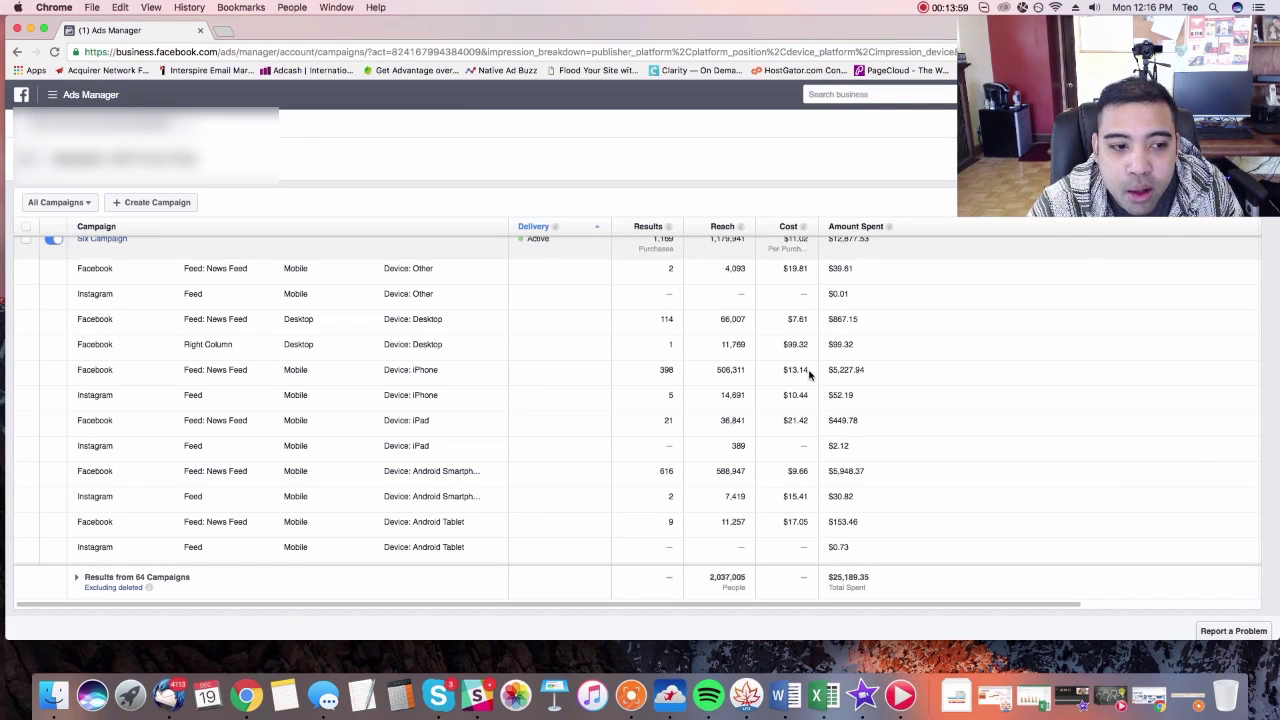
# Step: Review Six Campaign's Facebook iPhone News Feed row and its Facebook Desktop Right Column row
pyautogui.moveTo(871, 368); pyautogui.dragTo(69, 366)
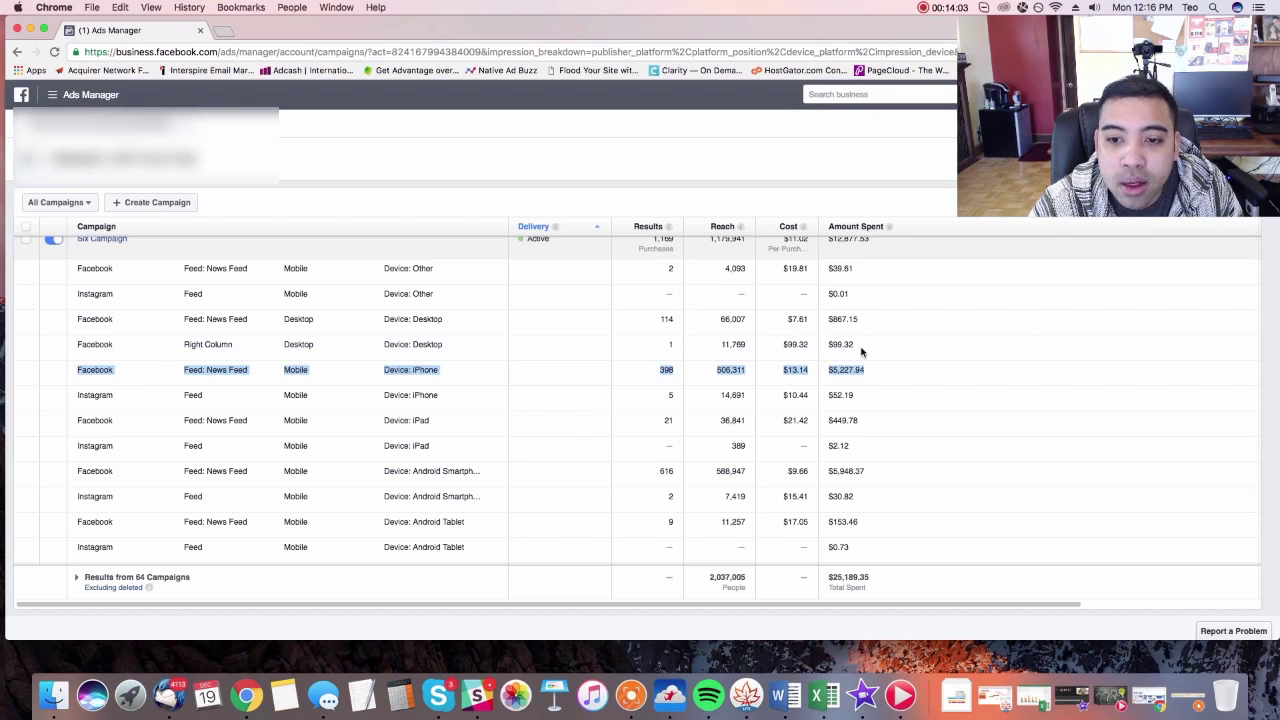
pyautogui.moveTo(814, 346); pyautogui.dragTo(870, 348)
pyautogui.click(67, 347)
pyautogui.click(869, 347)
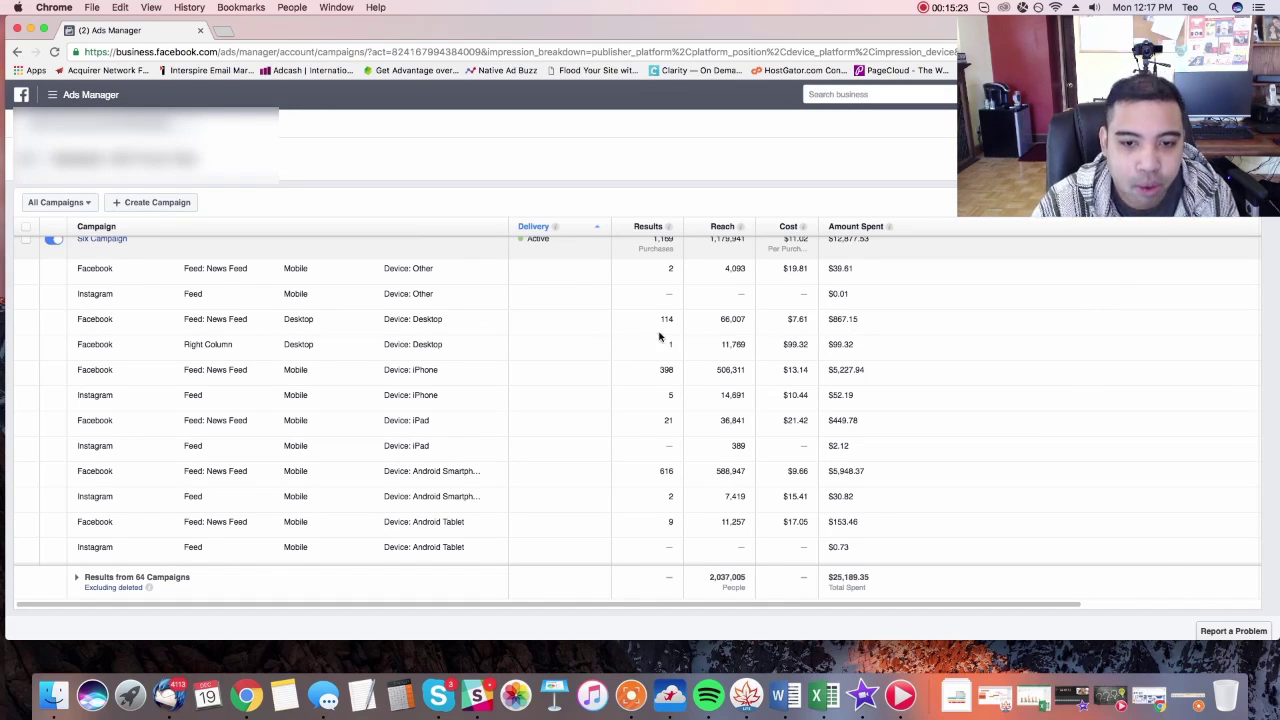
# Step: Compare the results, cost per purchase and spend of Six Campaign's Desktop News Feed and Desktop Right Column placements
pyautogui.moveTo(655, 318); pyautogui.dragTo(874, 315)
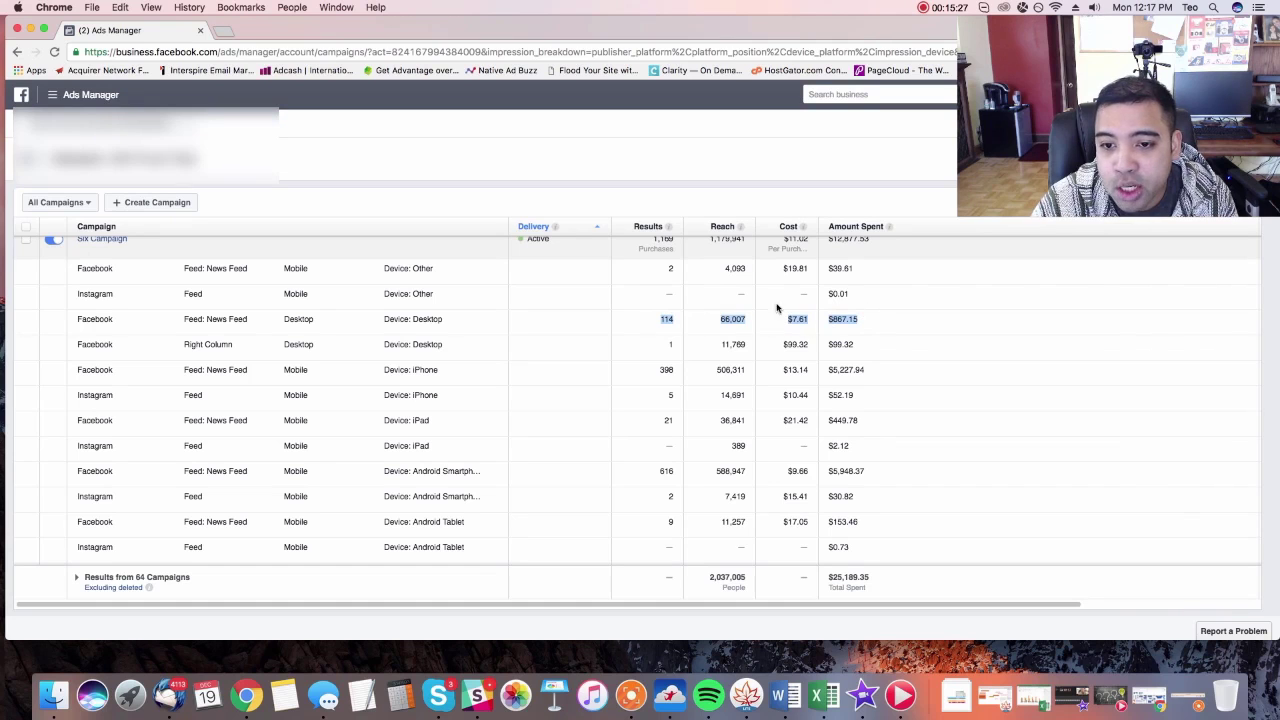
pyautogui.click(812, 318)
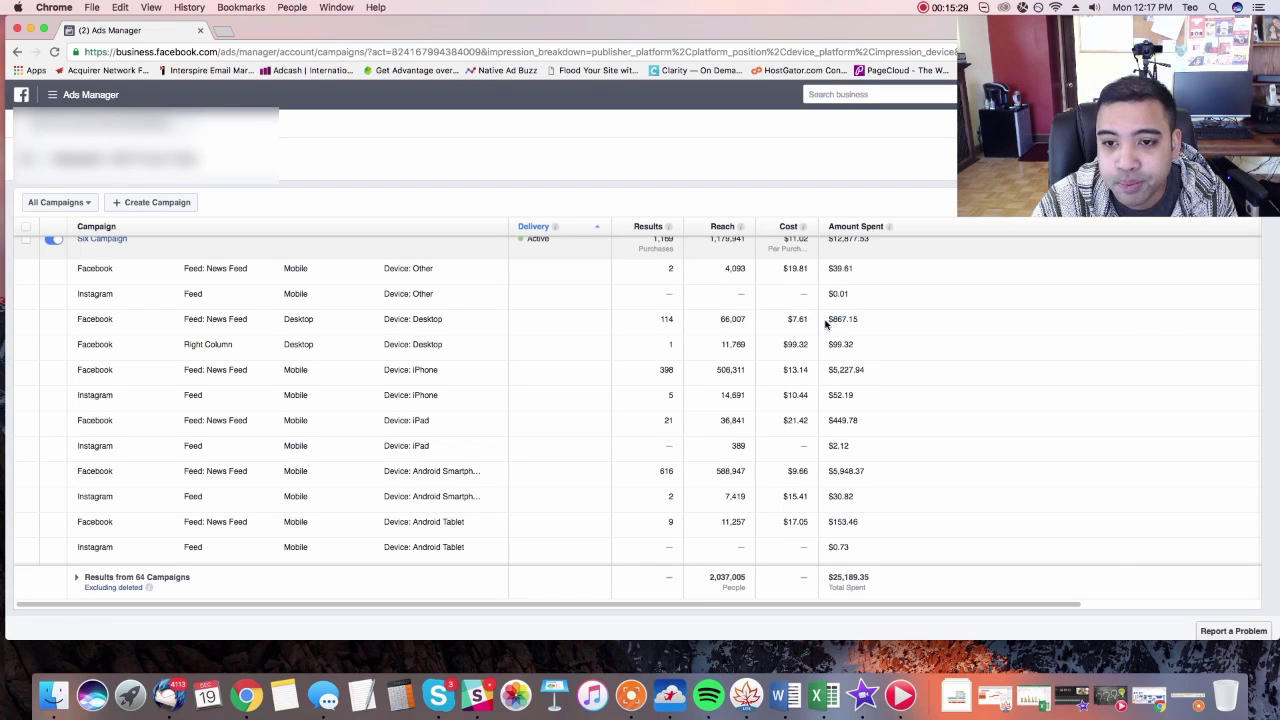
pyautogui.moveTo(808, 318); pyautogui.dragTo(879, 325)
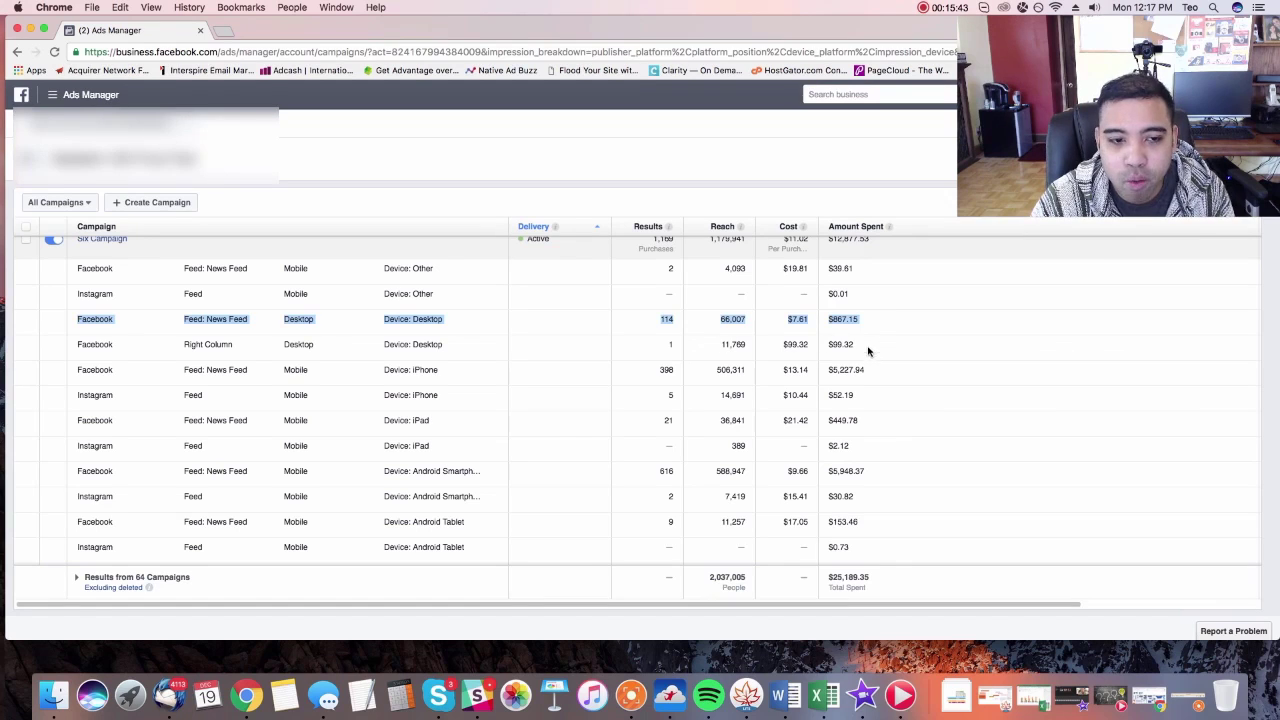
pyautogui.moveTo(389, 370); pyautogui.dragTo(77, 343)
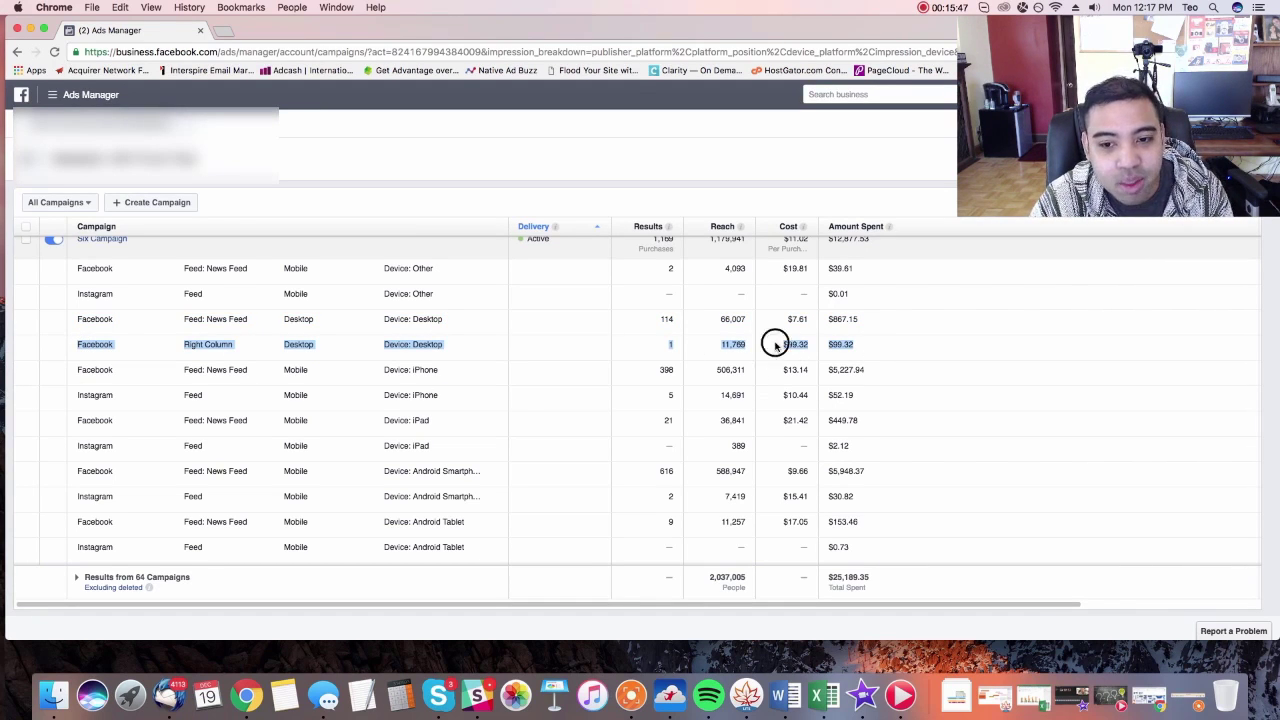
pyautogui.moveTo(776, 344); pyautogui.dragTo(811, 344)
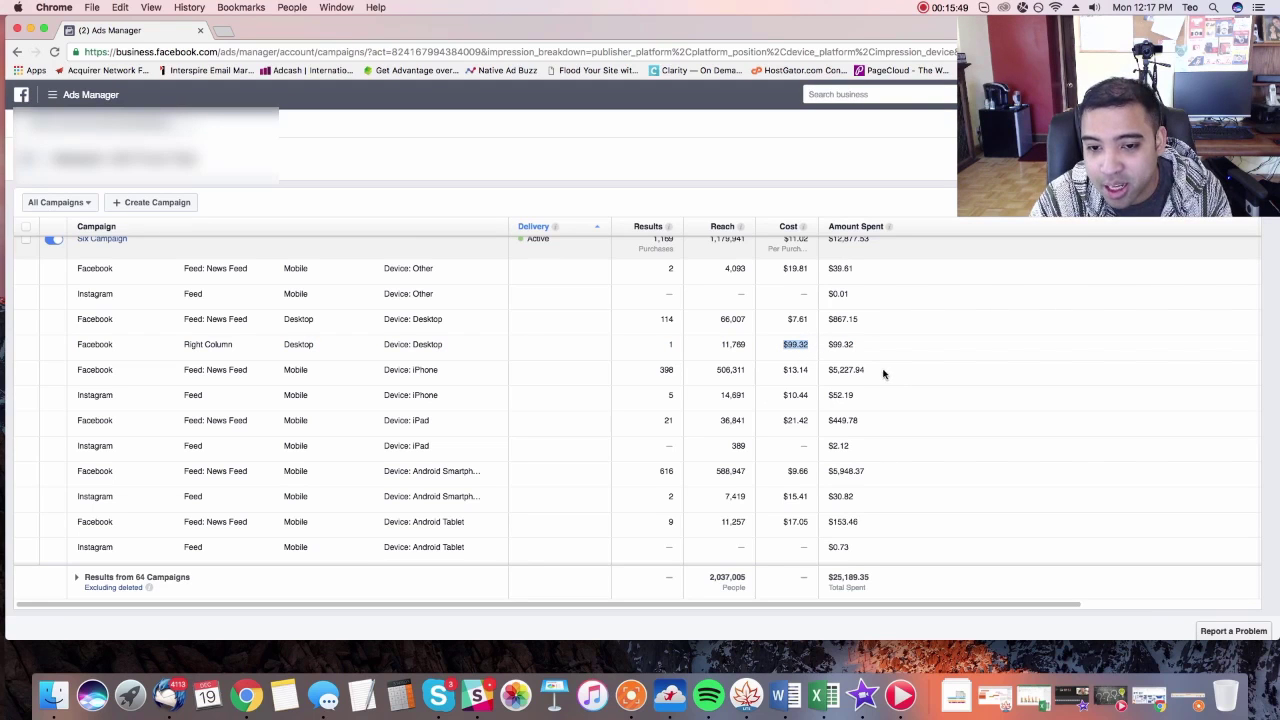
# Step: Compare Six Campaign's Facebook and Instagram iPhone rows, and check its Facebook iPad row
pyautogui.moveTo(883, 370); pyautogui.dragTo(66, 369)
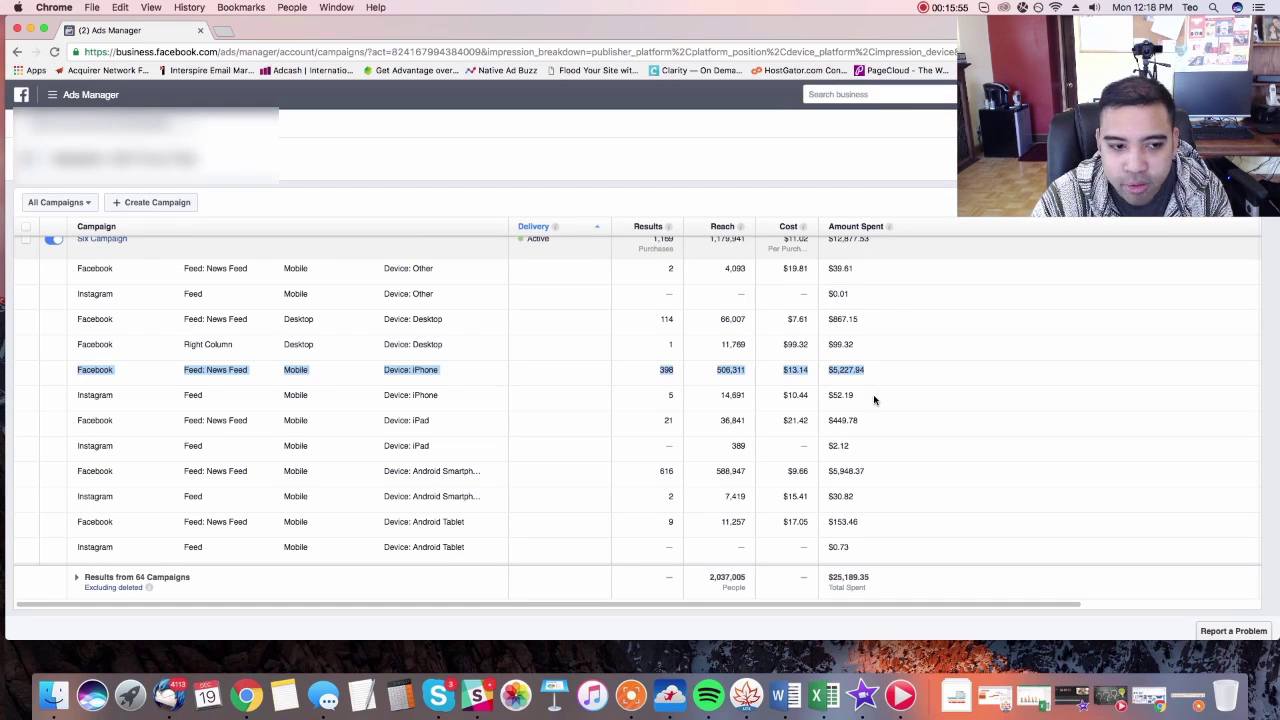
pyautogui.click(825, 395)
pyautogui.moveTo(825, 395); pyautogui.dragTo(46, 391)
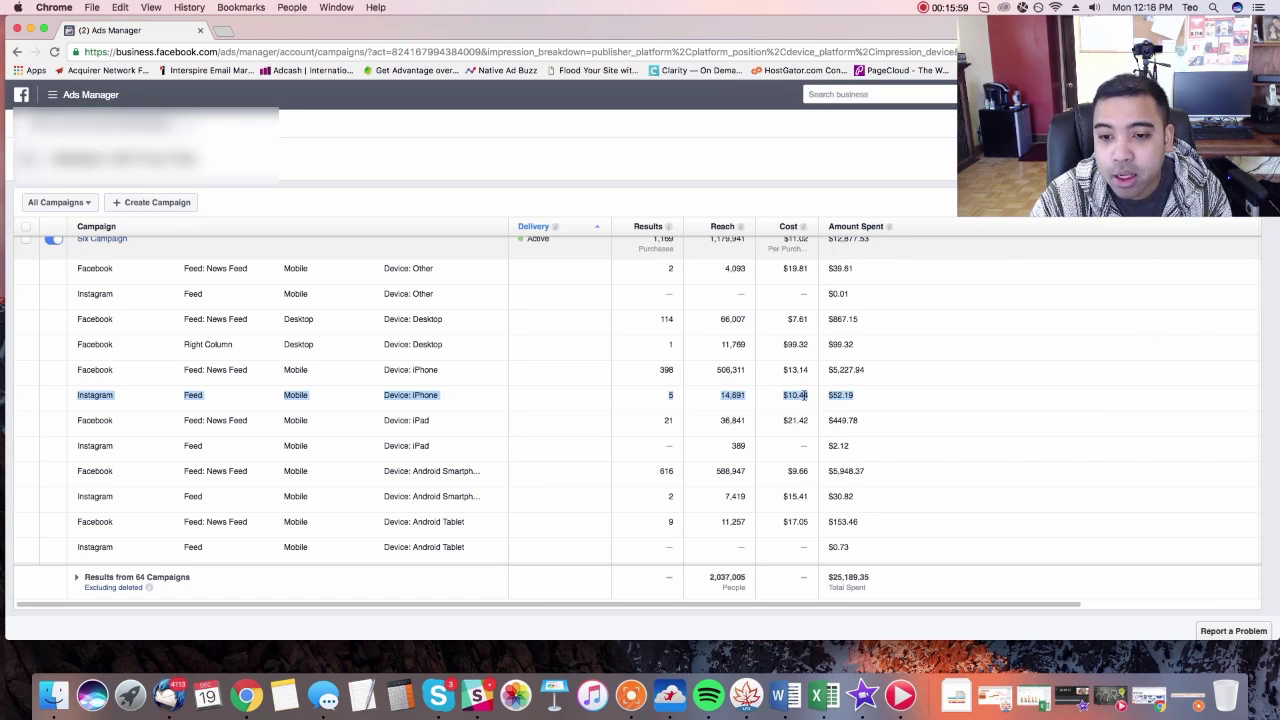
pyautogui.moveTo(870, 400); pyautogui.dragTo(71, 392)
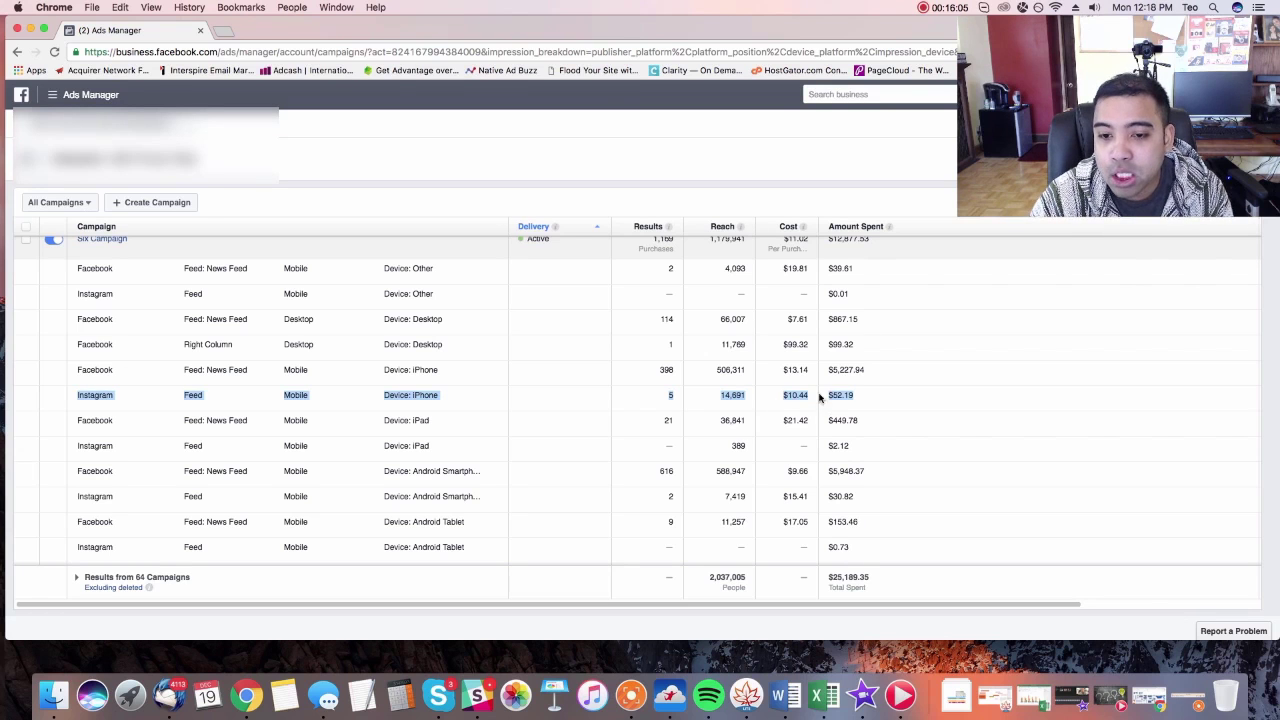
pyautogui.moveTo(877, 420); pyautogui.dragTo(63, 417)
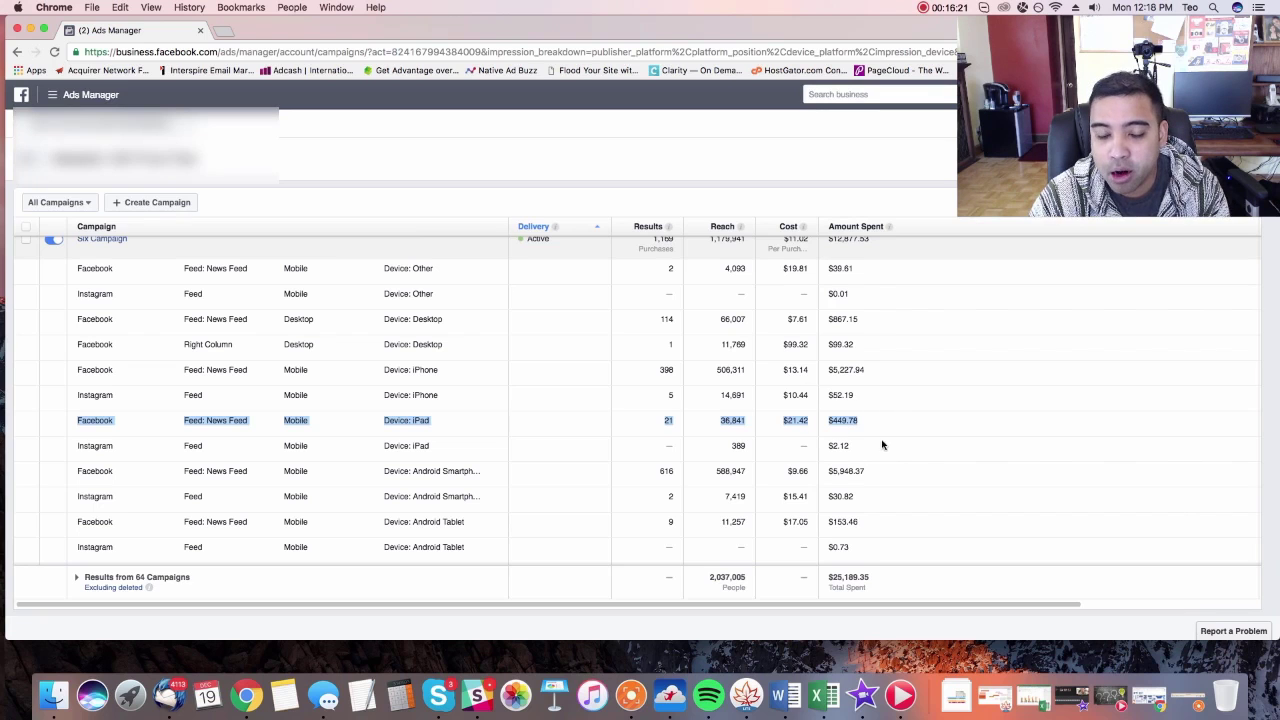
# Step: Review Six Campaign's Facebook and Instagram Android Smartphone rows along with its Facebook Android Tablet row
pyautogui.moveTo(822, 470); pyautogui.dragTo(66, 471)
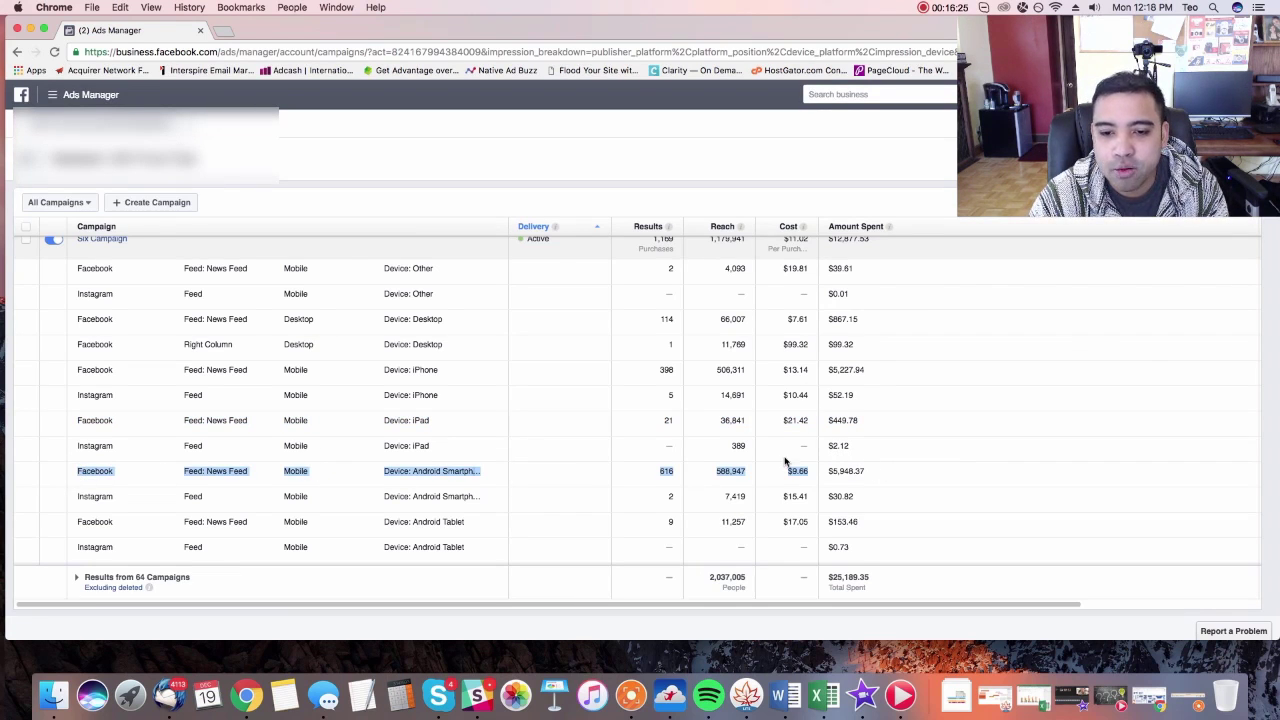
pyautogui.scroll(-1, 905, 487)
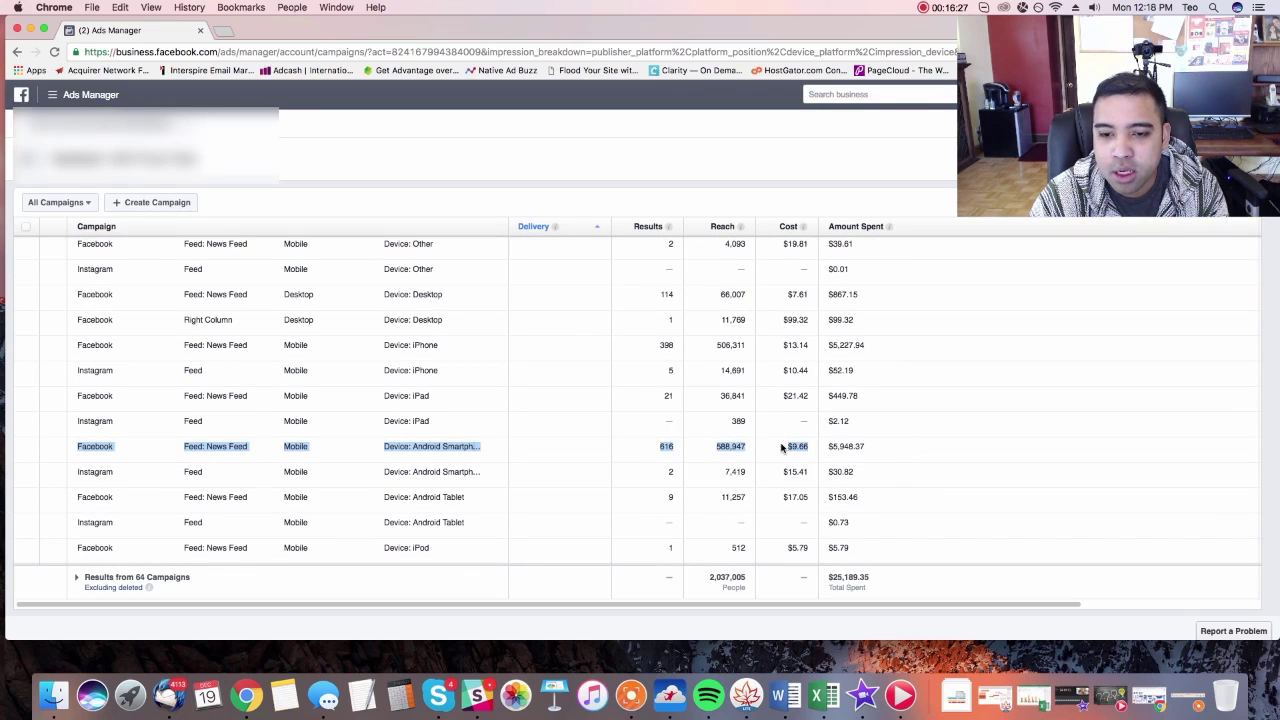
pyautogui.moveTo(880, 505); pyautogui.dragTo(68, 468)
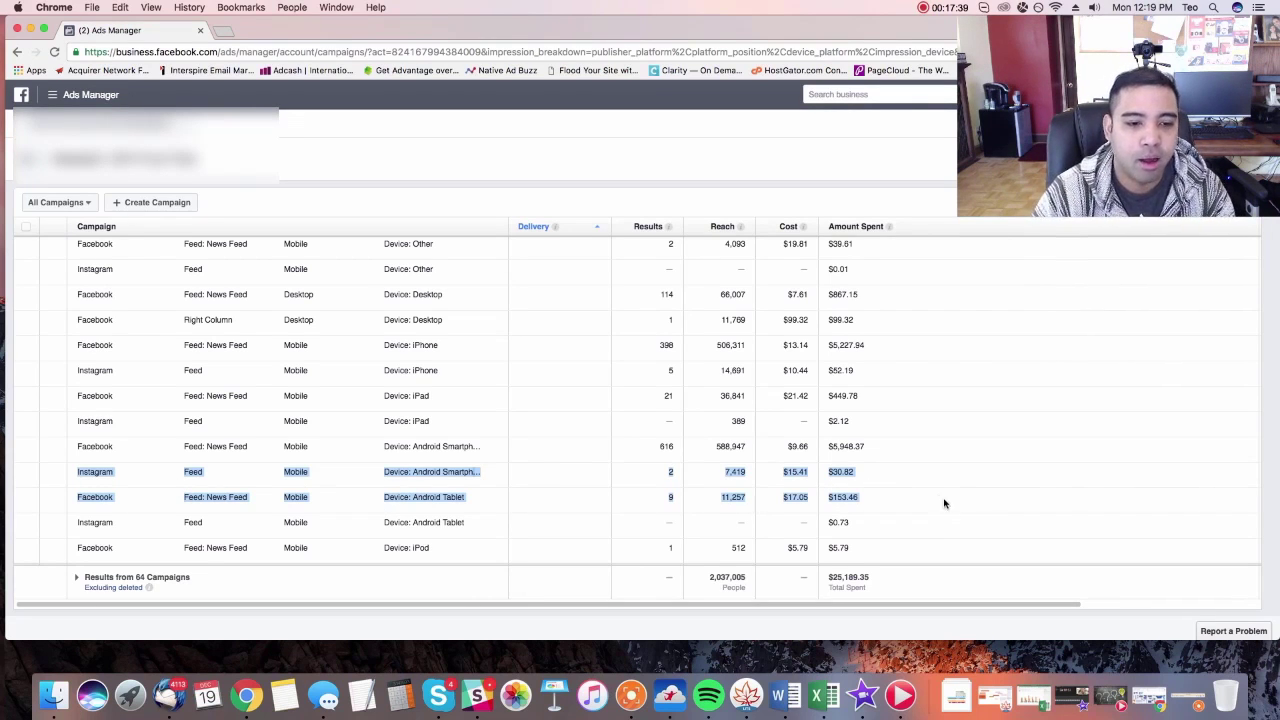
# Step: Check the results, cost and amount spent for Six Campaign's Facebook iPod row
pyautogui.scroll(-2, 903, 487)
pyautogui.click(883, 468)
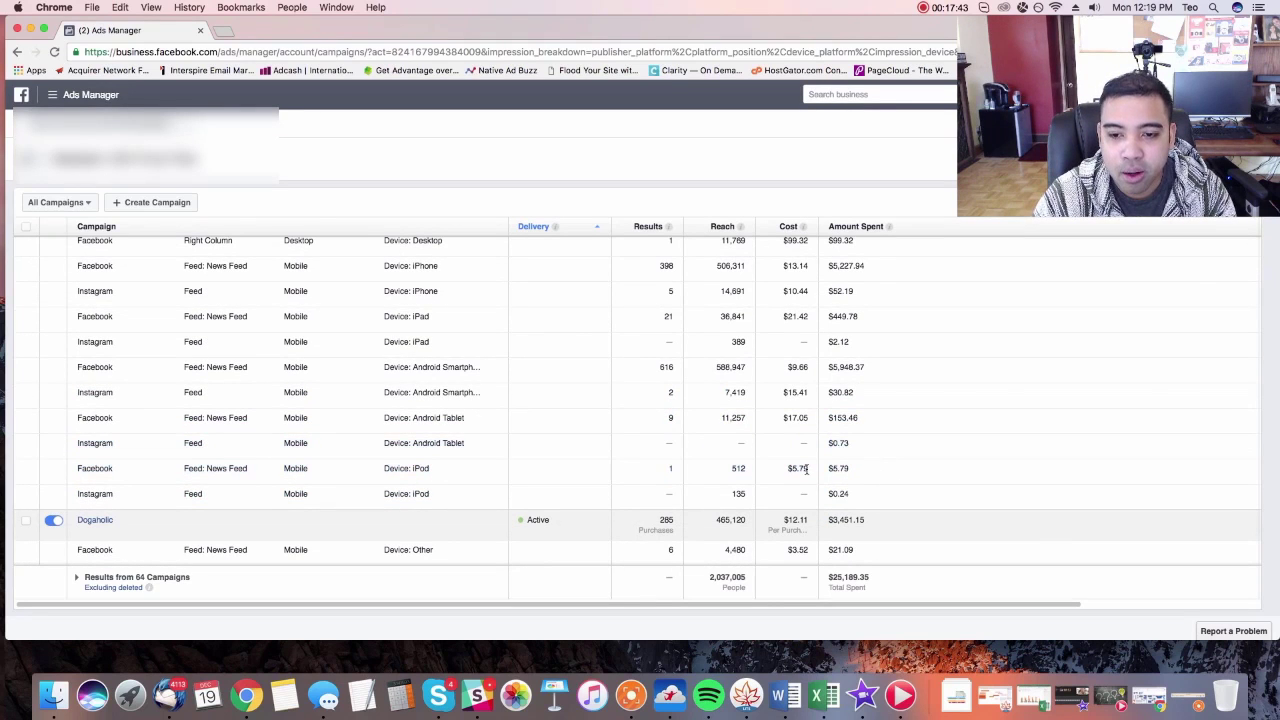
pyautogui.moveTo(866, 472); pyautogui.dragTo(647, 470)
pyautogui.moveTo(896, 470); pyautogui.dragTo(85, 470)
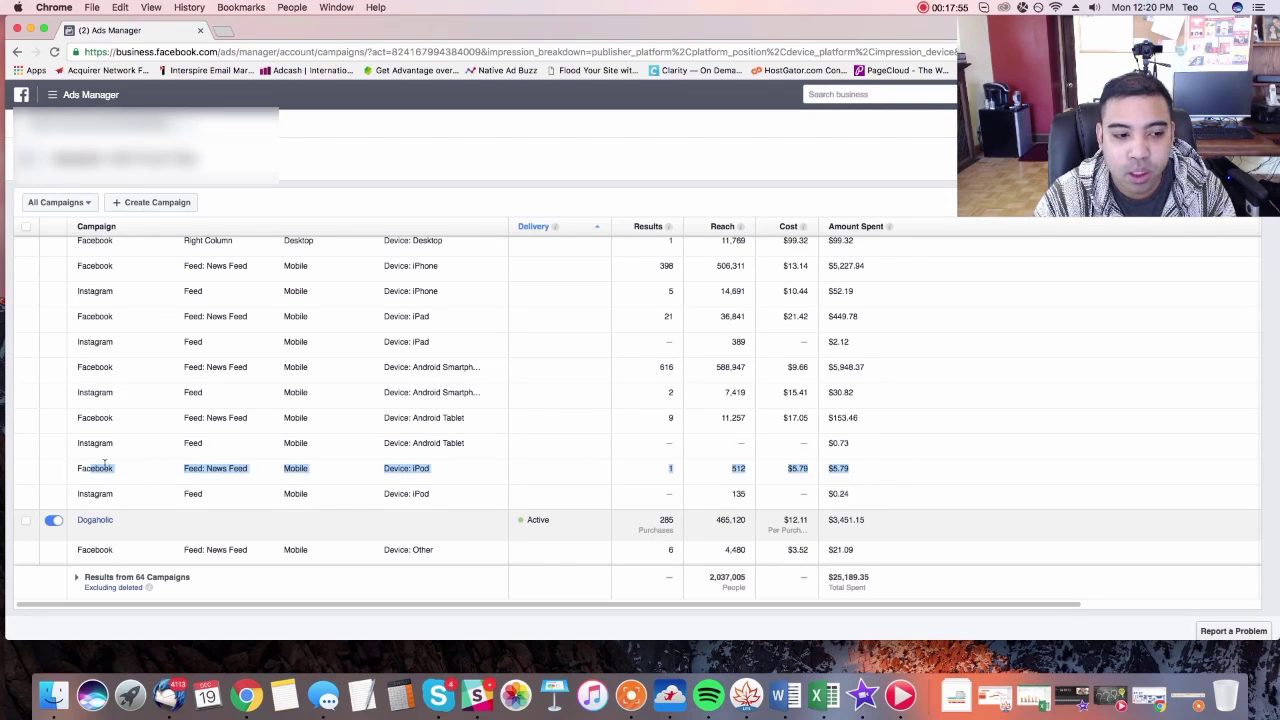
pyautogui.click(835, 472)
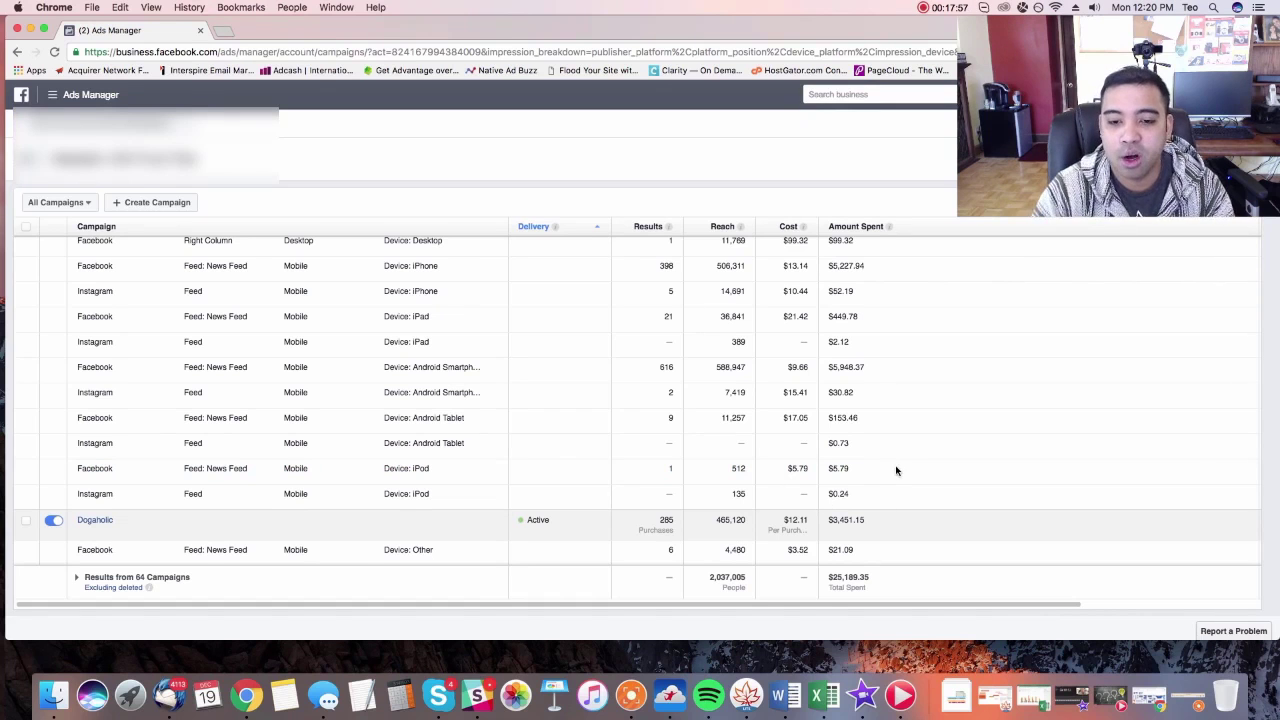
# Step: Compare Dogaholic's Facebook Desktop News Feed, Desktop Right Column and iPhone News Feed rows
pyautogui.scroll(-5, 898, 437)
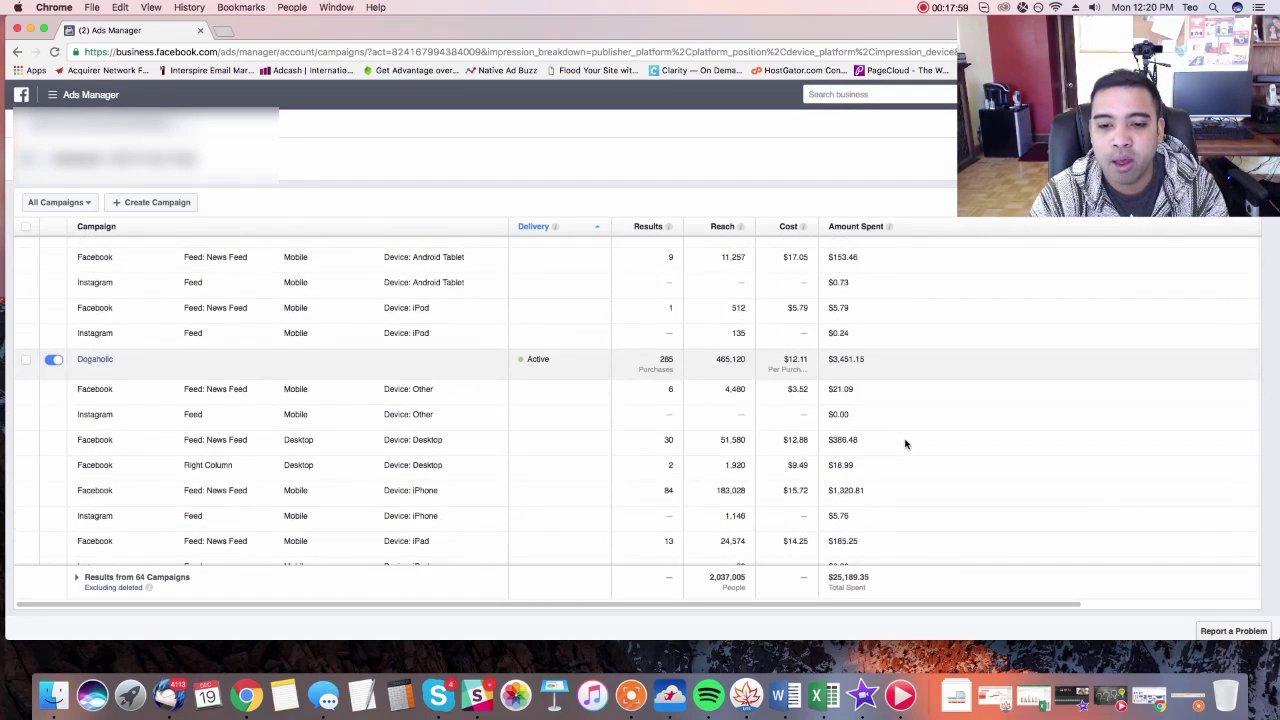
pyautogui.scroll(-1, 908, 442)
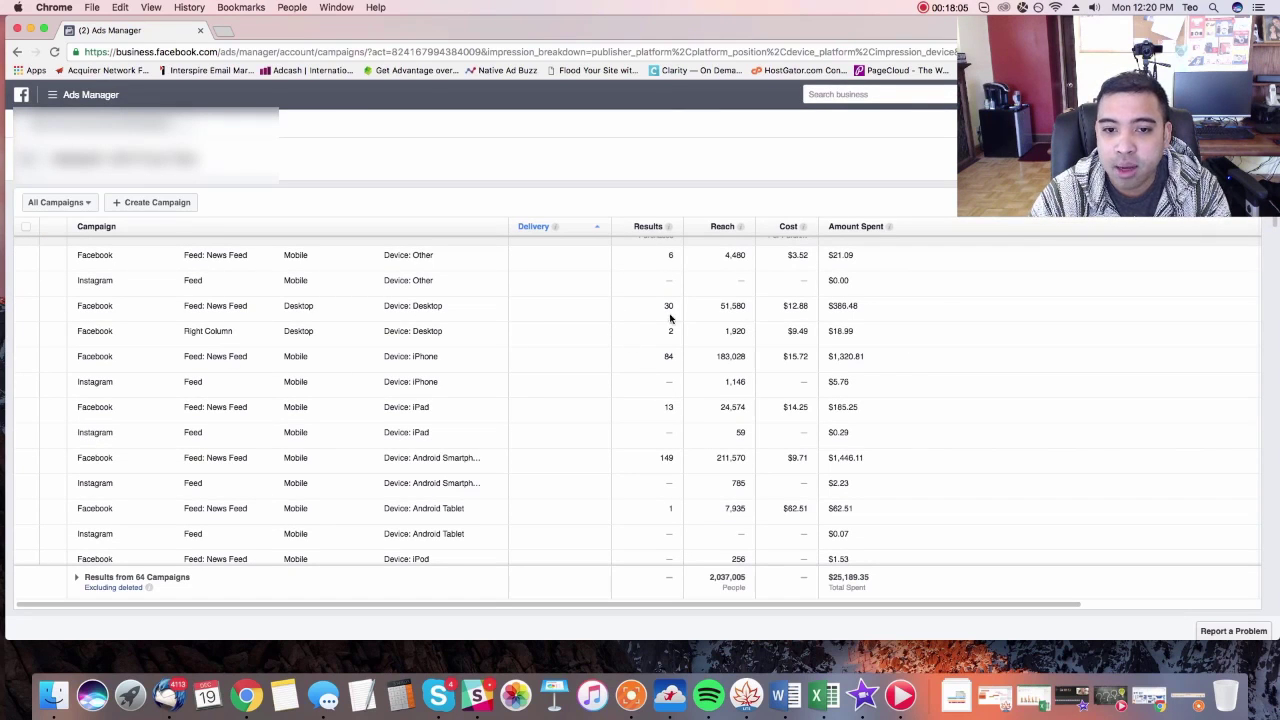
pyautogui.moveTo(660, 308); pyautogui.dragTo(910, 309)
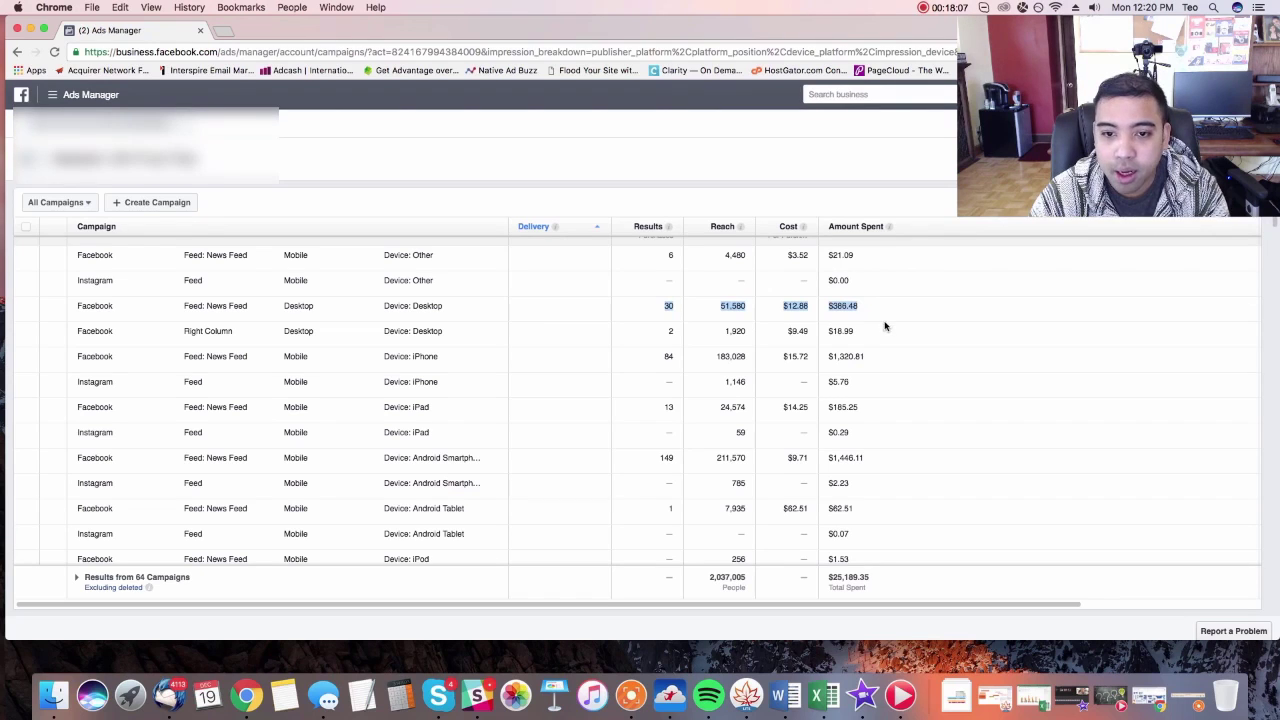
pyautogui.click(880, 330)
pyautogui.moveTo(866, 335); pyautogui.dragTo(72, 334)
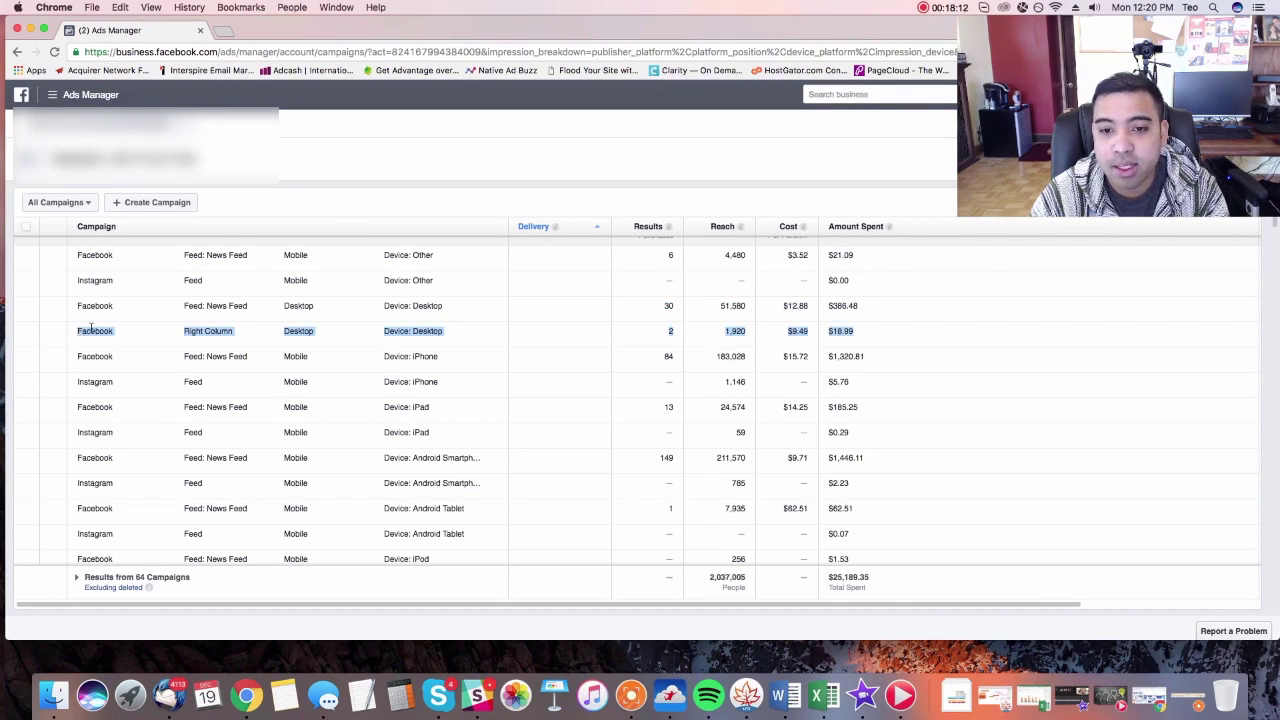
pyautogui.moveTo(880, 337); pyautogui.dragTo(74, 362)
pyautogui.click(871, 340)
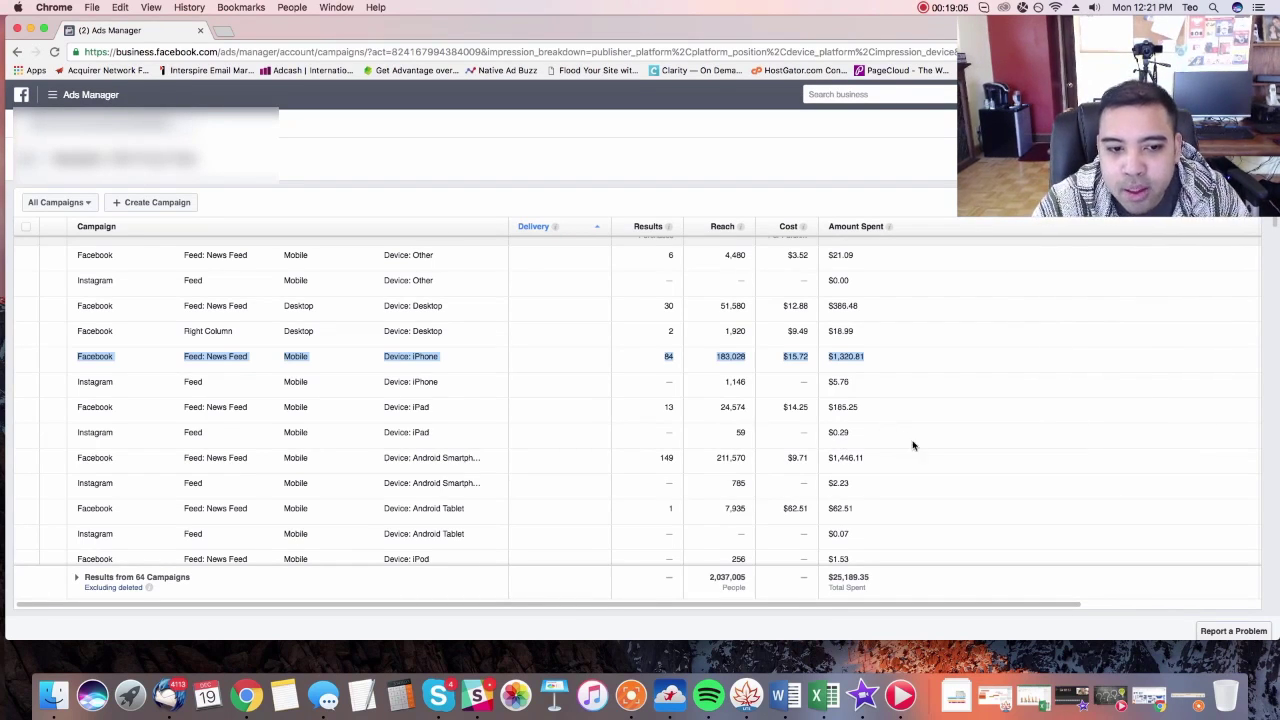
# Step: Check the results, cost per purchase and spend of Dogaholic's Facebook iPad and Android Tablet rows
pyautogui.scroll(-1, 920, 460)
pyautogui.scroll(-2, 910, 450)
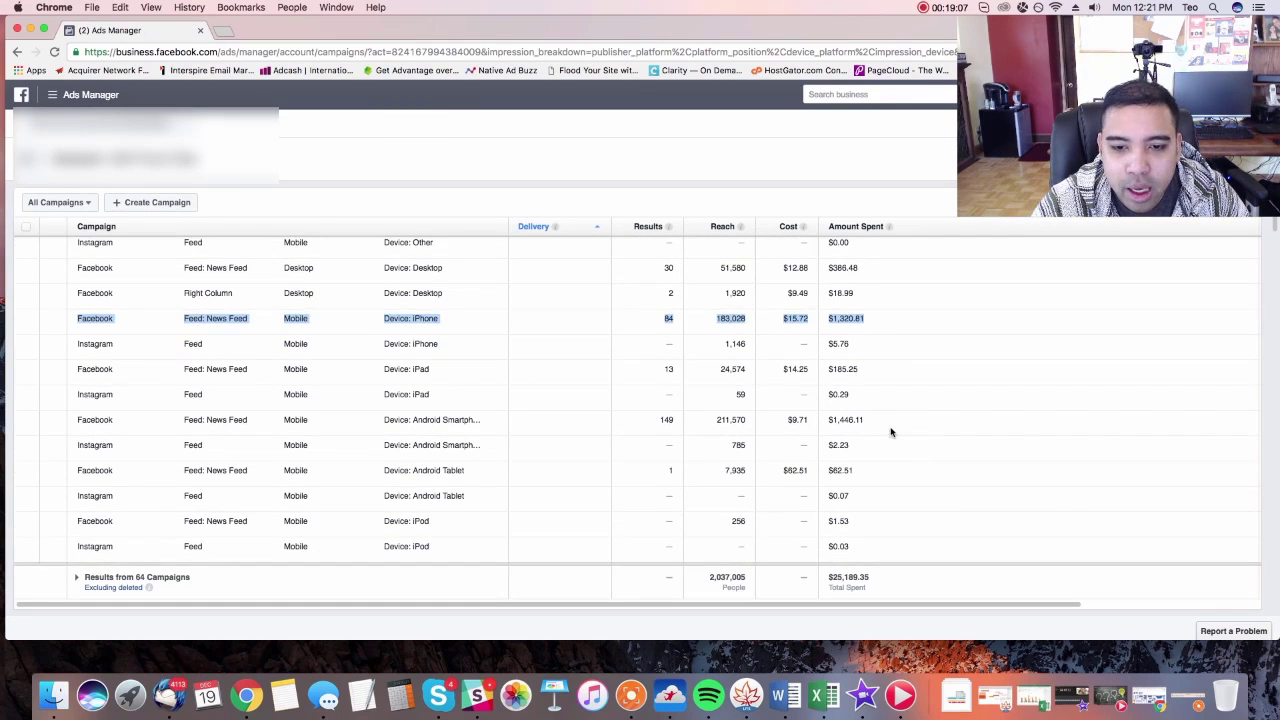
pyautogui.moveTo(897, 420); pyautogui.dragTo(82, 331)
pyautogui.click(883, 332)
pyautogui.scroll(2, 886, 363)
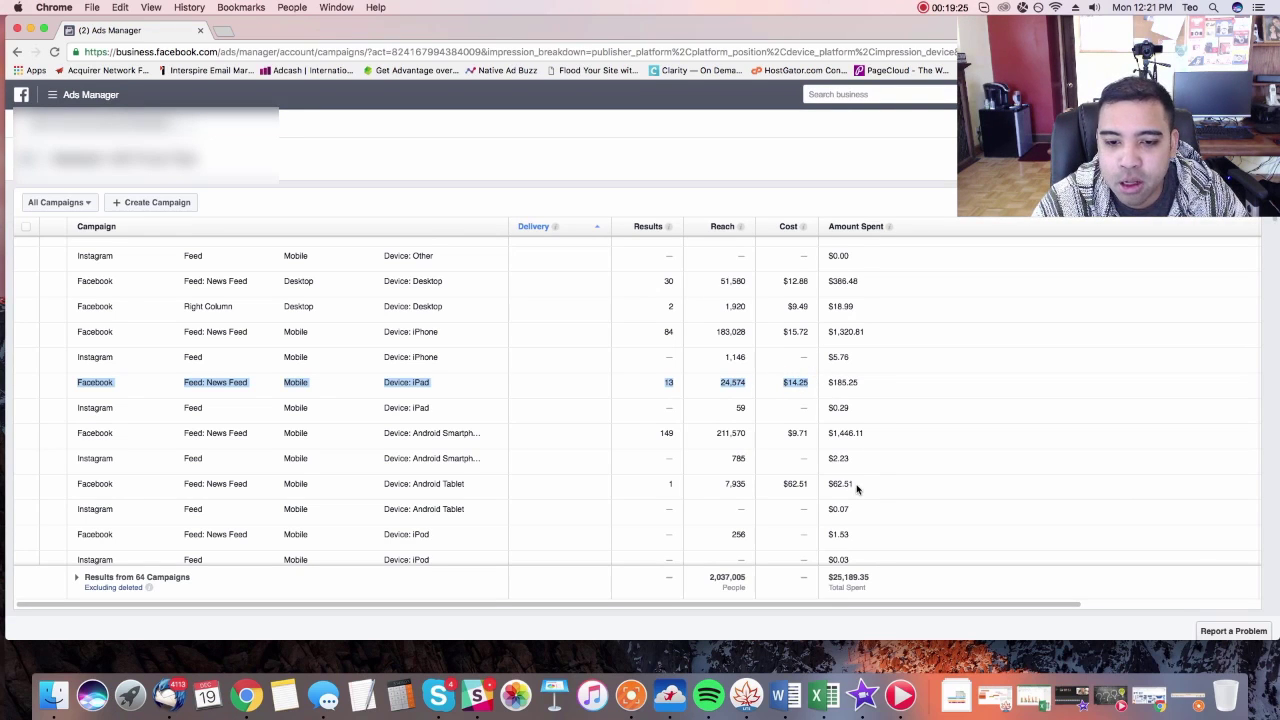
pyautogui.moveTo(857, 488); pyautogui.dragTo(77, 483)
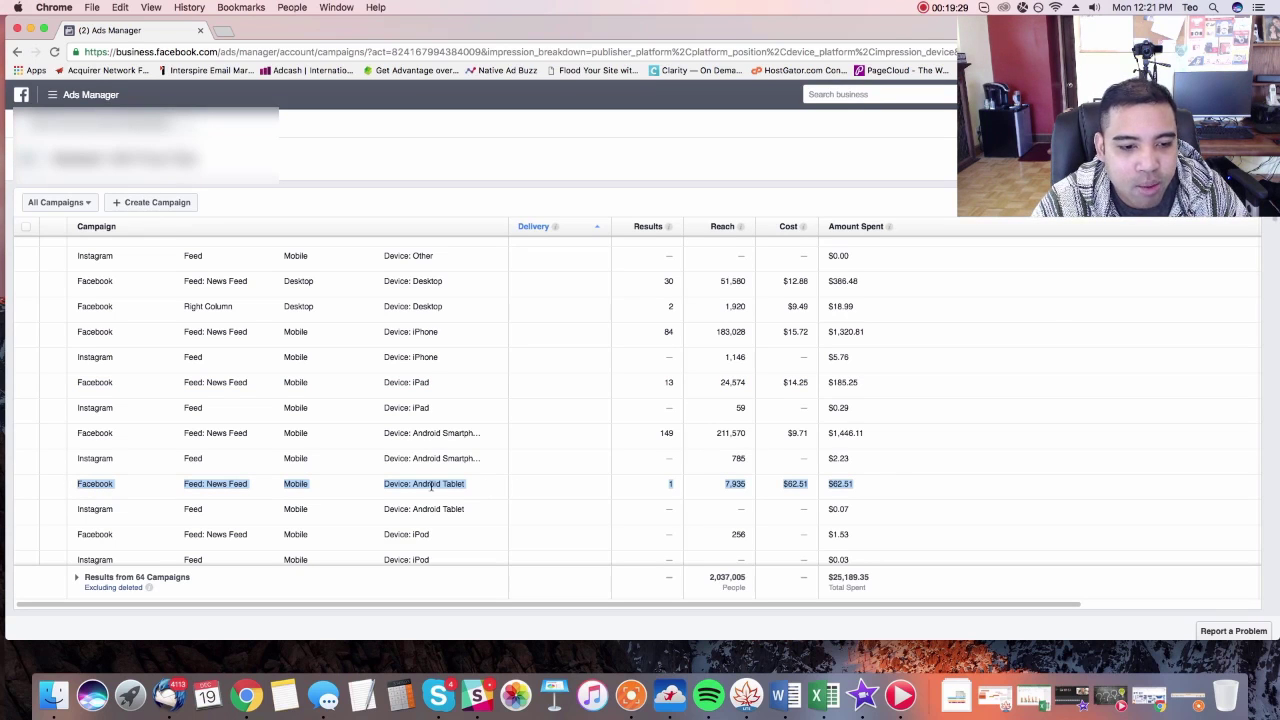
pyautogui.click(860, 485)
pyautogui.moveTo(860, 485); pyautogui.dragTo(71, 483)
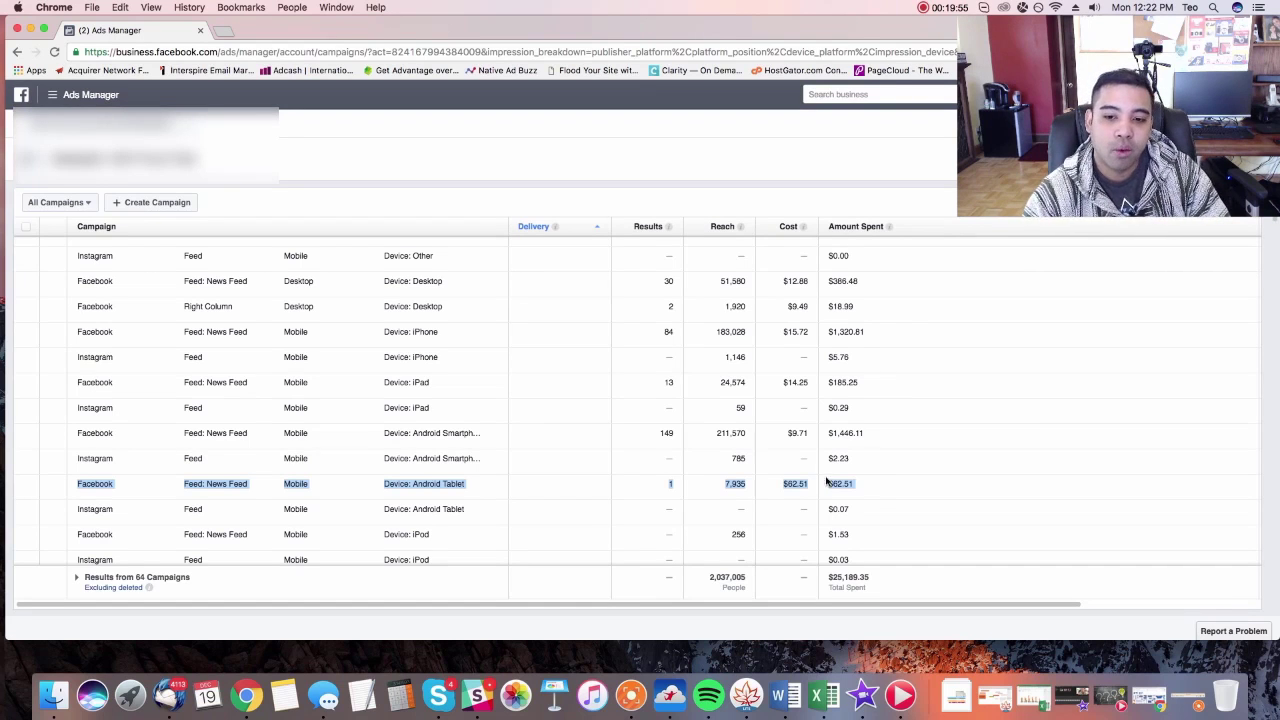
# Step: Return to the start of the campaign table and look over the available delivery breakdown options
pyautogui.scroll(-3, 889, 470)
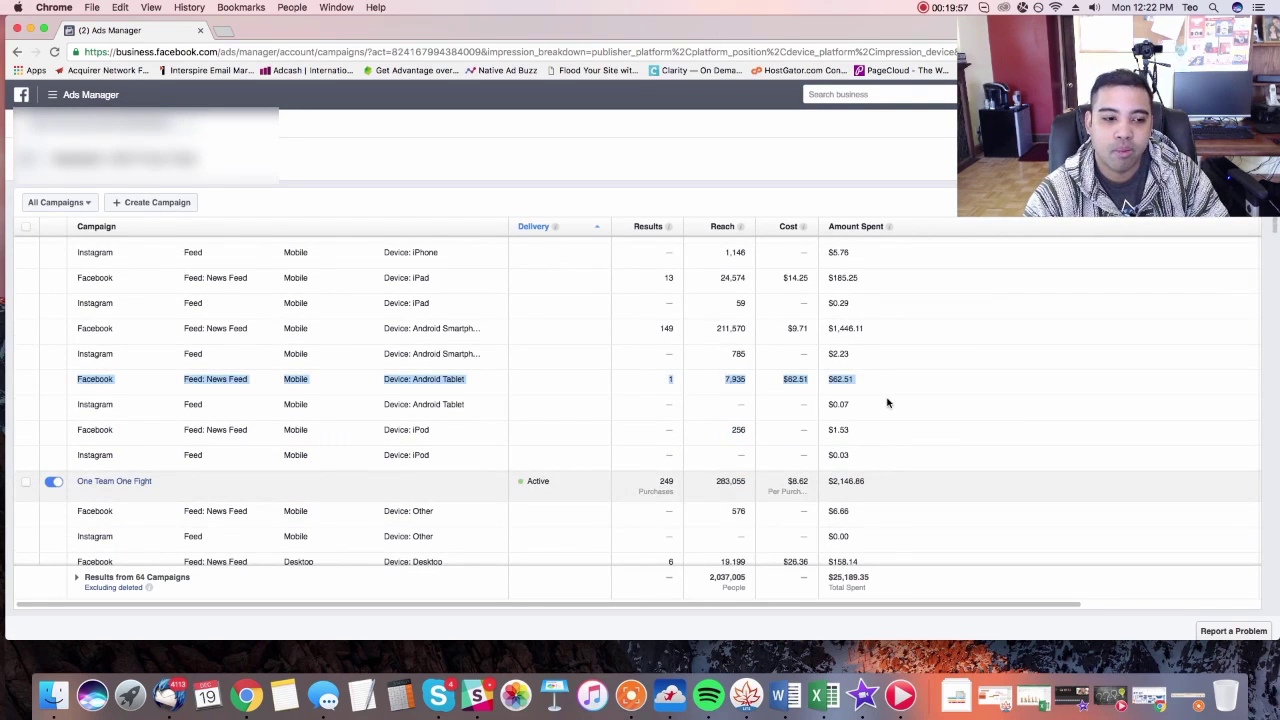
pyautogui.scroll(5, 885, 400)
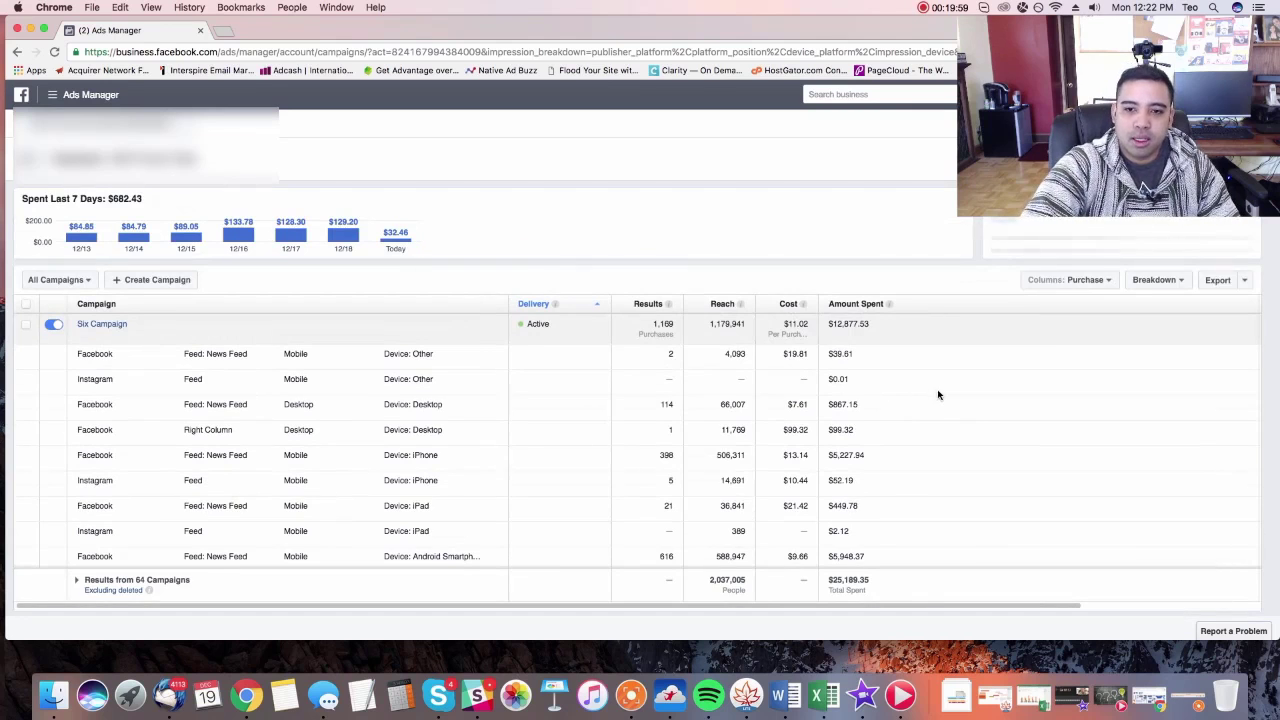
pyautogui.click(1178, 281)
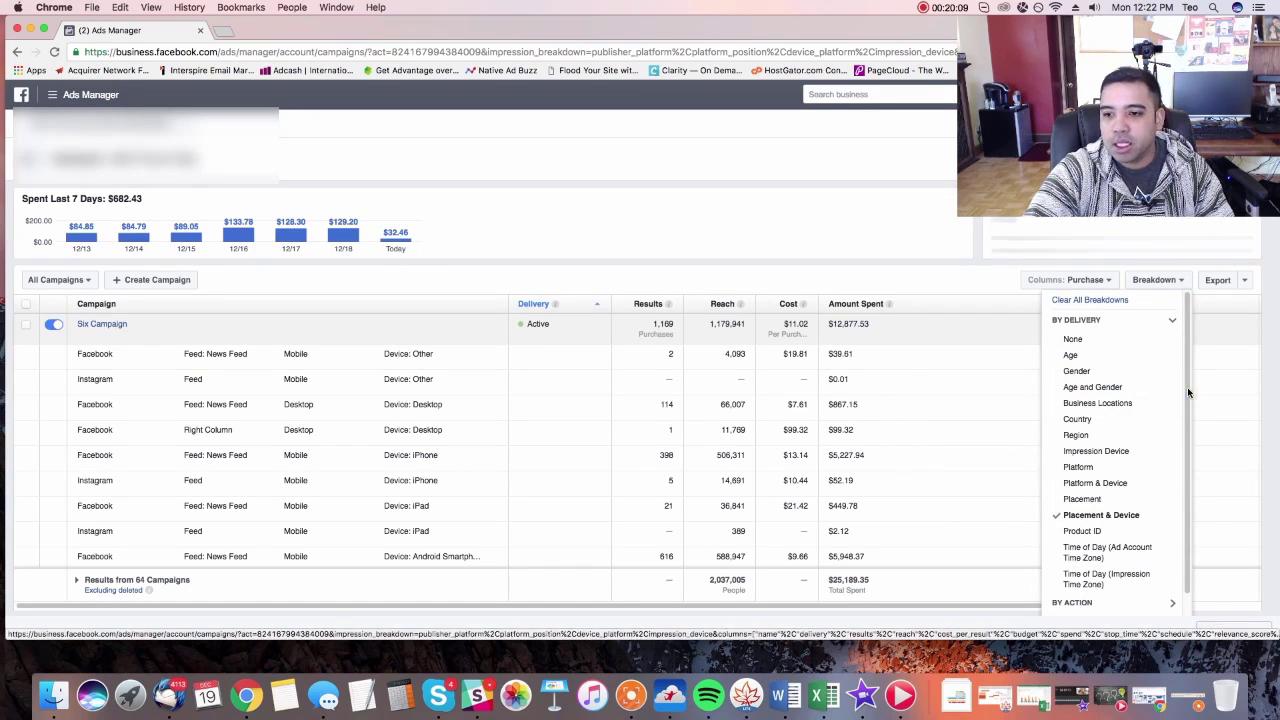
pyautogui.click(958, 273)
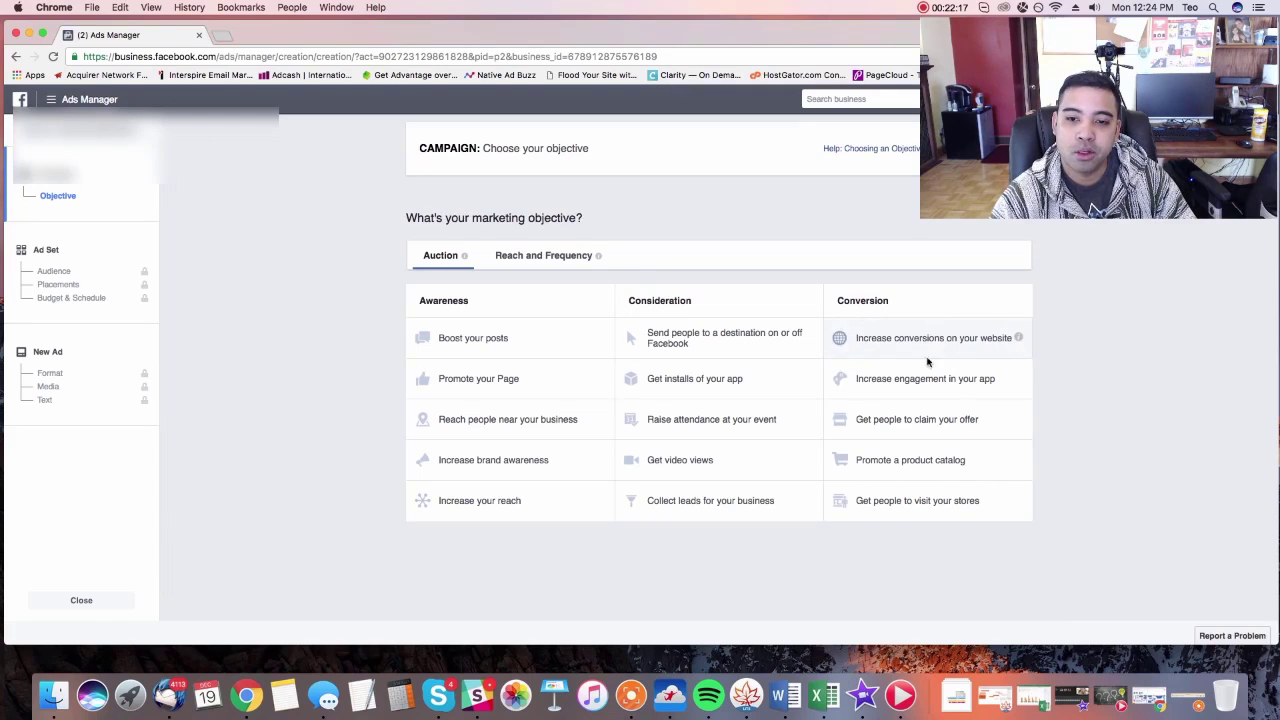
# Step: Choose the Increase conversions on your website objective, name the campaign Test Run and continue to the ad set
pyautogui.click(960, 340)
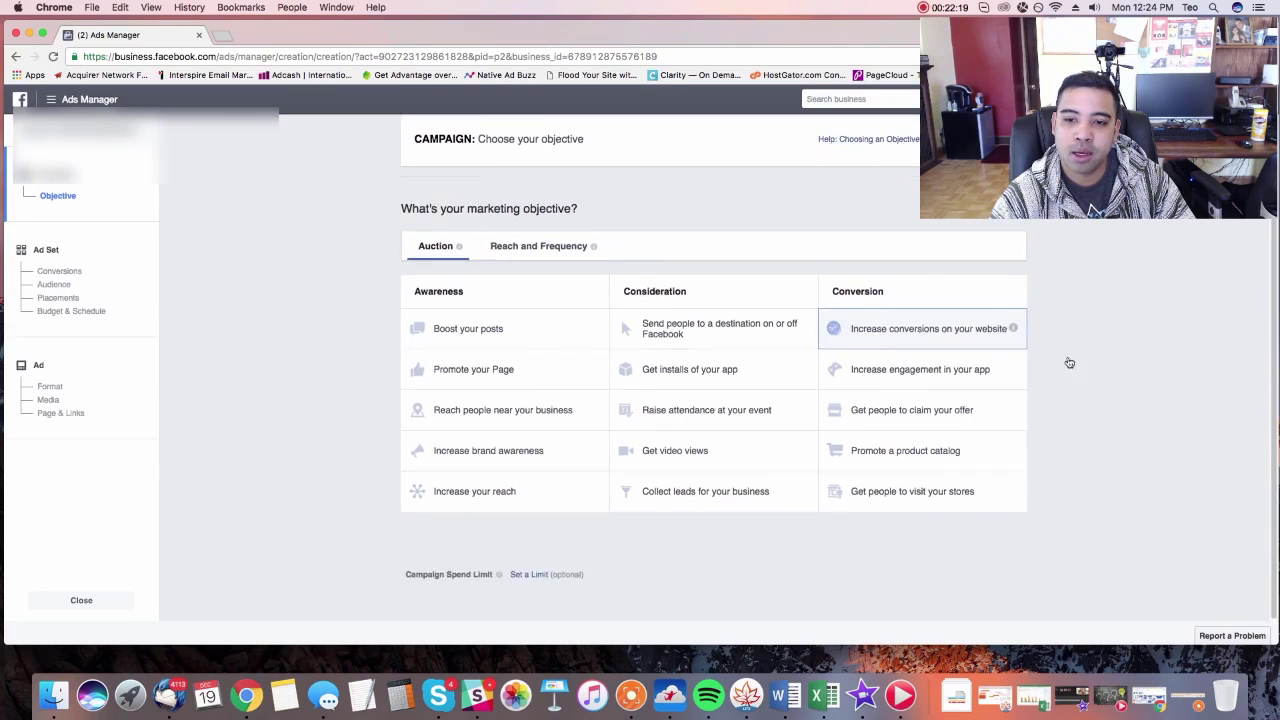
pyautogui.click(794, 506)
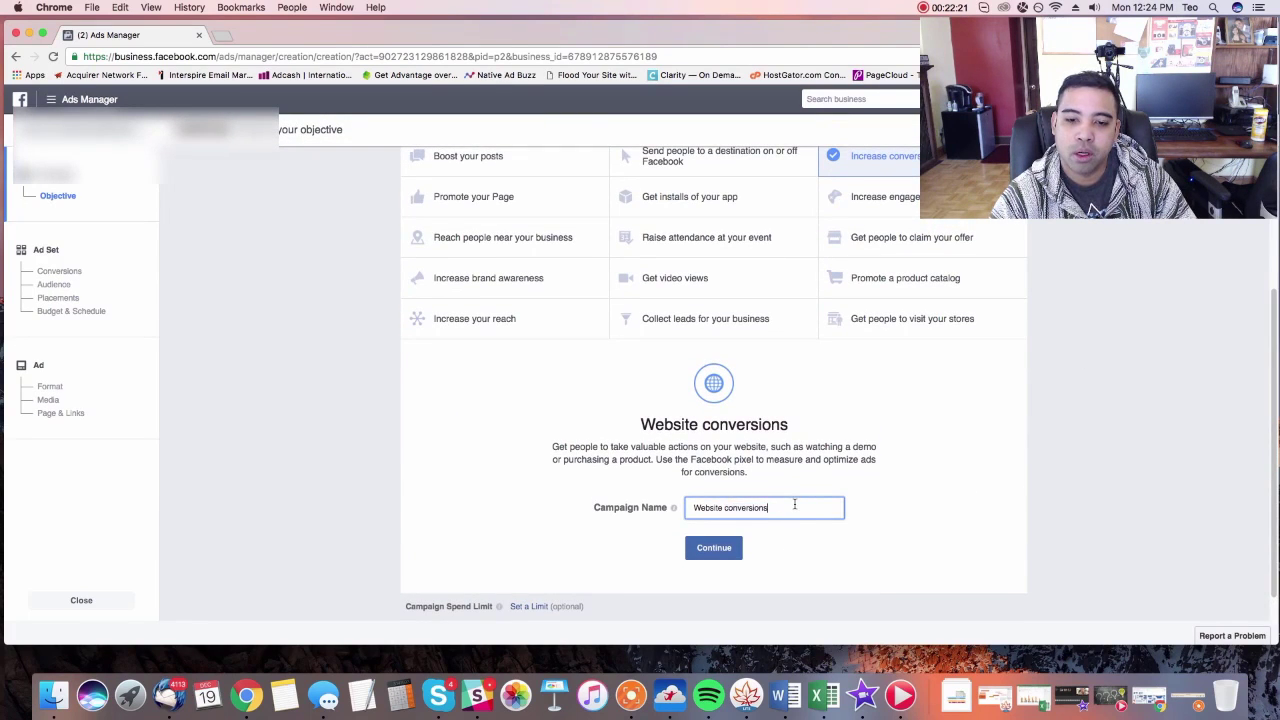
pyautogui.tripleClick(794, 506)
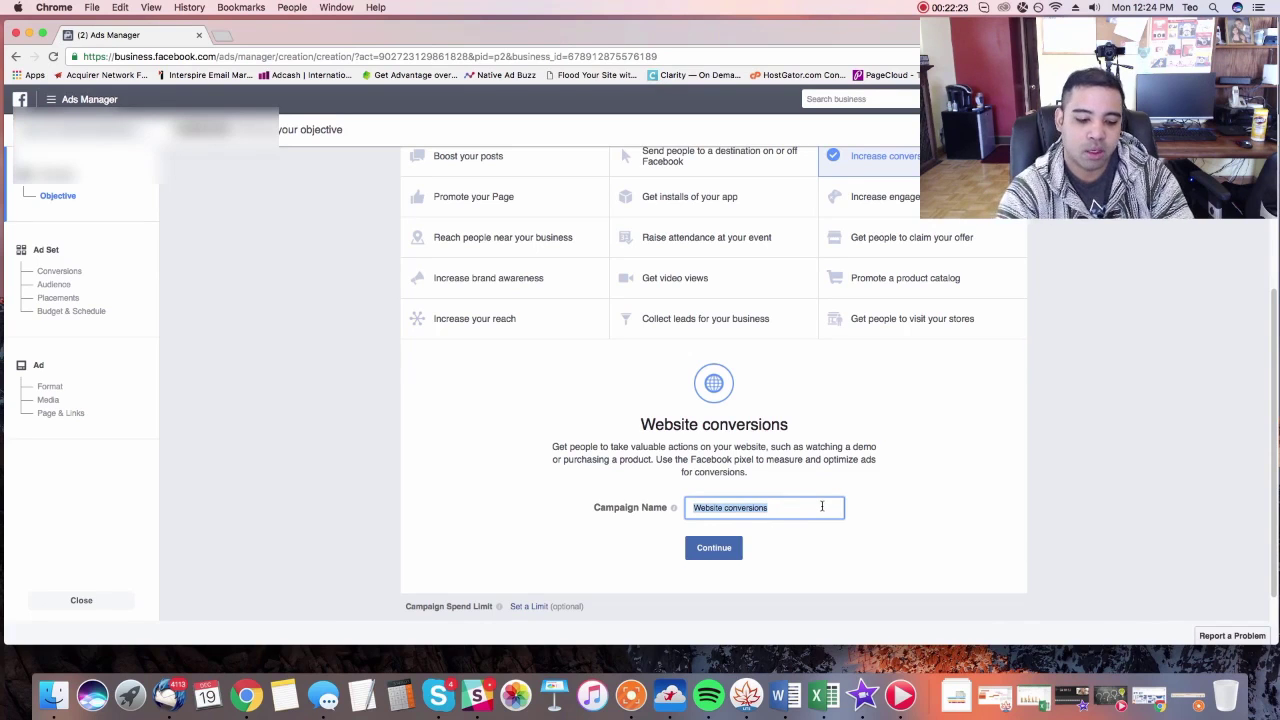
pyautogui.write('Test Run')
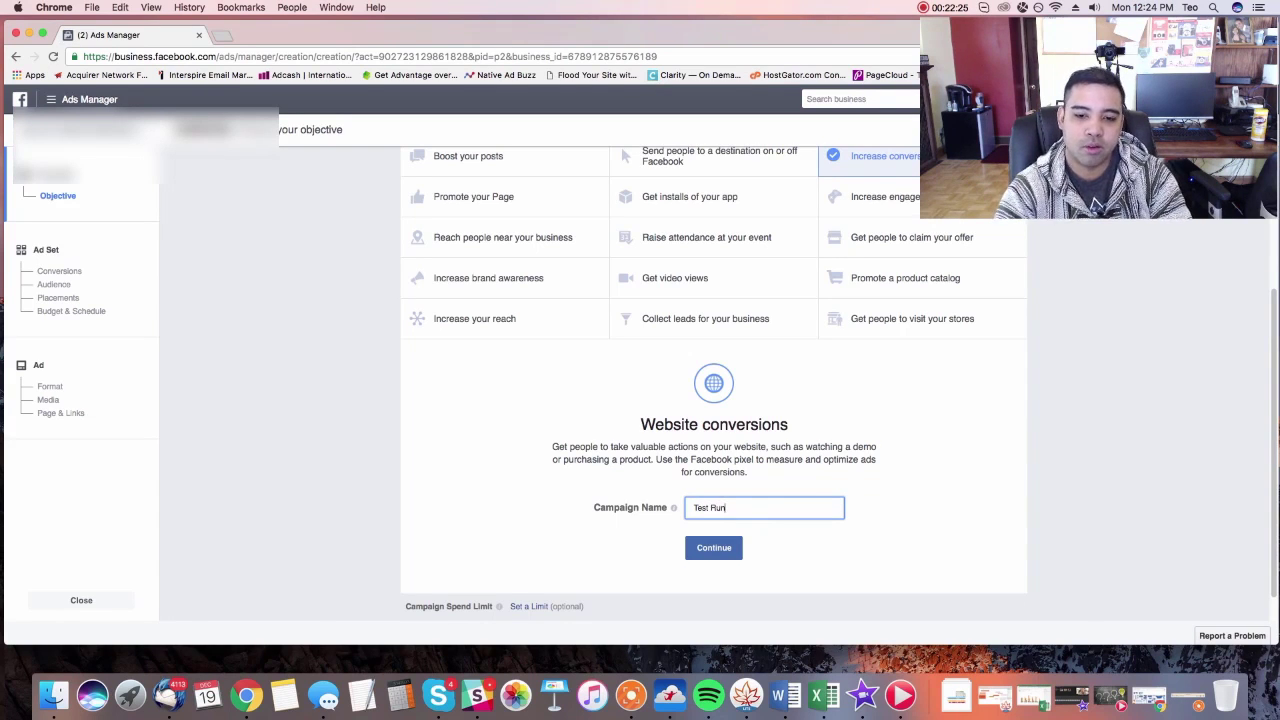
pyautogui.click(736, 547)
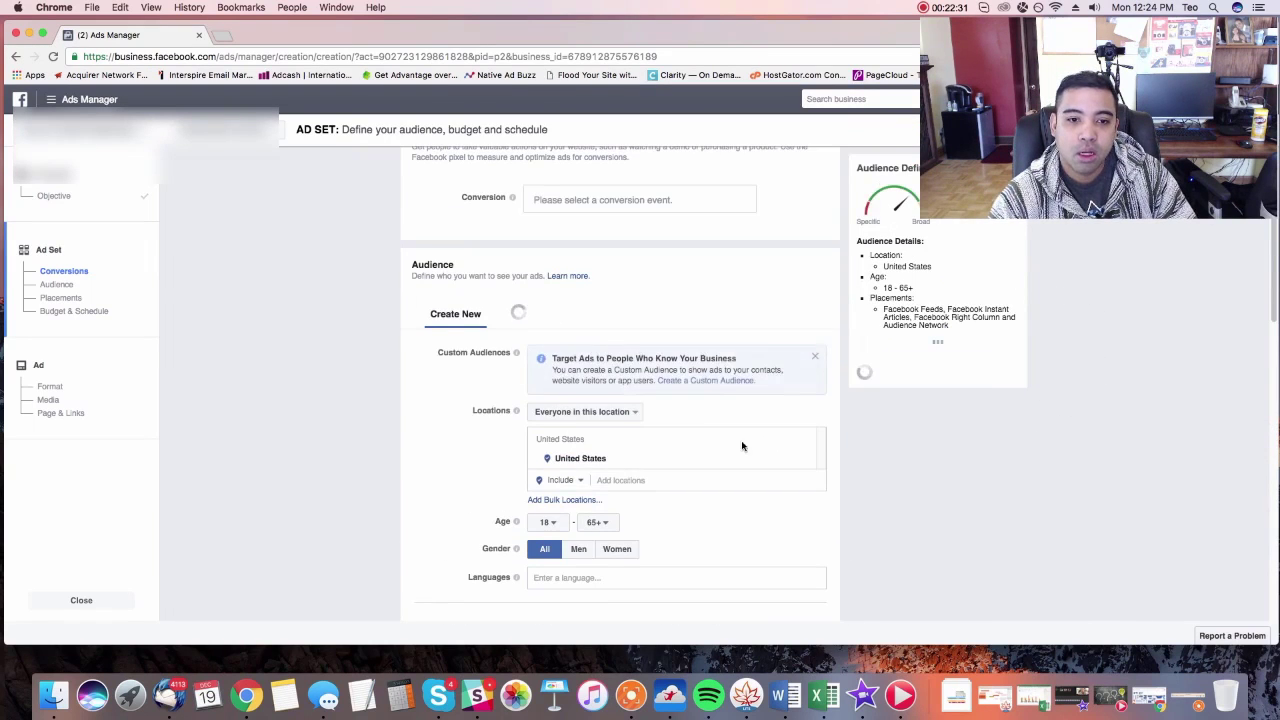
# Step: Set the ad set audience's age range to 24–34
pyautogui.scroll(-2, 839, 333)
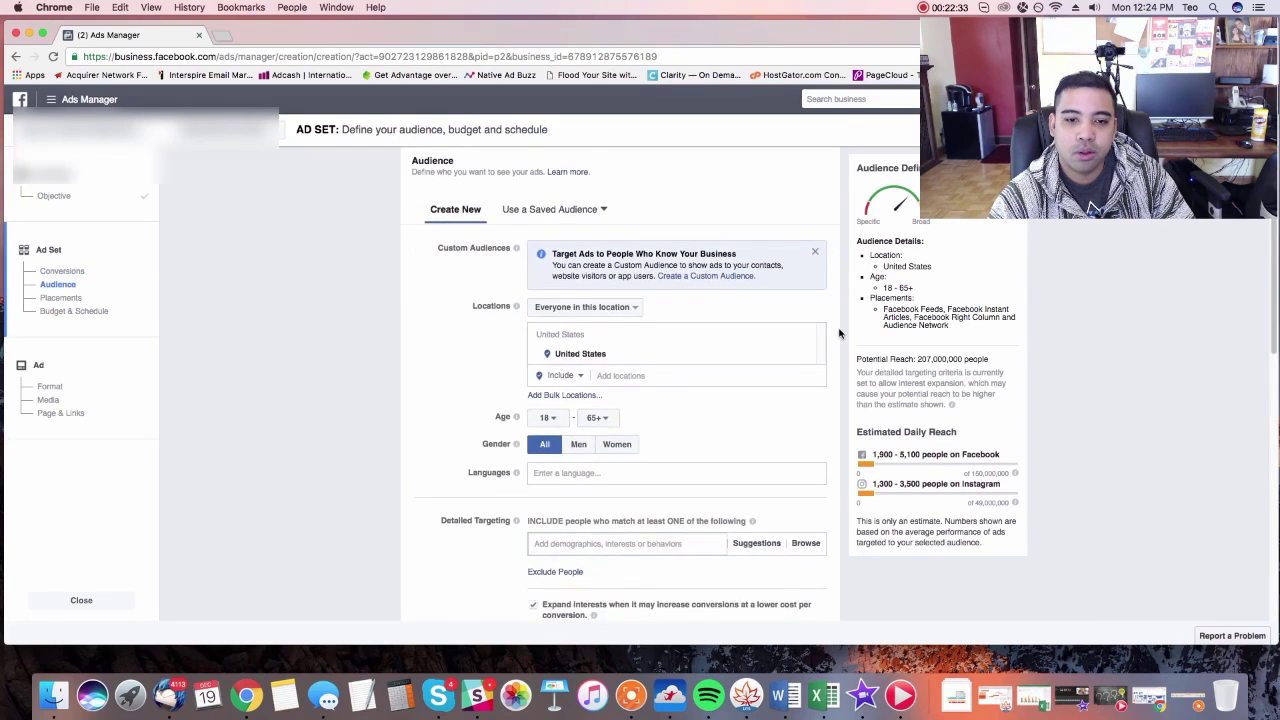
pyautogui.scroll(-2, 839, 333)
pyautogui.click(547, 335)
pyautogui.scroll(-2, 548, 457)
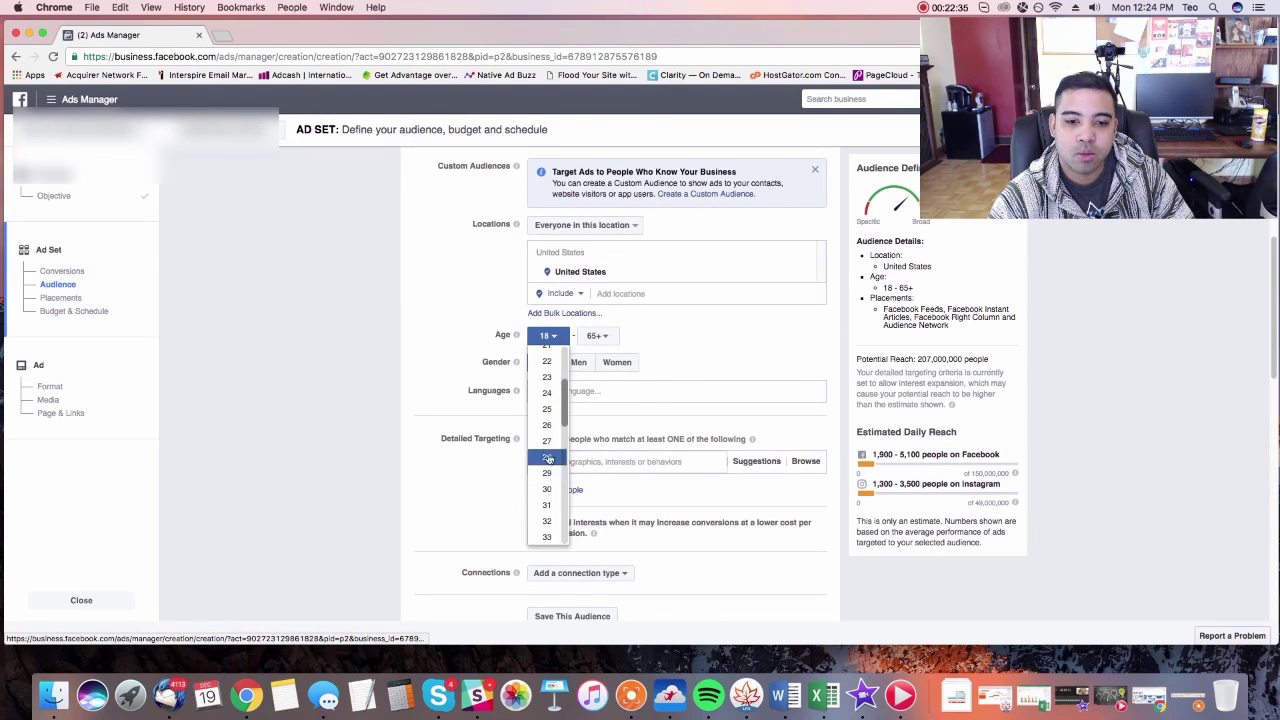
pyautogui.click(597, 336)
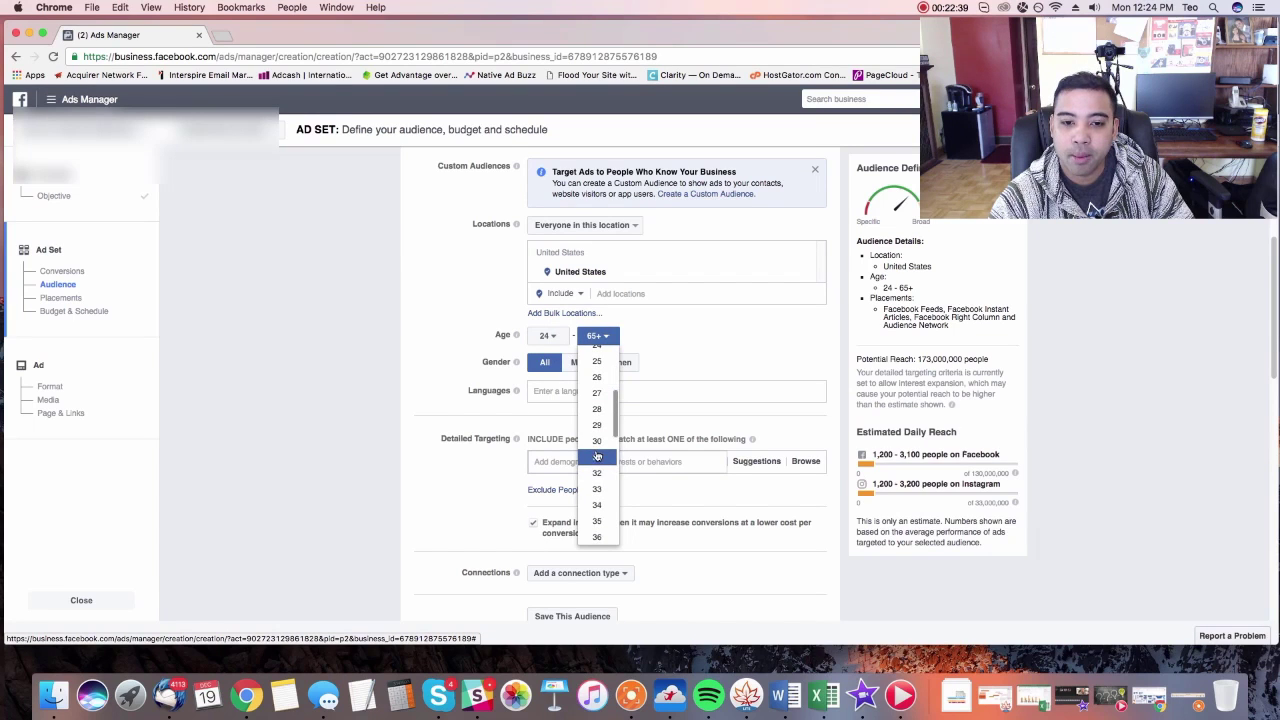
pyautogui.click(597, 504)
pyautogui.scroll(3, 739, 361)
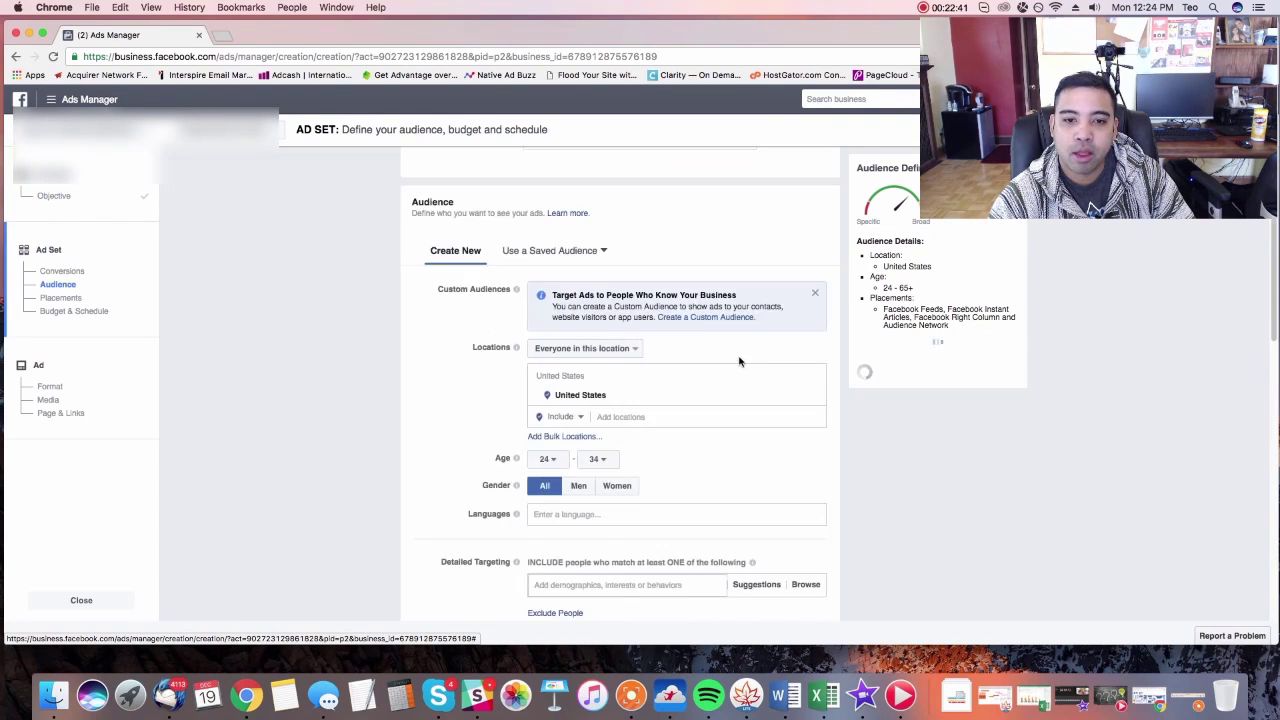
# Step: Look over the minimum age choices without changing them and restrict the audience's gender to Women
pyautogui.scroll(-2, 670, 432)
pyautogui.click(547, 376)
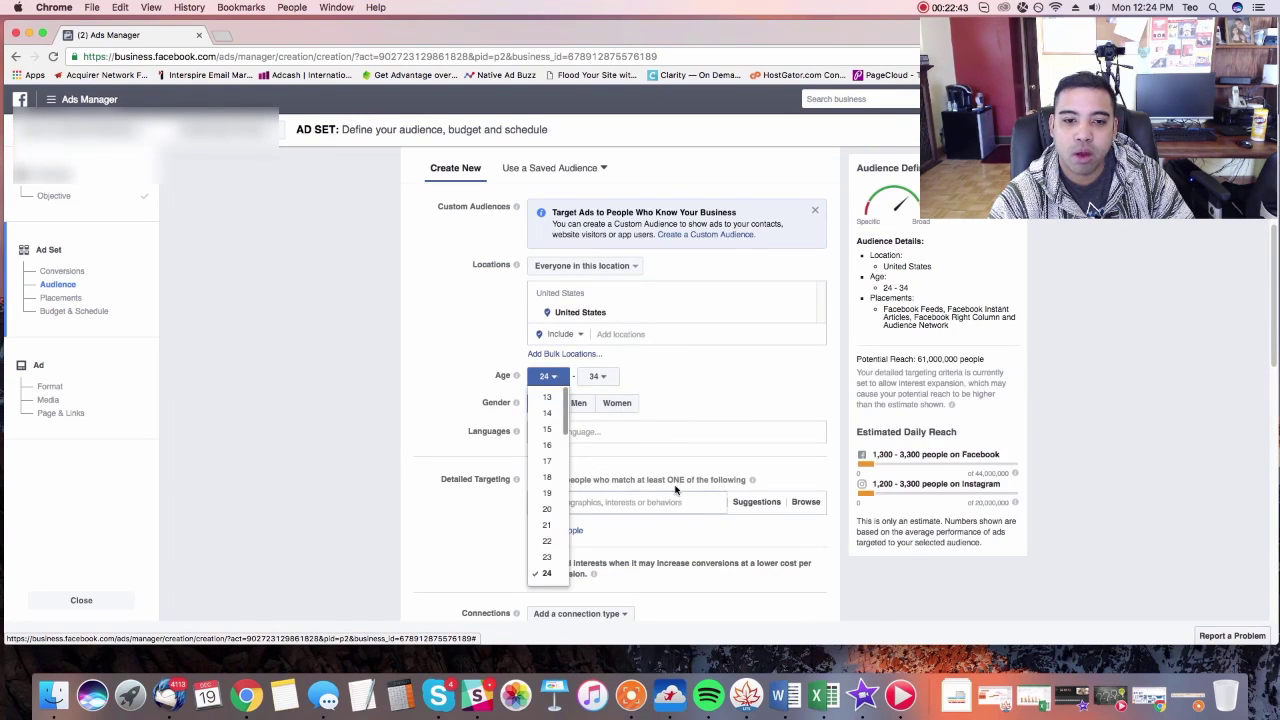
pyautogui.scroll(-5, 547, 460)
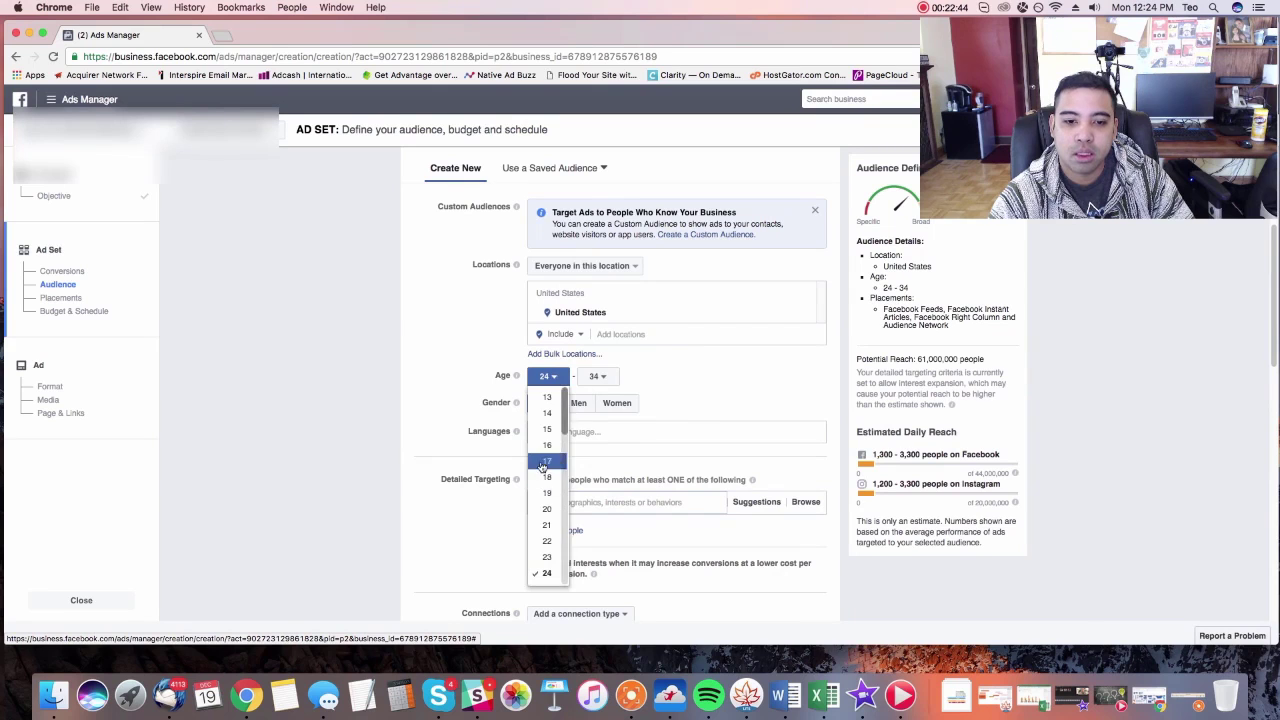
pyautogui.click(705, 378)
pyautogui.click(617, 403)
pyautogui.scroll(-2, 838, 395)
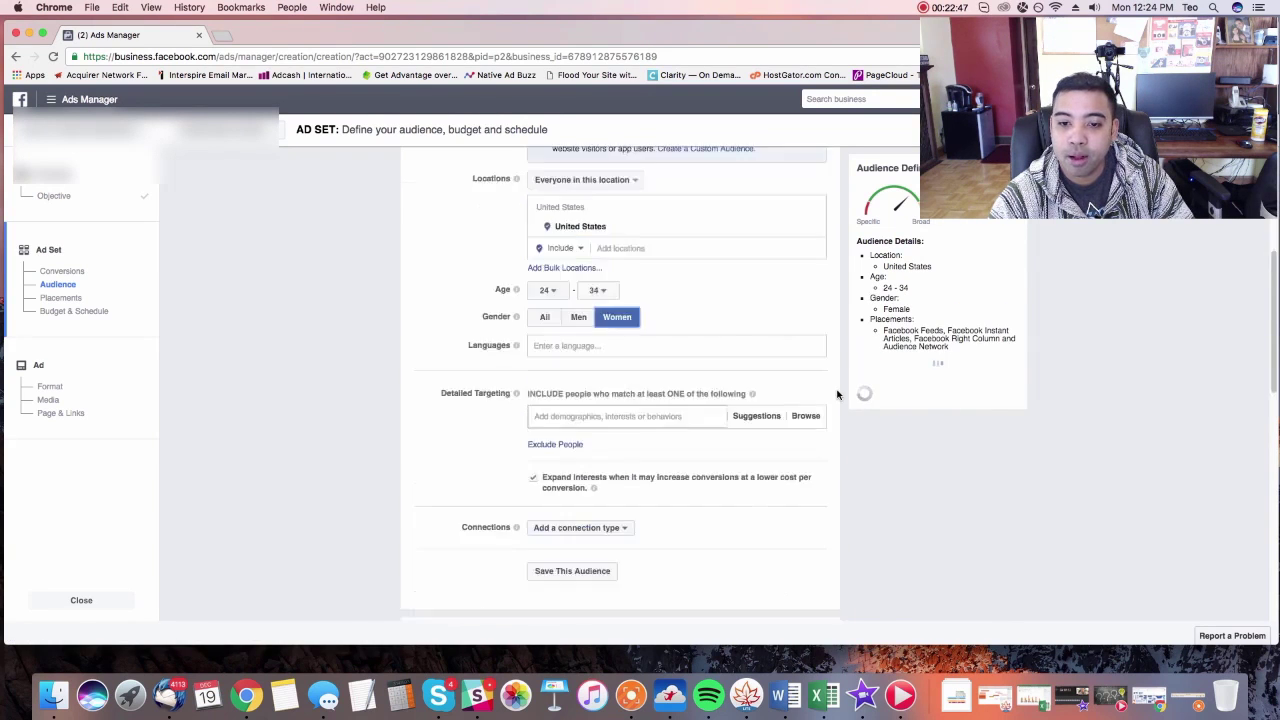
# Step: Search detailed targeting for pet clothing, read the description and source of the Pet care products behavior, and clear the search
pyautogui.scroll(-3, 838, 395)
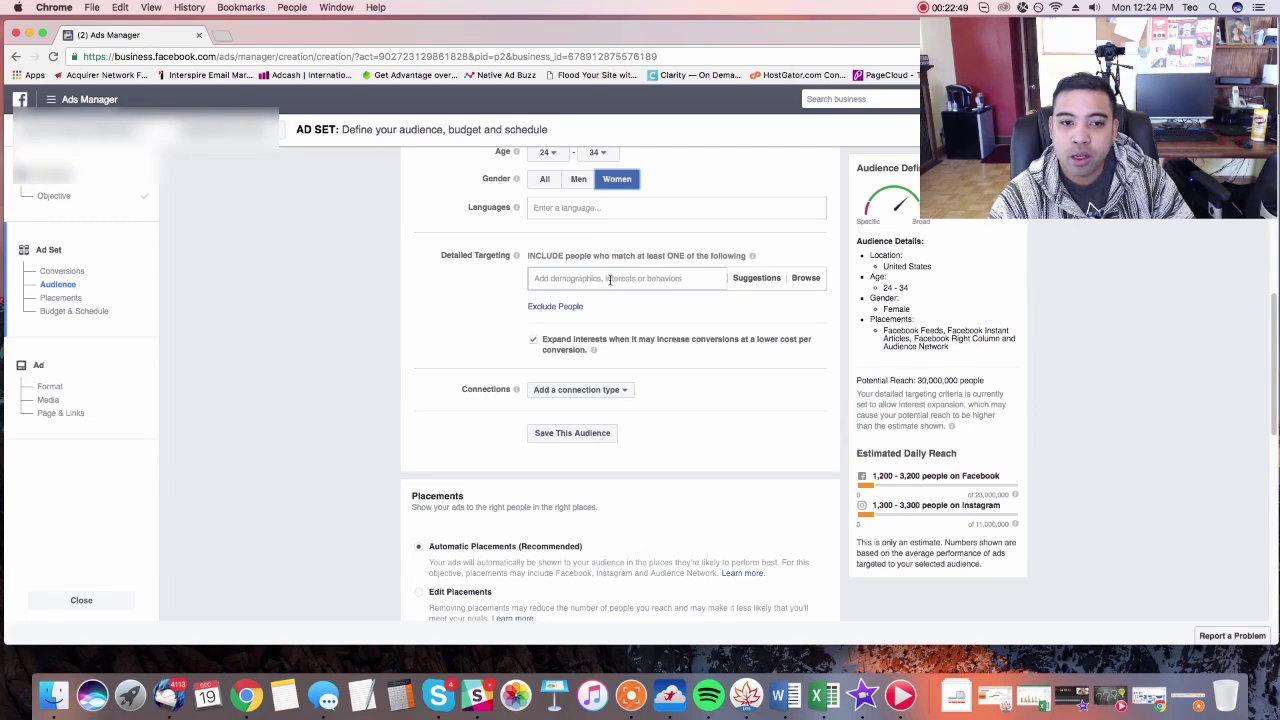
pyautogui.click(667, 280)
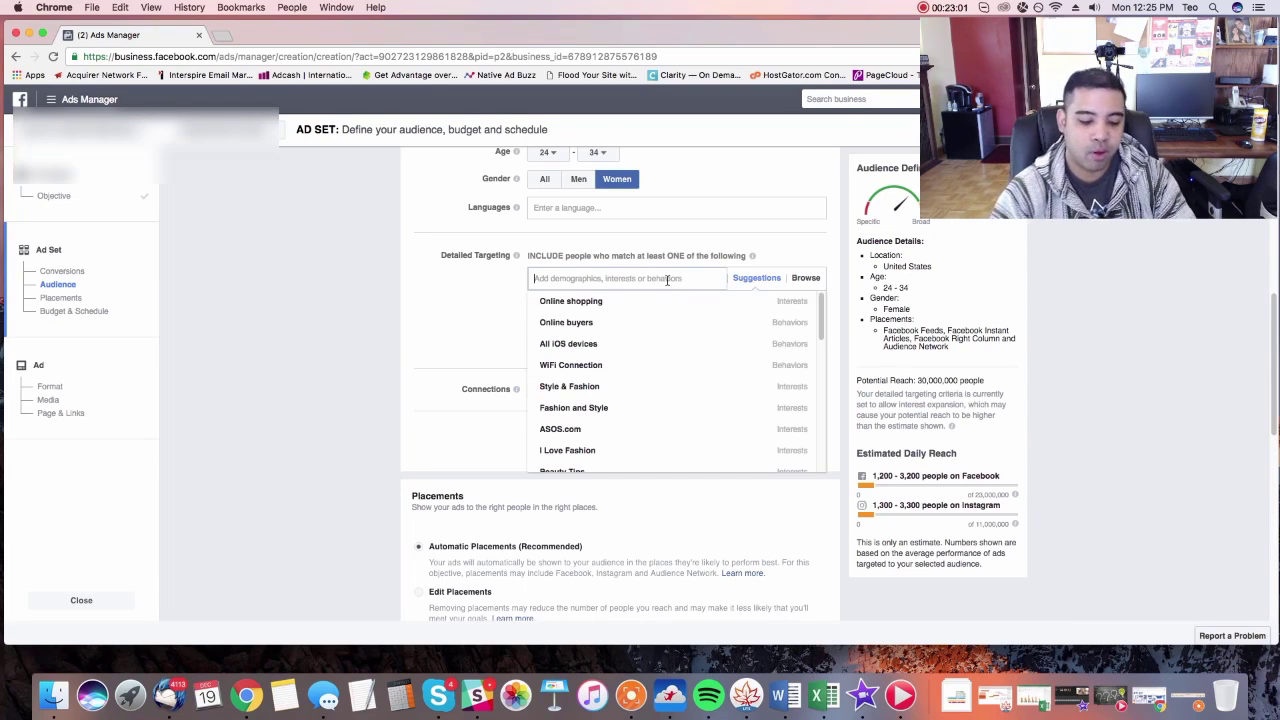
pyautogui.write('pet')
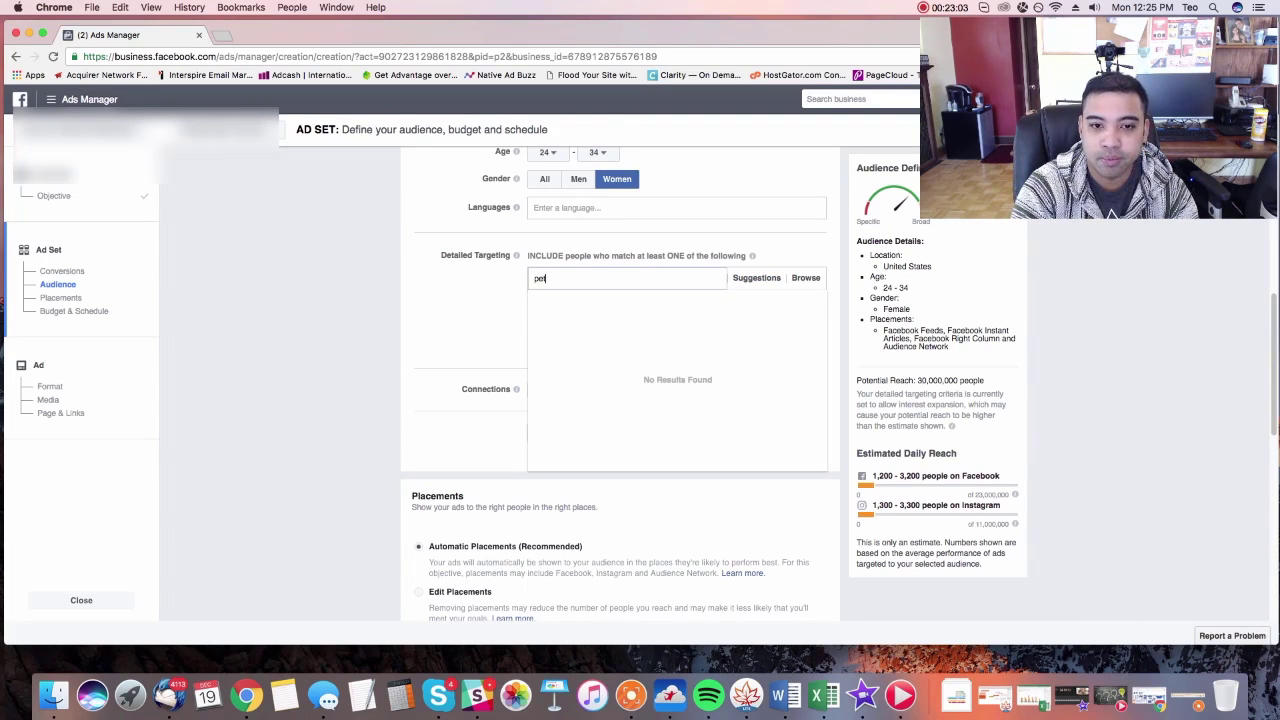
pyautogui.write(' clothing')
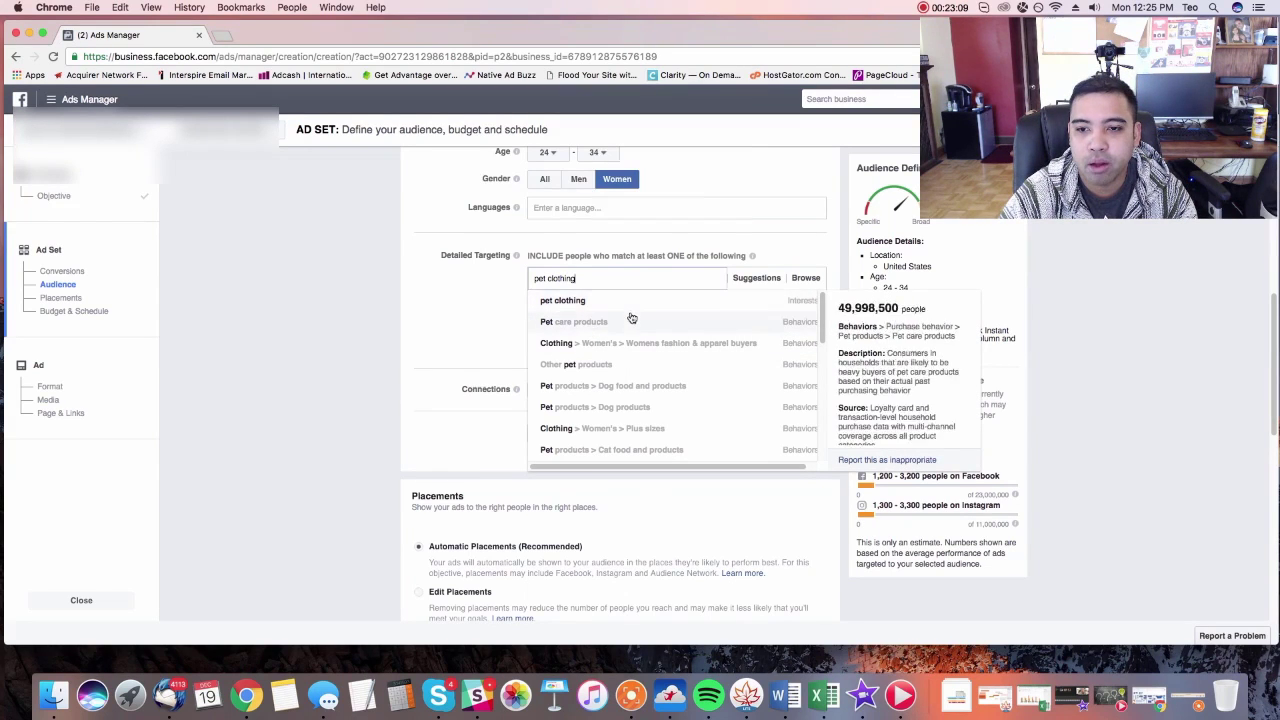
pyautogui.scroll(1, 632, 320)
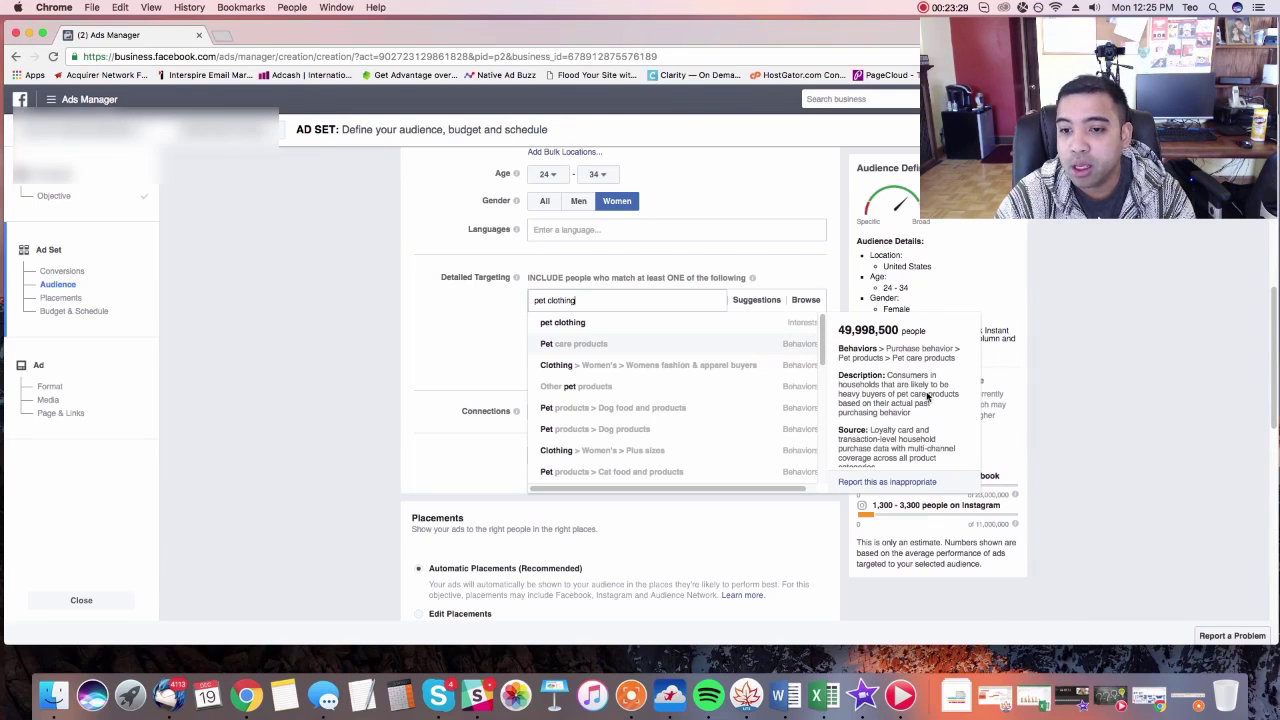
pyautogui.scroll(-1, 928, 397)
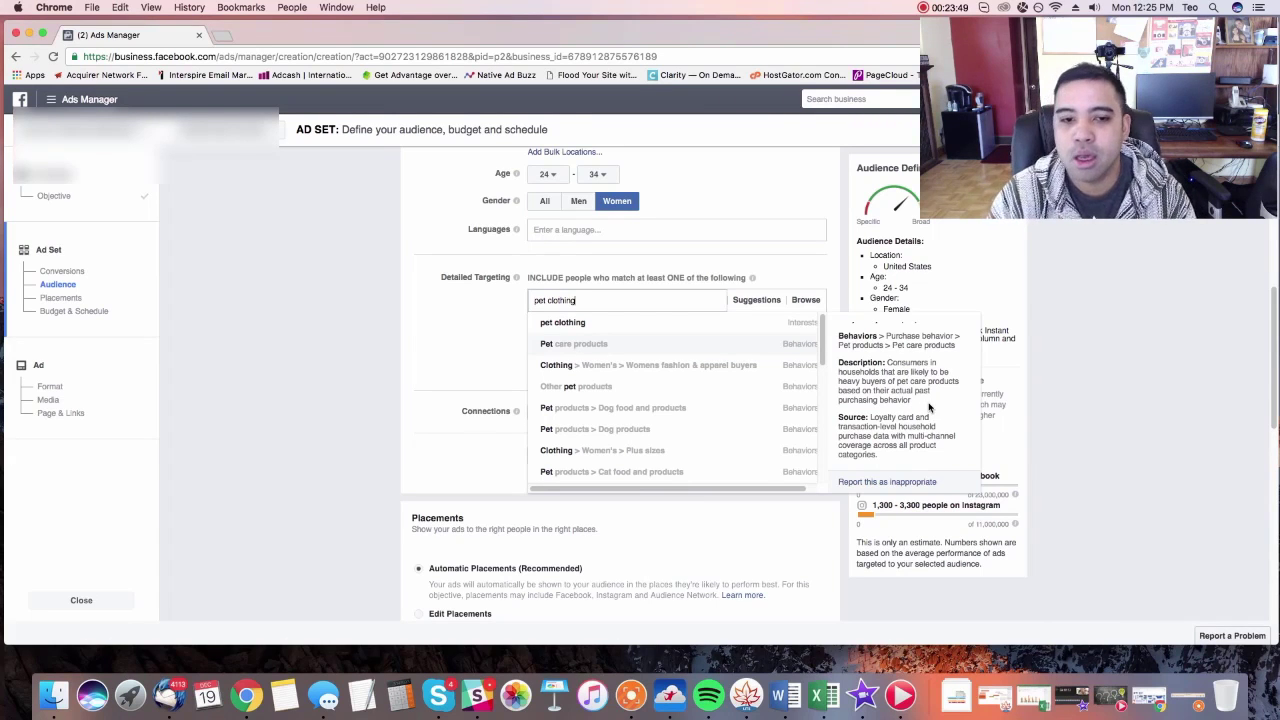
pyautogui.moveTo(821, 326); pyautogui.dragTo(829, 449)
pyautogui.click(518, 303)
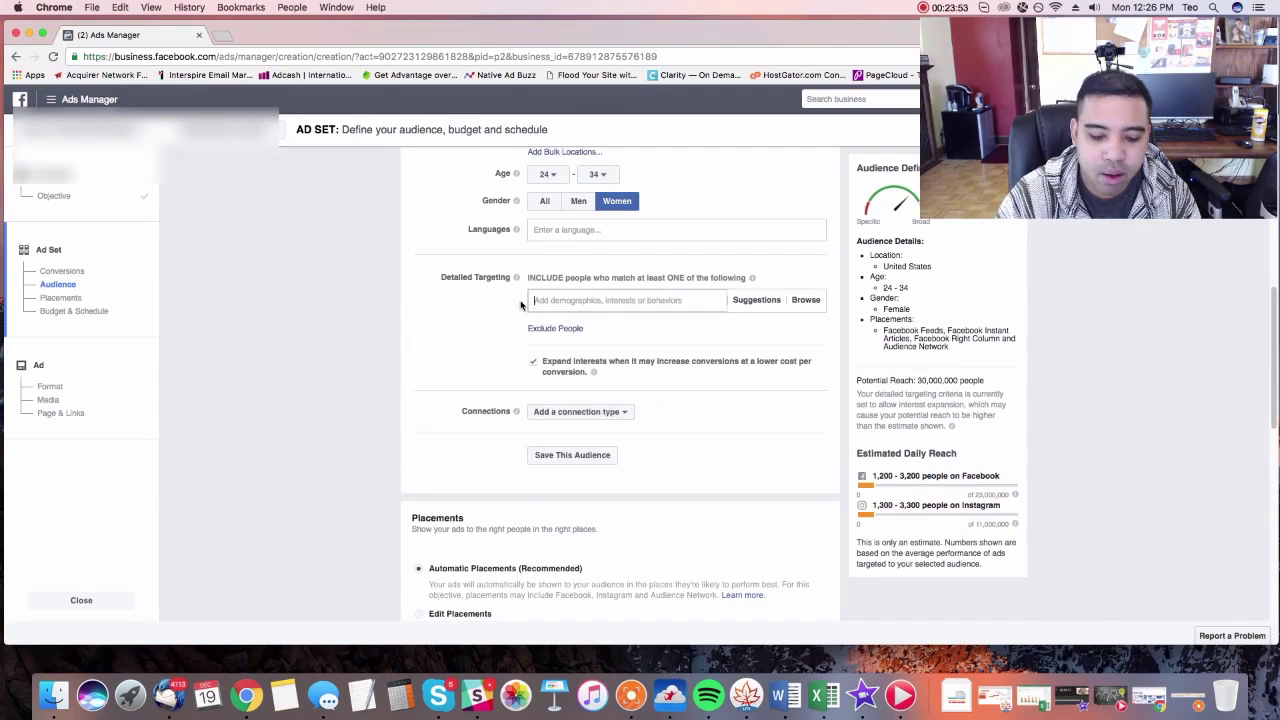
# Step: Search detailed targeting for dog, check the description of the Dogs interest, and clear the search
pyautogui.write('dog')
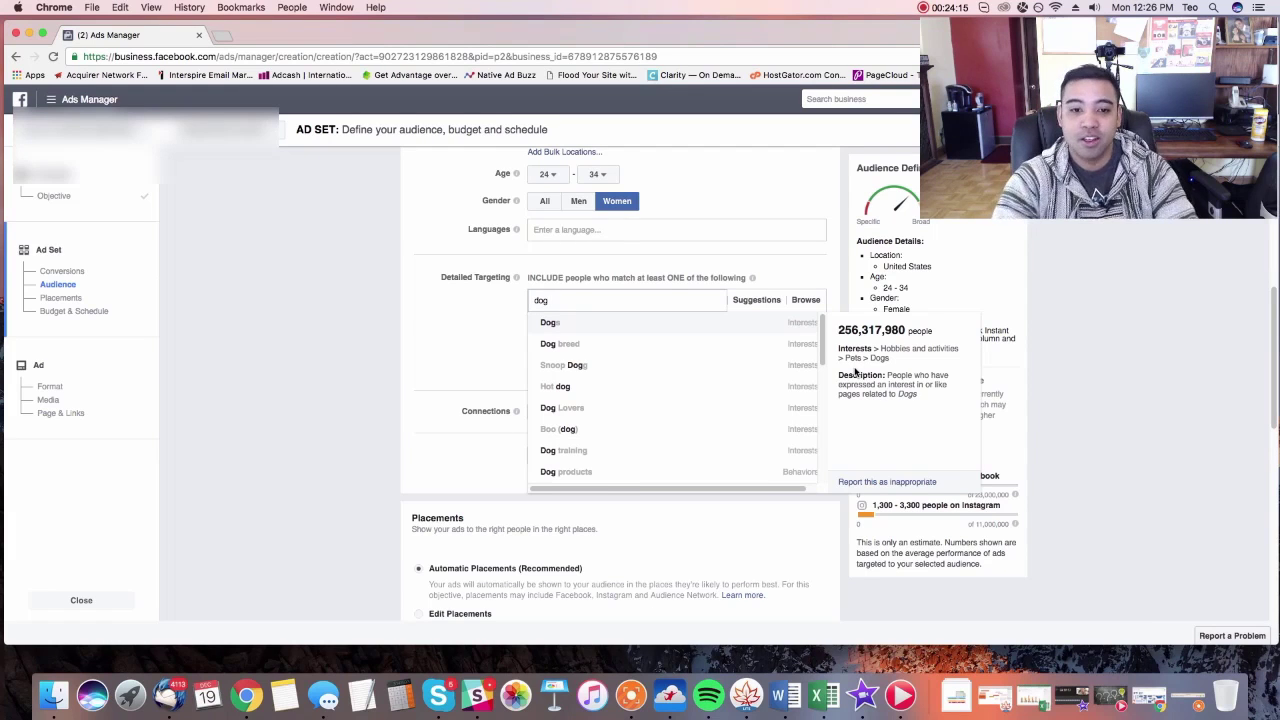
pyautogui.press('BackSpace')
pyautogui.press('BackSpace')
pyautogui.press('BackSpace')
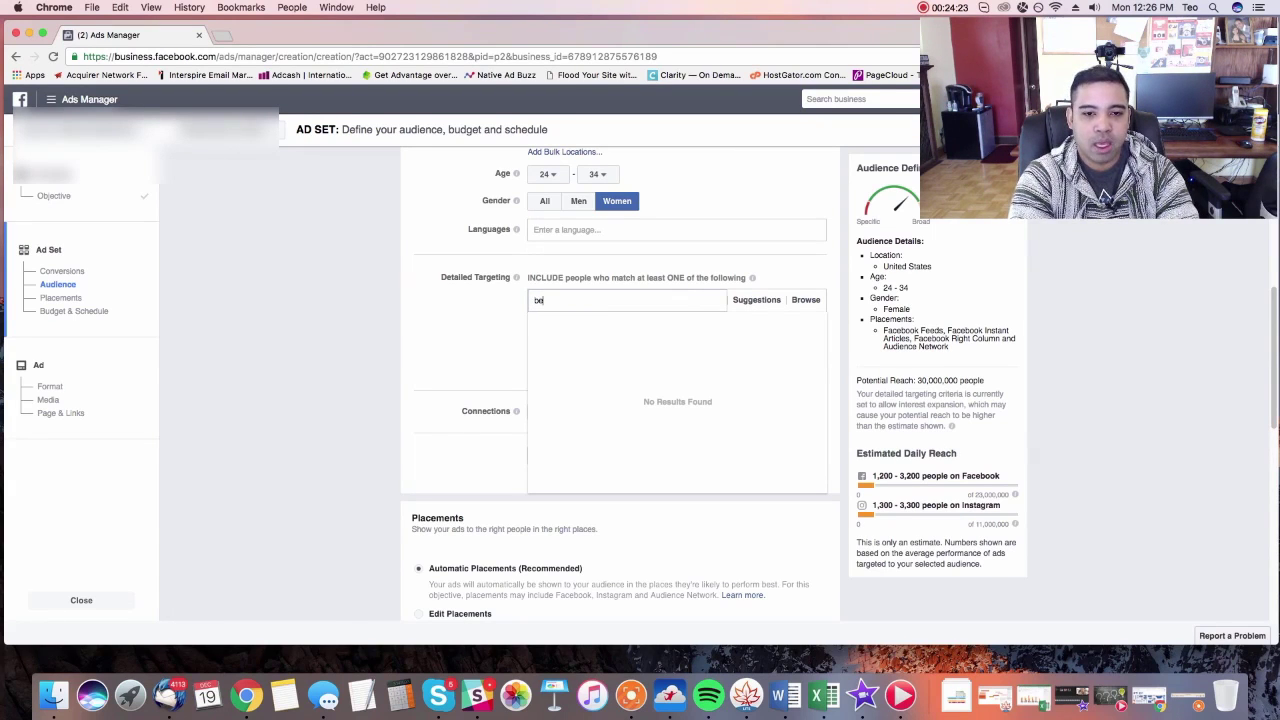
# Step: Try out the Dog owners purchase behavior, found with a pet behavior search in detailed targeting, and remove it again
pyautogui.write('pet behavior')
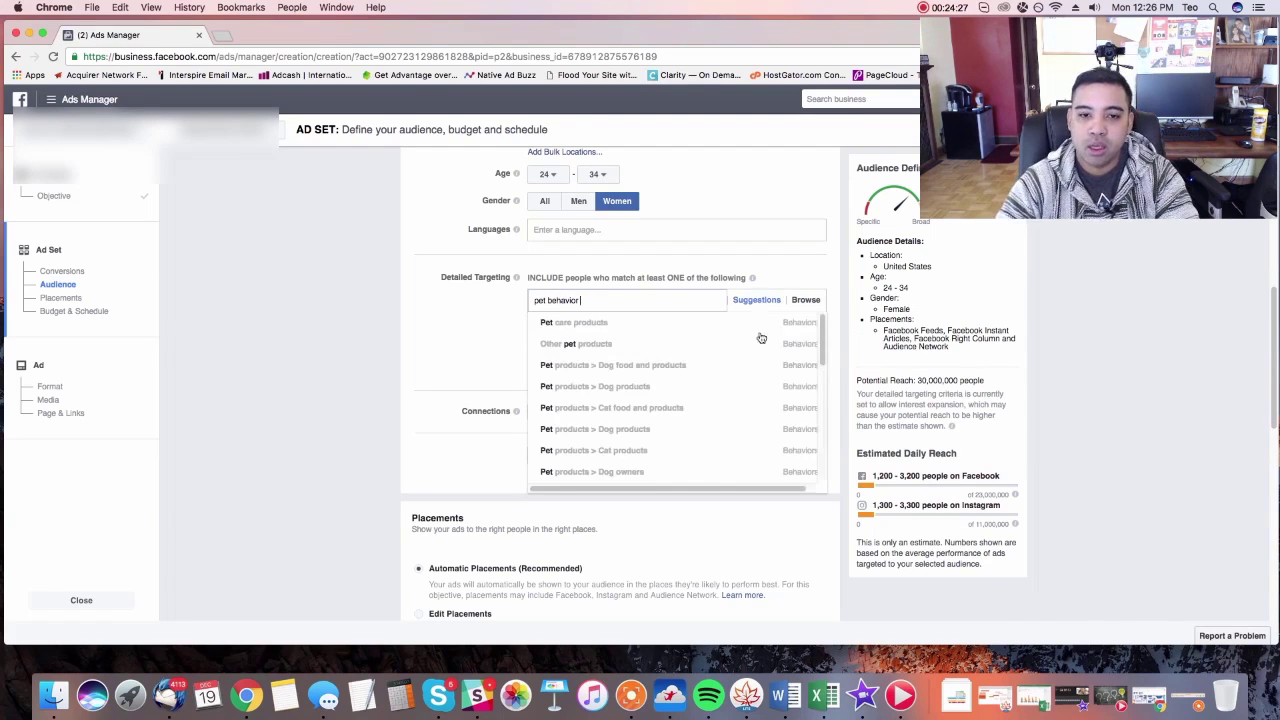
pyautogui.moveTo(821, 322)
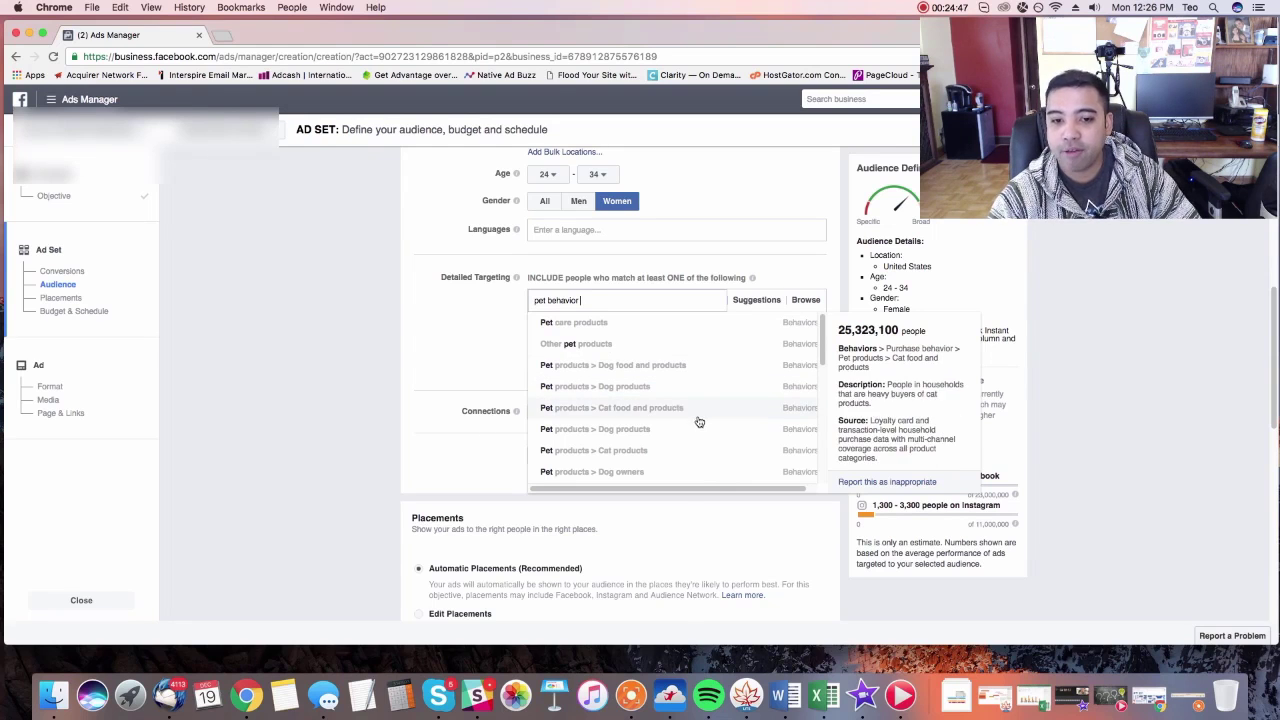
pyautogui.scroll(-1, 690, 415)
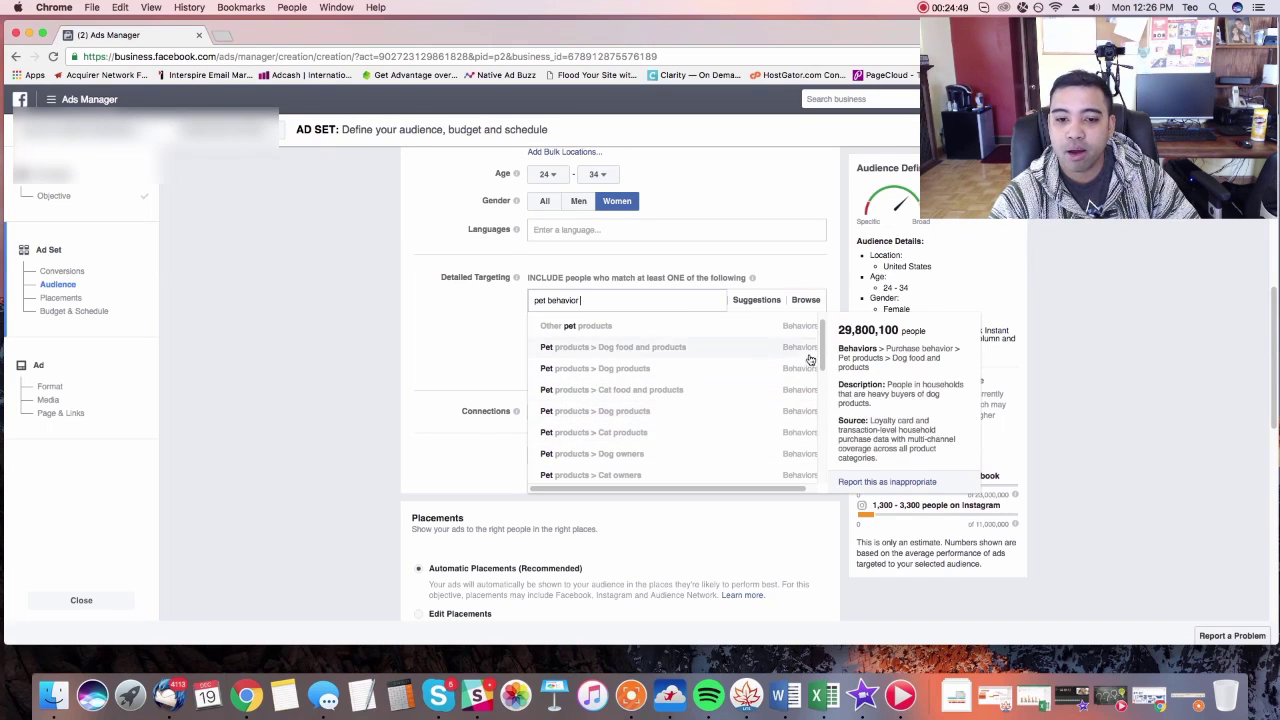
pyautogui.moveTo(823, 340); pyautogui.dragTo(823, 368)
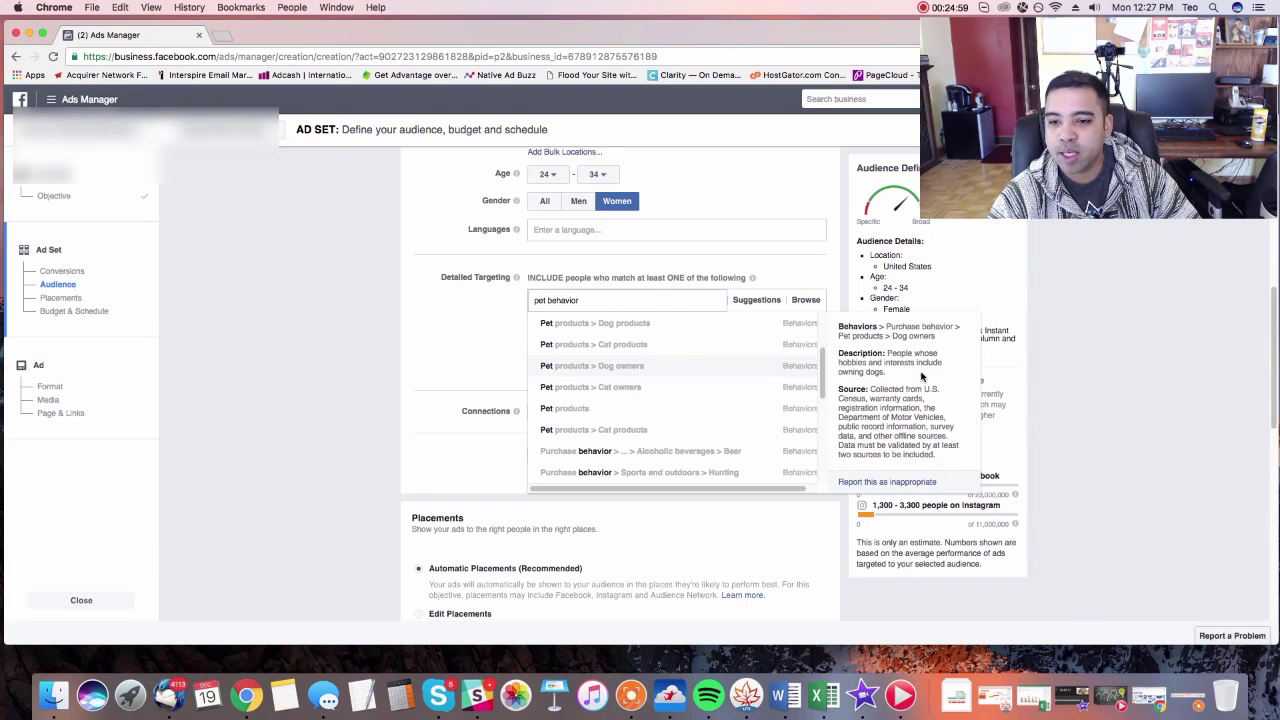
pyautogui.scroll(-1, 925, 378)
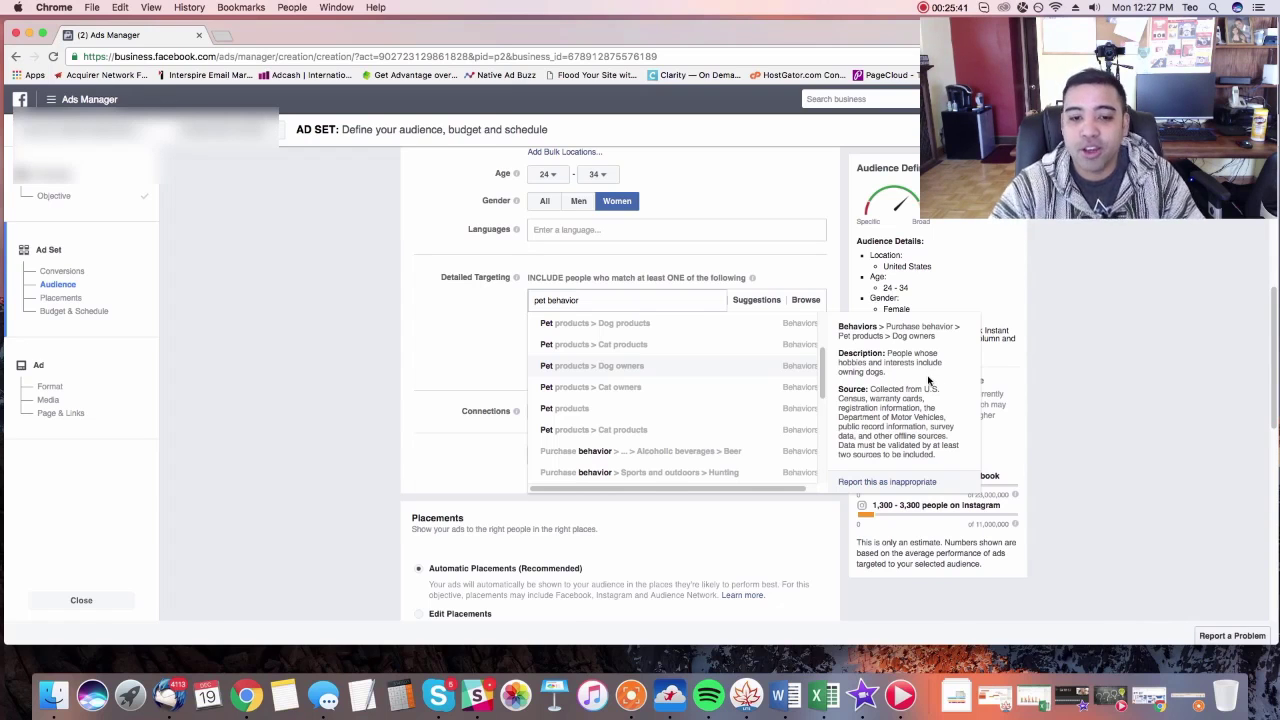
pyautogui.click(685, 369)
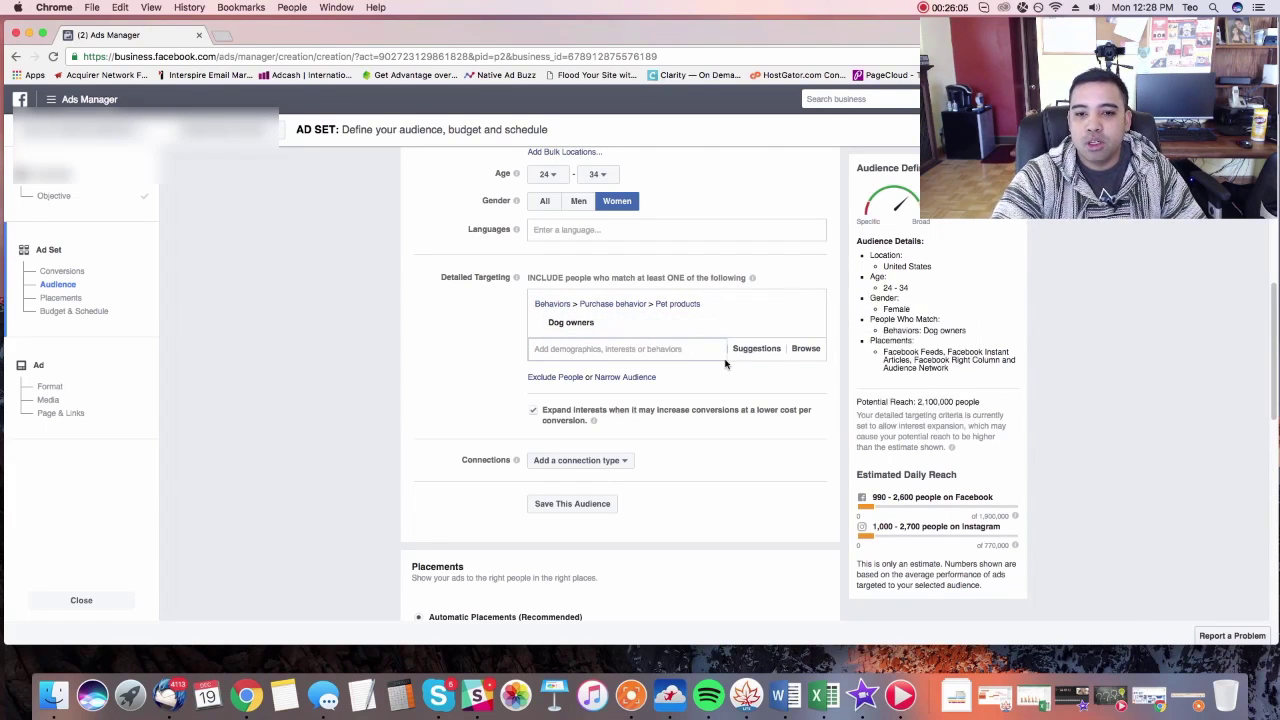
pyautogui.click(800, 309)
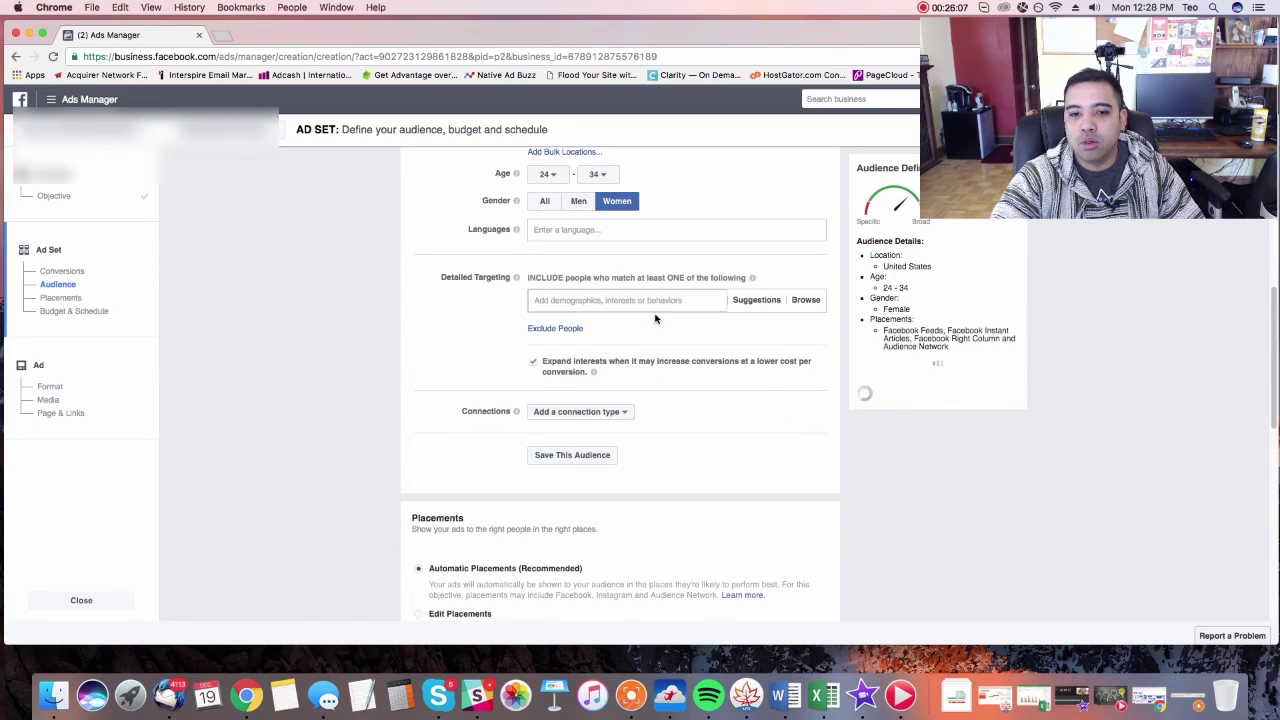
# Step: Search detailed targeting for dog magazine and add the Your Dog Magazine interest
pyautogui.click(660, 301)
pyautogui.write('dog')
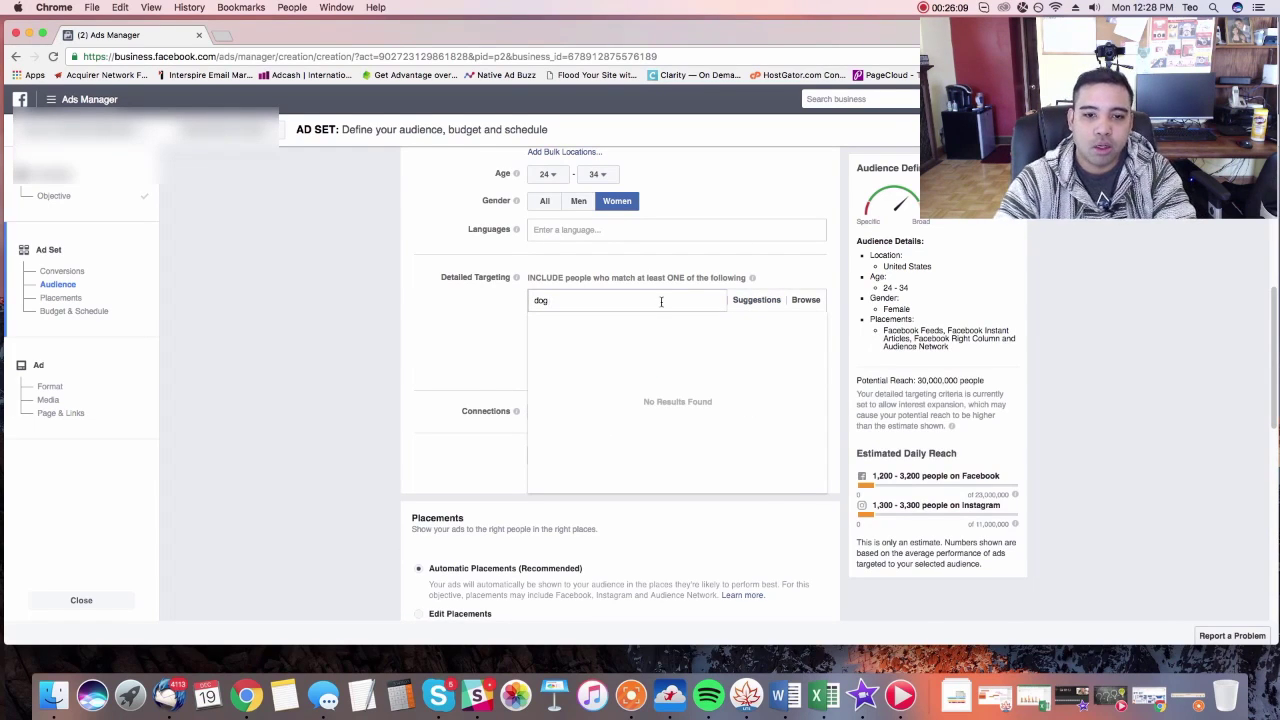
pyautogui.press('BackSpace')
pyautogui.press('BackSpace')
pyautogui.press('BackSpace')
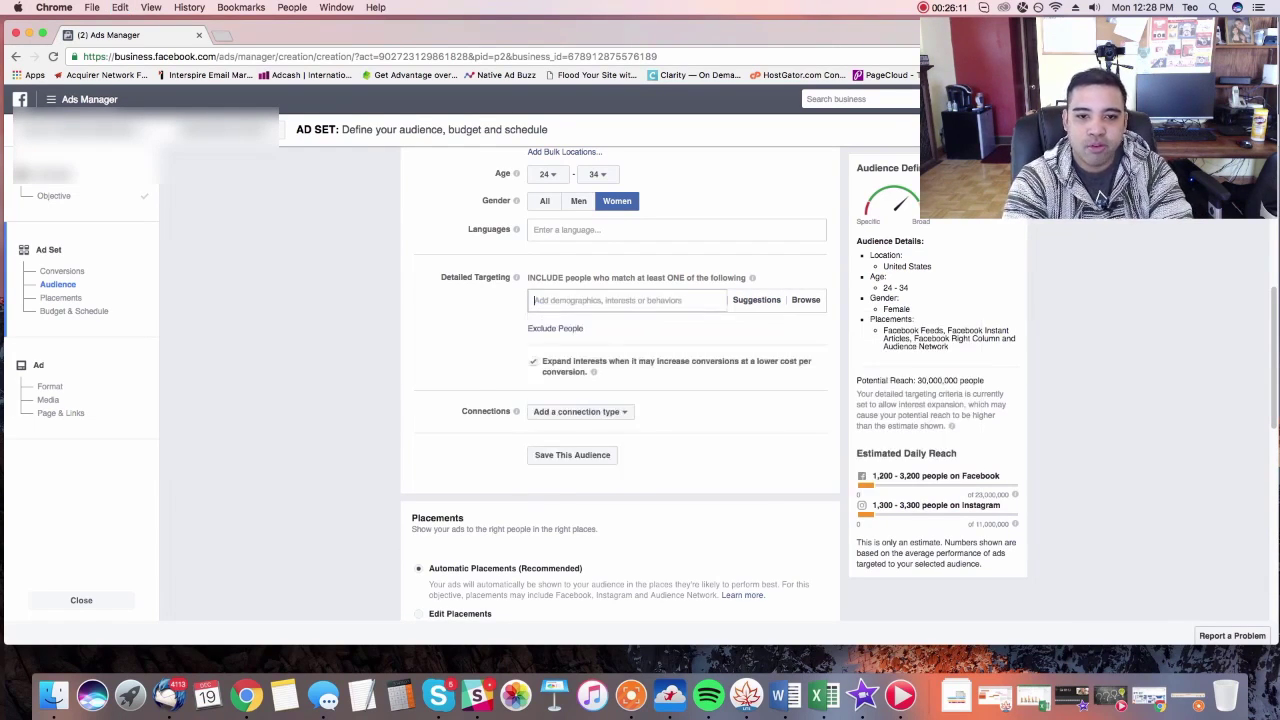
pyautogui.write('d')
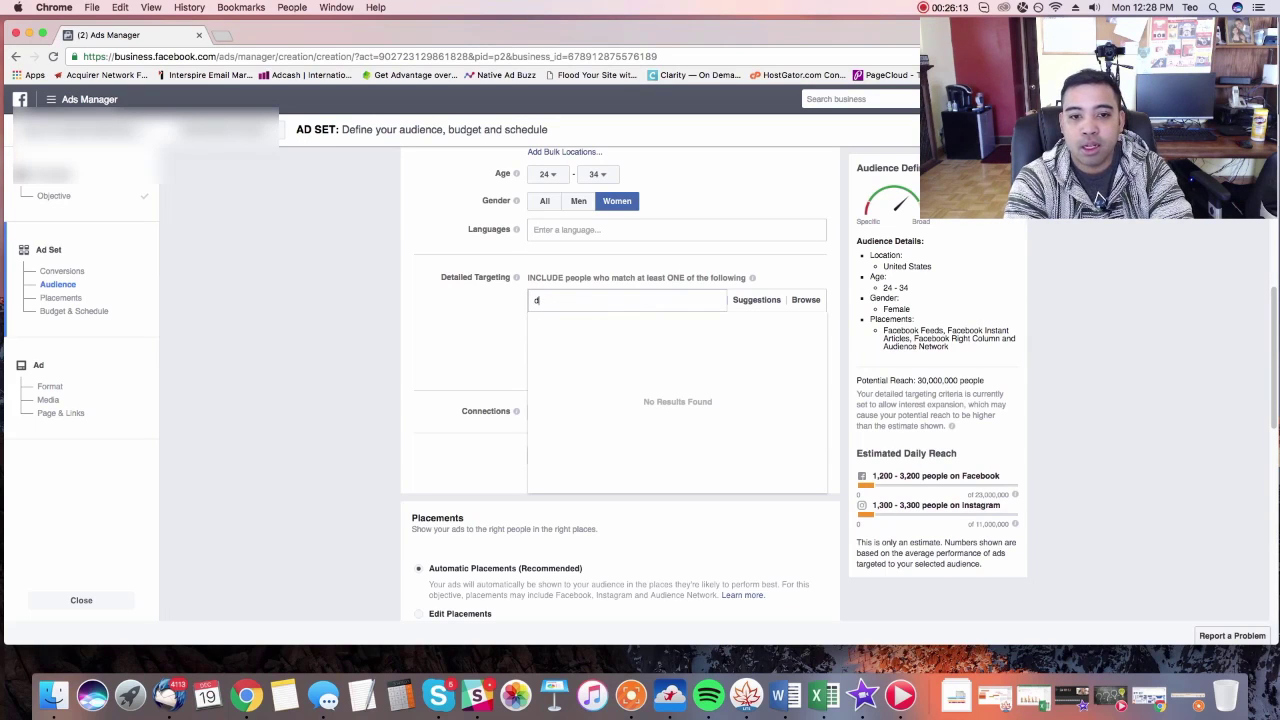
pyautogui.write('og magazine')
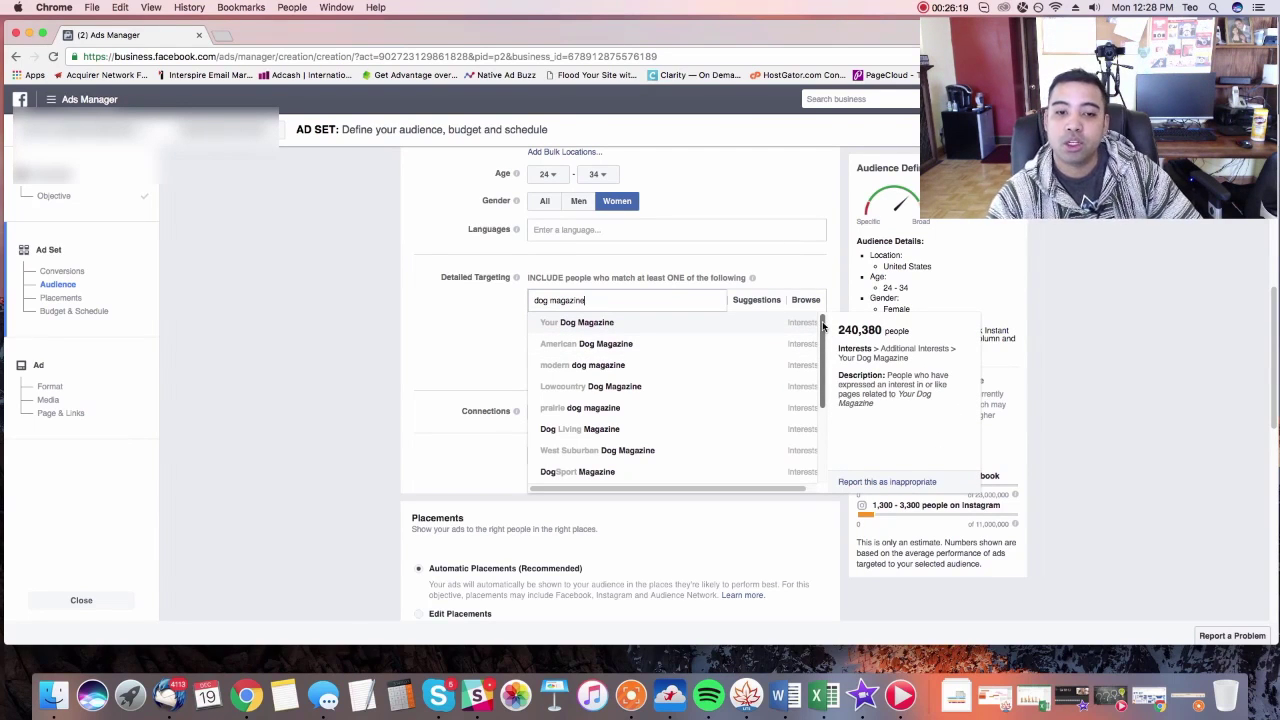
pyautogui.click(765, 326)
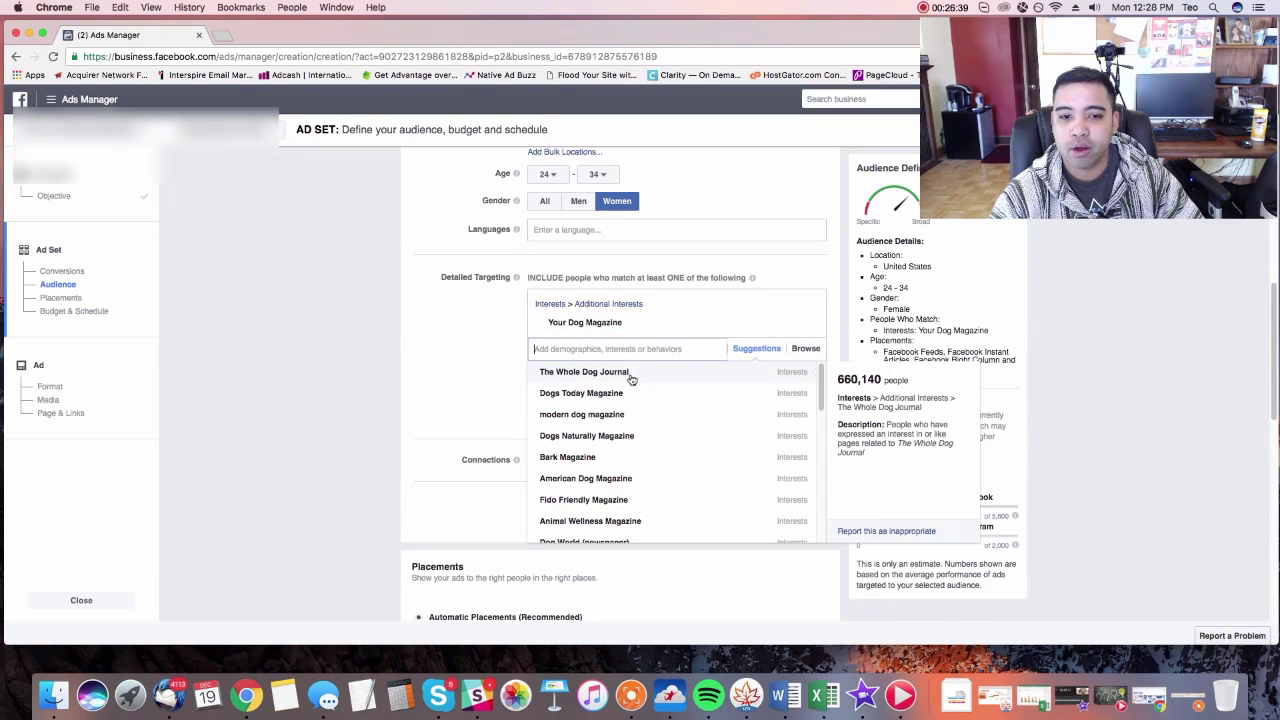
# Step: Add the suggested interests The Whole Dog Journal, modern dog magazine, Bark Magazine and Dogs Today Magazine
pyautogui.click(631, 376)
pyautogui.click(641, 389)
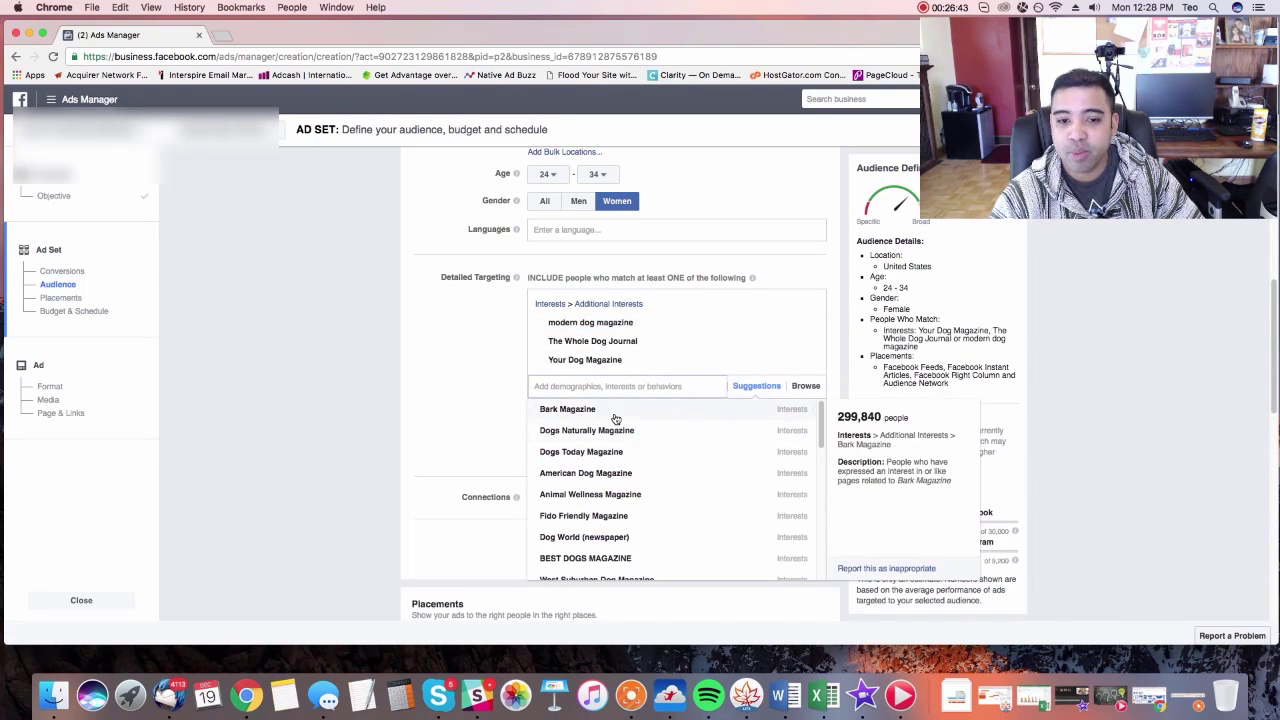
pyautogui.click(615, 411)
pyautogui.click(640, 430)
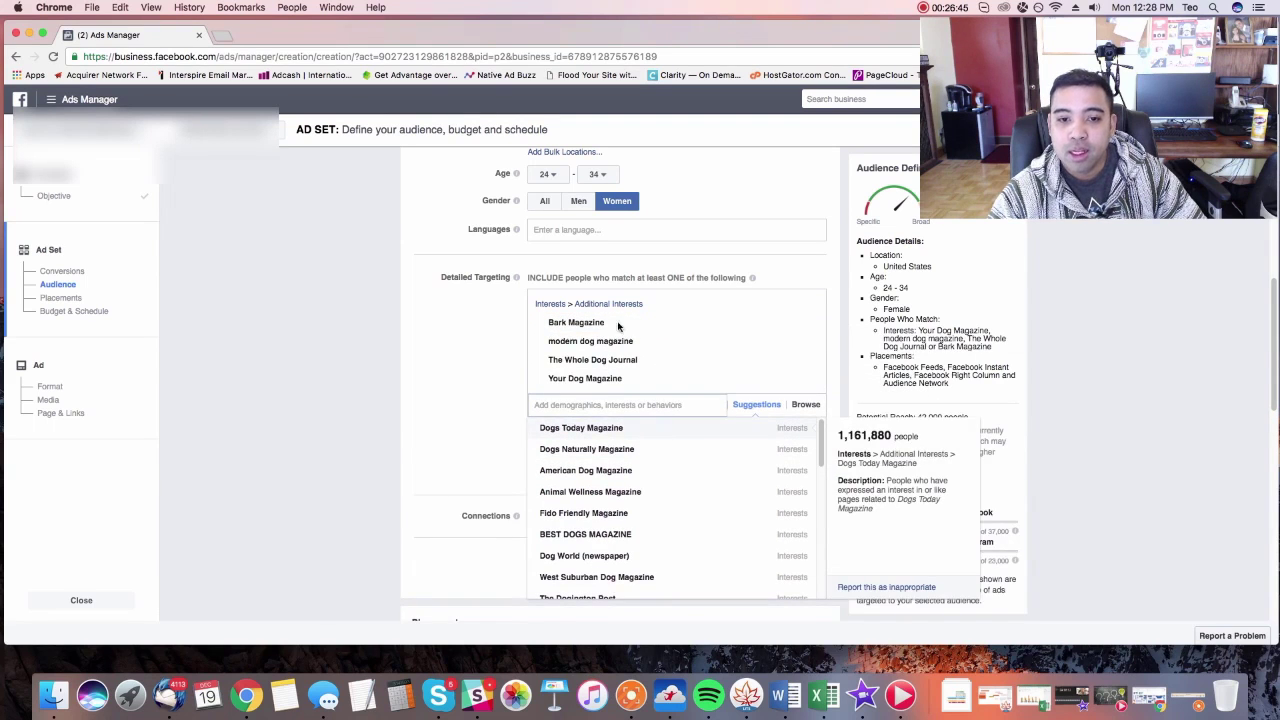
# Step: Add the suggested interests Dogs Naturally Magazine, American Dog Magazine, Animal Wellness Magazine and Fido Friendly Magazine
pyautogui.moveTo(595, 407)
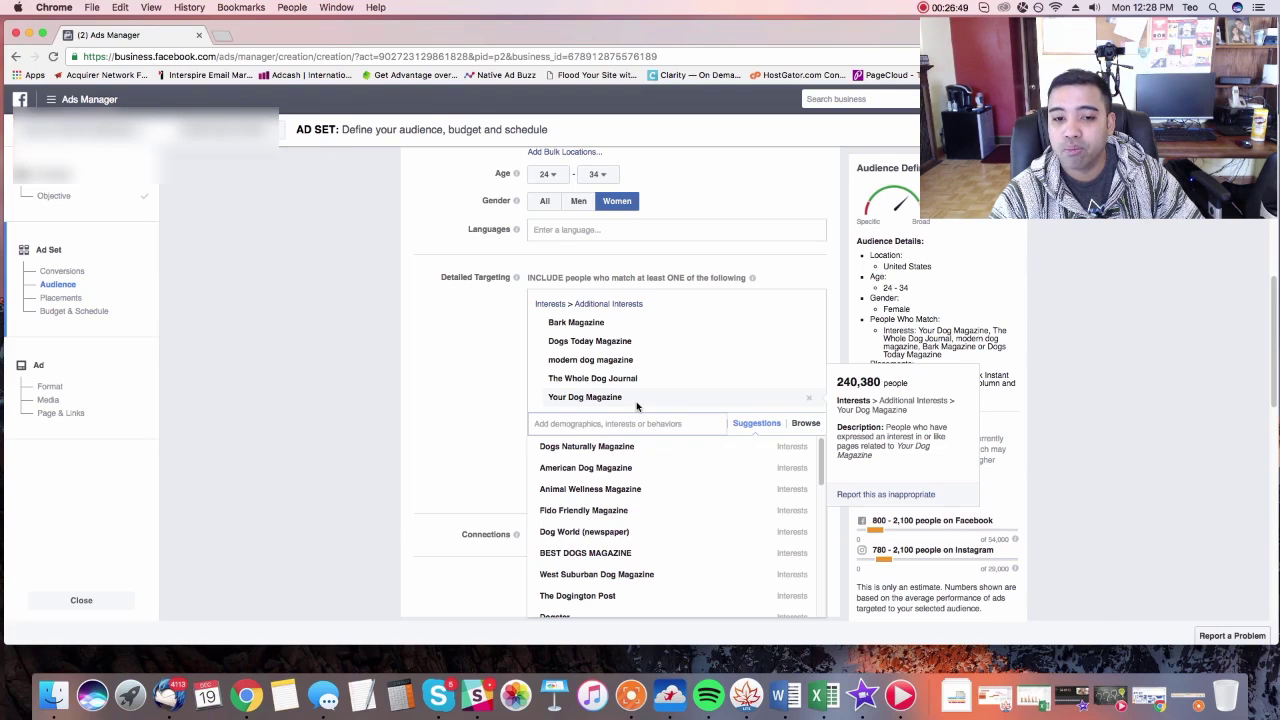
pyautogui.click(656, 449)
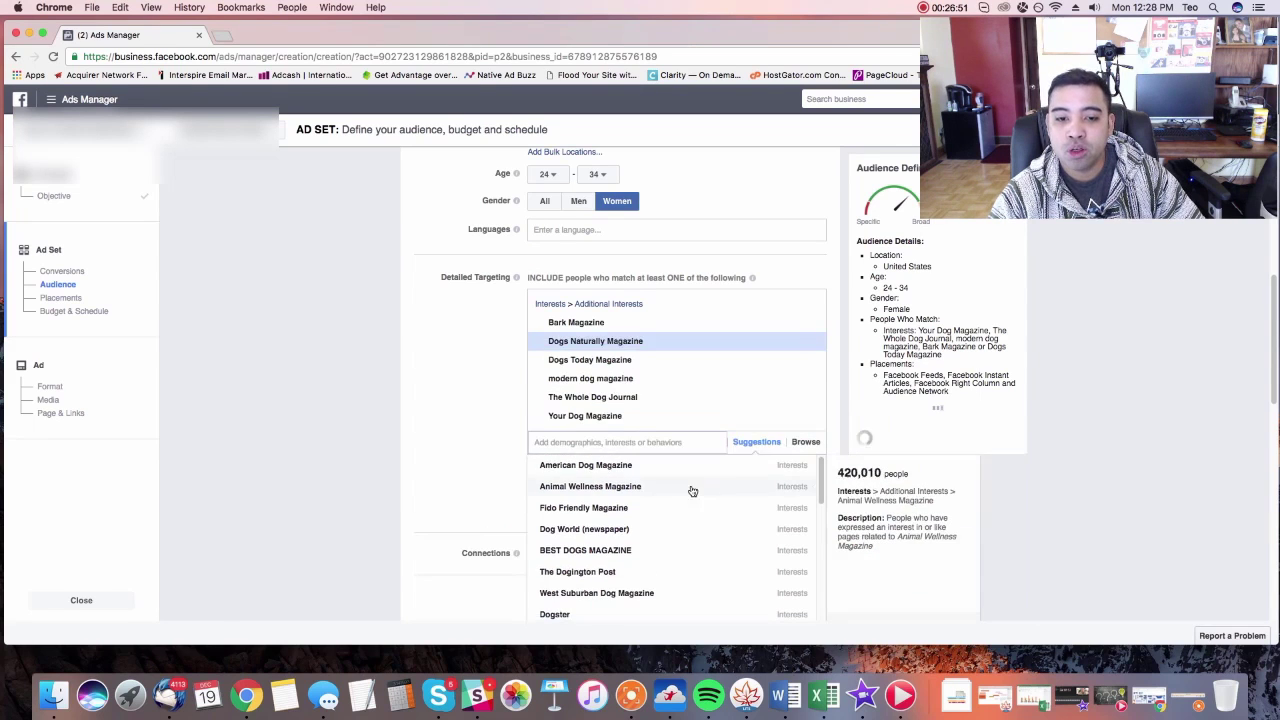
pyautogui.click(625, 467)
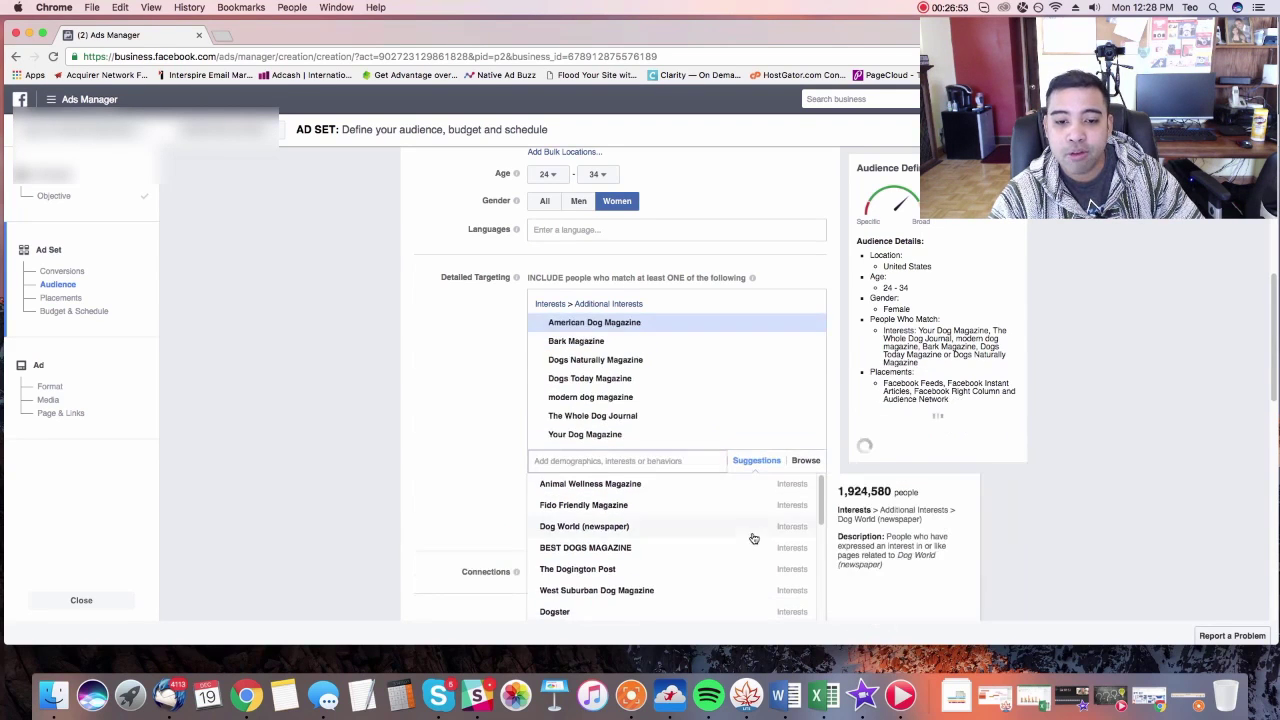
pyautogui.click(662, 486)
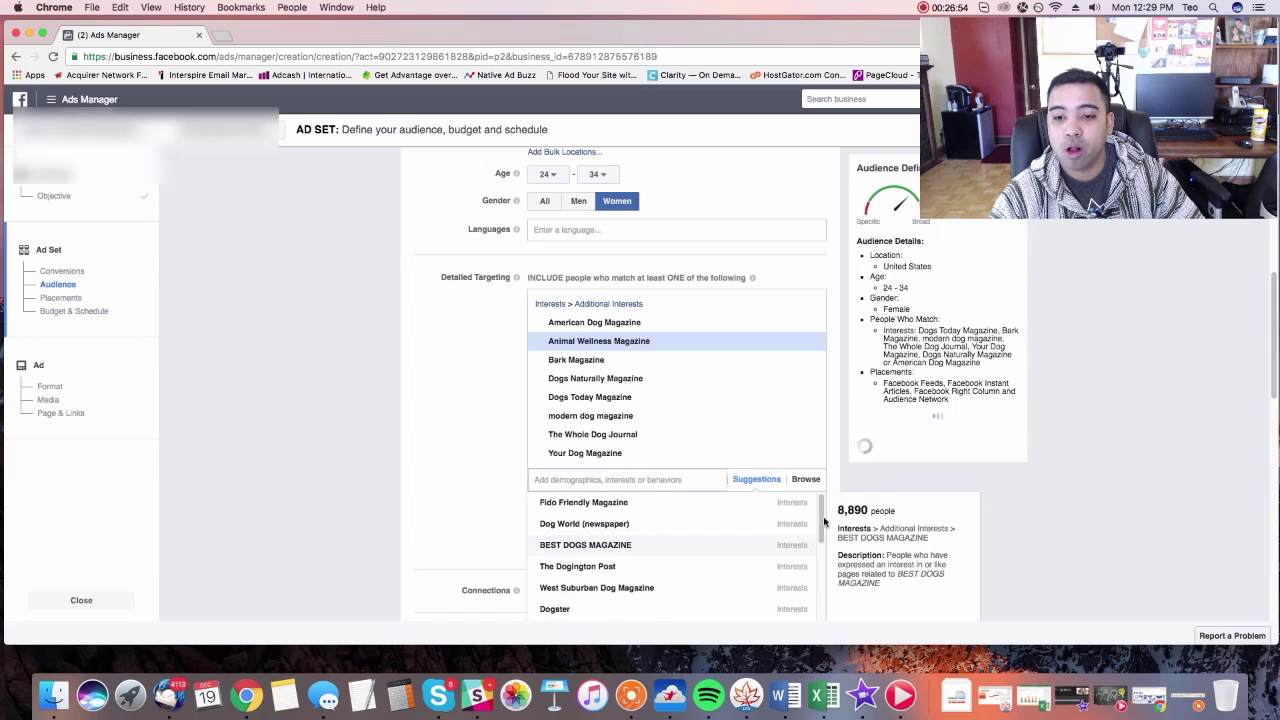
pyautogui.click(647, 508)
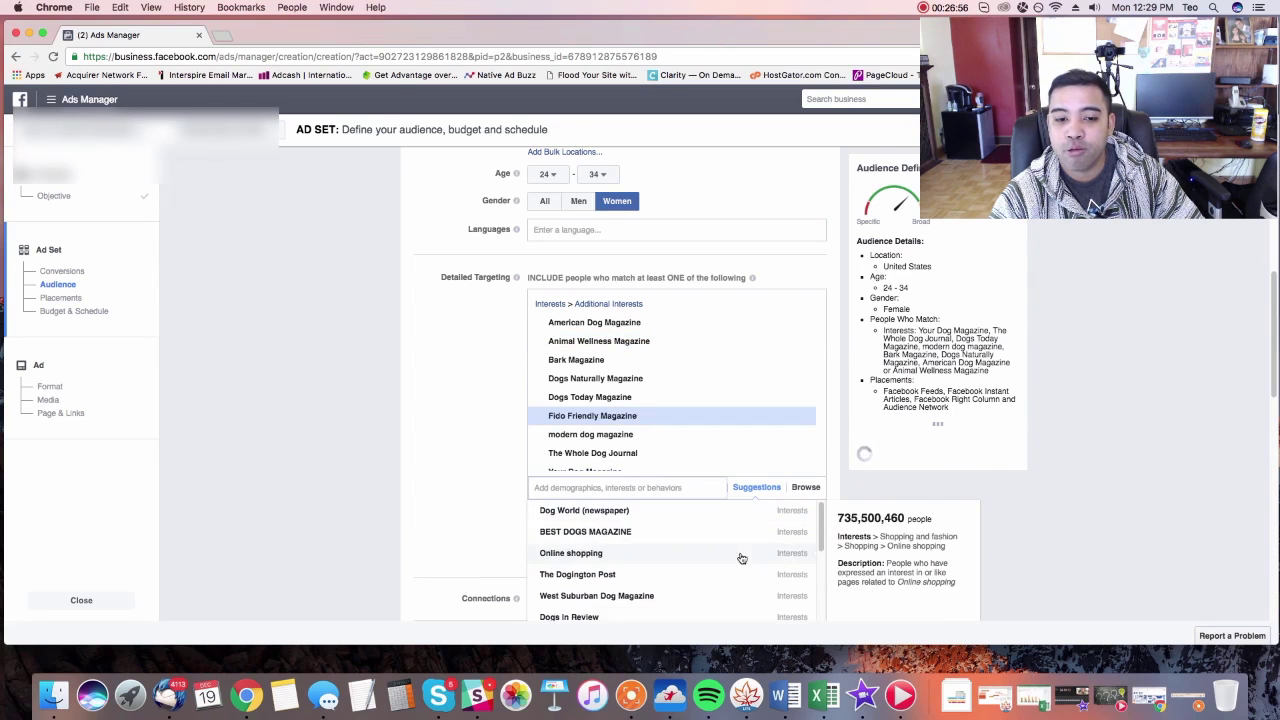
# Step: Add the suggested interests Dog World (newspaper), The Dogington Post and Dog Living Magazine to detailed targeting
pyautogui.click(632, 515)
pyautogui.click(615, 510)
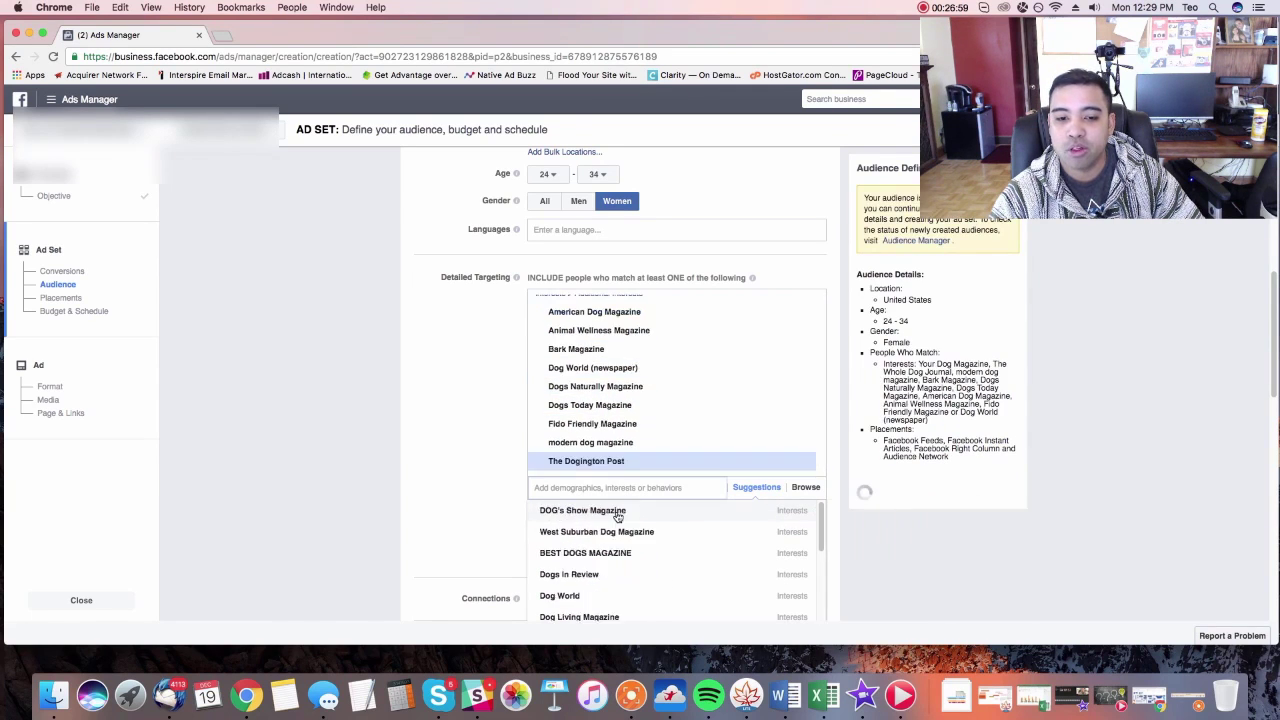
pyautogui.moveTo(629, 551)
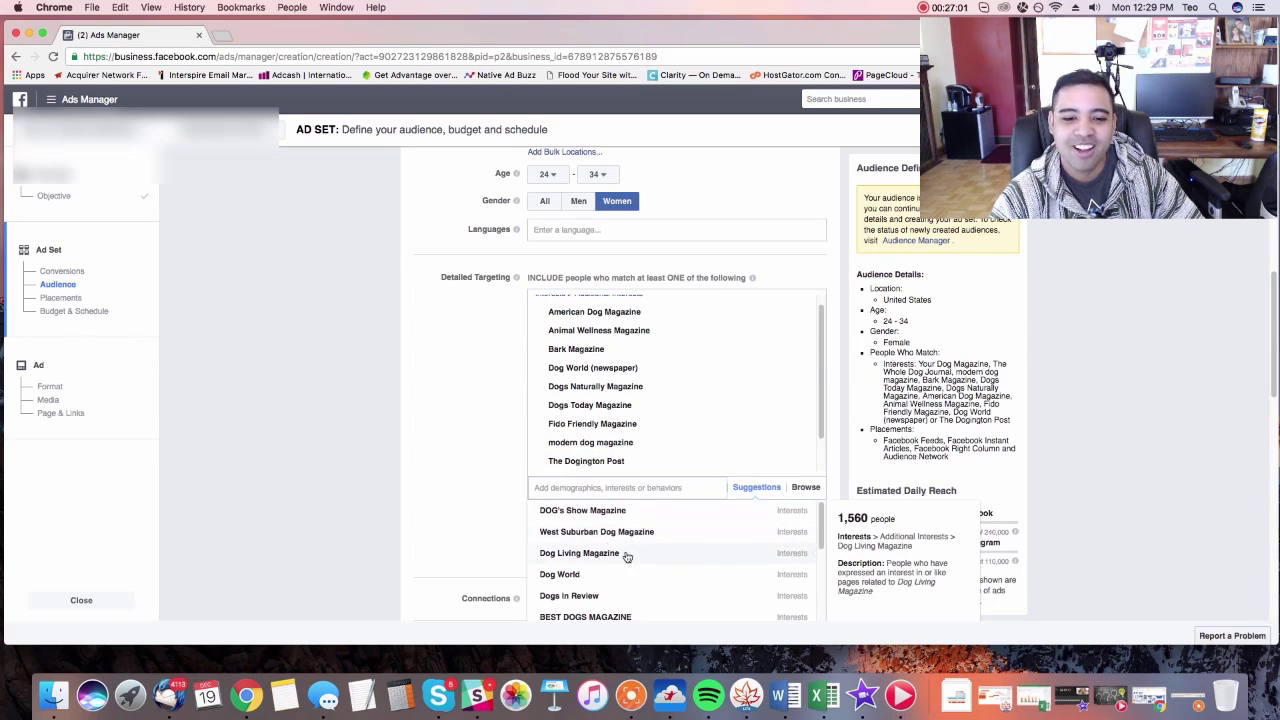
pyautogui.click(1098, 454)
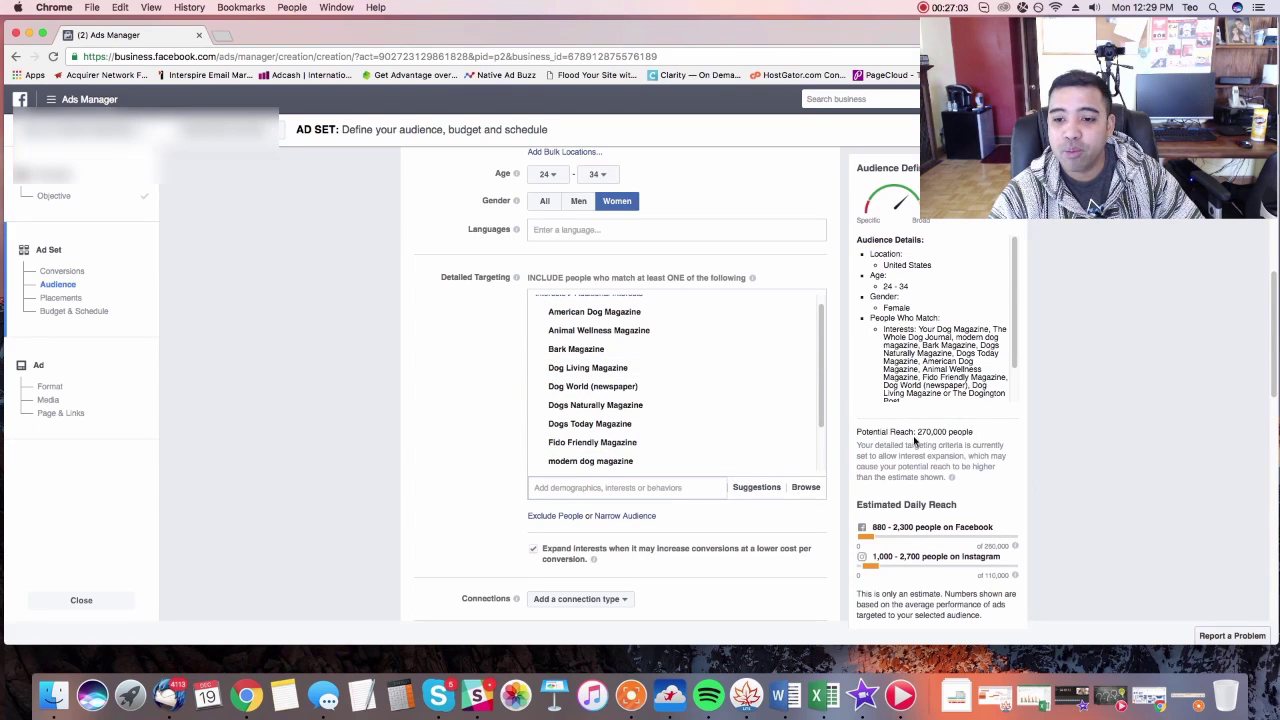
pyautogui.scroll(-2, 1063, 458)
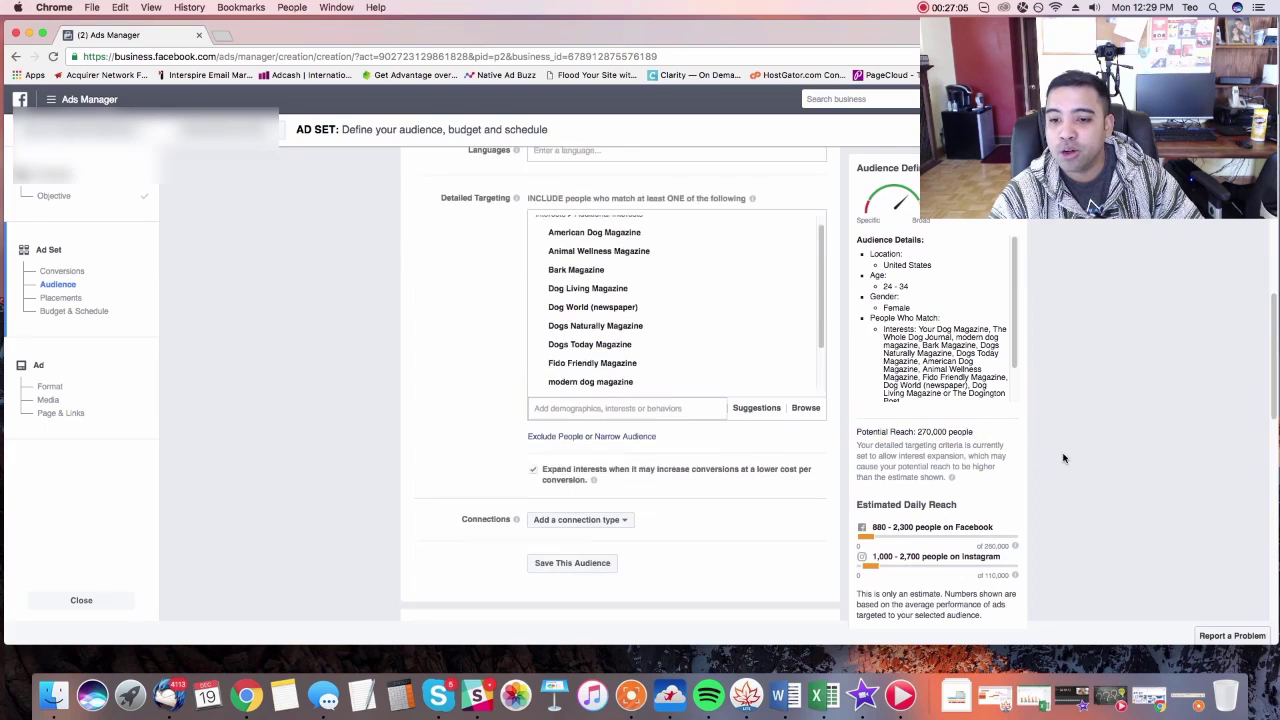
# Step: Add the suggested interests Lowcountry Dog Magazine, CityDog Magazine, Dog Coach Magazine, DOG's Show Magazine, West Suburban Dog Magazine and DogSport Magazine
pyautogui.click(584, 408)
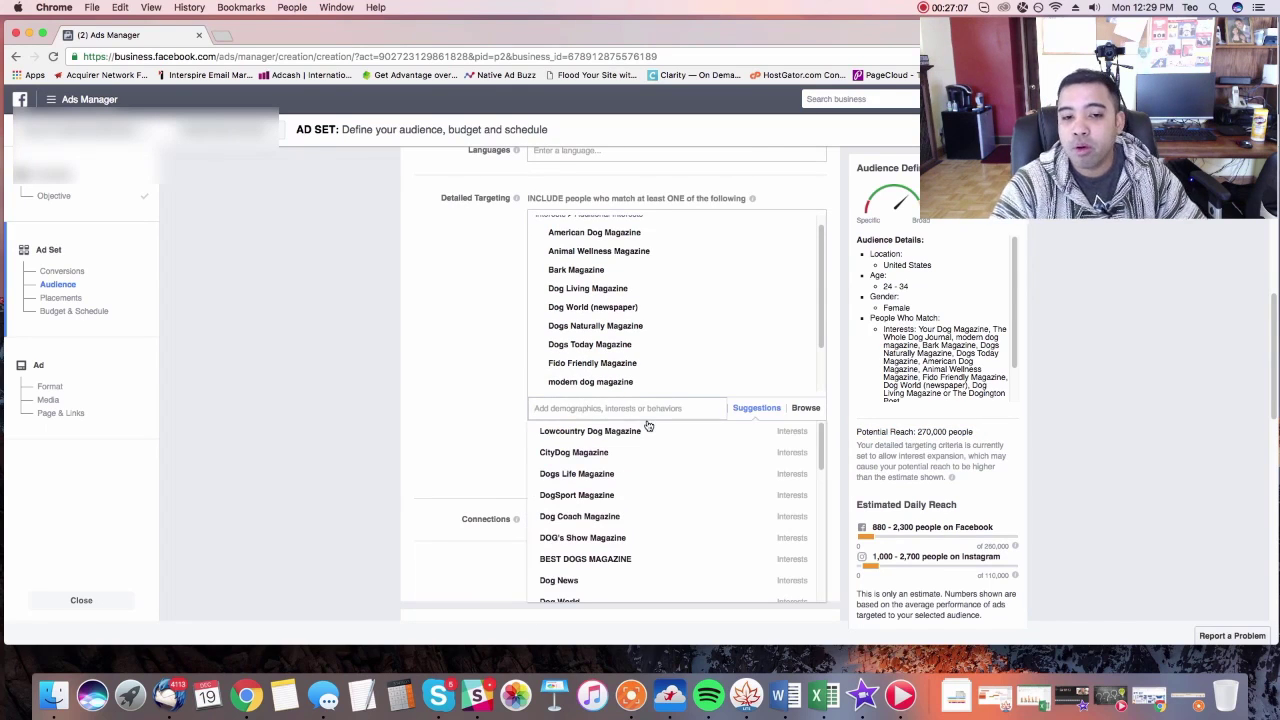
pyautogui.moveTo(648, 428)
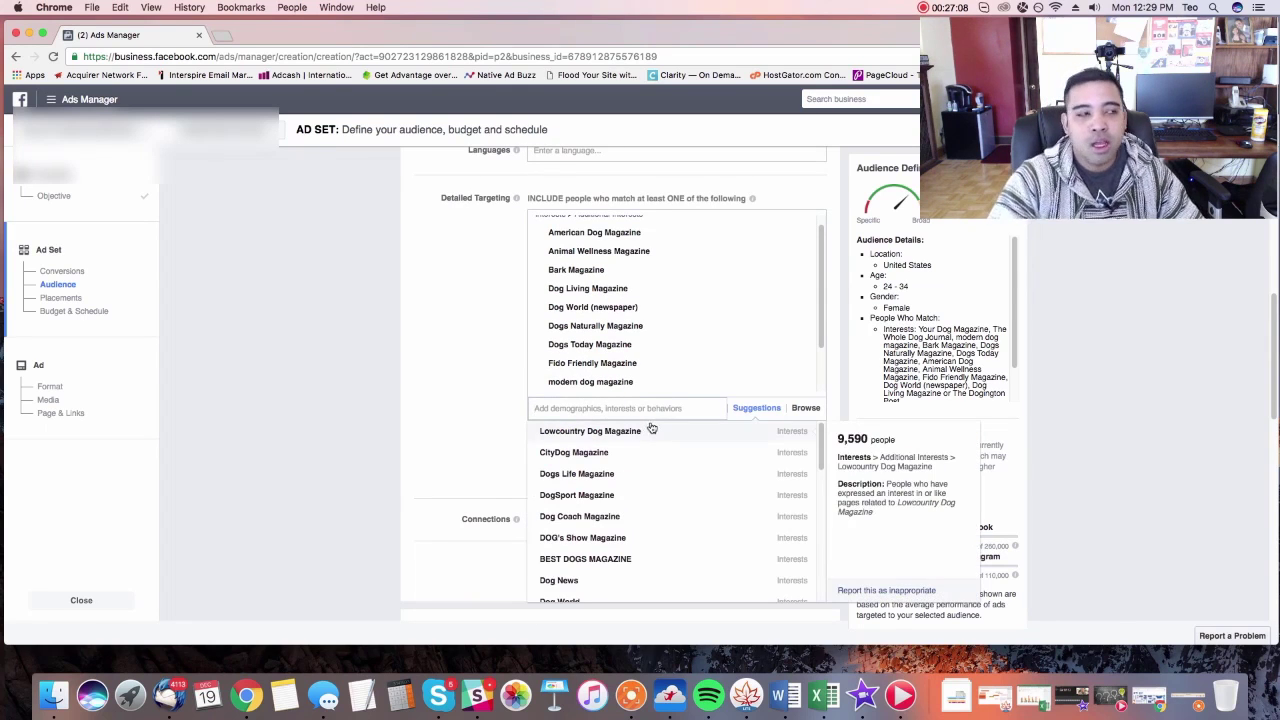
pyautogui.click(745, 441)
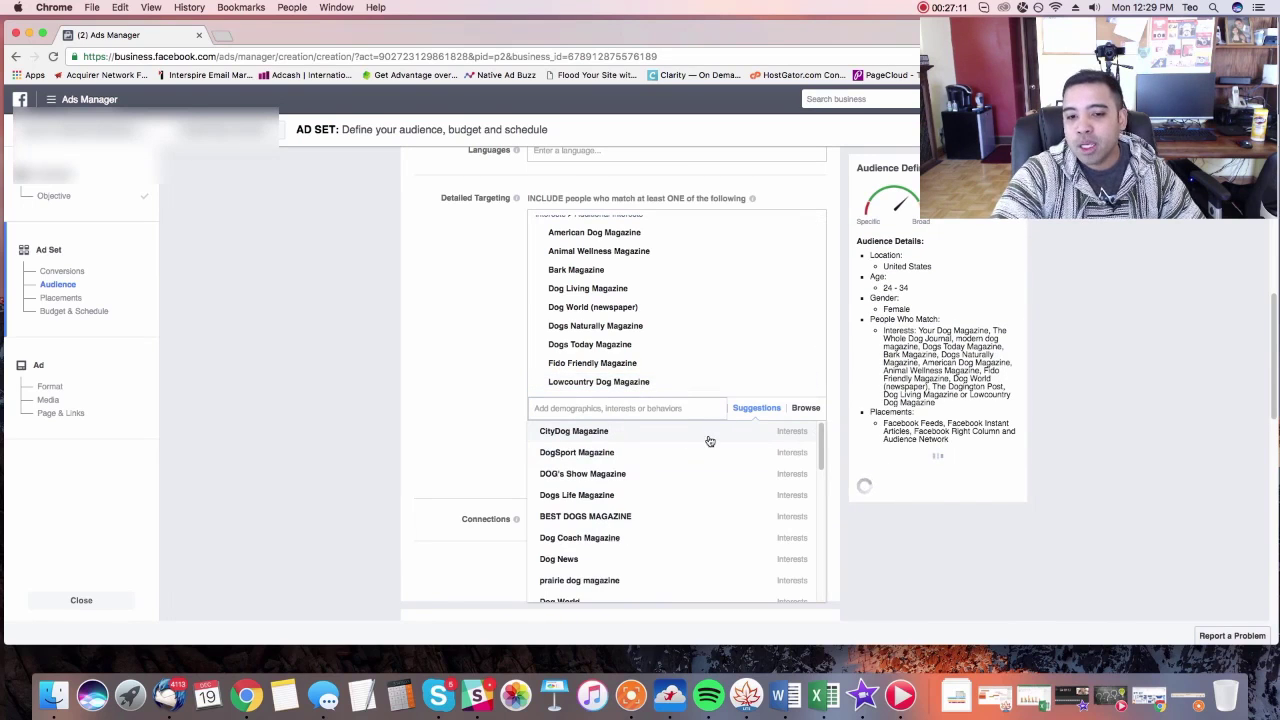
pyautogui.click(709, 441)
pyautogui.click(643, 440)
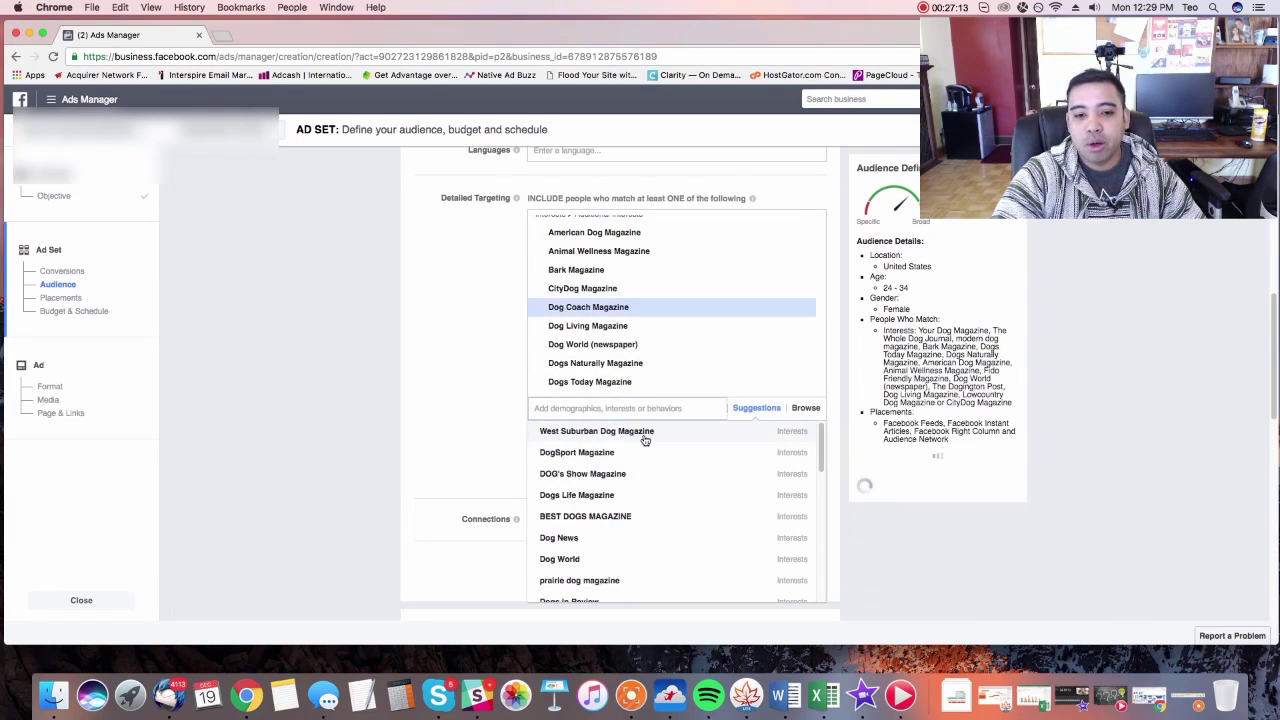
pyautogui.click(642, 440)
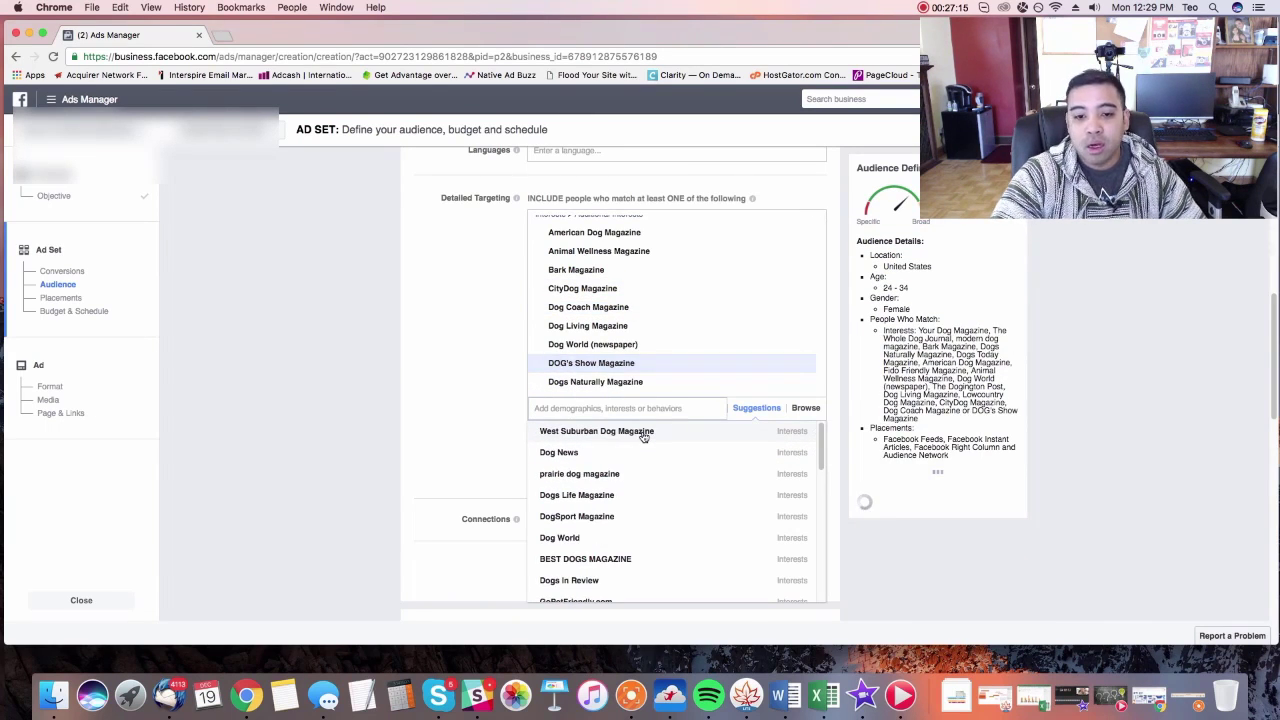
pyautogui.click(643, 437)
pyautogui.click(643, 437)
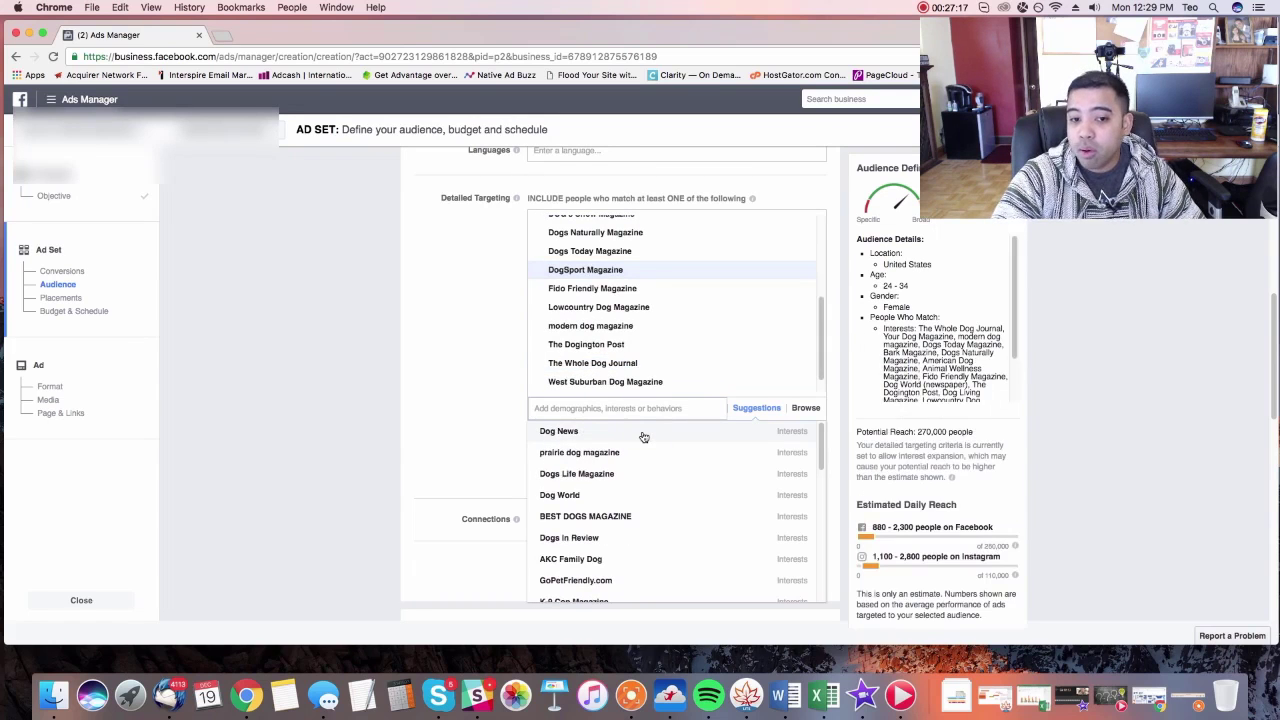
# Step: Add the suggested interests Dog News, prairie dog magazine, Dogs Life Magazine, Dog World and Dogs World
pyautogui.click(643, 437)
pyautogui.click(645, 437)
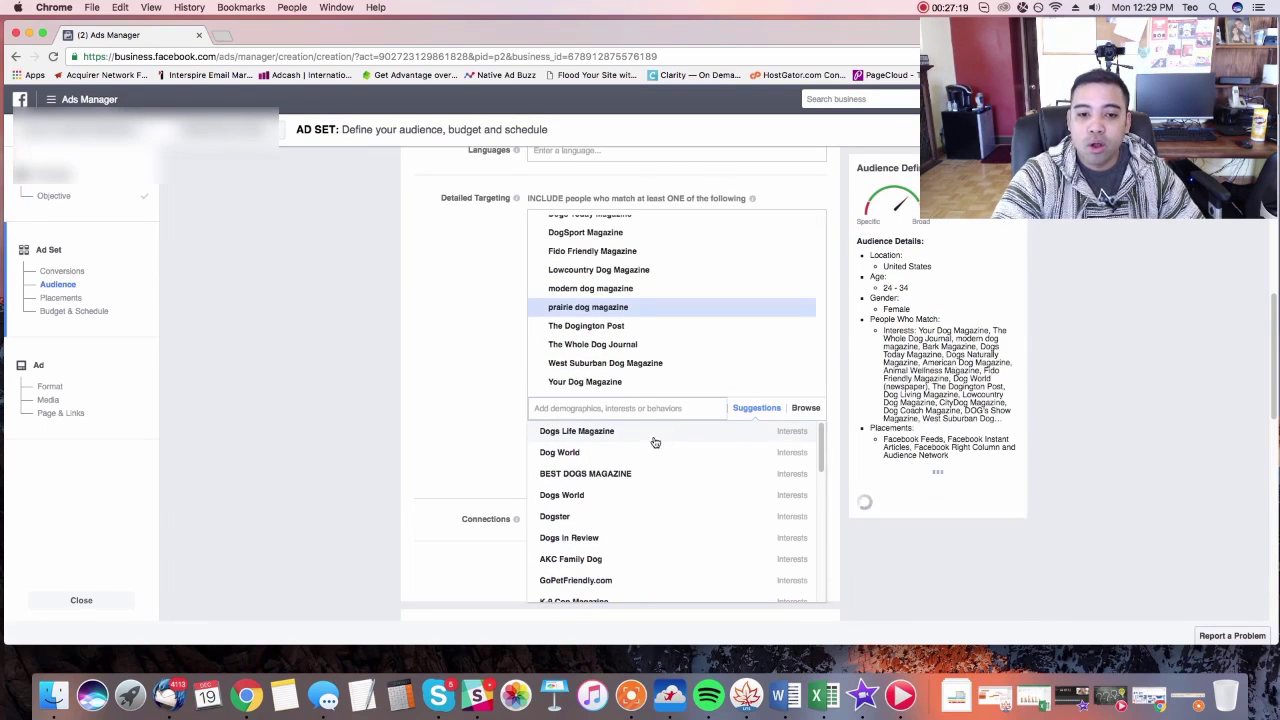
pyautogui.click(655, 440)
pyautogui.click(655, 440)
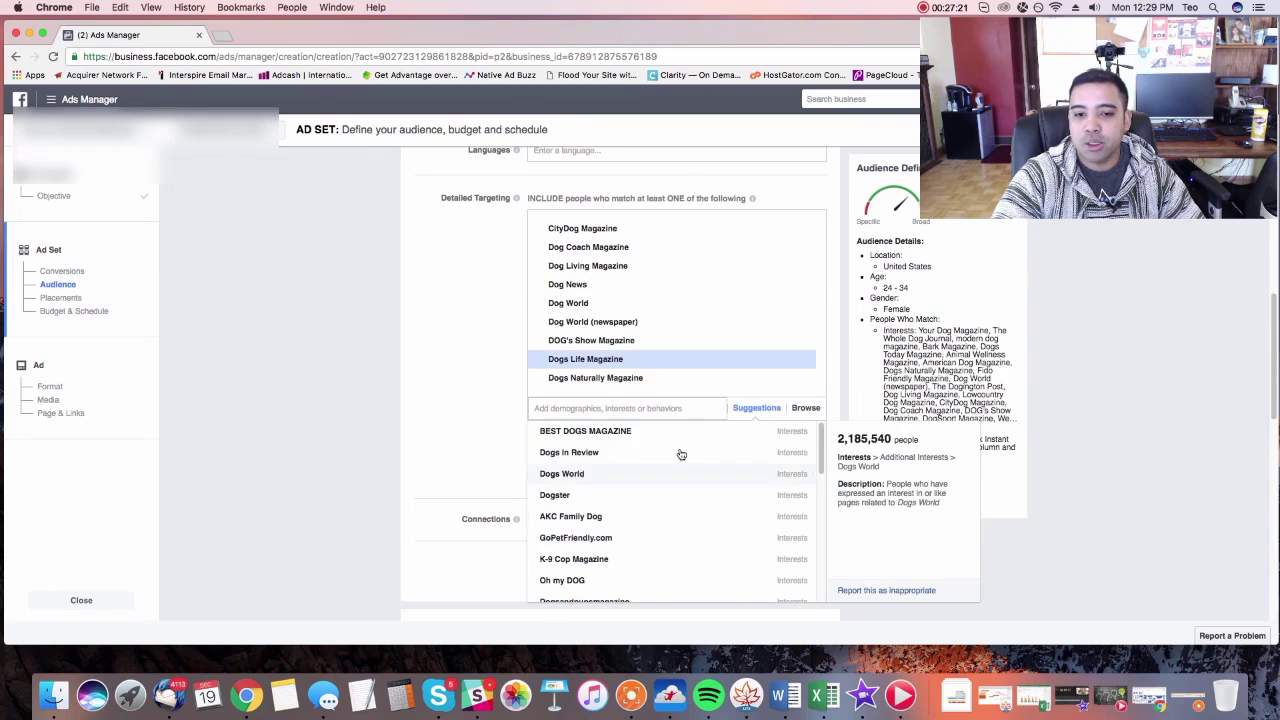
pyautogui.click(645, 438)
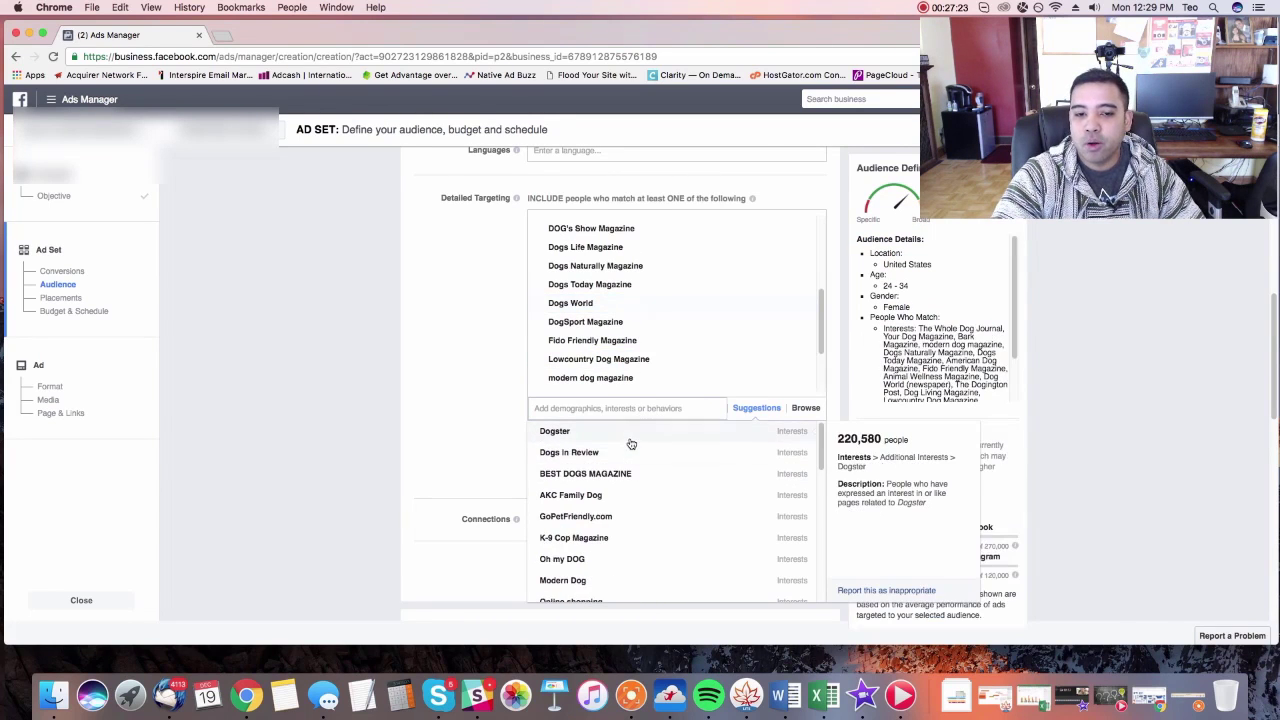
# Step: Add the suggested interests Dogster, Modern Dog, Dogs In Review, BEST DOGS MAGAZINE, GoPetFriendly.com and AKC Family Dog
pyautogui.click(628, 438)
pyautogui.click(625, 440)
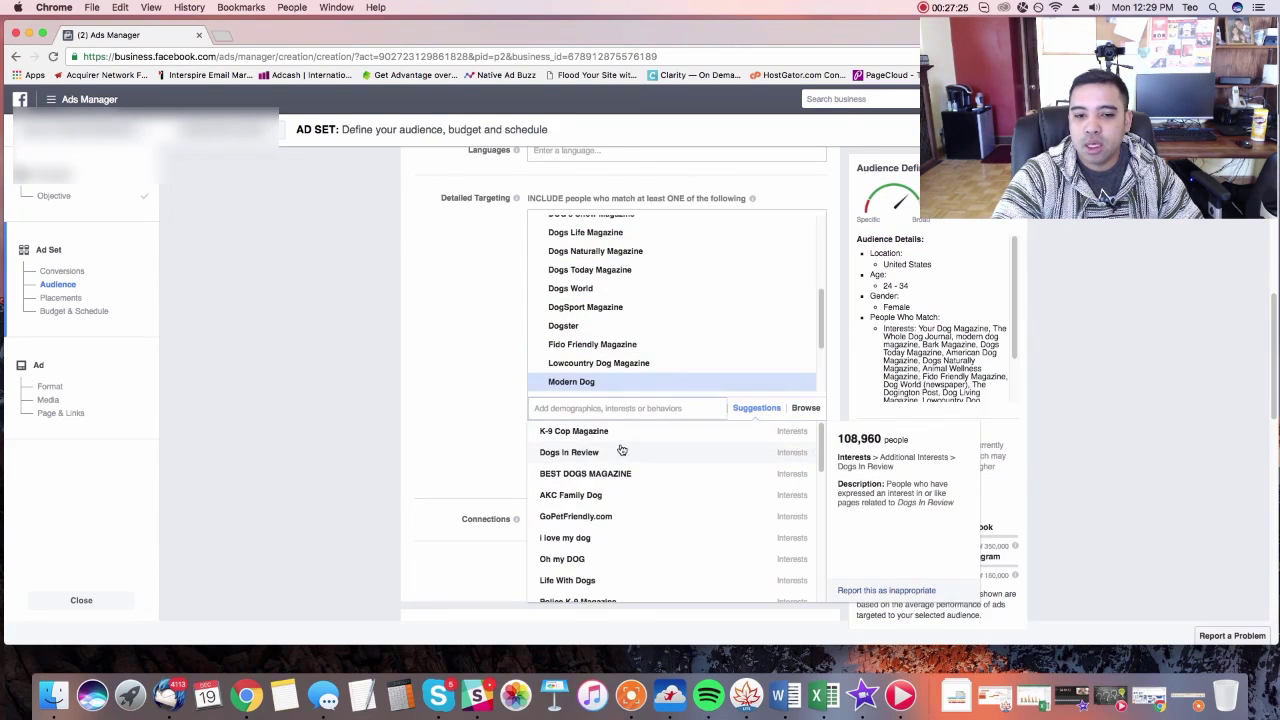
pyautogui.click(622, 440)
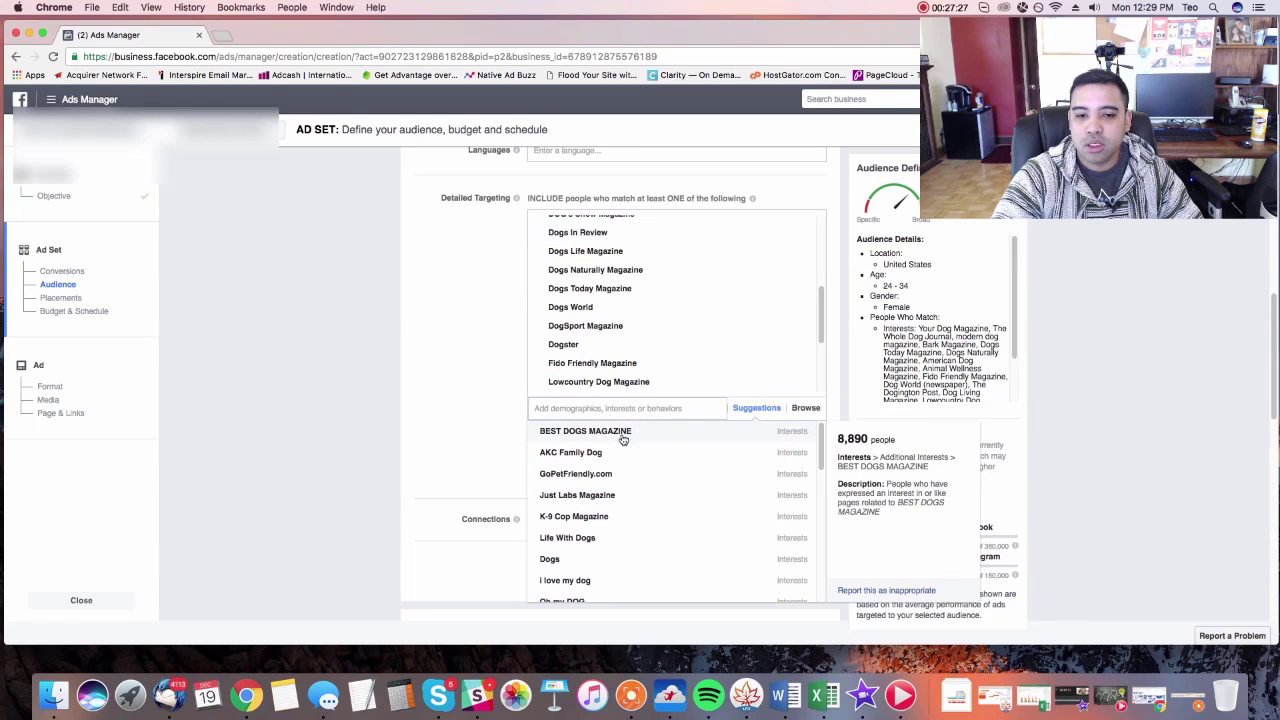
pyautogui.click(622, 440)
pyautogui.click(614, 431)
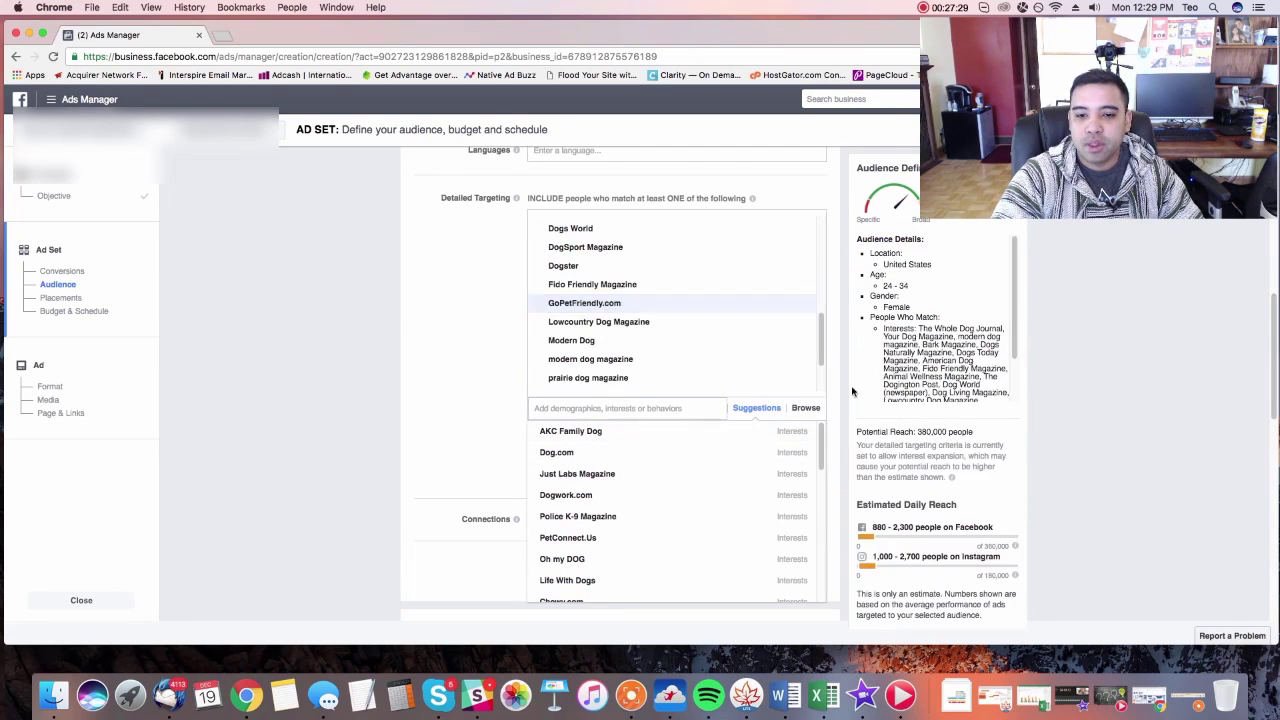
pyautogui.click(720, 448)
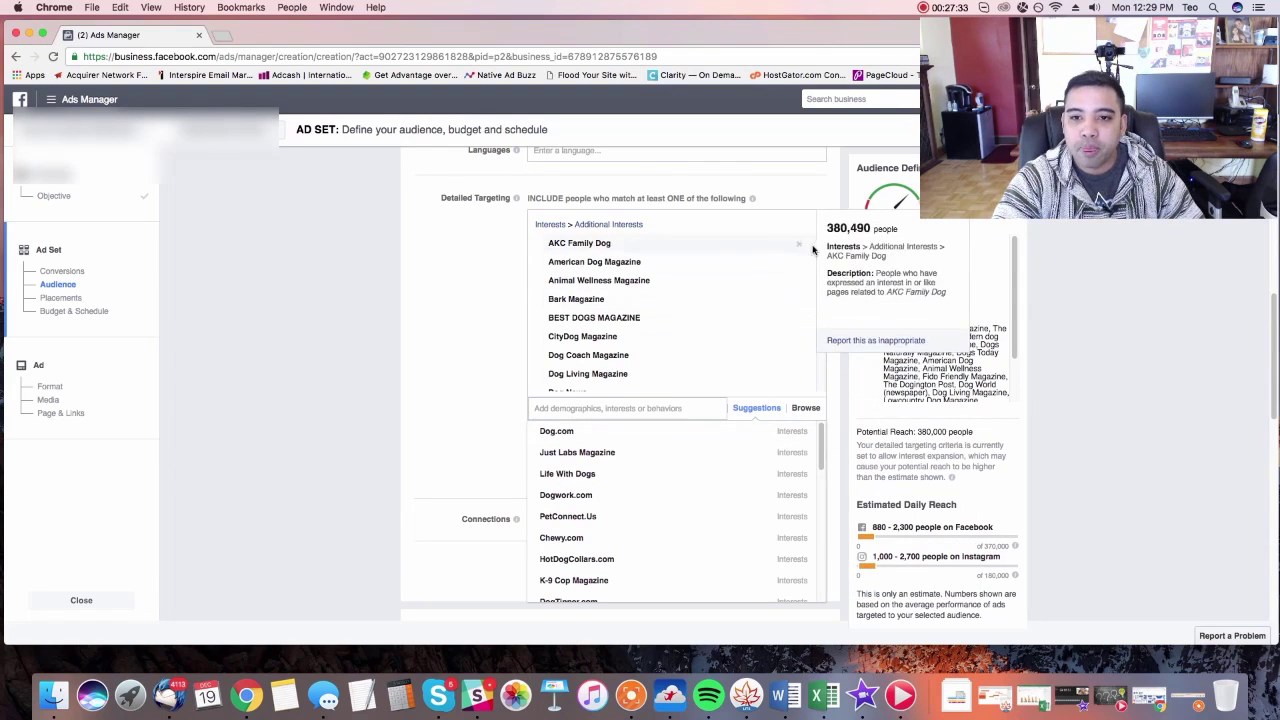
# Step: Add the suggested interests Just Labs Magazine, Dog.com, HotDogCollars.com, Dogwork.com, Puppytoob.com, Dogasaur.com and Chewy.com
pyautogui.moveTo(820, 226); pyautogui.dragTo(817, 363)
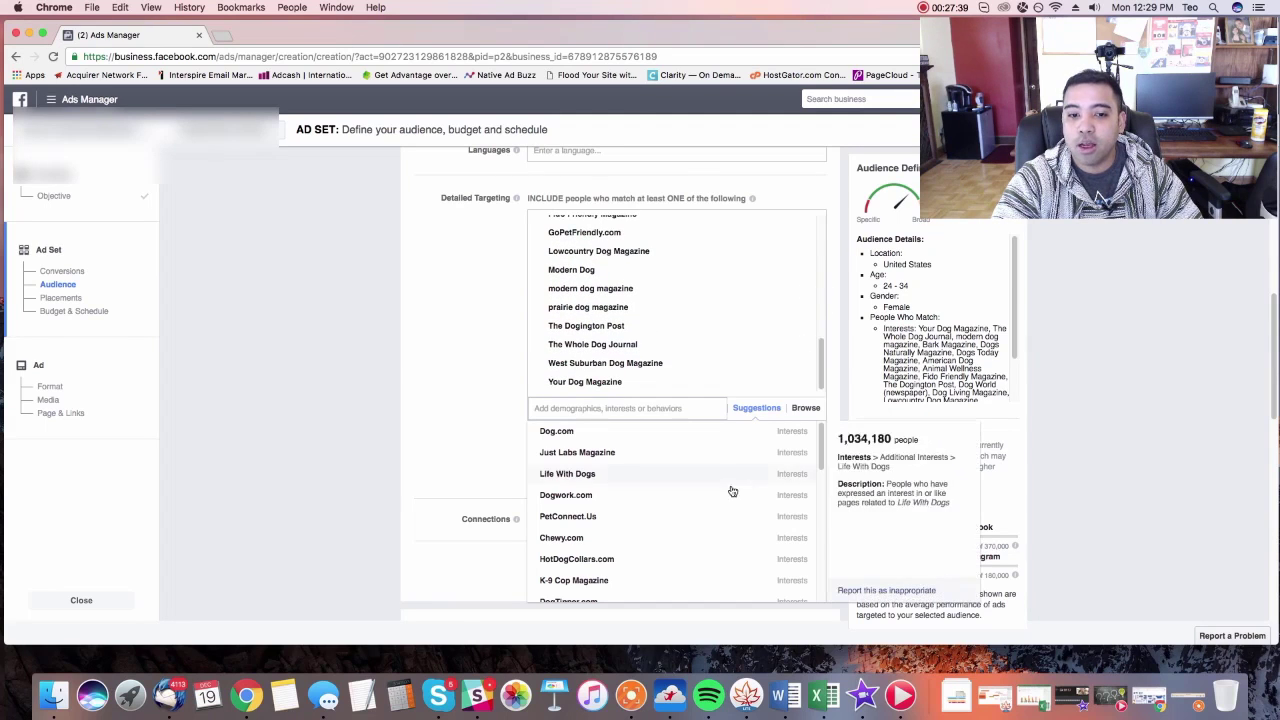
pyautogui.click(712, 452)
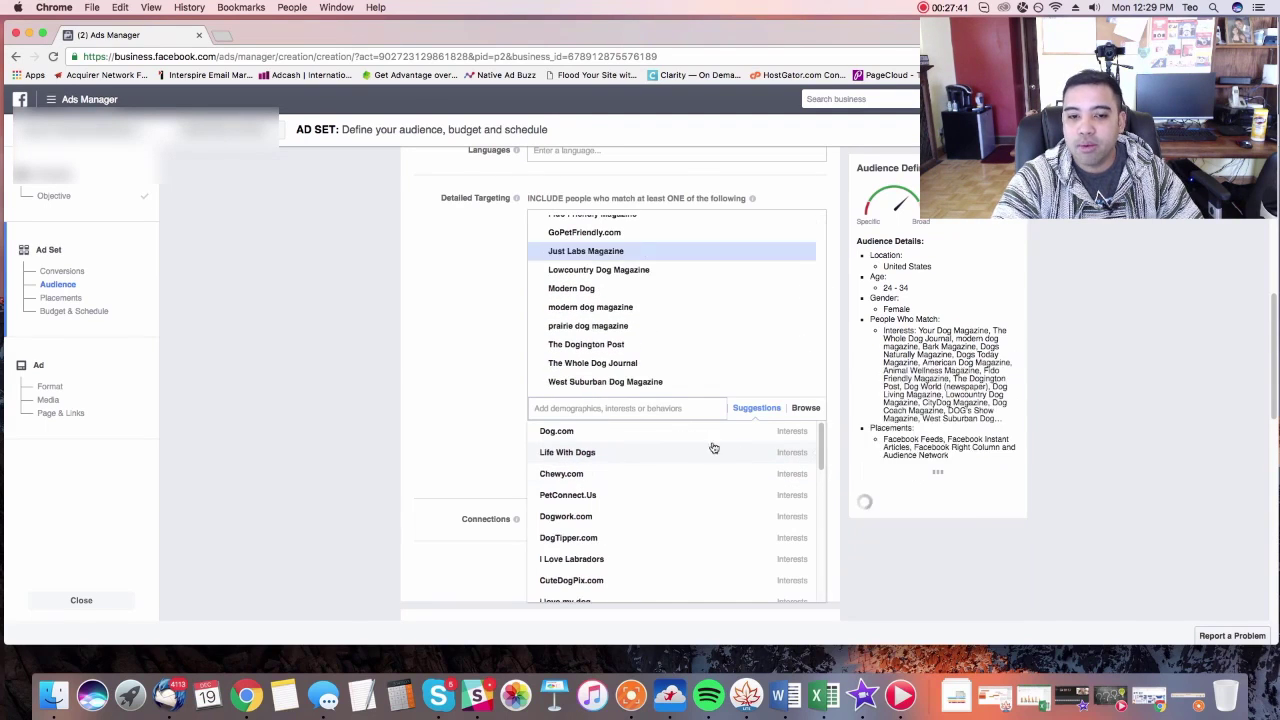
pyautogui.click(627, 438)
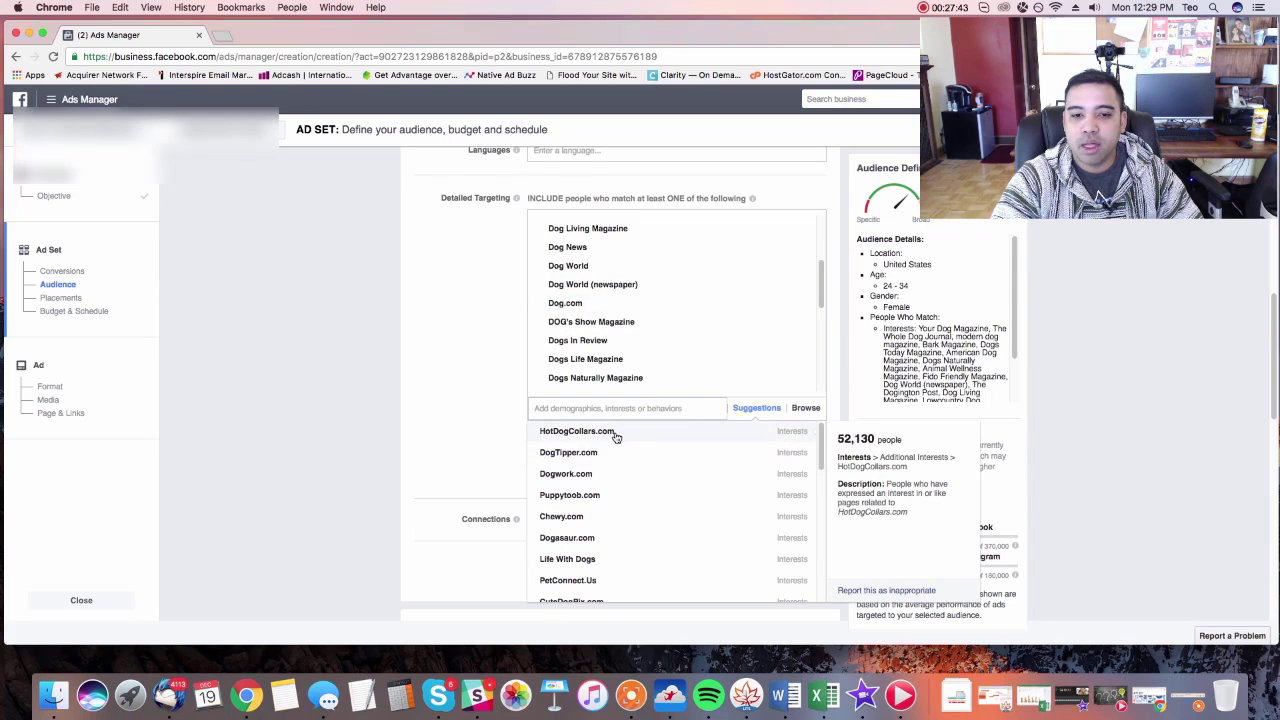
pyautogui.click(620, 437)
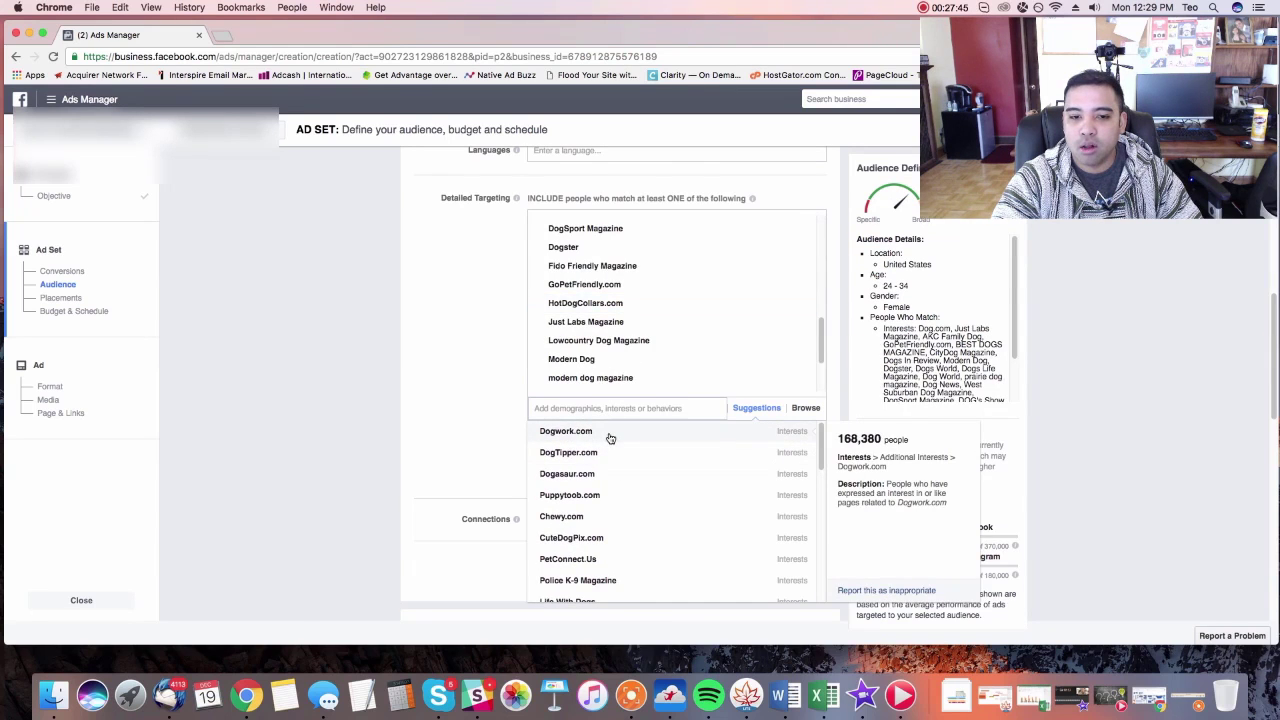
pyautogui.click(612, 438)
pyautogui.click(633, 433)
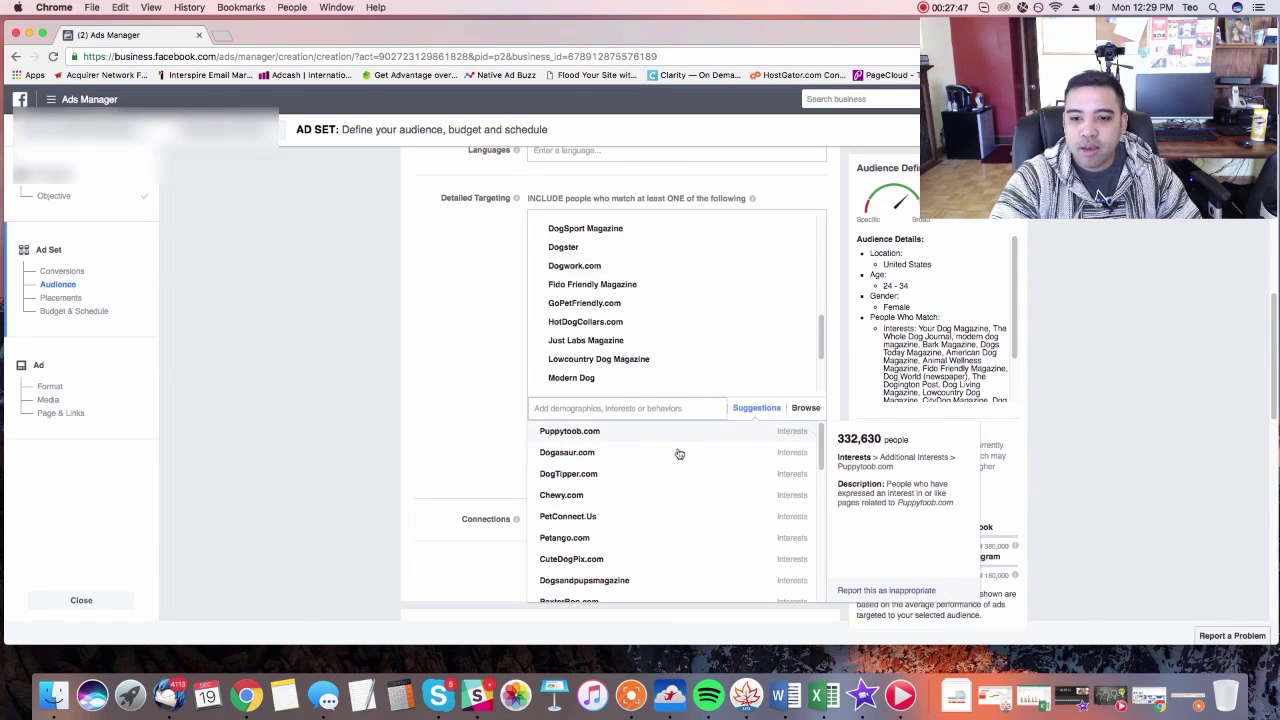
pyautogui.click(634, 437)
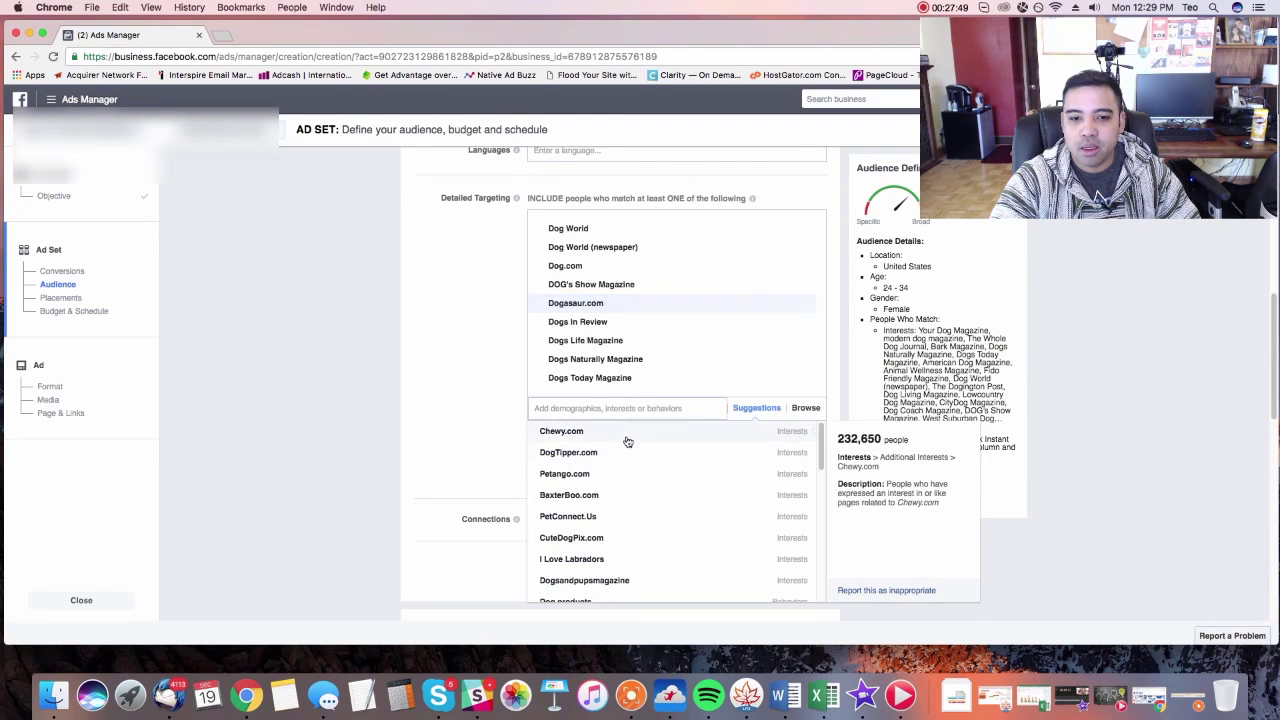
pyautogui.click(730, 440)
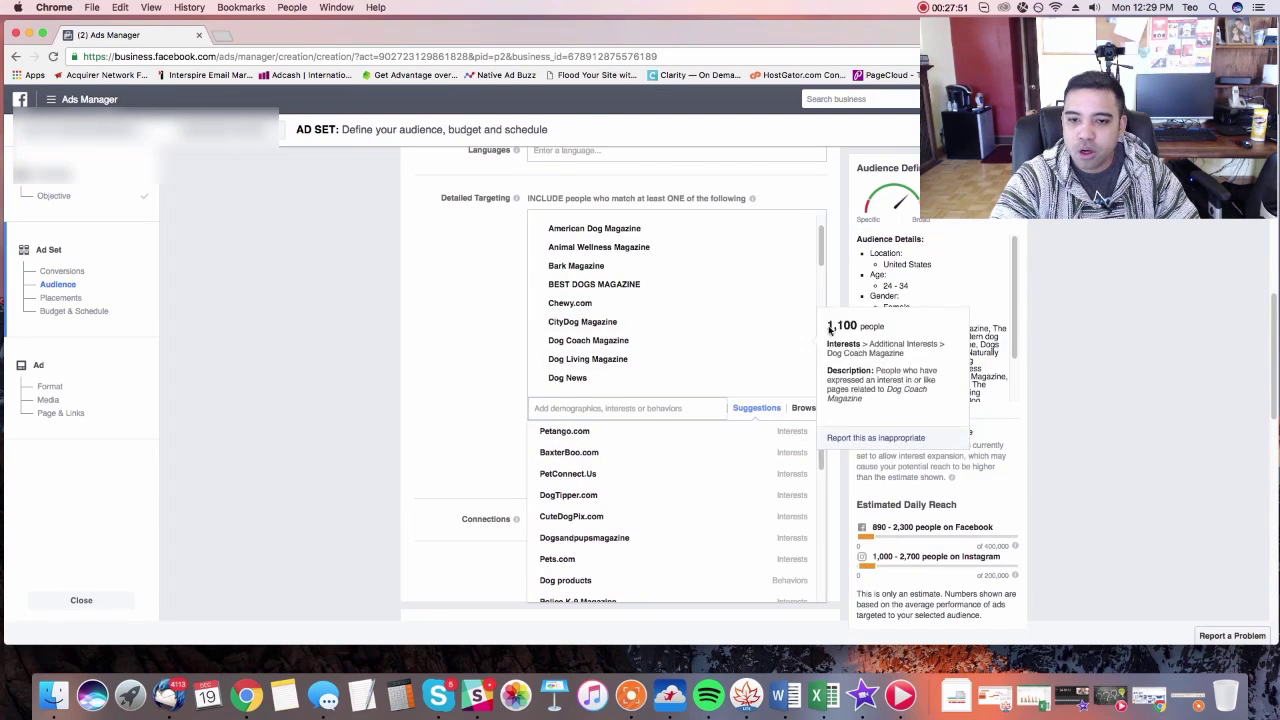
# Step: Add the suggested interests Petango.com, PetConnect.Us, BaxterBoo.com, DogTipper.com, IHasAHotDog.com, 1-800-PetSupplies.com and CuteDogPix.com, and close the suggestions
pyautogui.moveTo(825, 240)
pyautogui.mouseDown()
pyautogui.moveTo(806, 371)
pyautogui.moveTo(826, 220)
pyautogui.mouseUp()
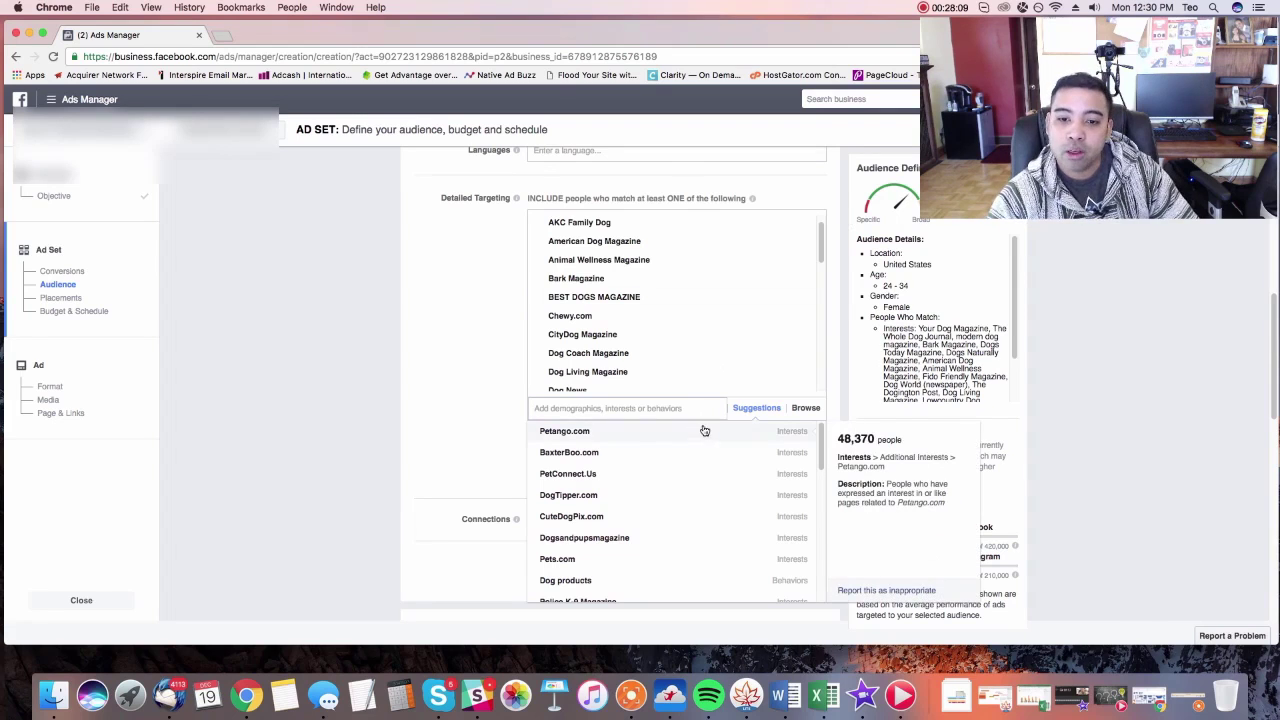
pyautogui.click(660, 434)
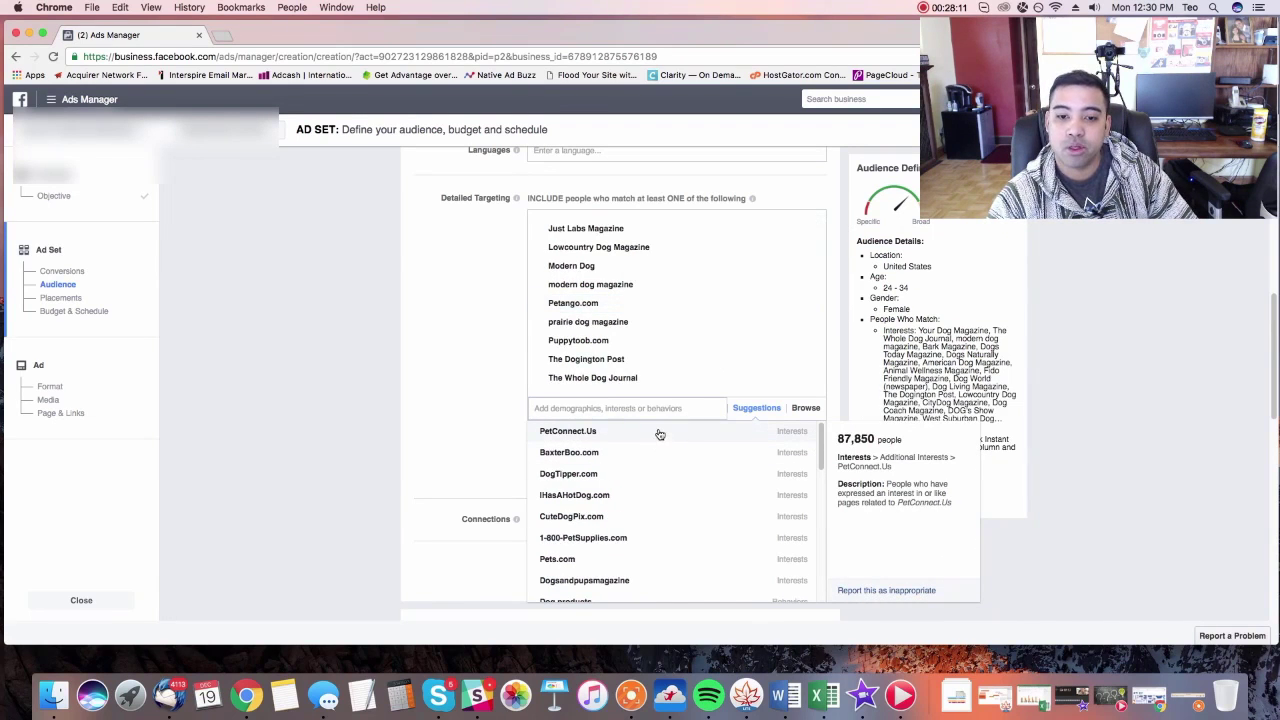
pyautogui.click(658, 434)
pyautogui.click(647, 440)
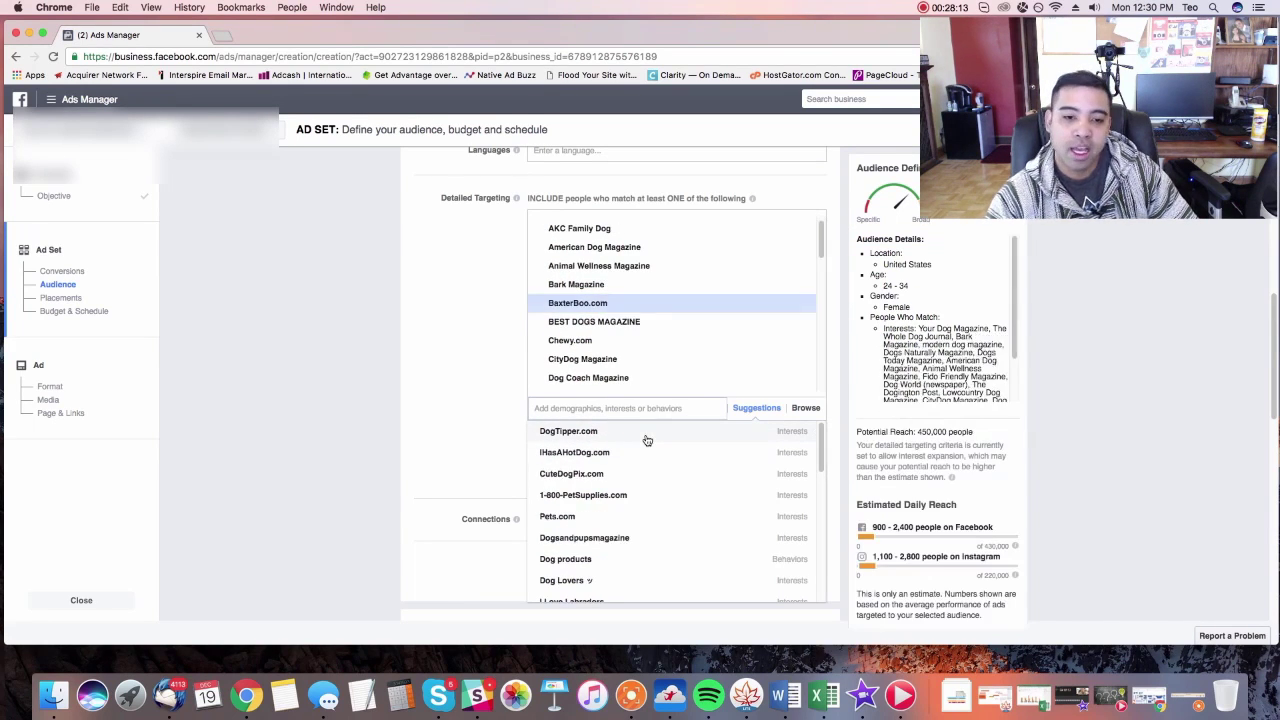
pyautogui.click(647, 440)
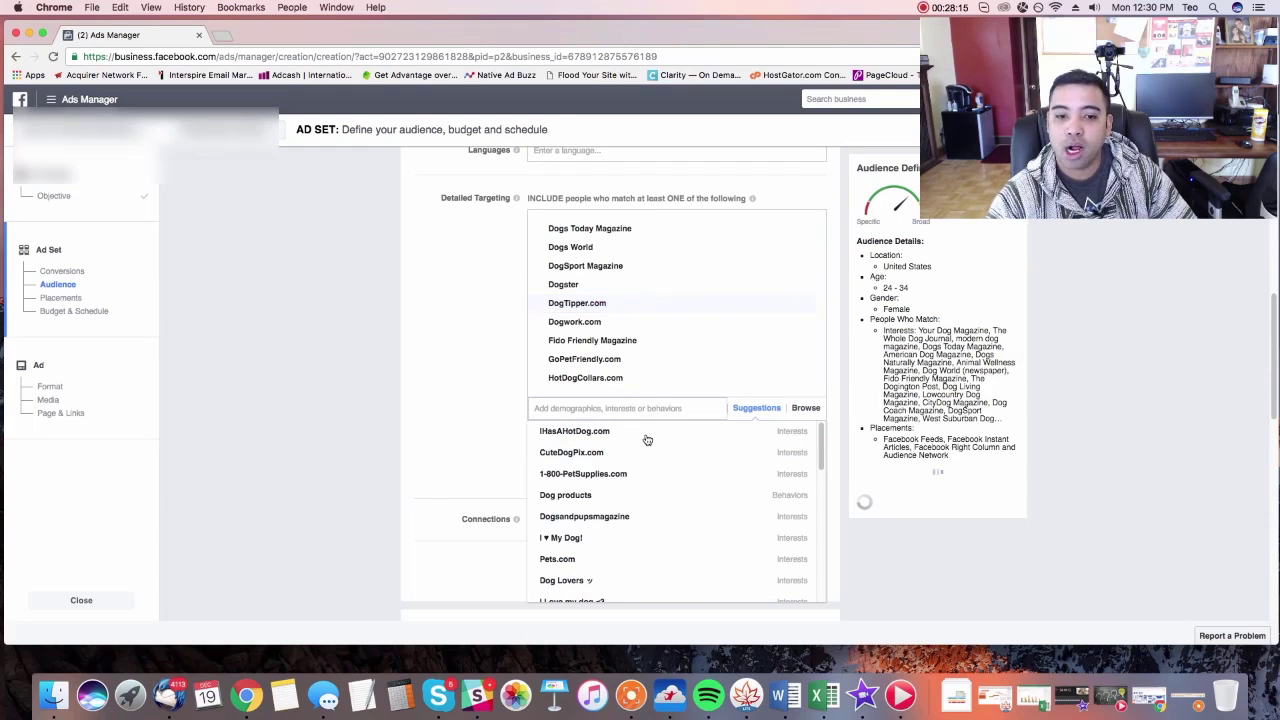
pyautogui.click(647, 440)
pyautogui.click(647, 434)
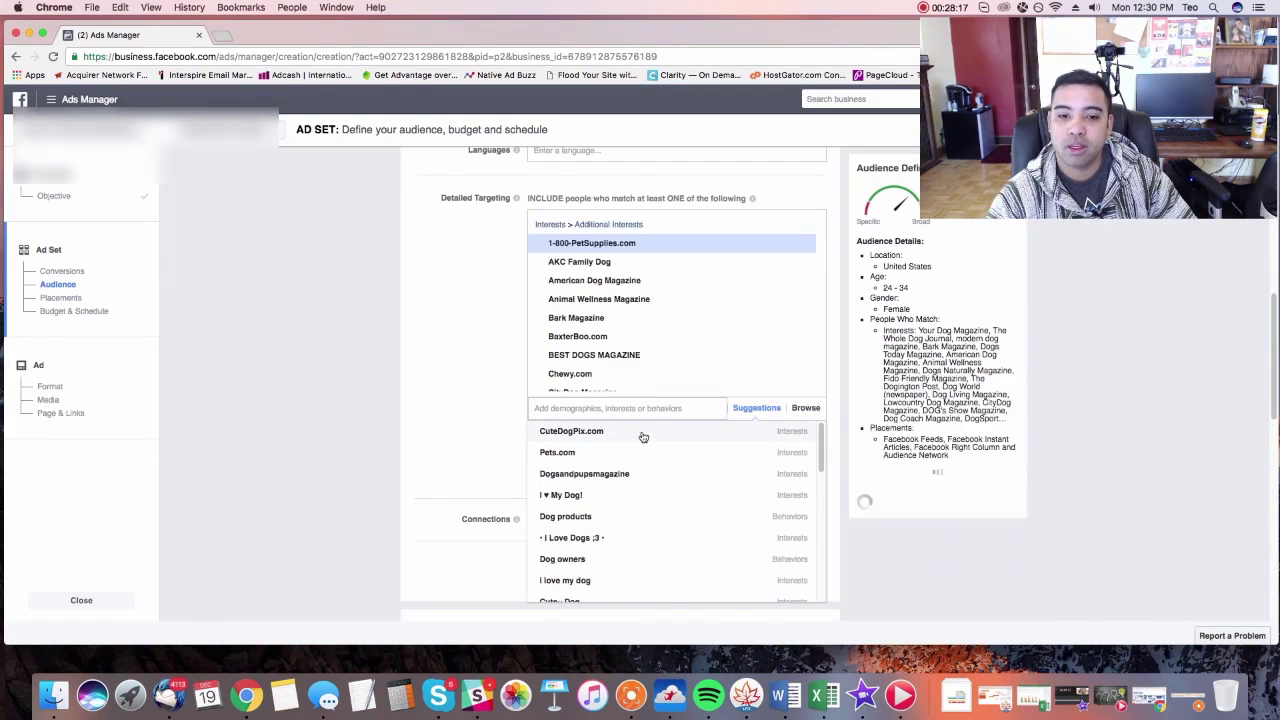
pyautogui.click(655, 441)
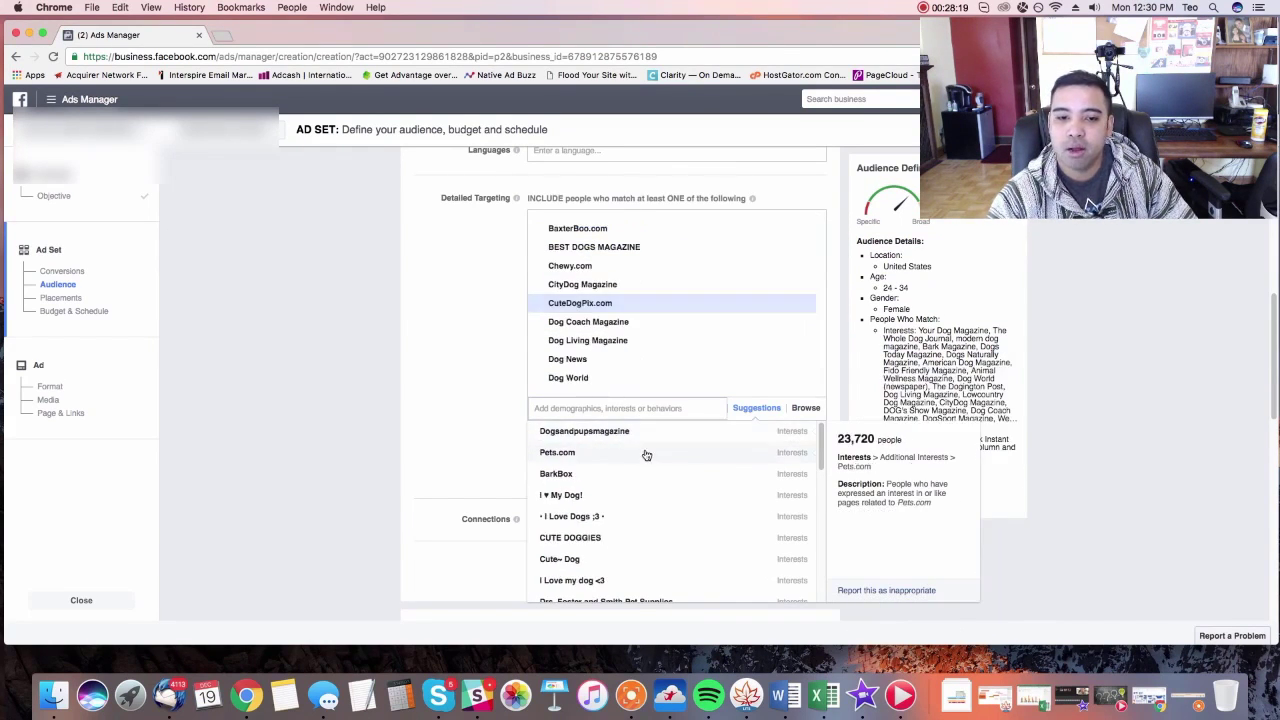
pyautogui.click(867, 346)
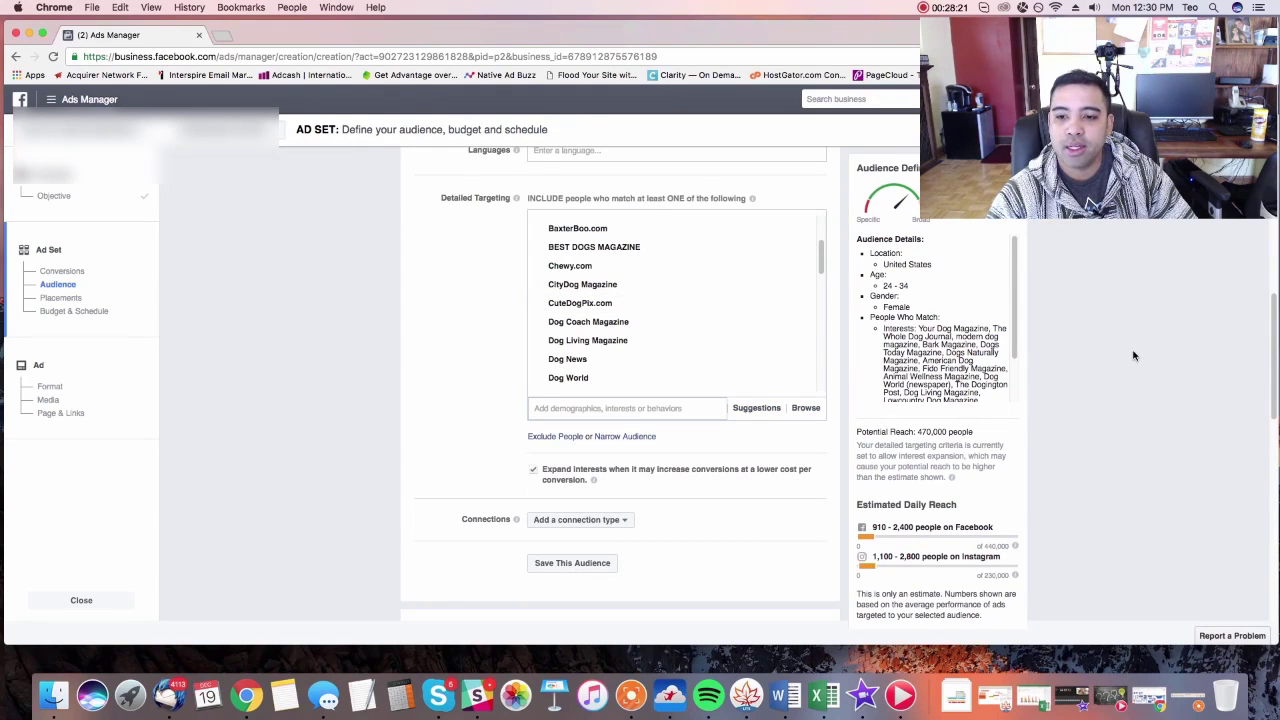
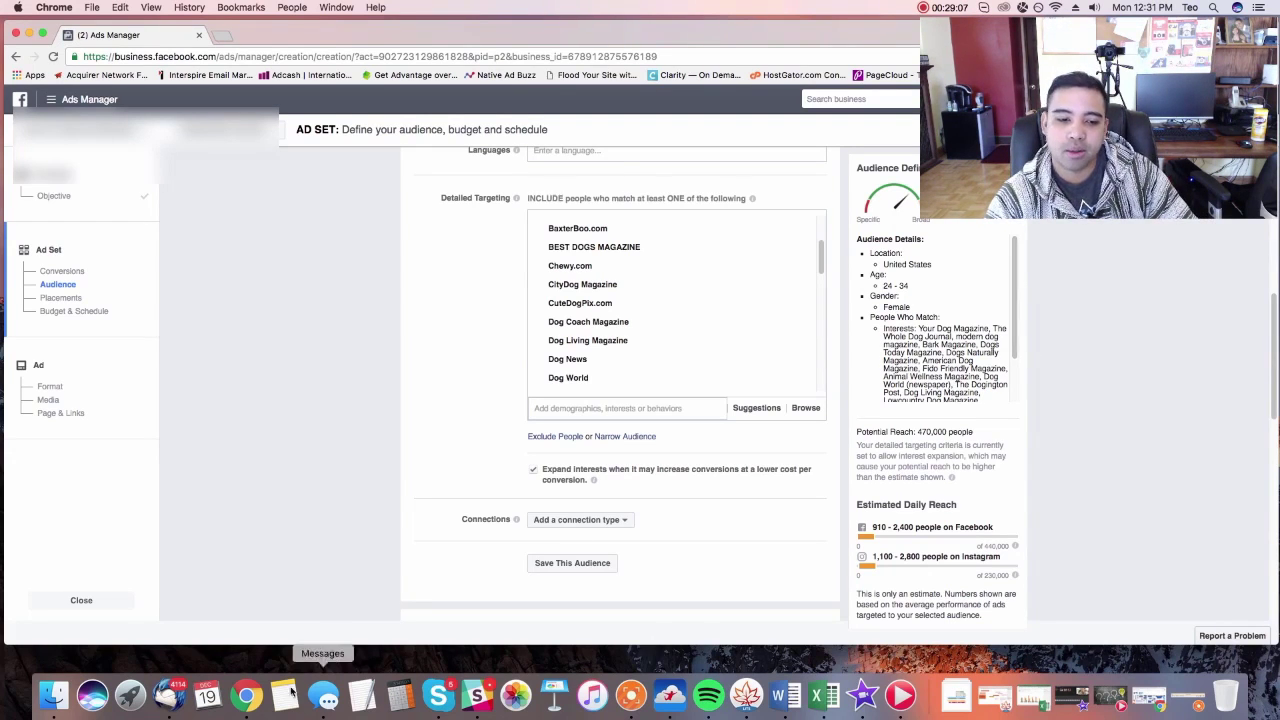
pyautogui.rightClick(178, 696)
pyautogui.click(204, 651)
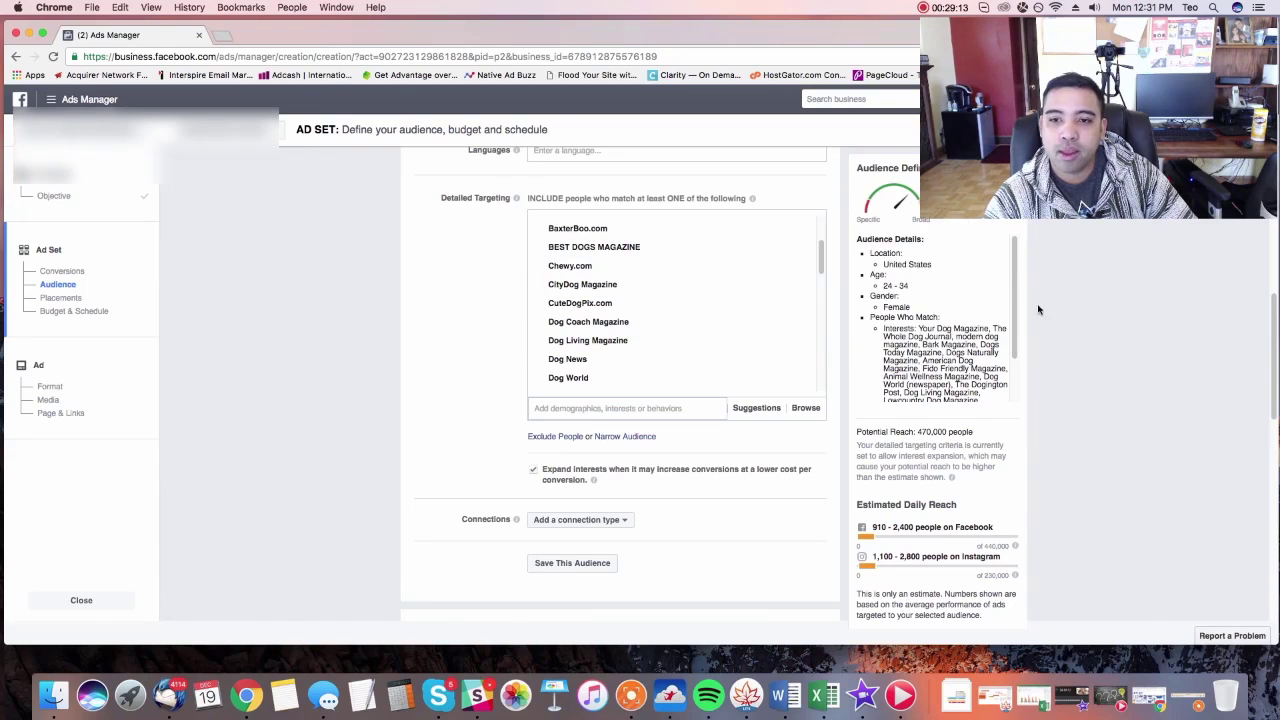
pyautogui.click(819, 256)
pyautogui.moveTo(819, 256)
pyautogui.mouseDown()
pyautogui.moveTo(814, 237)
pyautogui.moveTo(837, 309)
pyautogui.moveTo(831, 246)
pyautogui.mouseUp()
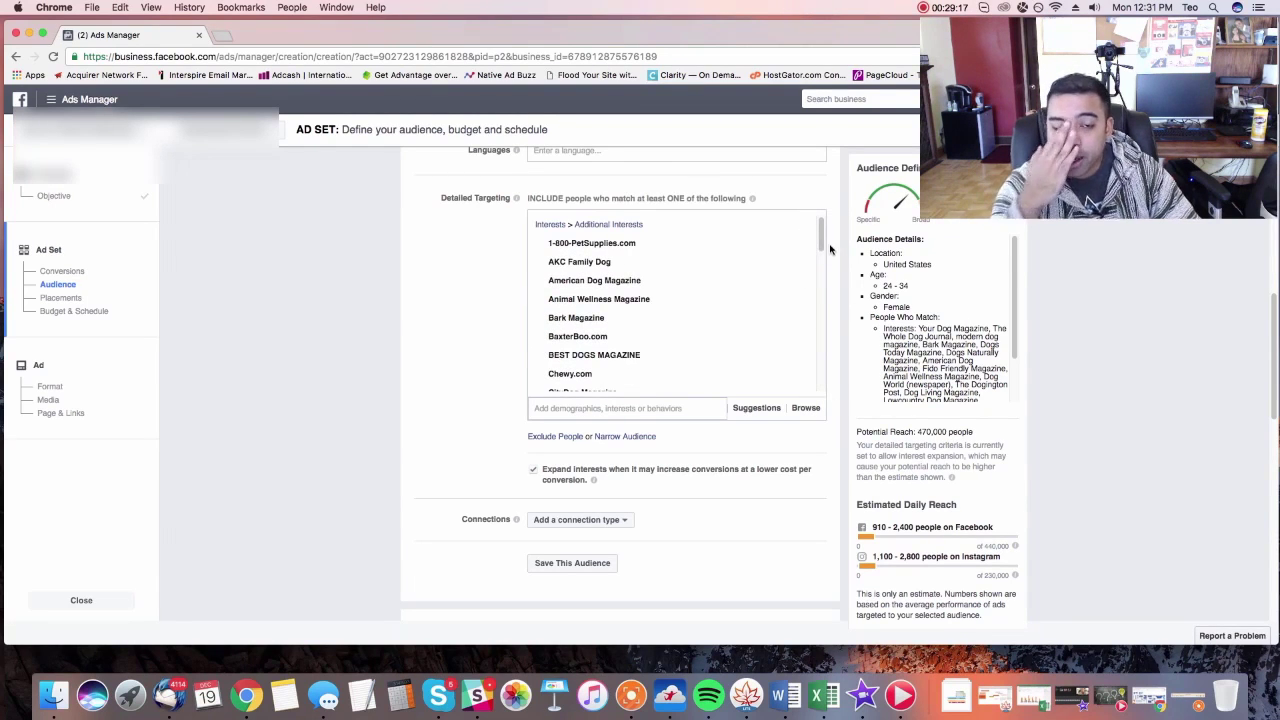
pyautogui.scroll(4, 832, 250)
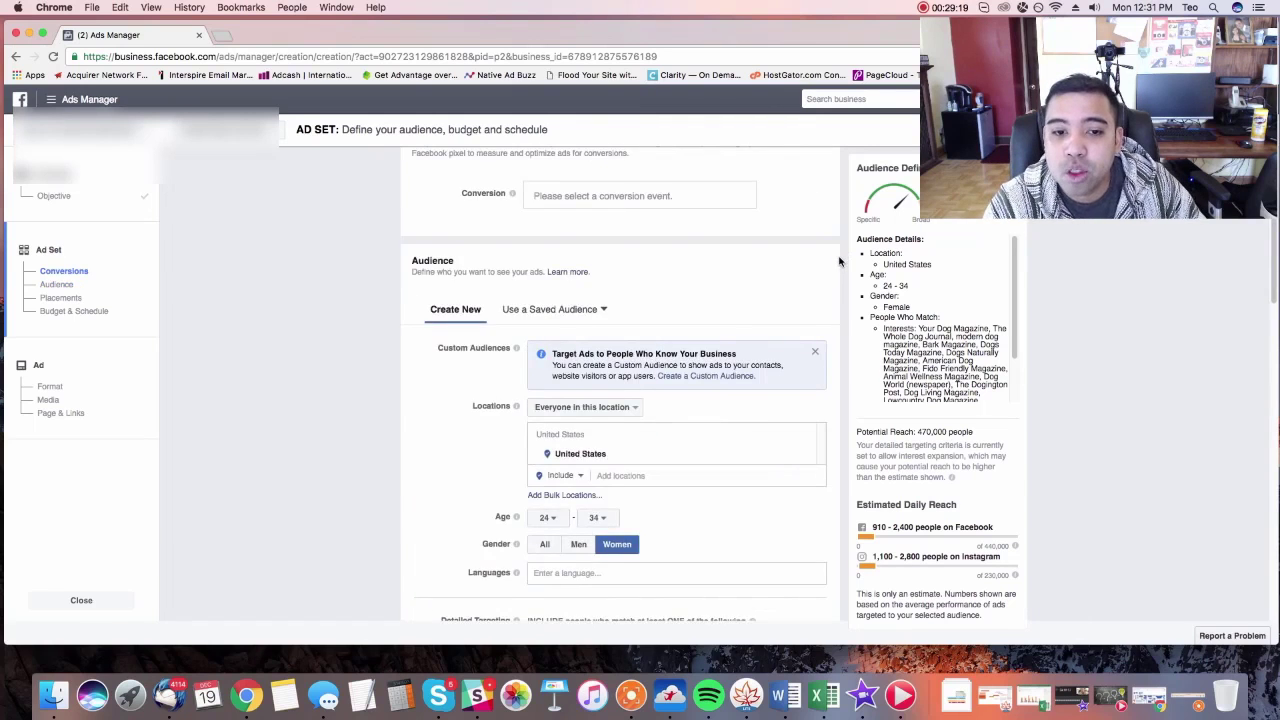
pyautogui.scroll(-2, 840, 258)
pyautogui.scroll(-10, 839, 265)
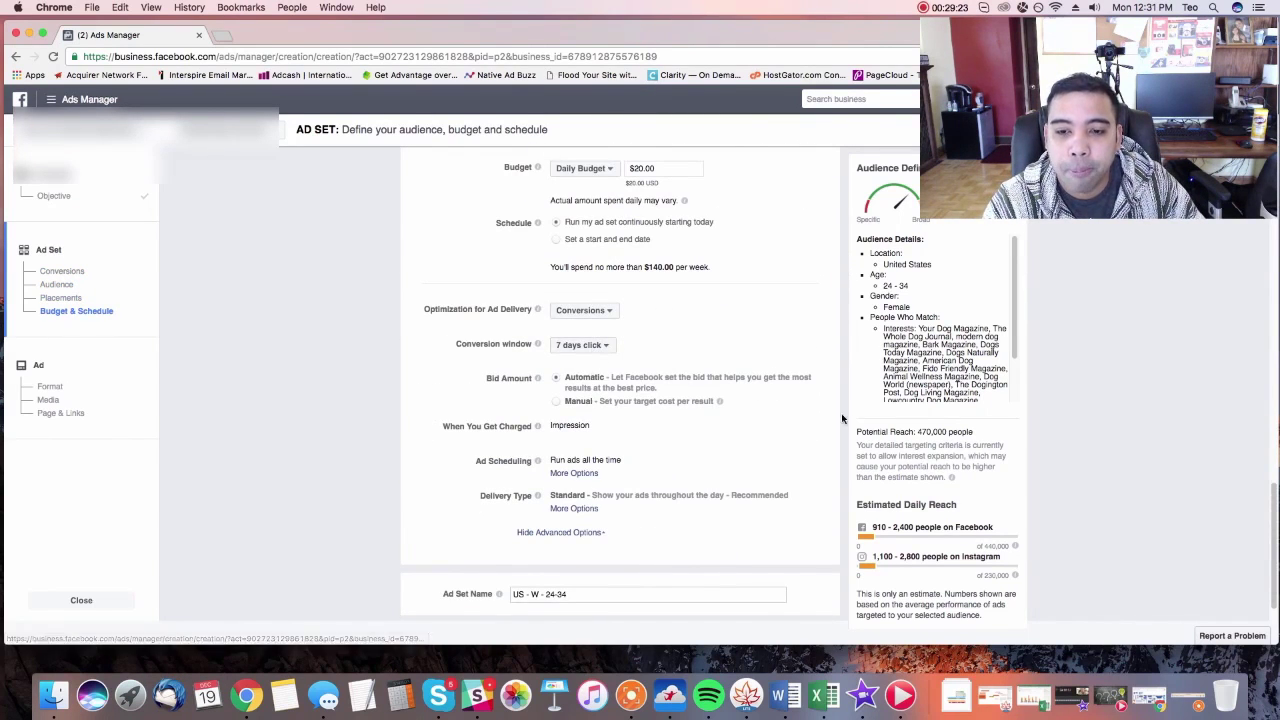
pyautogui.scroll(-2, 852, 412)
pyautogui.click(583, 559)
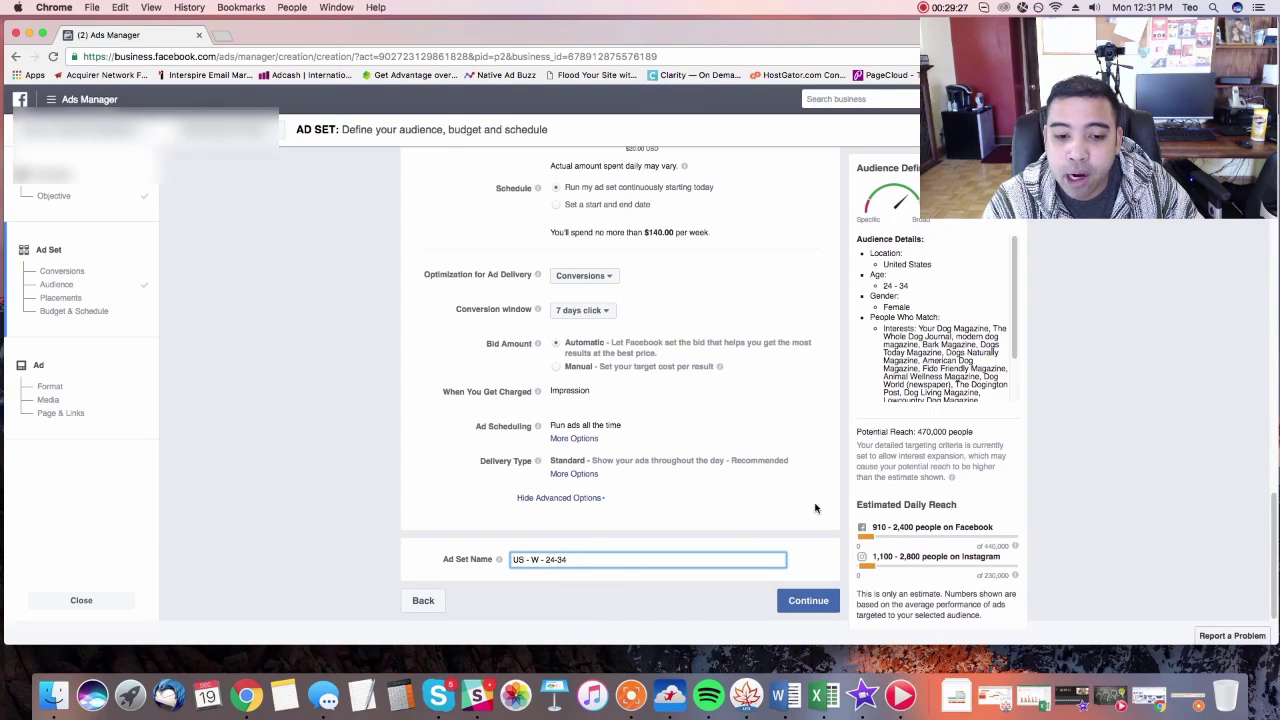
# Step: Open the audience exclusion section under Detailed Targeting and search its targeting options for android tablet
pyautogui.scroll(10, 830, 517)
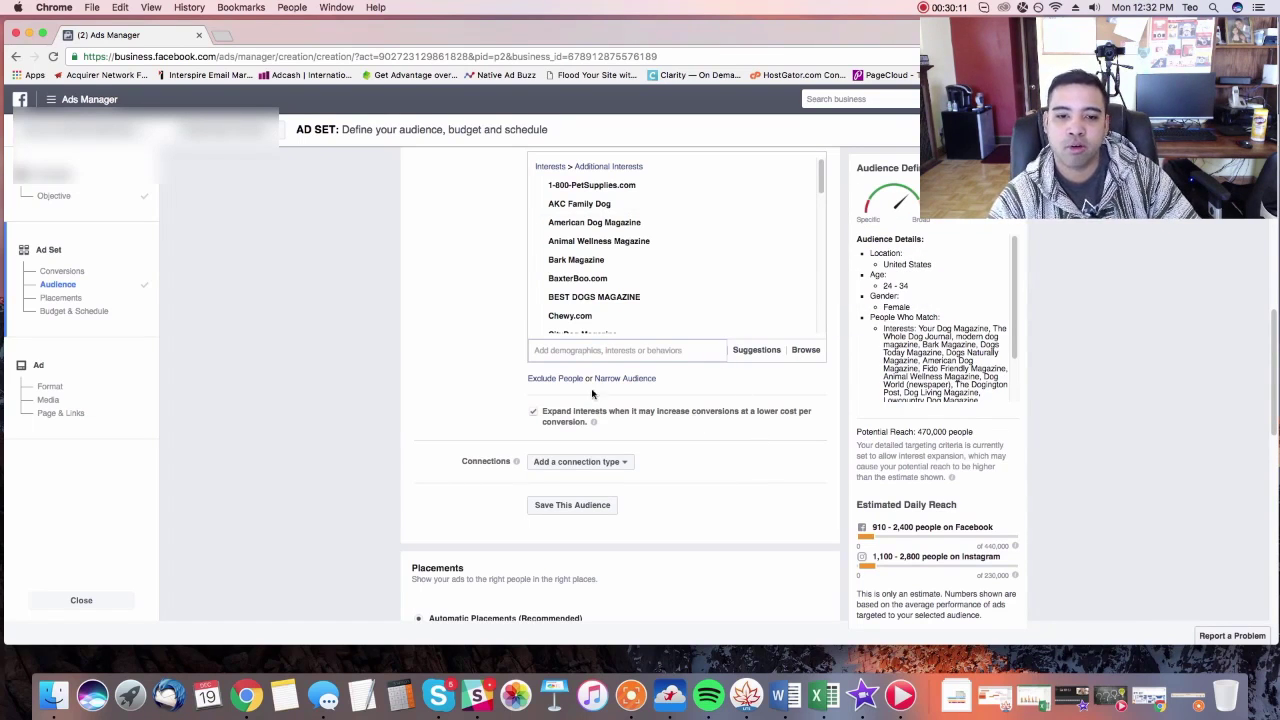
pyautogui.scroll(2, 460, 360)
pyautogui.scroll(-1, 460, 360)
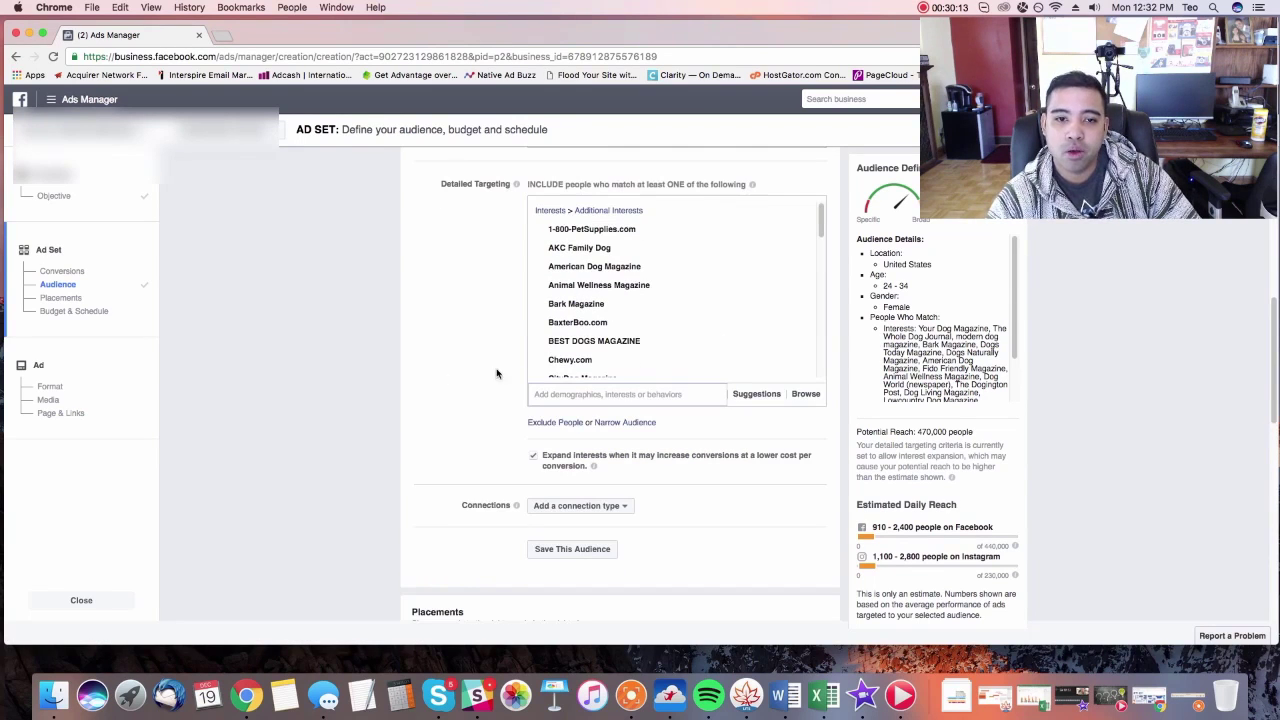
pyautogui.click(561, 423)
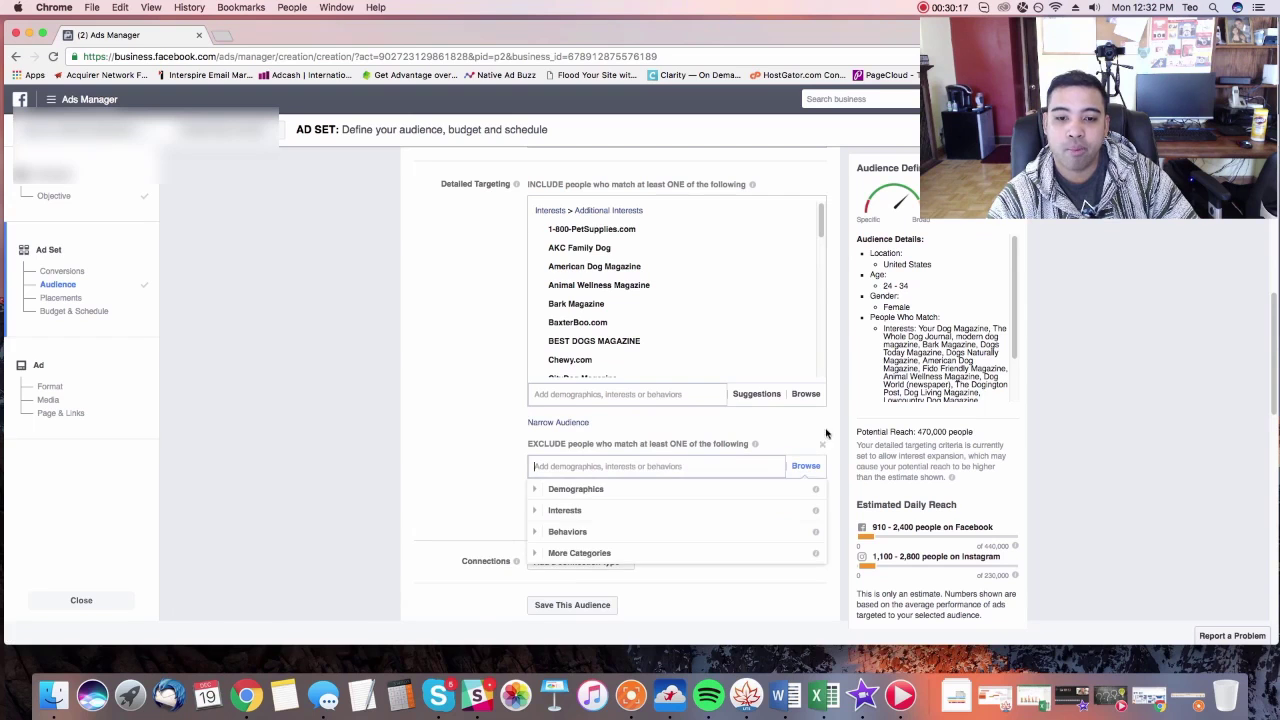
pyautogui.scroll(-2, 830, 420)
pyautogui.write('android')
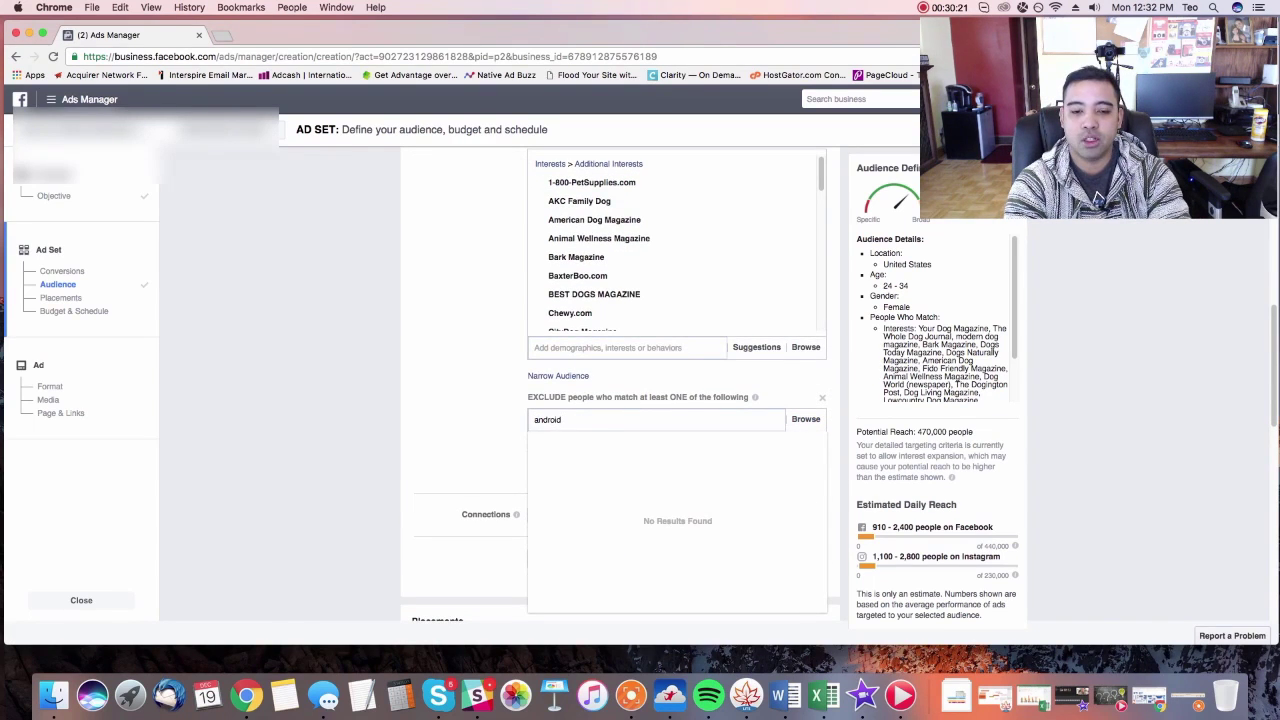
pyautogui.write(' tablet')
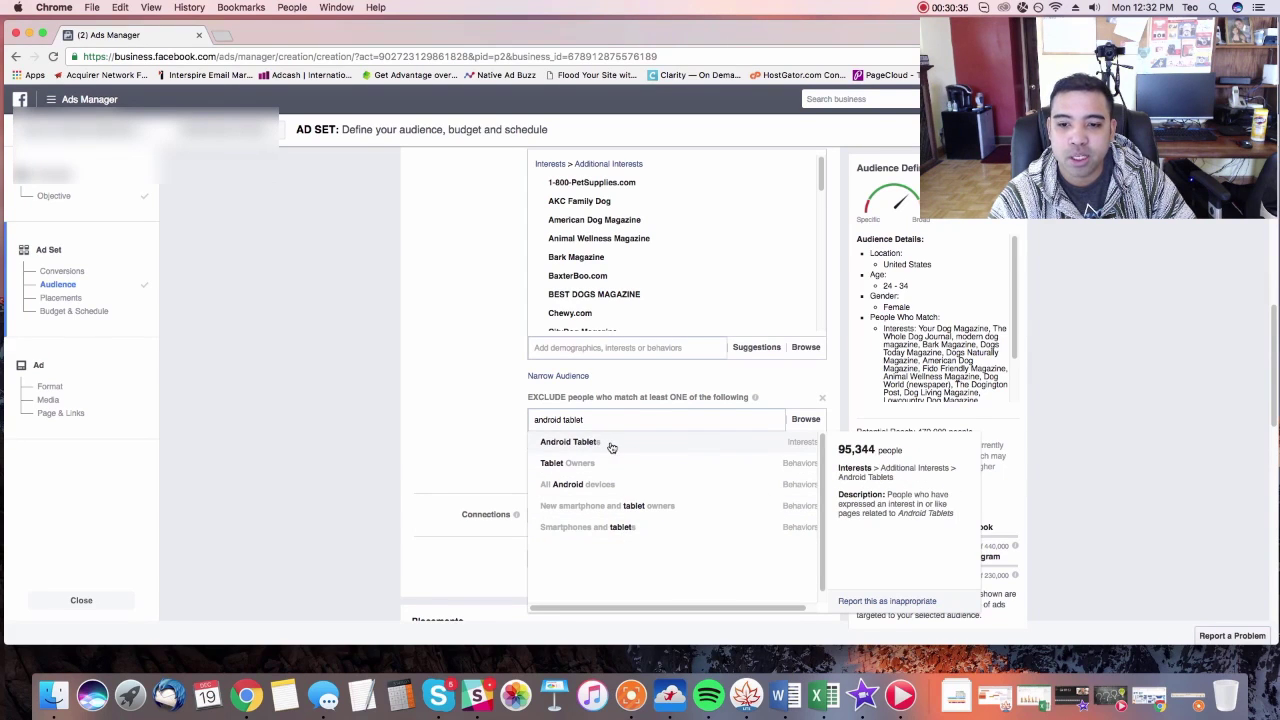
pyautogui.click(438, 441)
# Step: Browse the exclusion targeting categories and examine the options listed under Behaviors
pyautogui.scroll(-5, 841, 458)
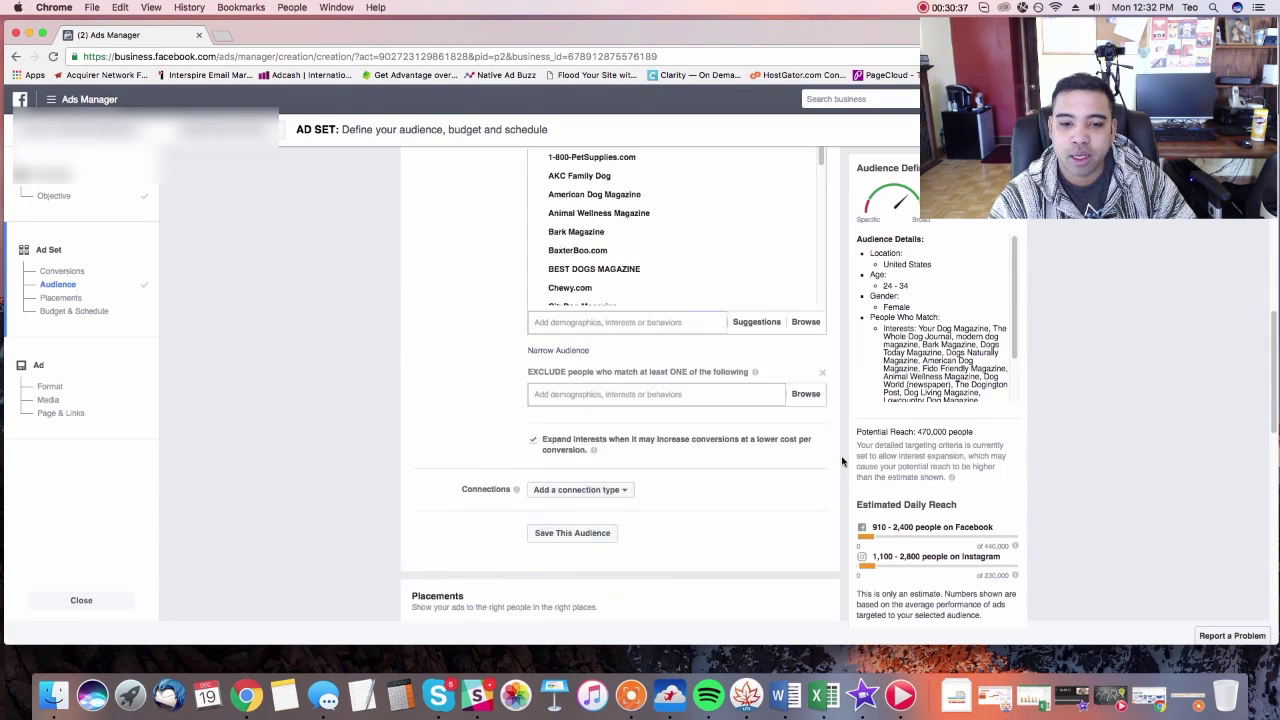
pyautogui.scroll(-5, 848, 456)
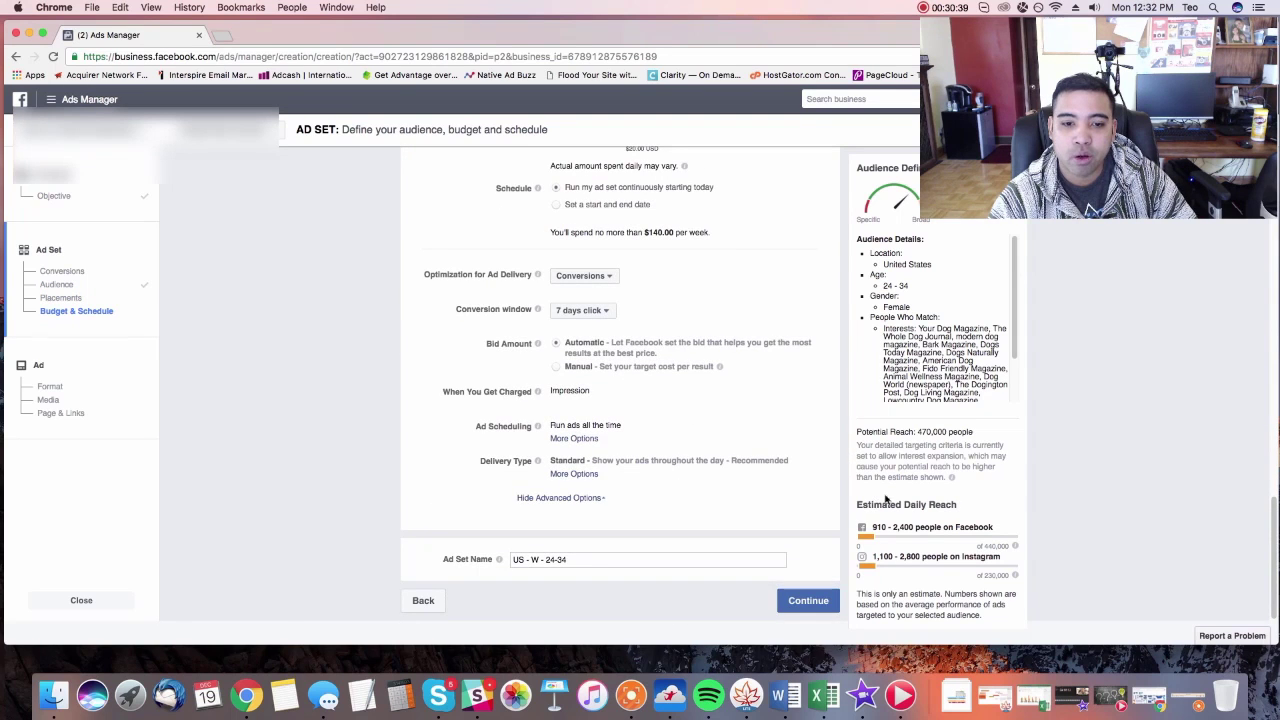
pyautogui.scroll(8, 815, 493)
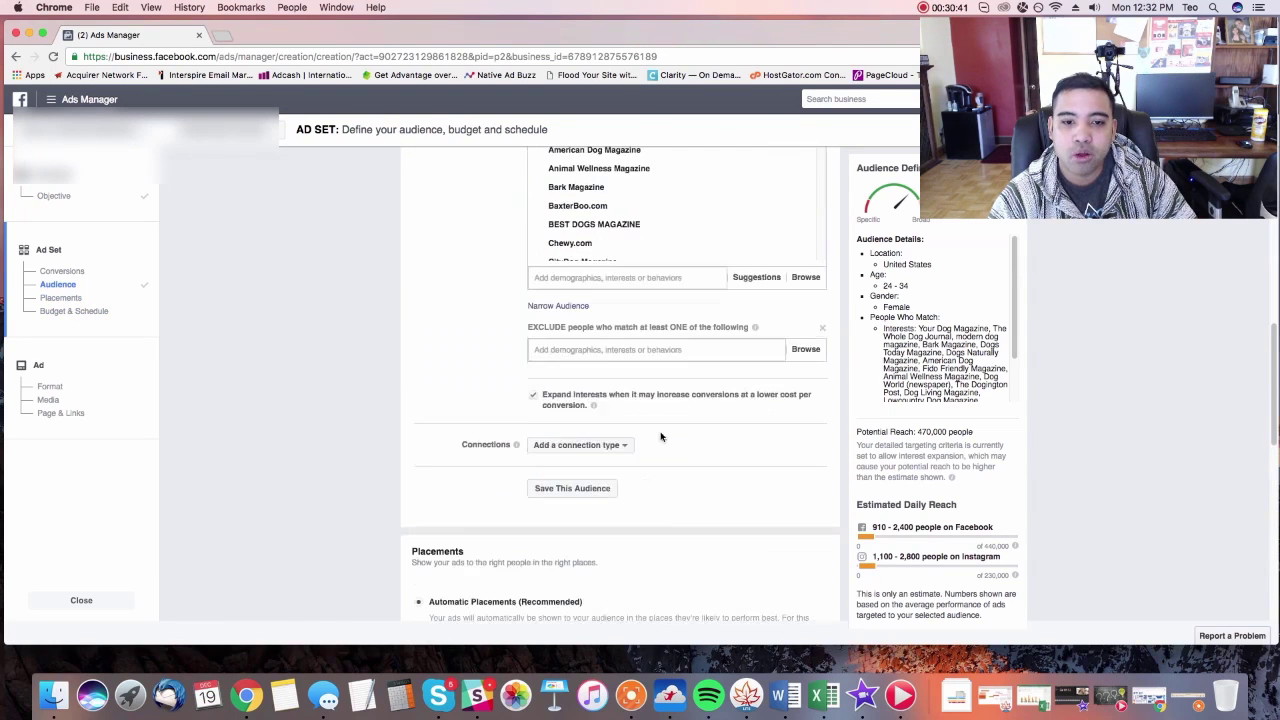
pyautogui.click(603, 349)
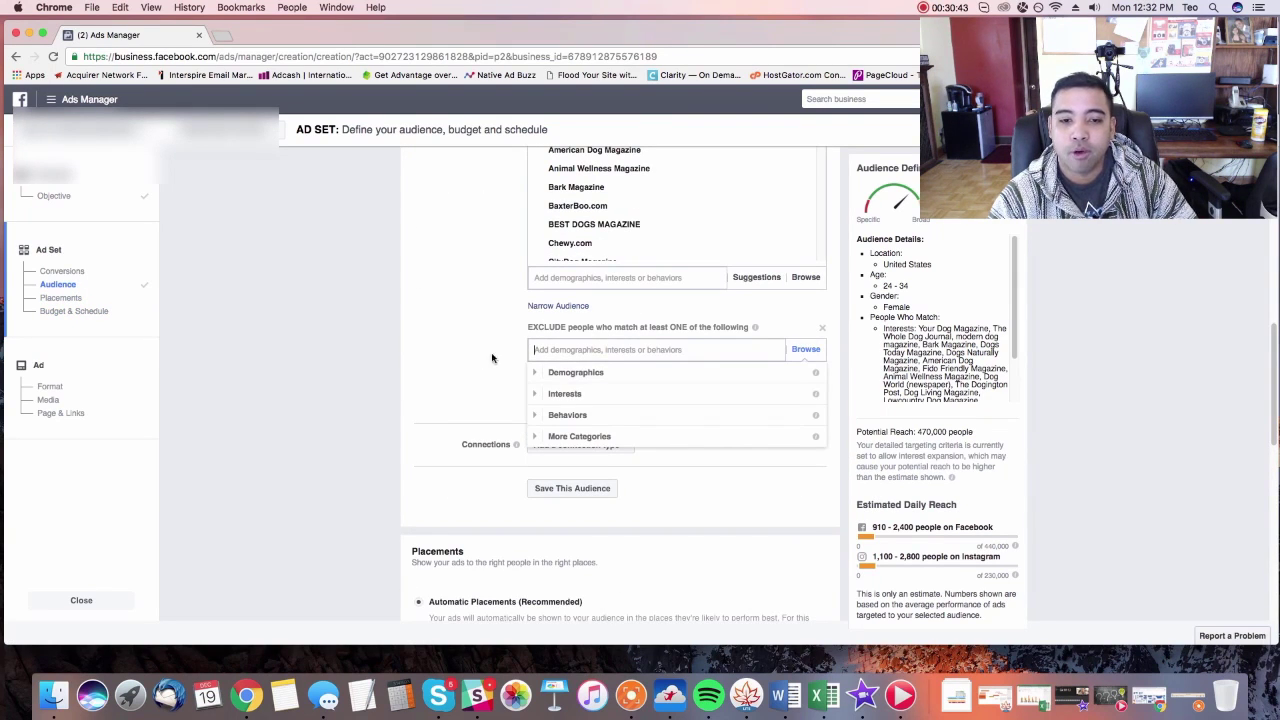
pyautogui.click(537, 376)
pyautogui.click(537, 376)
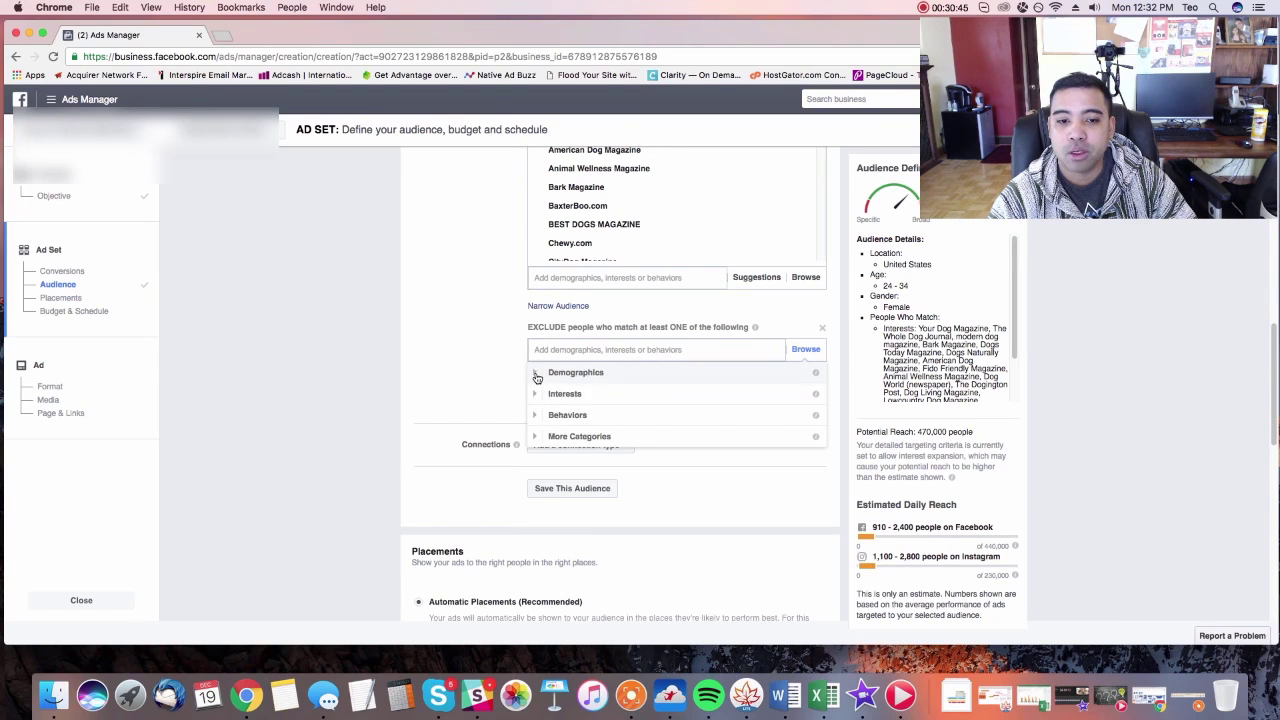
pyautogui.click(537, 394)
pyautogui.click(537, 376)
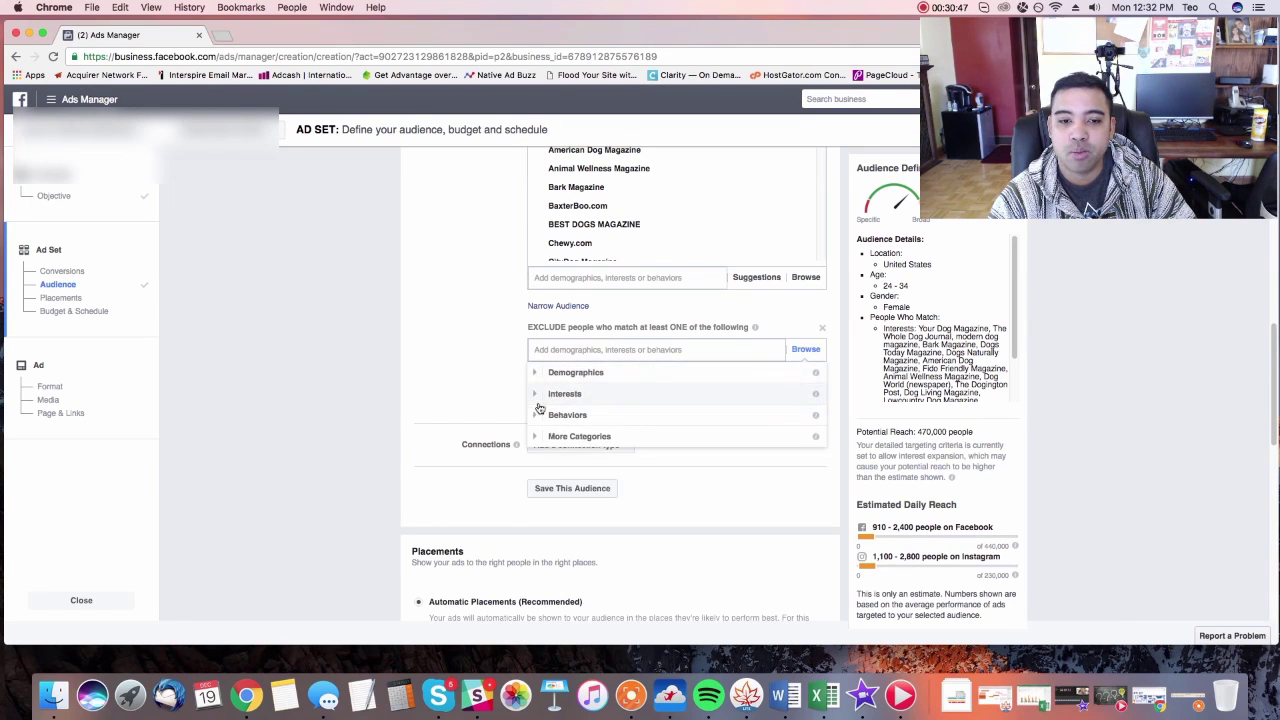
pyautogui.click(537, 412)
pyautogui.scroll(-5, 750, 462)
pyautogui.scroll(4, 752, 463)
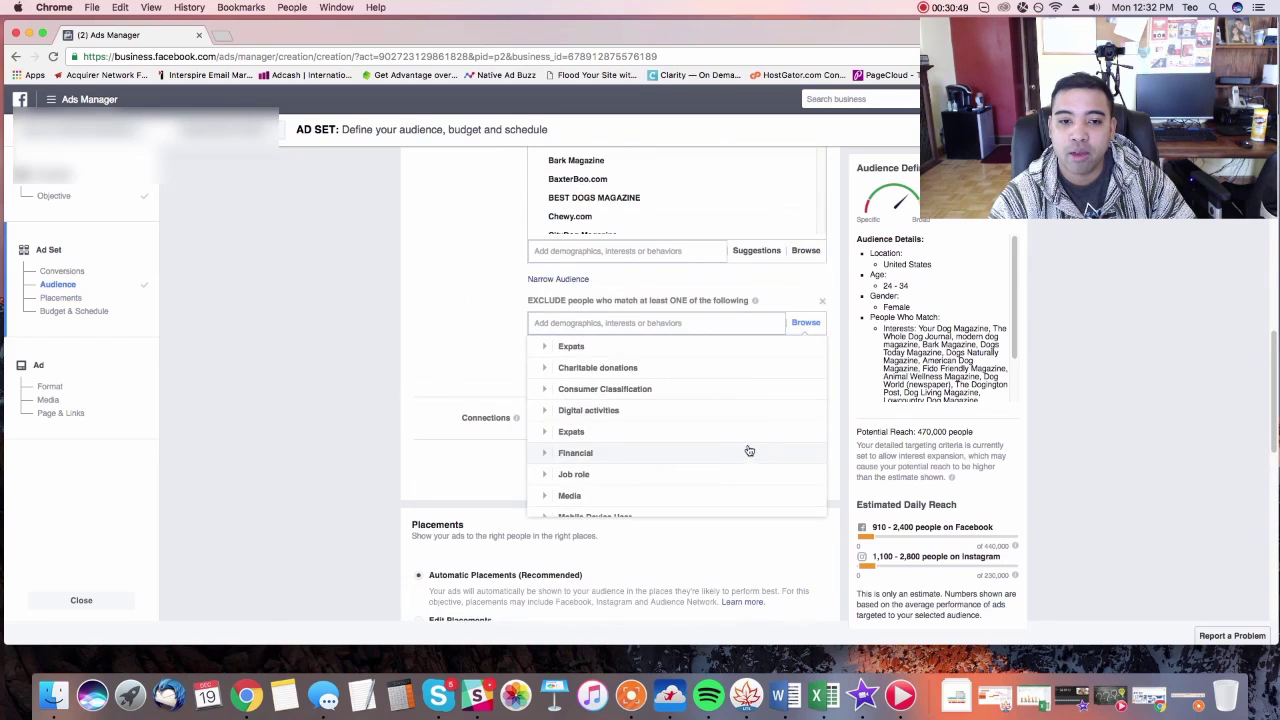
pyautogui.scroll(3, 541, 393)
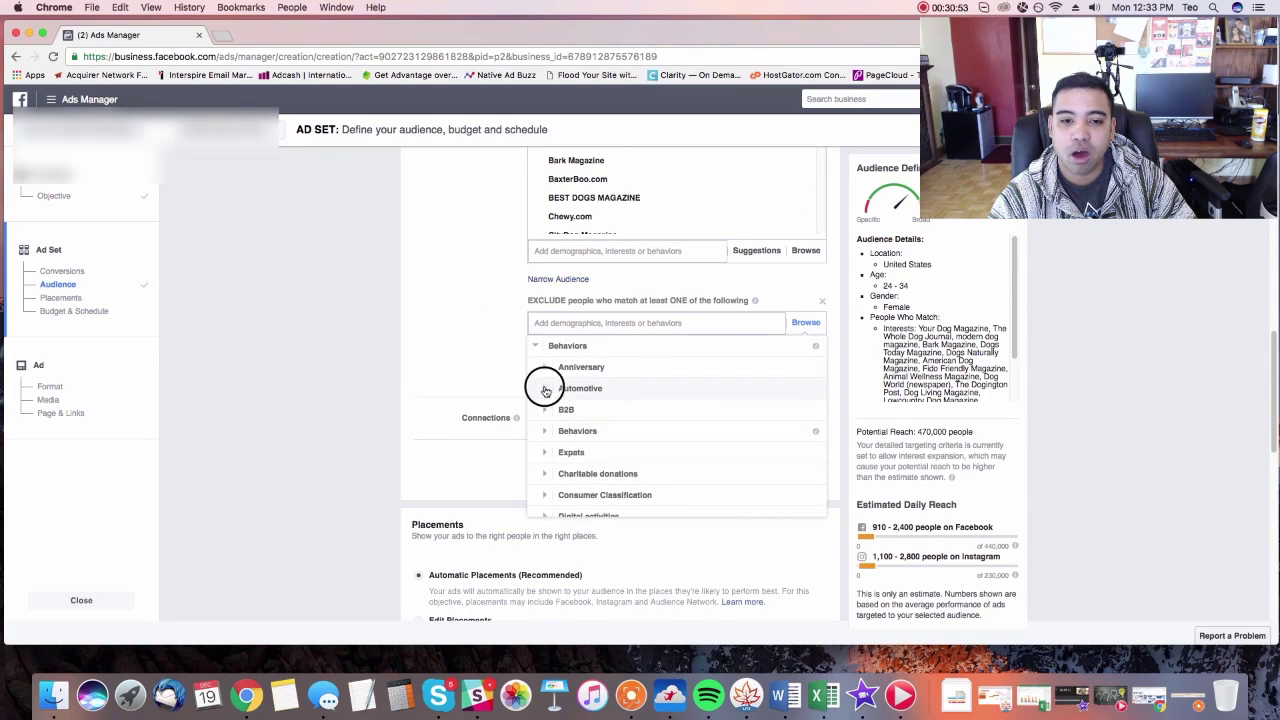
# Step: Examine the Purchase behavior subcategories available for exclusion and close the list without choosing any
pyautogui.click(543, 387)
pyautogui.click(543, 346)
pyautogui.scroll(-8, 655, 455)
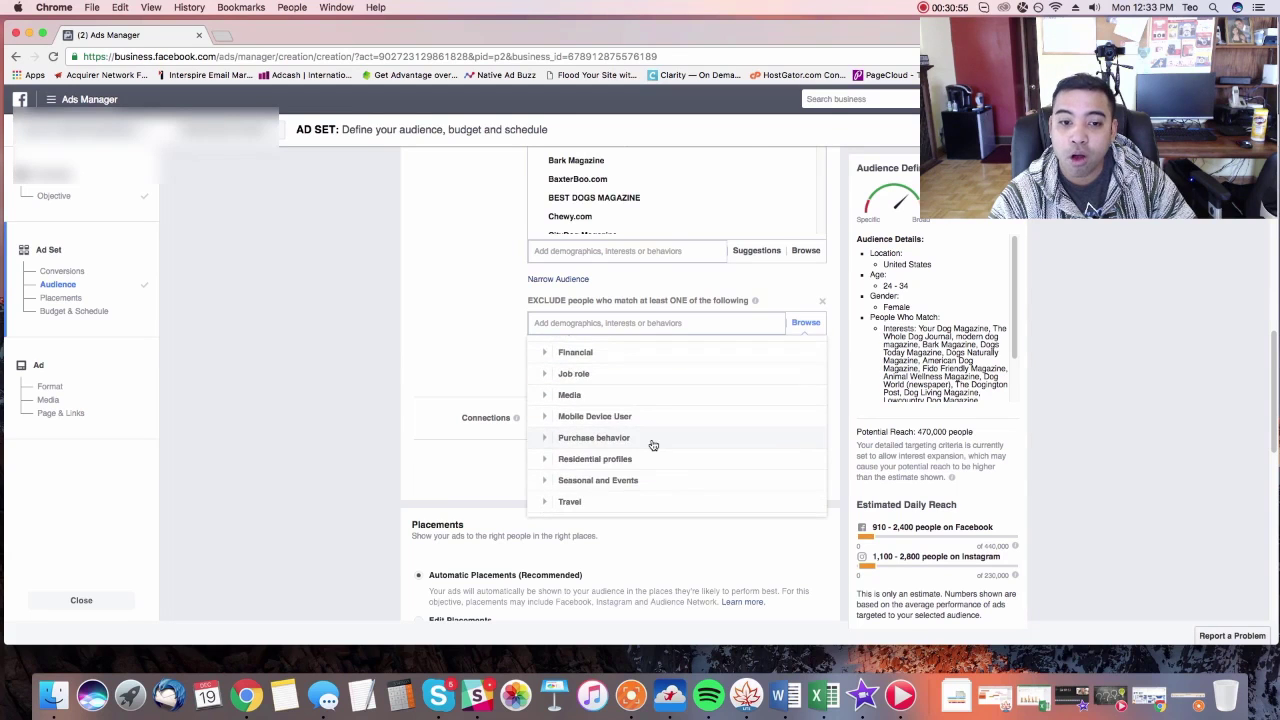
pyautogui.click(537, 335)
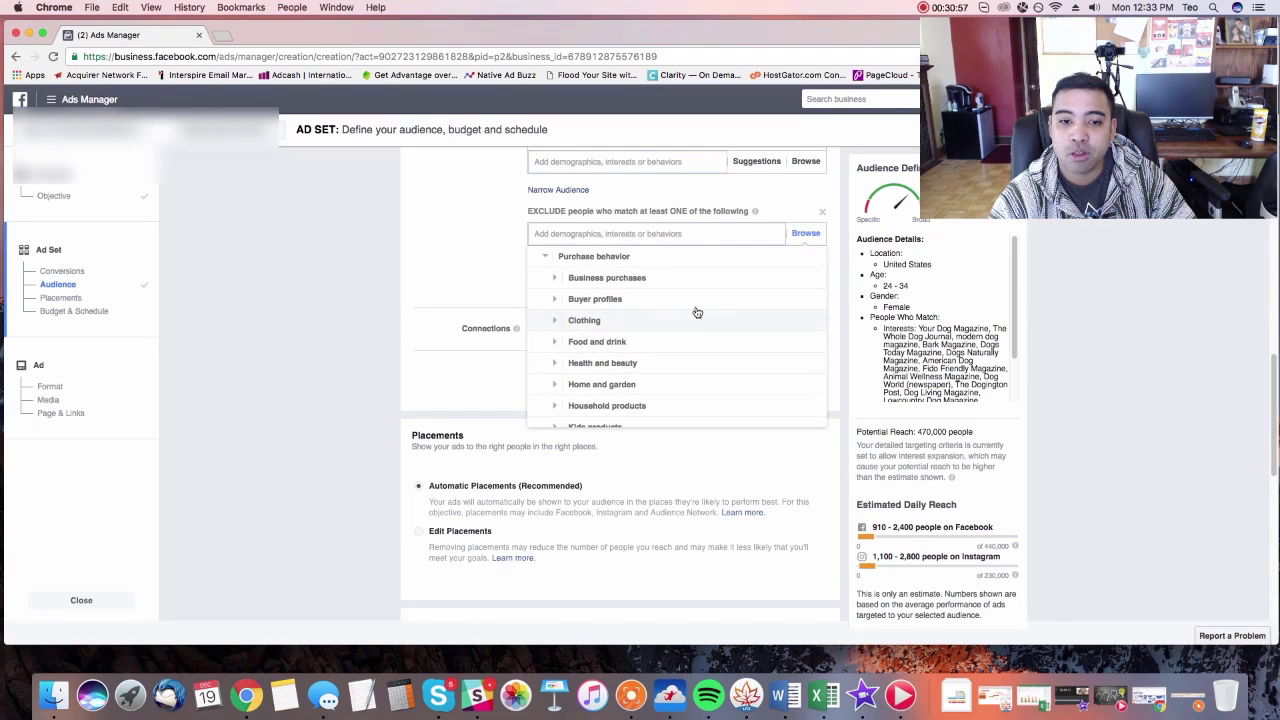
pyautogui.scroll(-5, 614, 320)
pyautogui.scroll(-2, 640, 338)
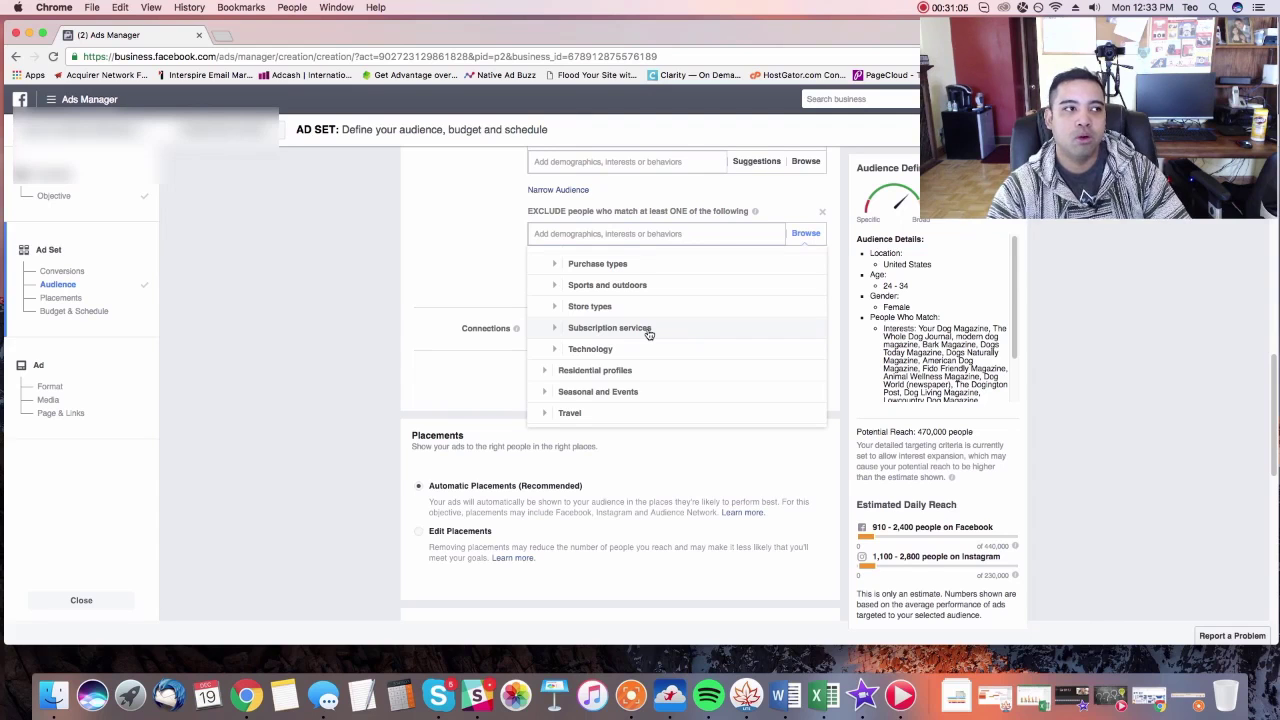
pyautogui.click(500, 287)
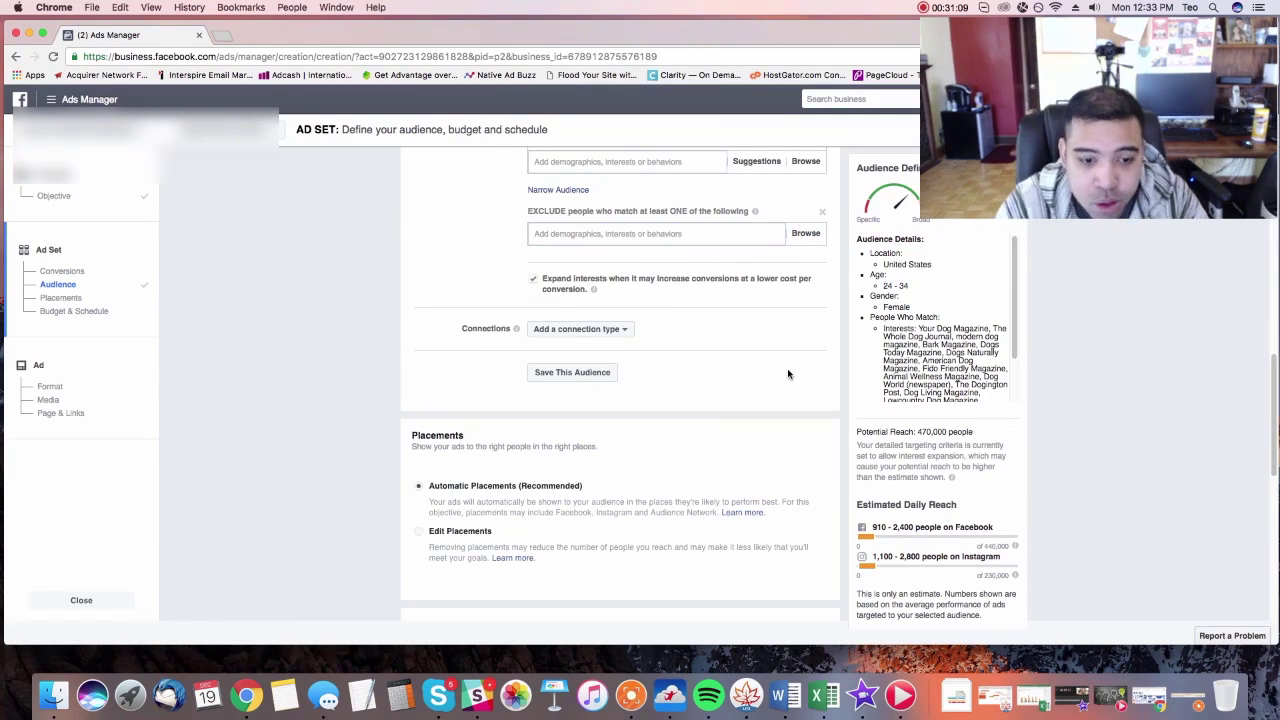
# Step: Switch the ad set from automatic to edited placements and remove Instagram from the platforms
pyautogui.click(476, 530)
pyautogui.scroll(-3, 835, 440)
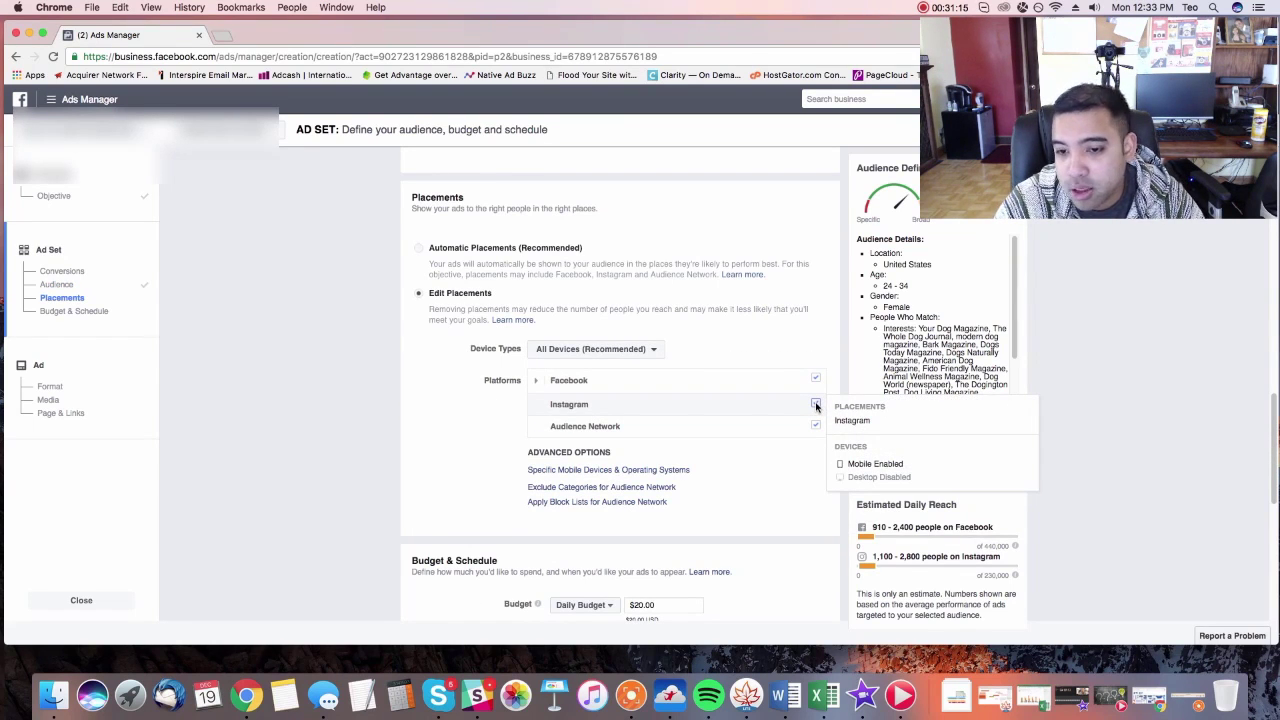
pyautogui.click(816, 405)
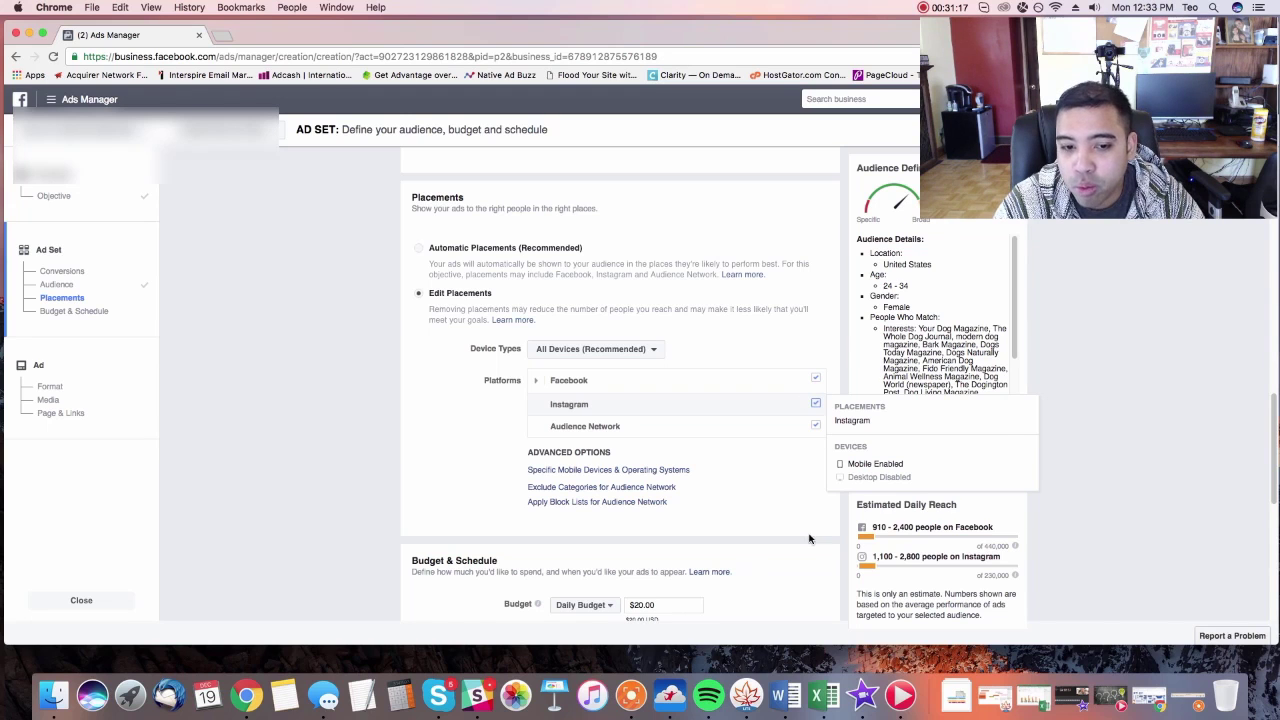
pyautogui.scroll(-1, 829, 509)
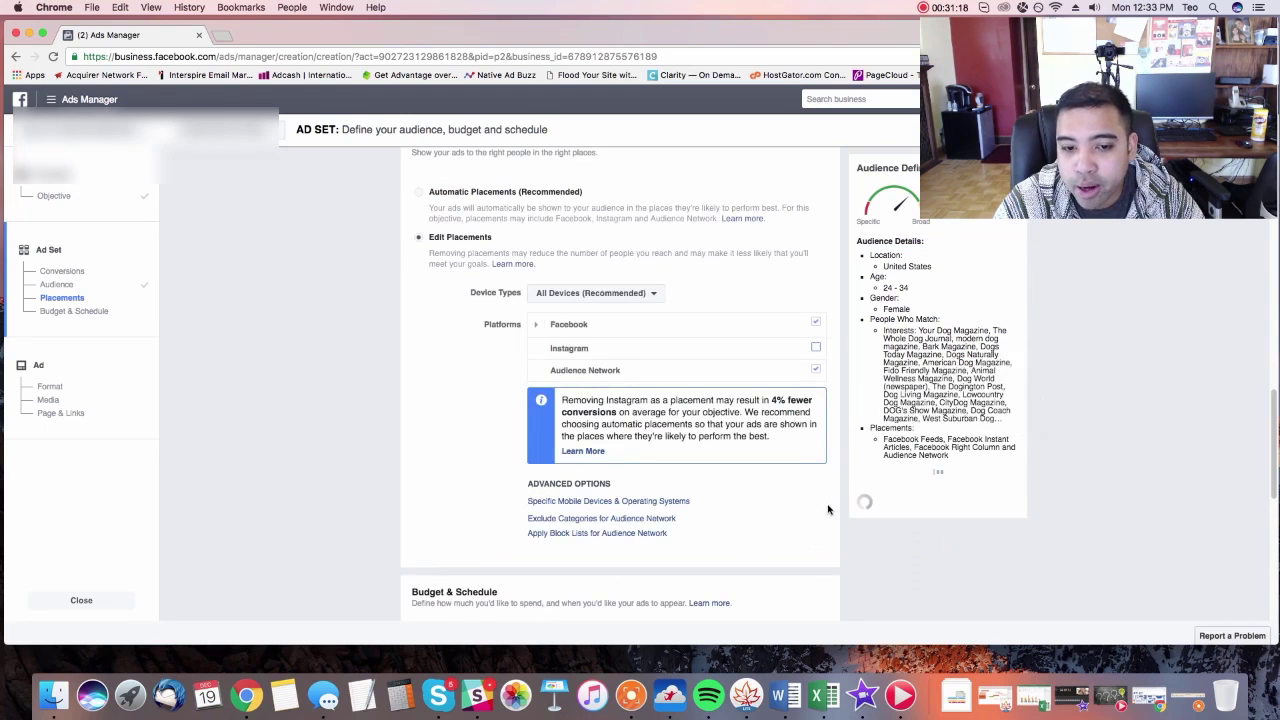
# Step: Expand the advanced placement options for Audience Network category exclusions, specific mobile devices and operating systems, and block lists
pyautogui.click(587, 519)
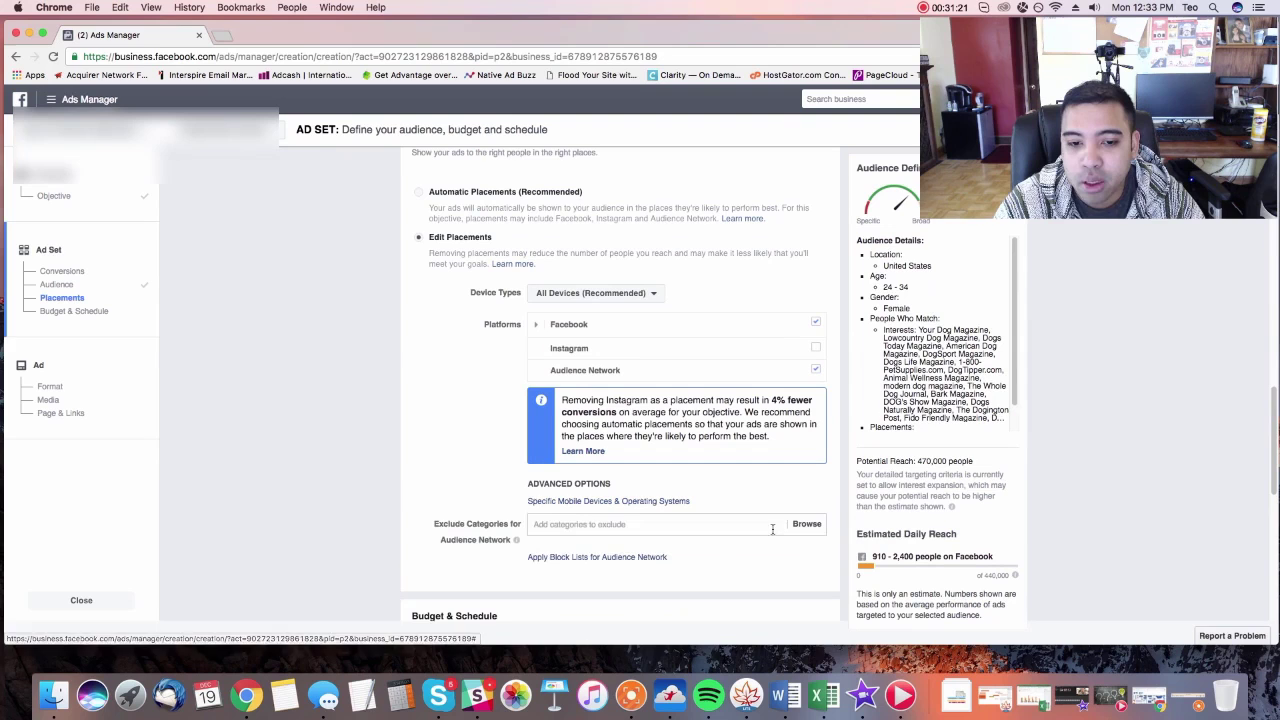
pyautogui.click(604, 502)
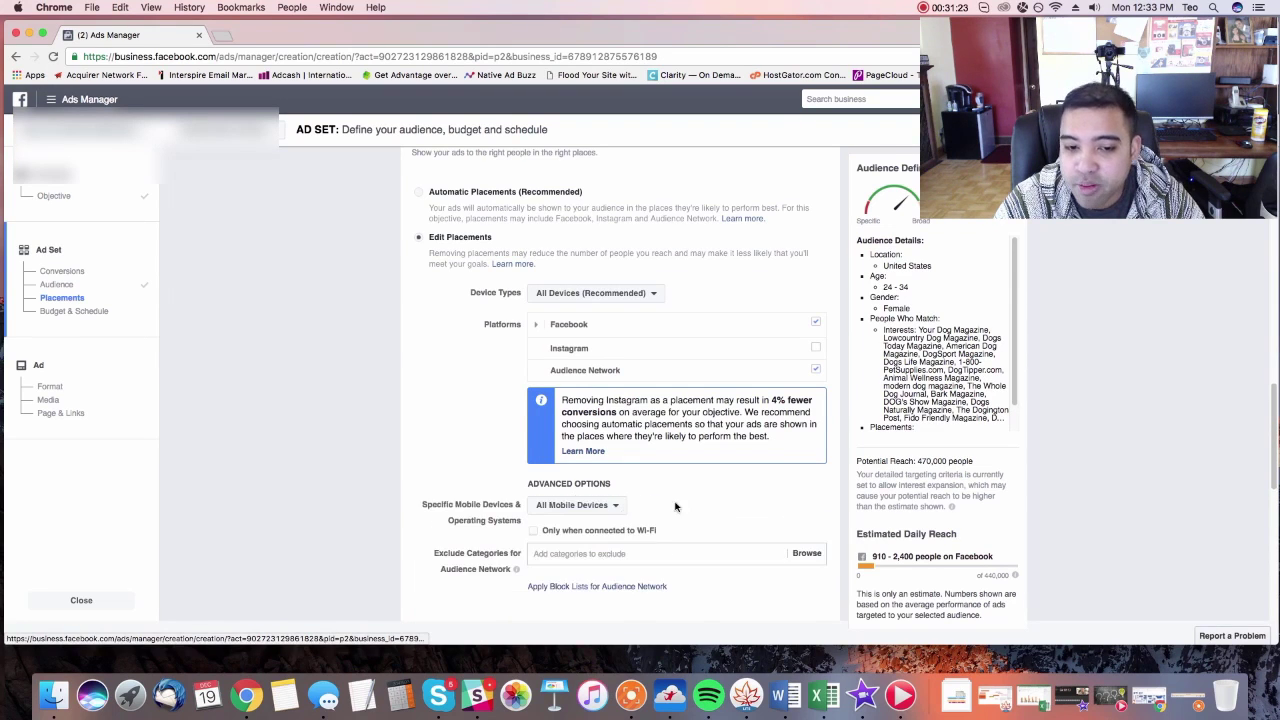
pyautogui.scroll(-2, 678, 508)
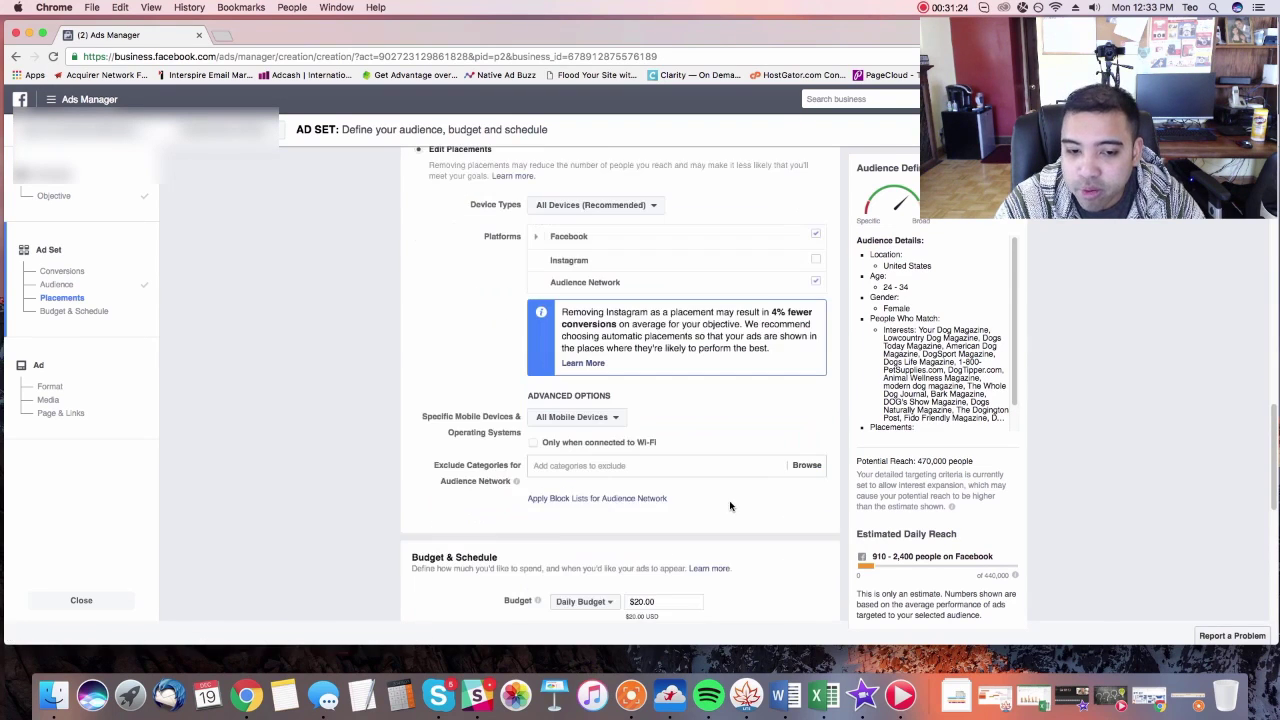
pyautogui.click(580, 500)
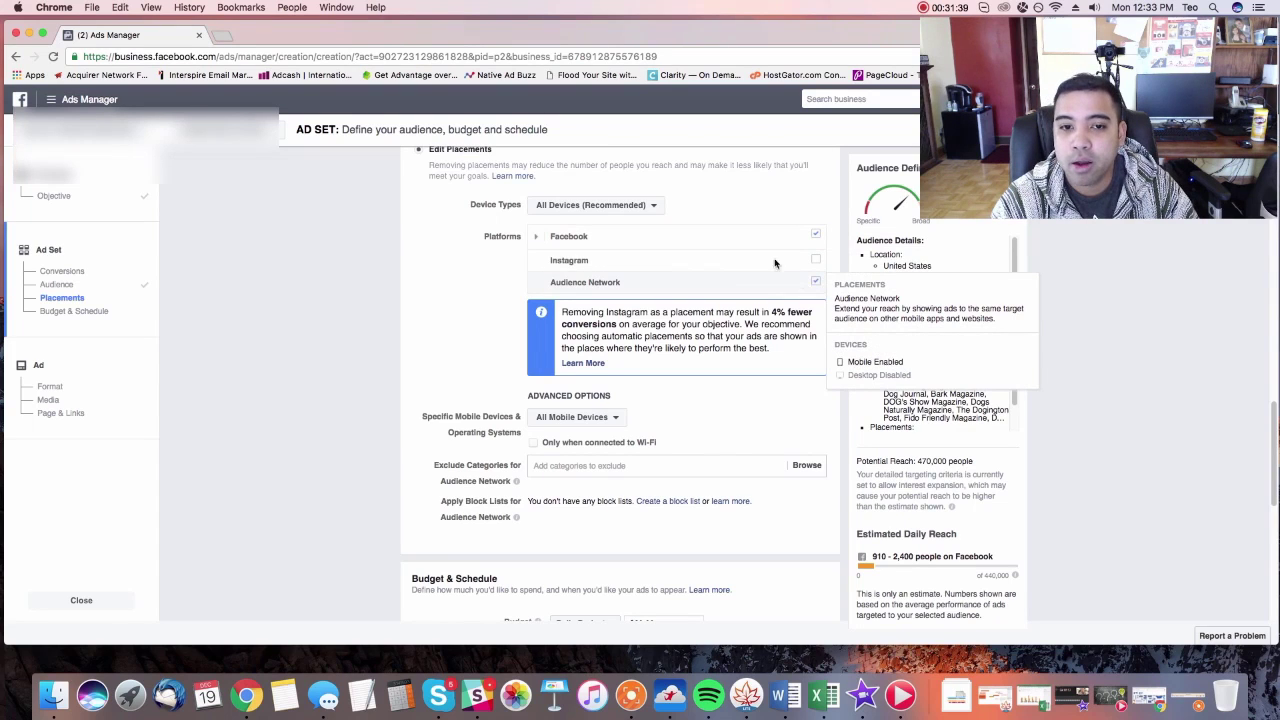
# Step: Set the placement device types to Mobile Only
pyautogui.click(643, 204)
pyautogui.click(790, 204)
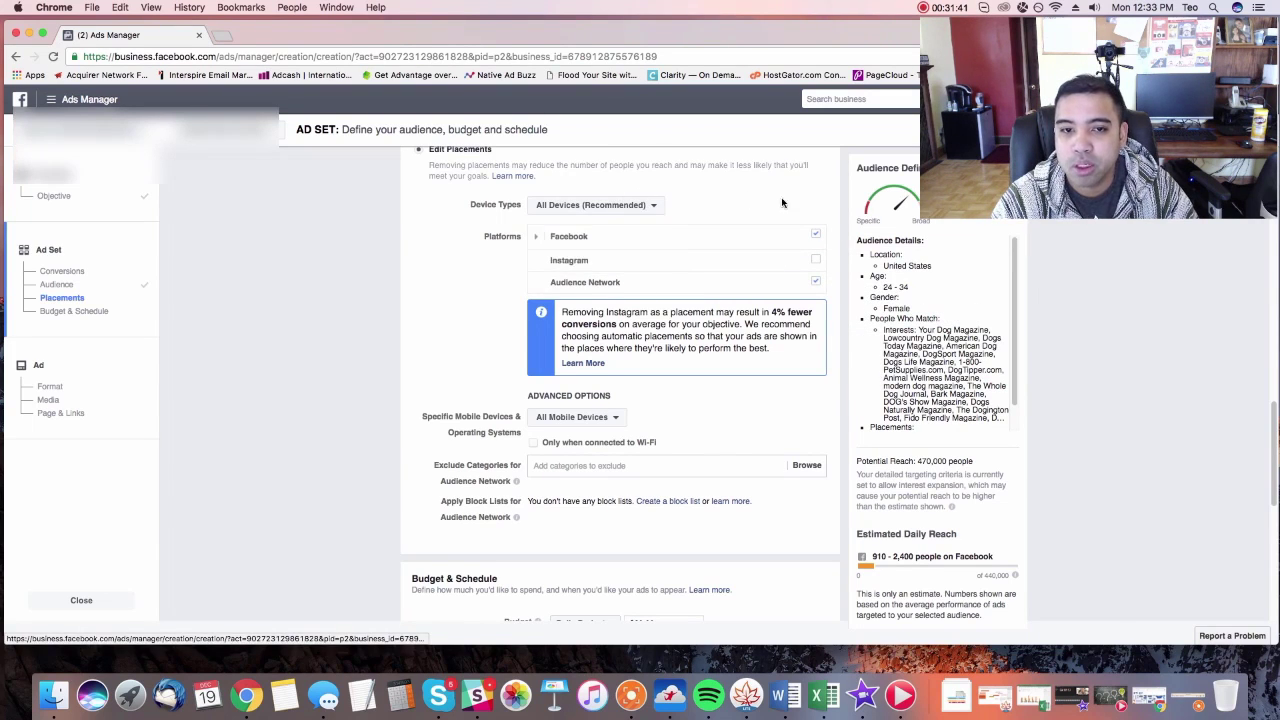
pyautogui.click(648, 204)
pyautogui.click(577, 245)
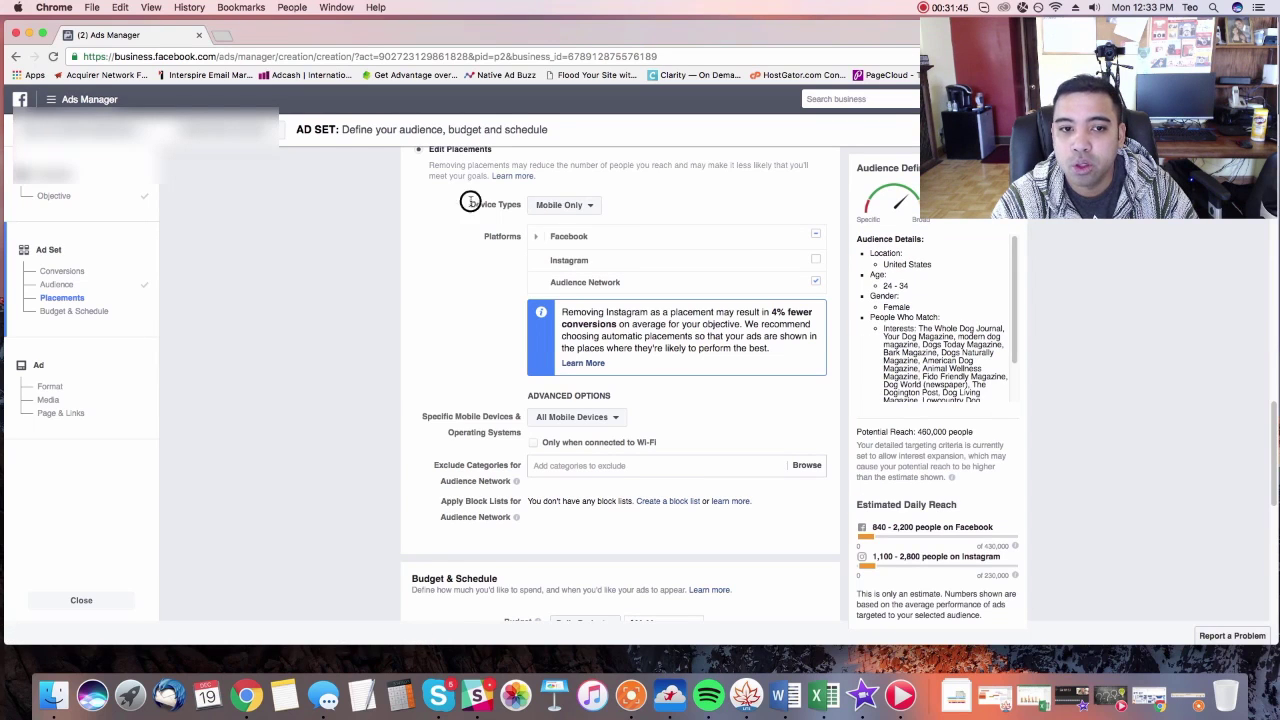
# Step: Rename the ad set to "US - W - 24-34 Females + Mobile + Dog Interests", checking its placement and audience settings
pyautogui.scroll(-10, 705, 297)
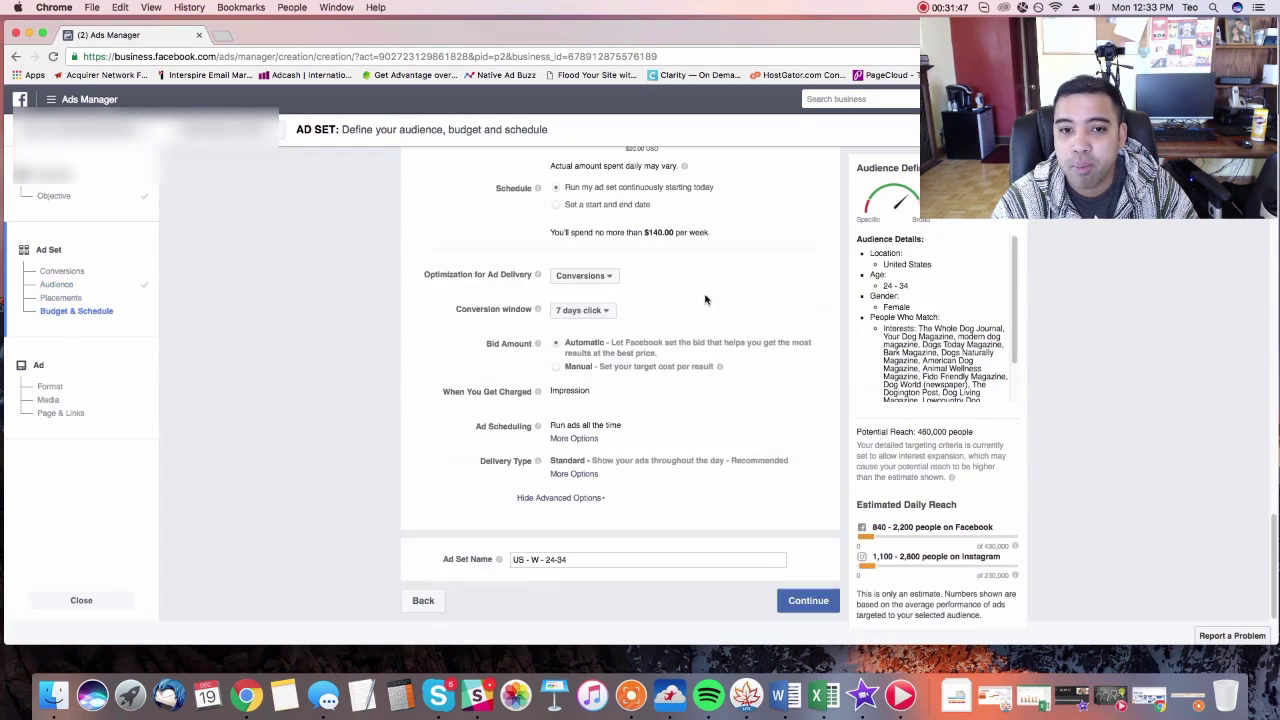
pyautogui.click(577, 557)
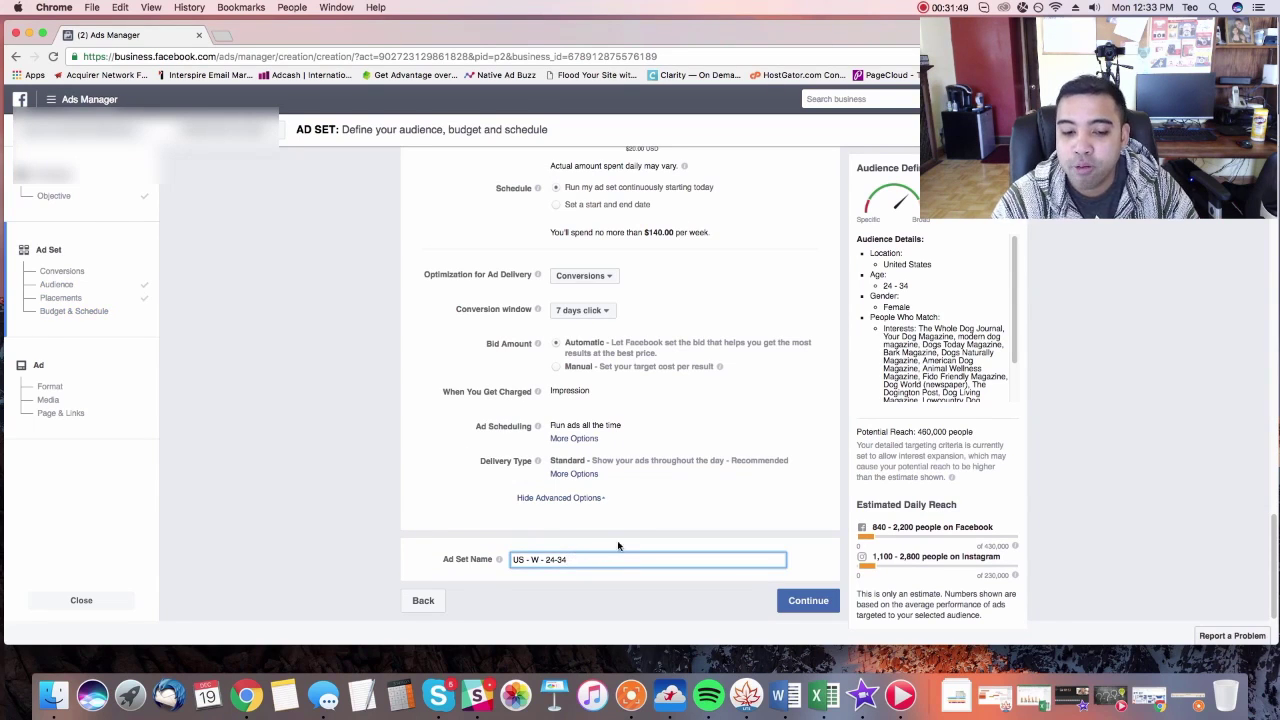
pyautogui.write('Female')
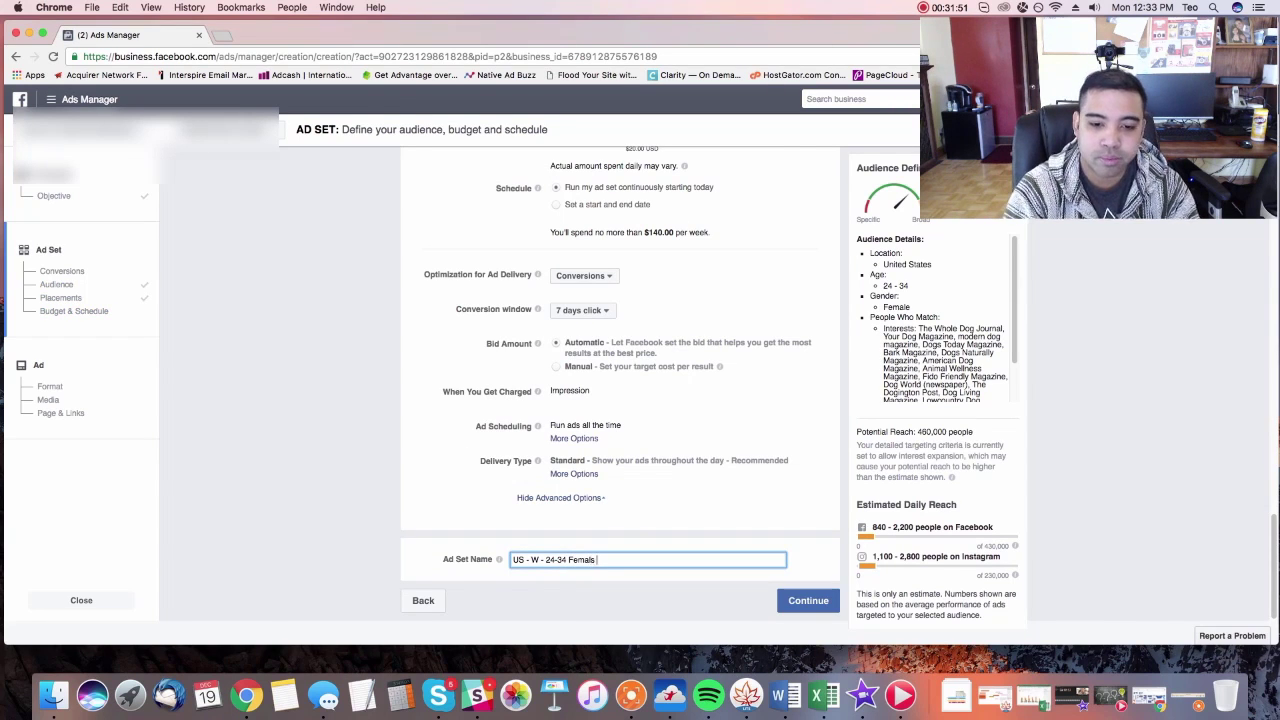
pyautogui.press('BackSpace')
pyautogui.write('es + Mobile O')
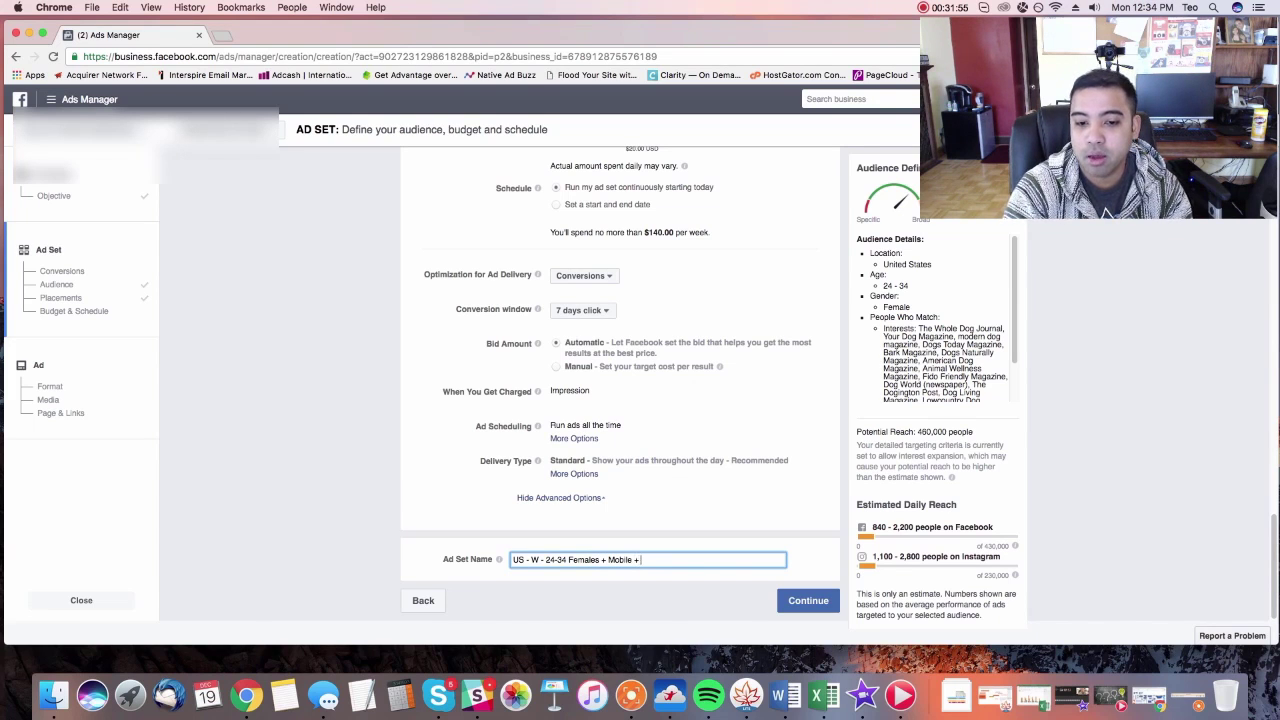
pyautogui.scroll(5, 735, 477)
pyautogui.scroll(3, 760, 460)
pyautogui.scroll(-4, 800, 445)
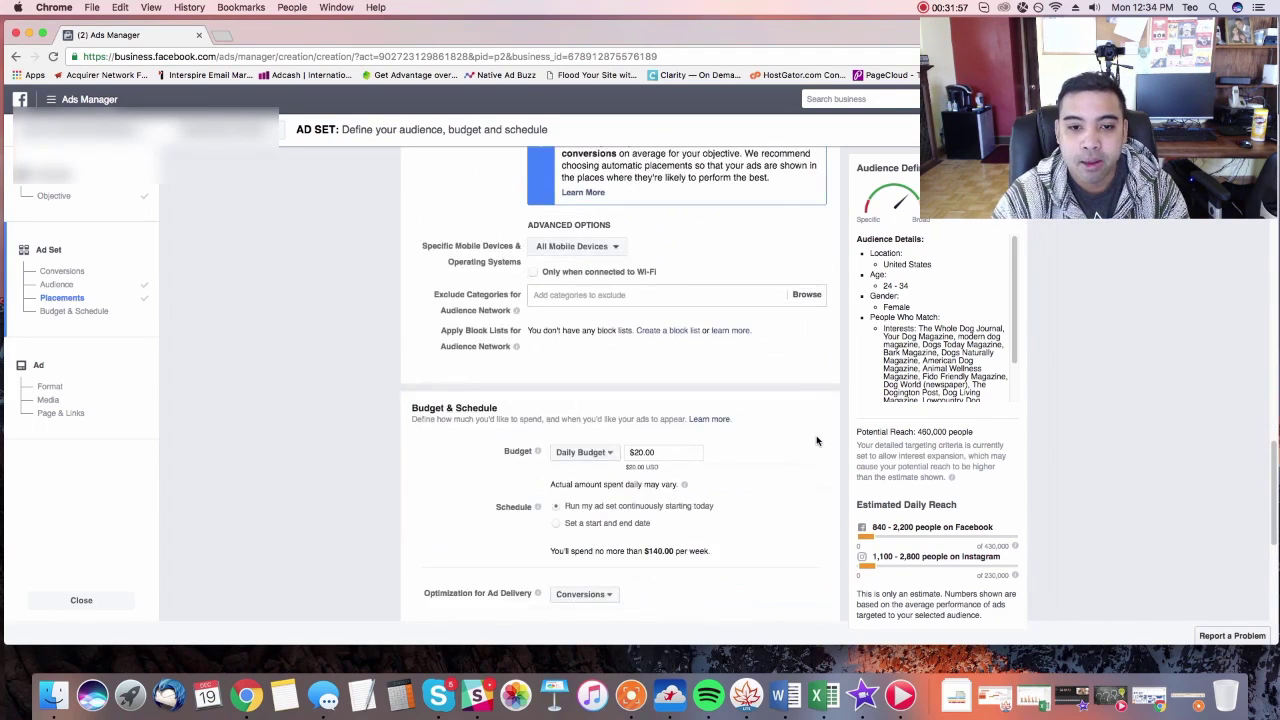
pyautogui.scroll(6, 817, 441)
pyautogui.scroll(5, 817, 441)
pyautogui.scroll(-15, 840, 480)
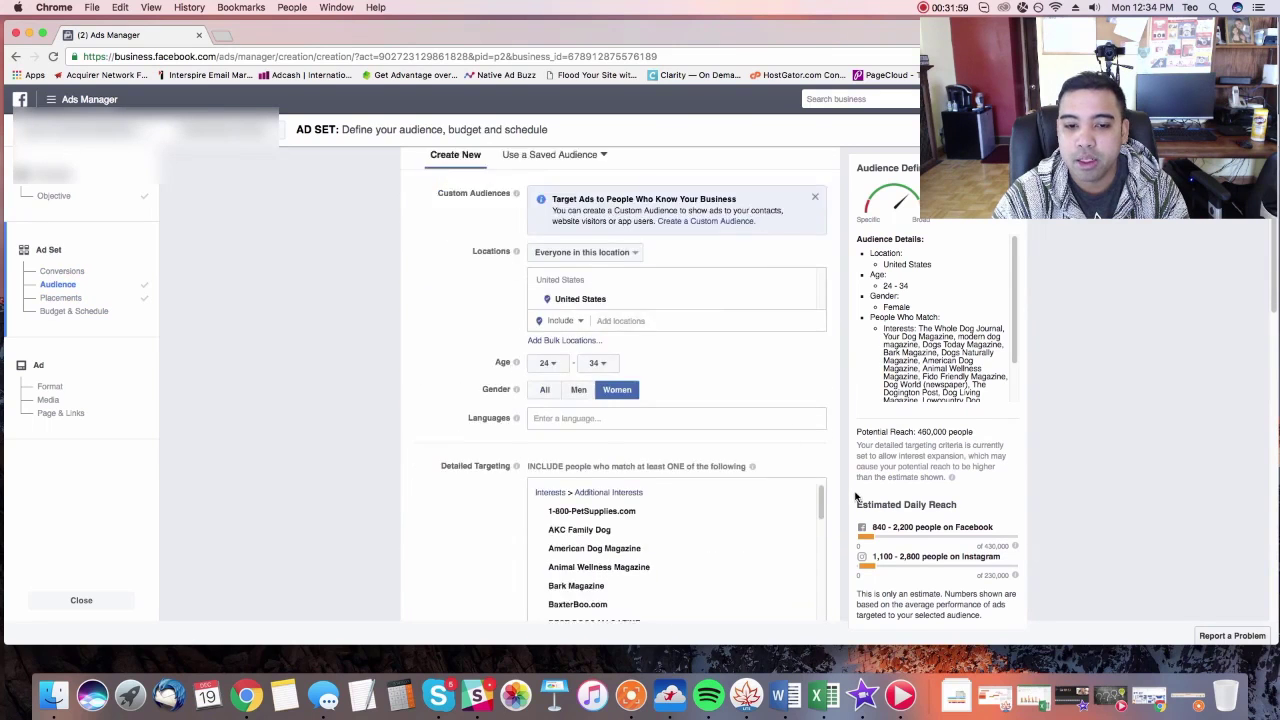
pyautogui.write('Dog Interests')
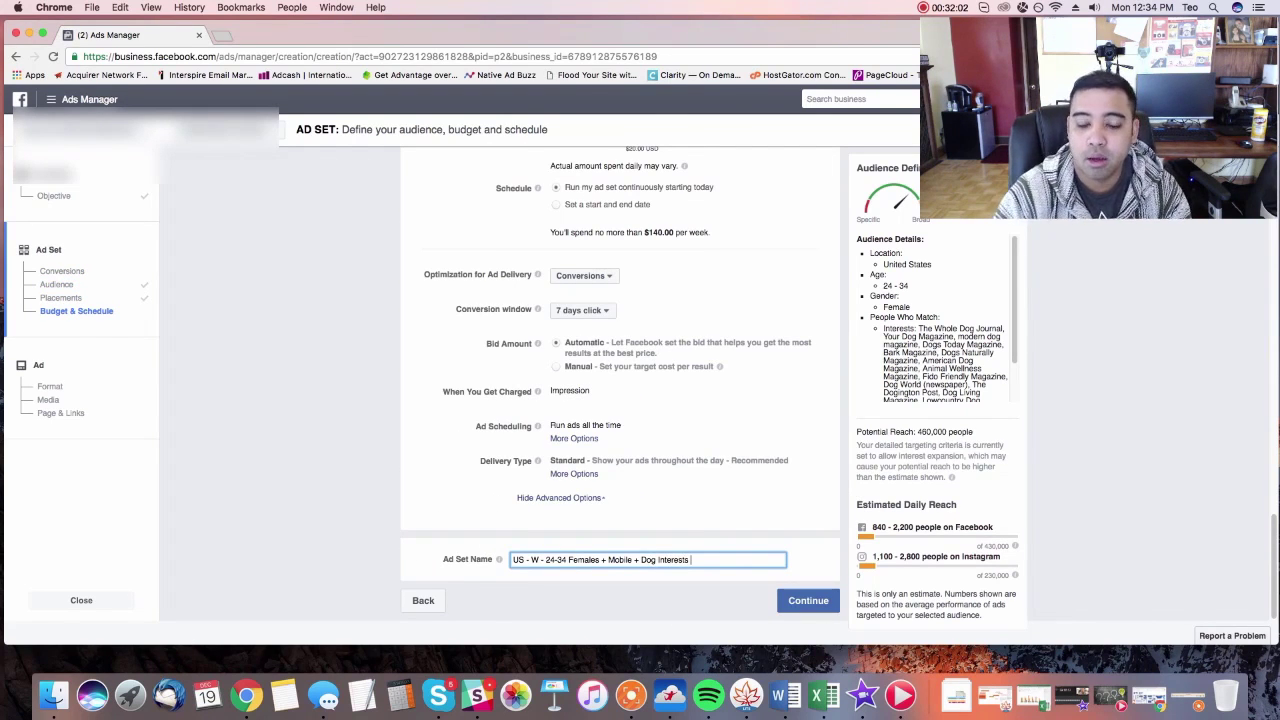
# Step: Check the choices for specific mobile devices and operating systems in the placement settings, leaving the selection at All Mobile Devices
pyautogui.scroll(6, 800, 445)
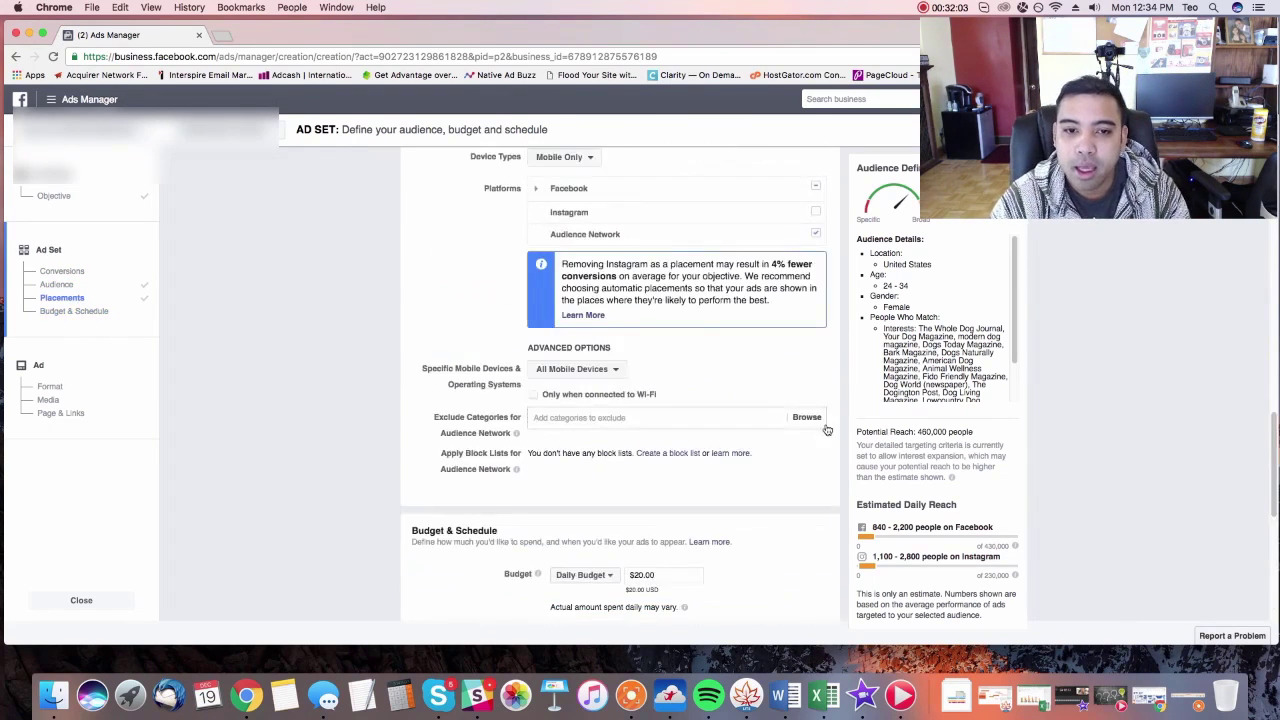
pyautogui.scroll(-3, 830, 418)
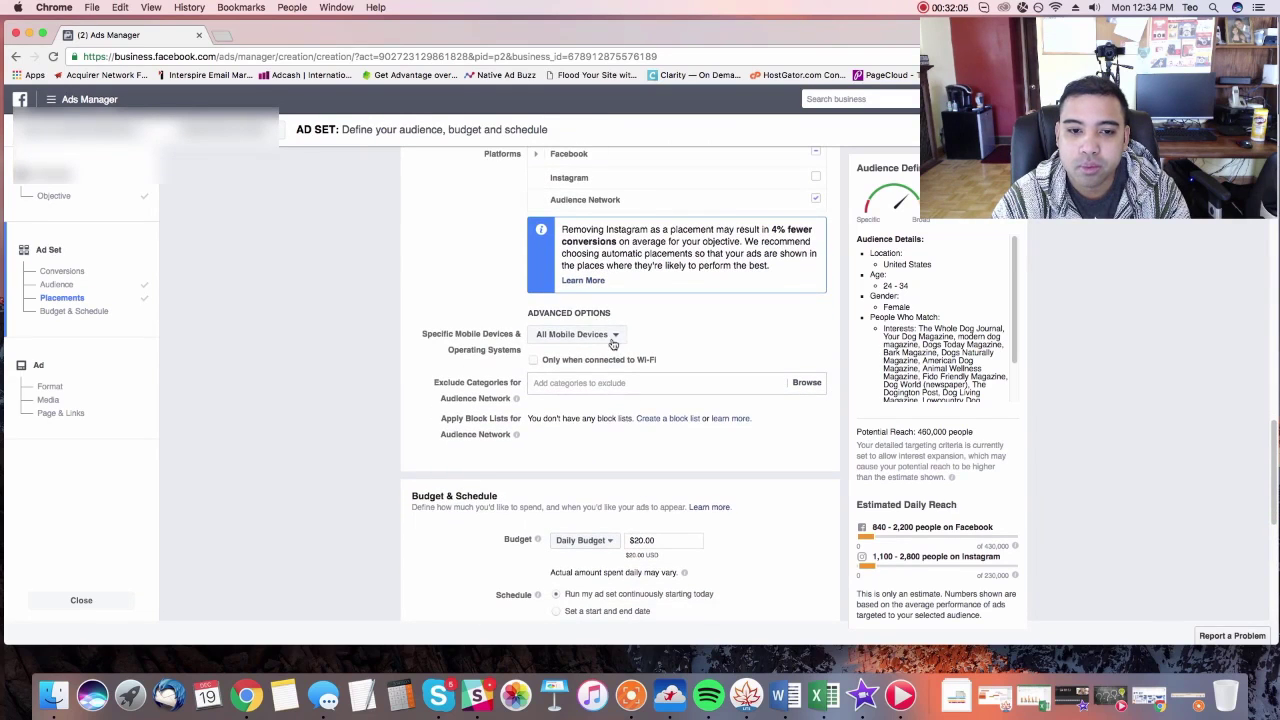
pyautogui.click(614, 335)
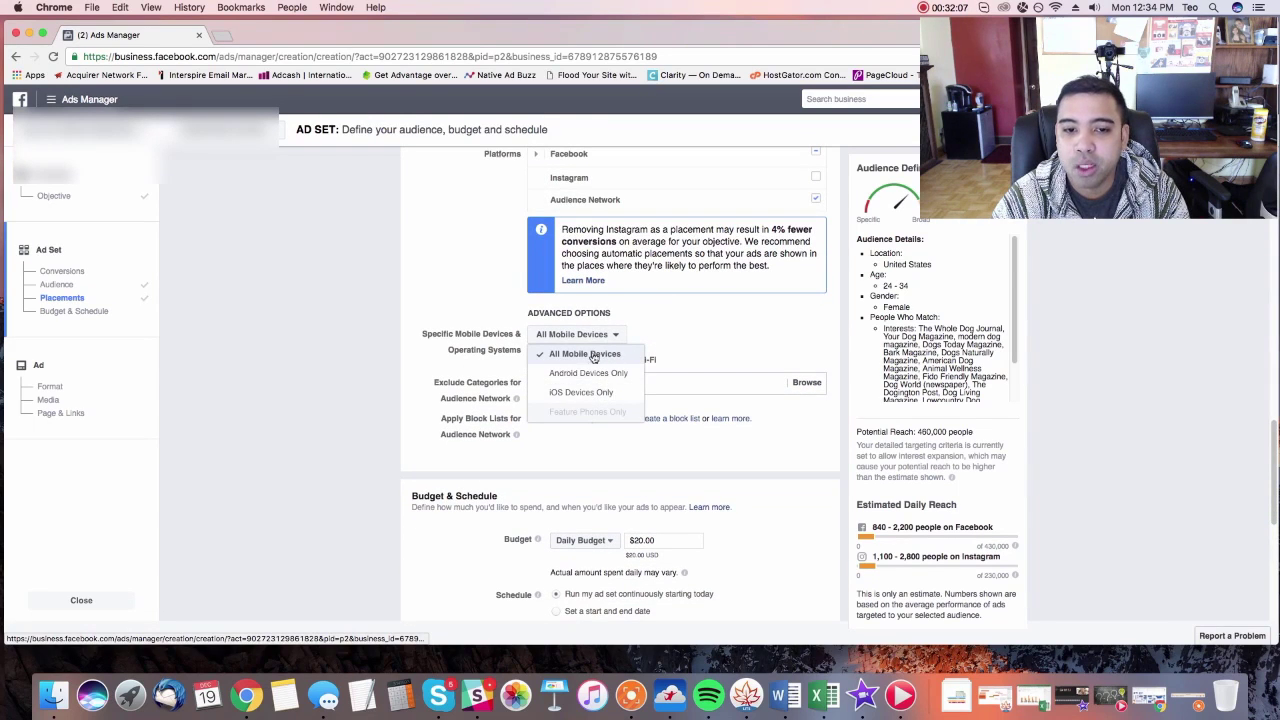
pyautogui.click(727, 326)
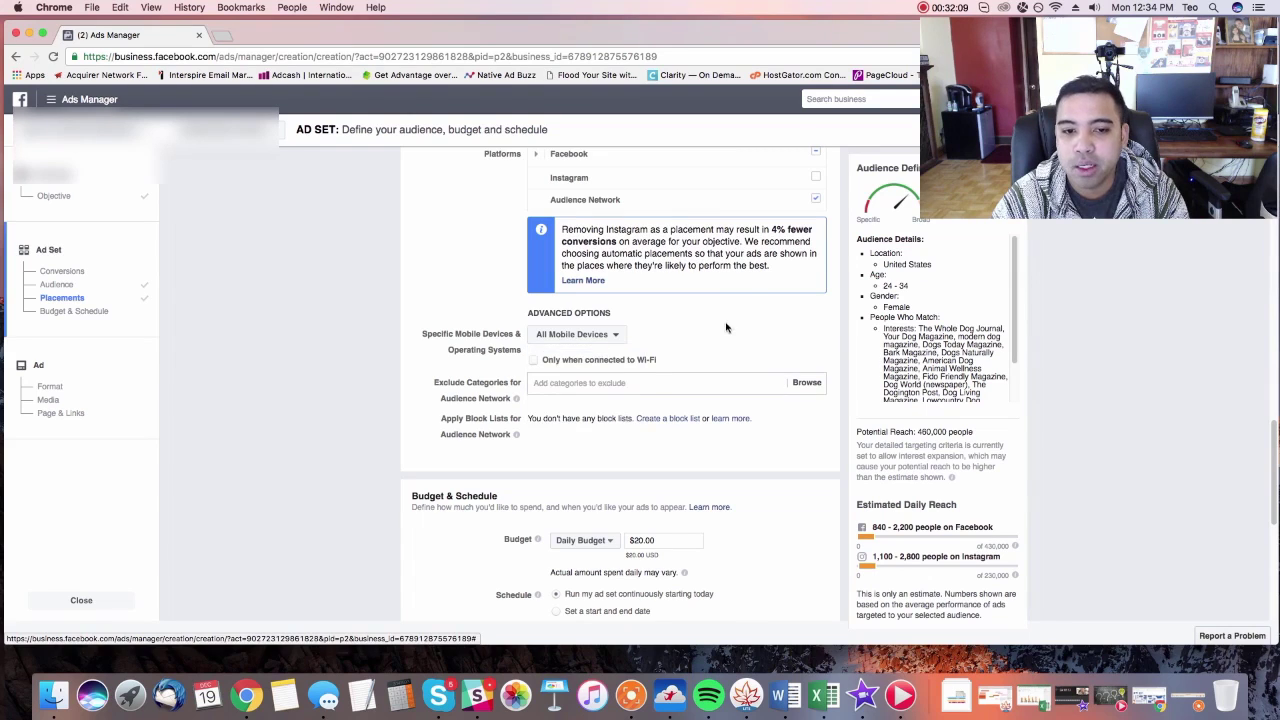
pyautogui.scroll(-5, 823, 337)
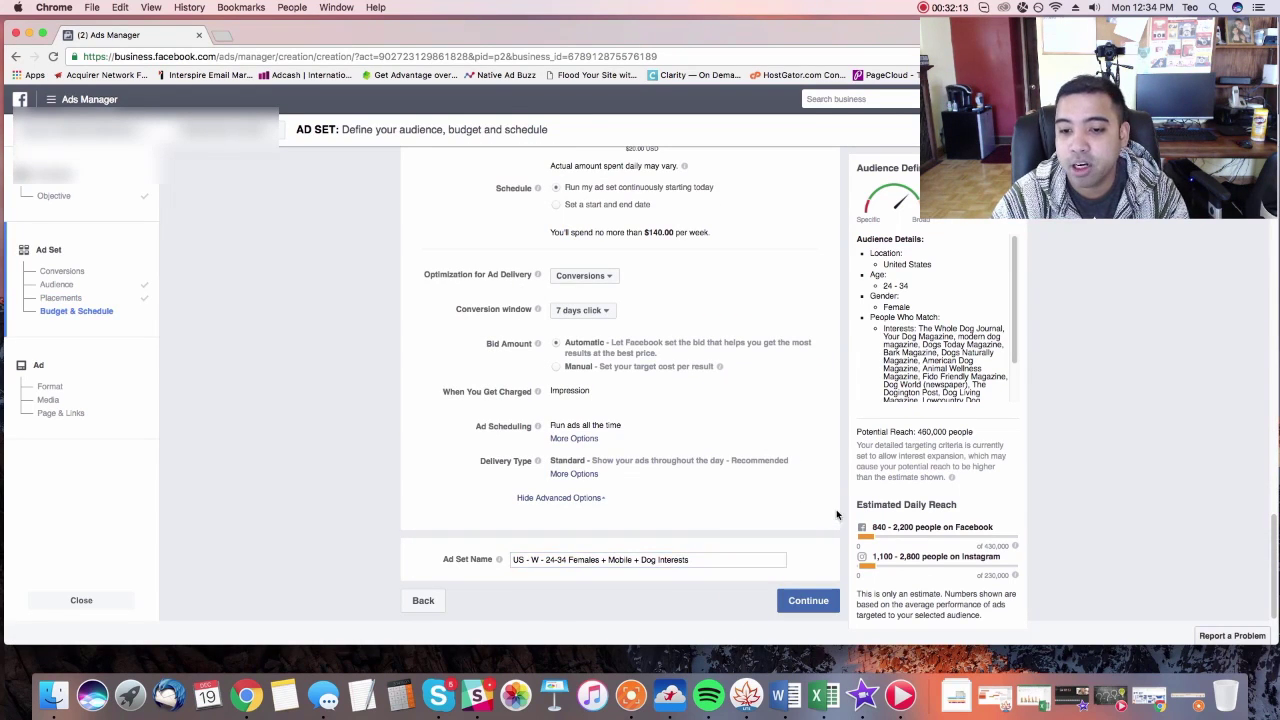
pyautogui.scroll(3, 850, 505)
pyautogui.scroll(5, 856, 490)
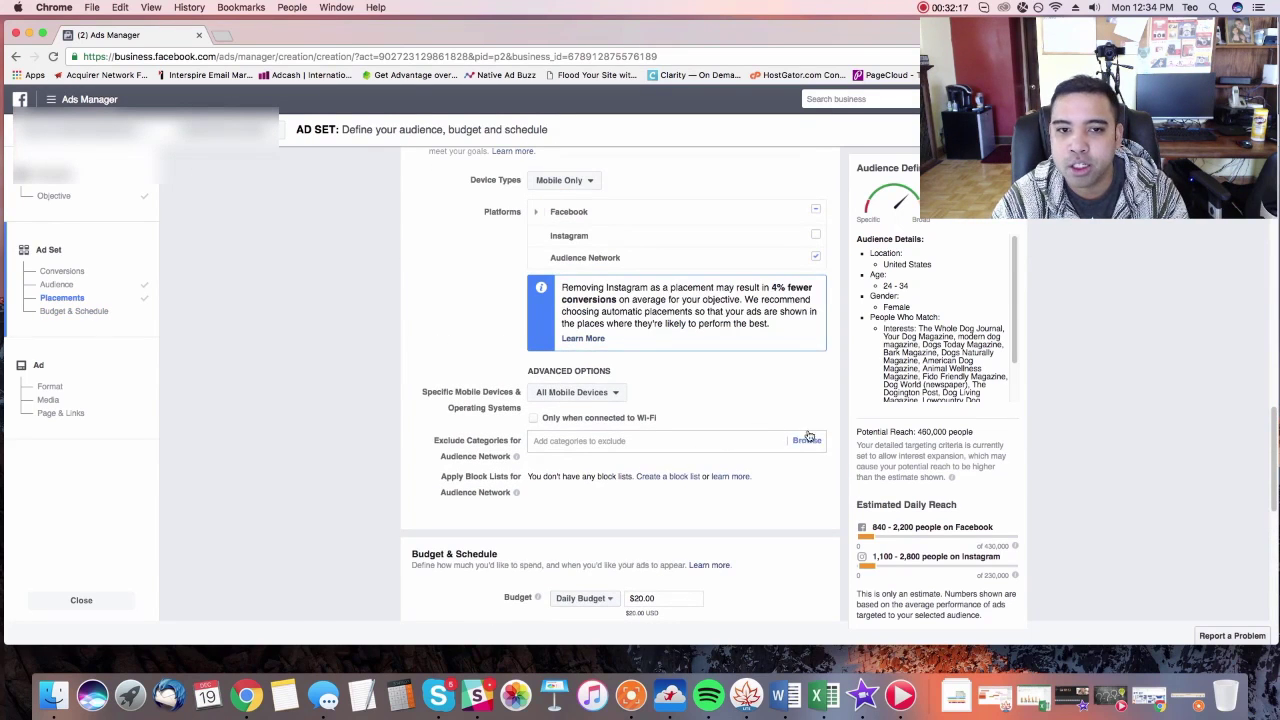
pyautogui.scroll(2, 815, 435)
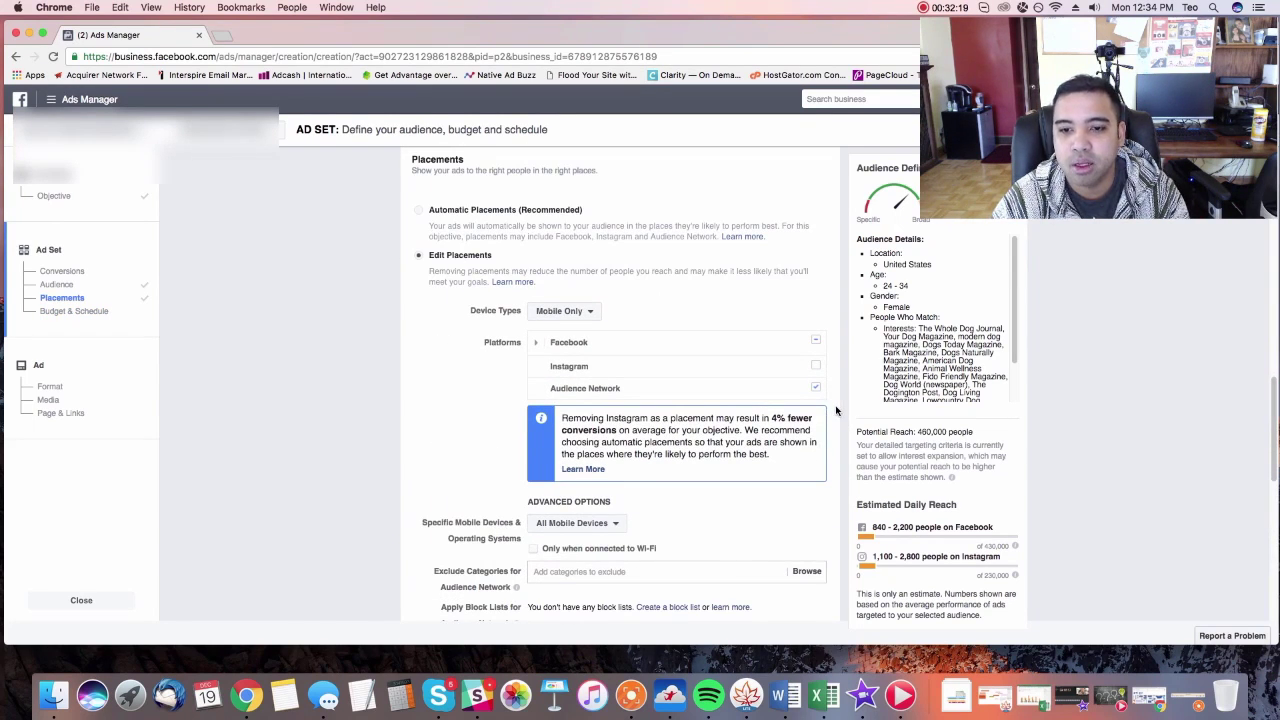
pyautogui.scroll(-2, 830, 415)
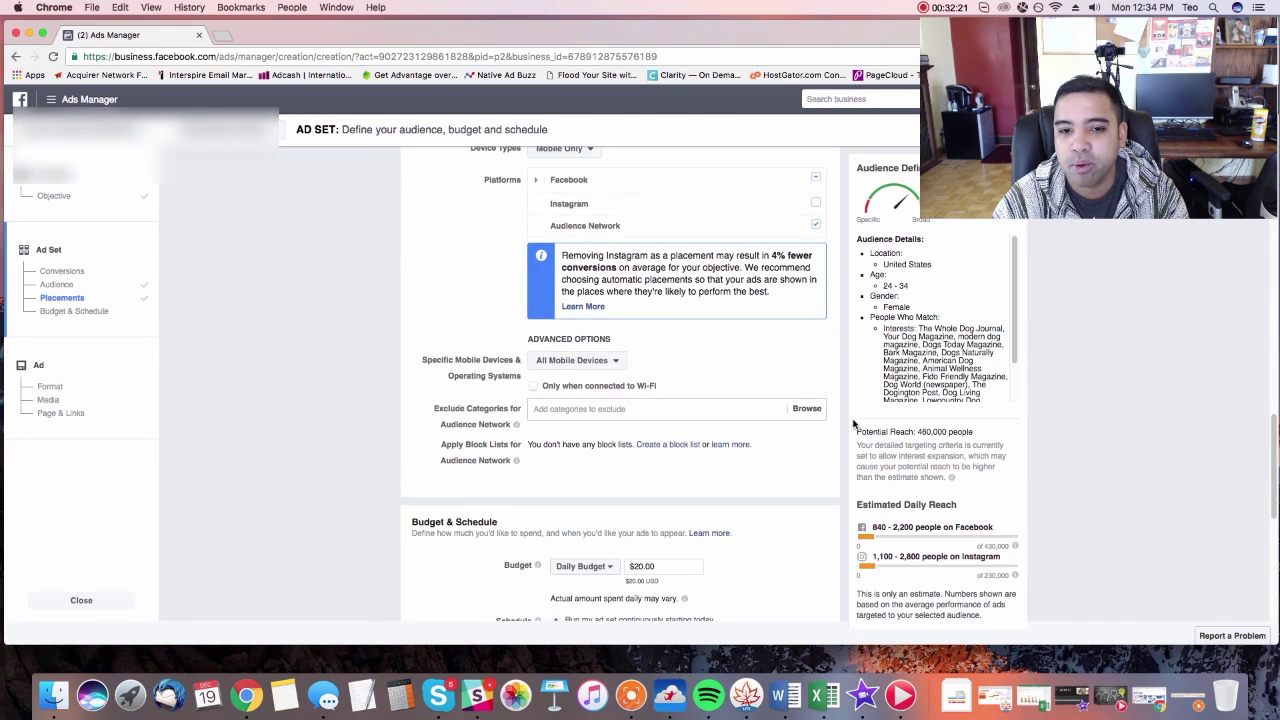
# Step: Narrow the detailed targeting so people must also match the WiFi Connection behavior under Mobile Device User > Network Connection
pyautogui.scroll(7, 840, 420)
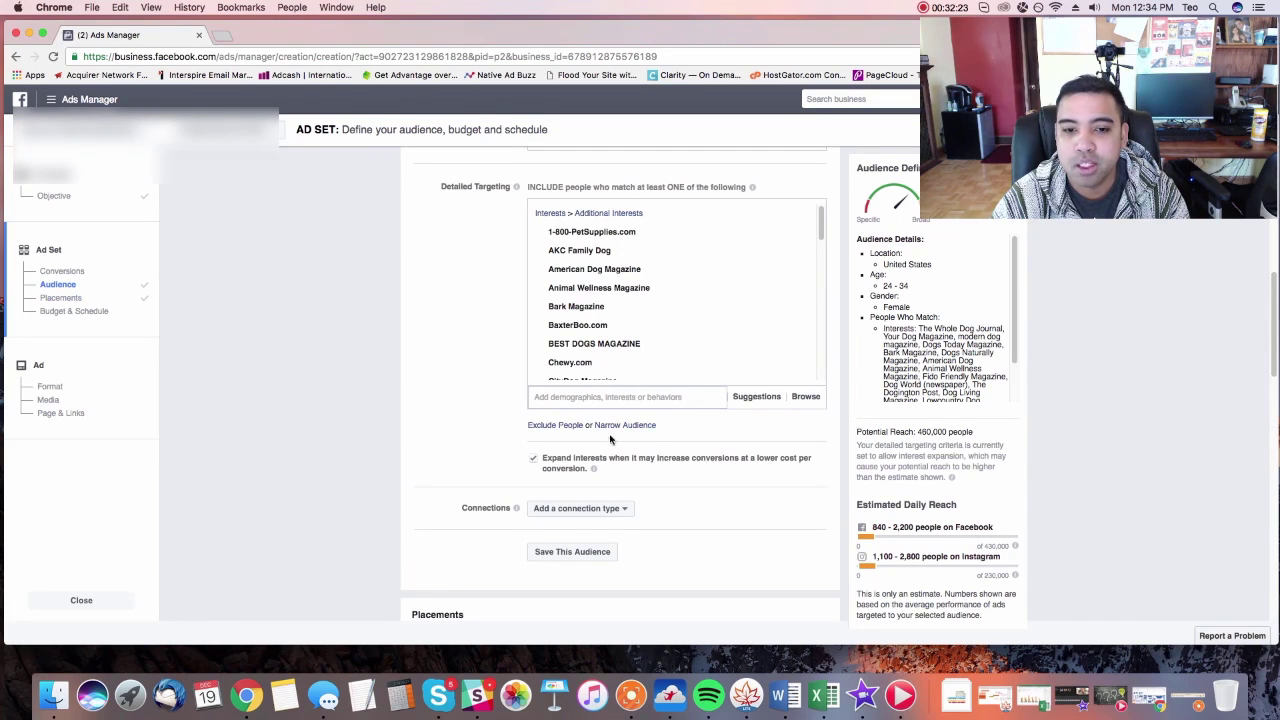
pyautogui.click(632, 433)
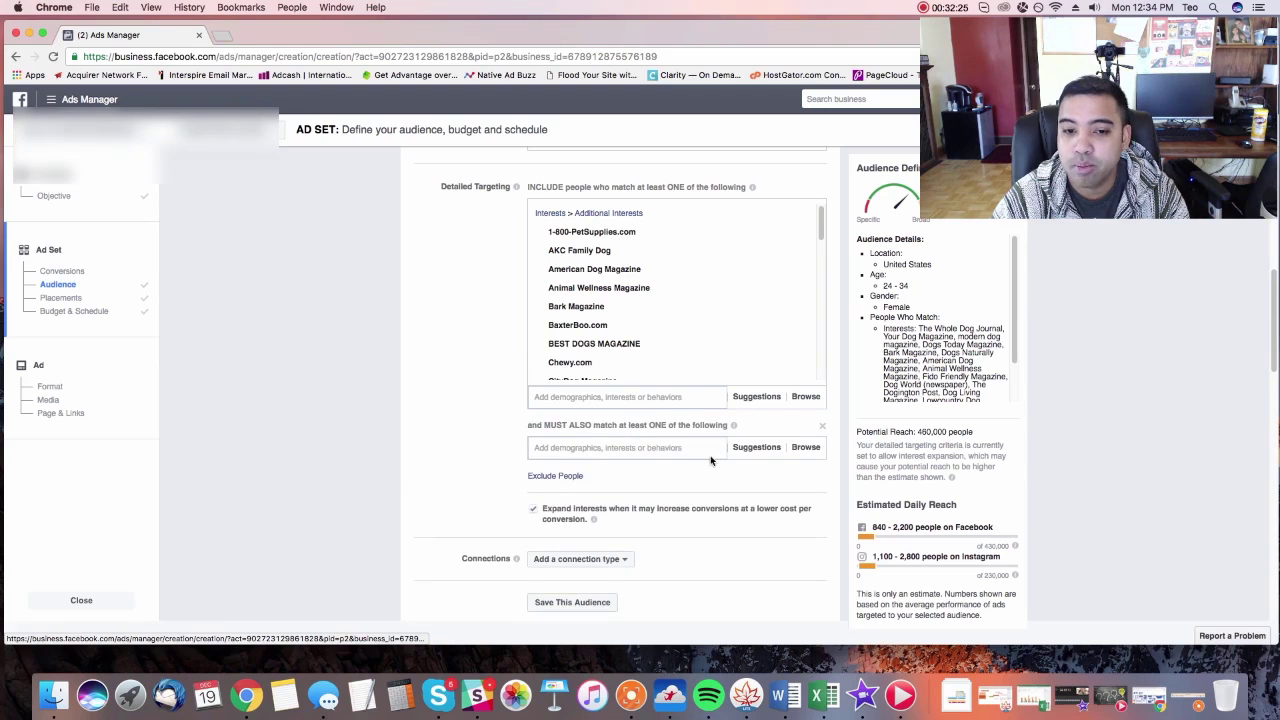
pyautogui.click(640, 448)
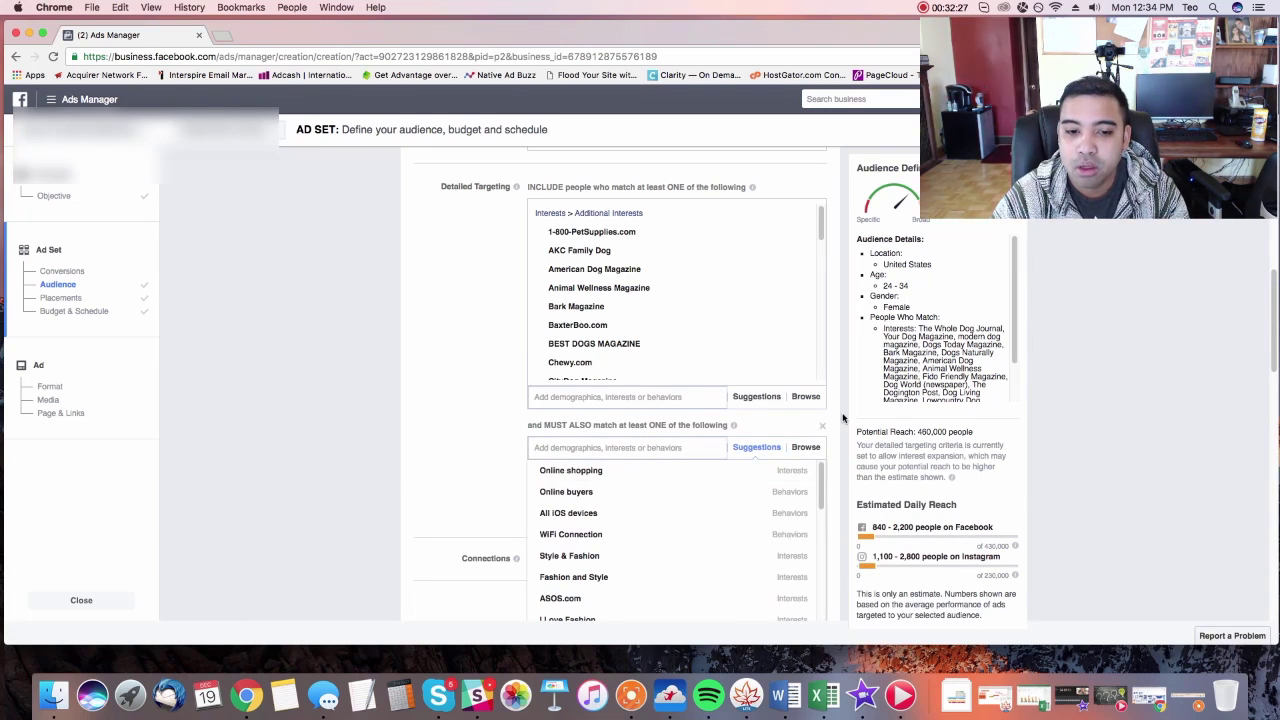
pyautogui.scroll(-2, 842, 420)
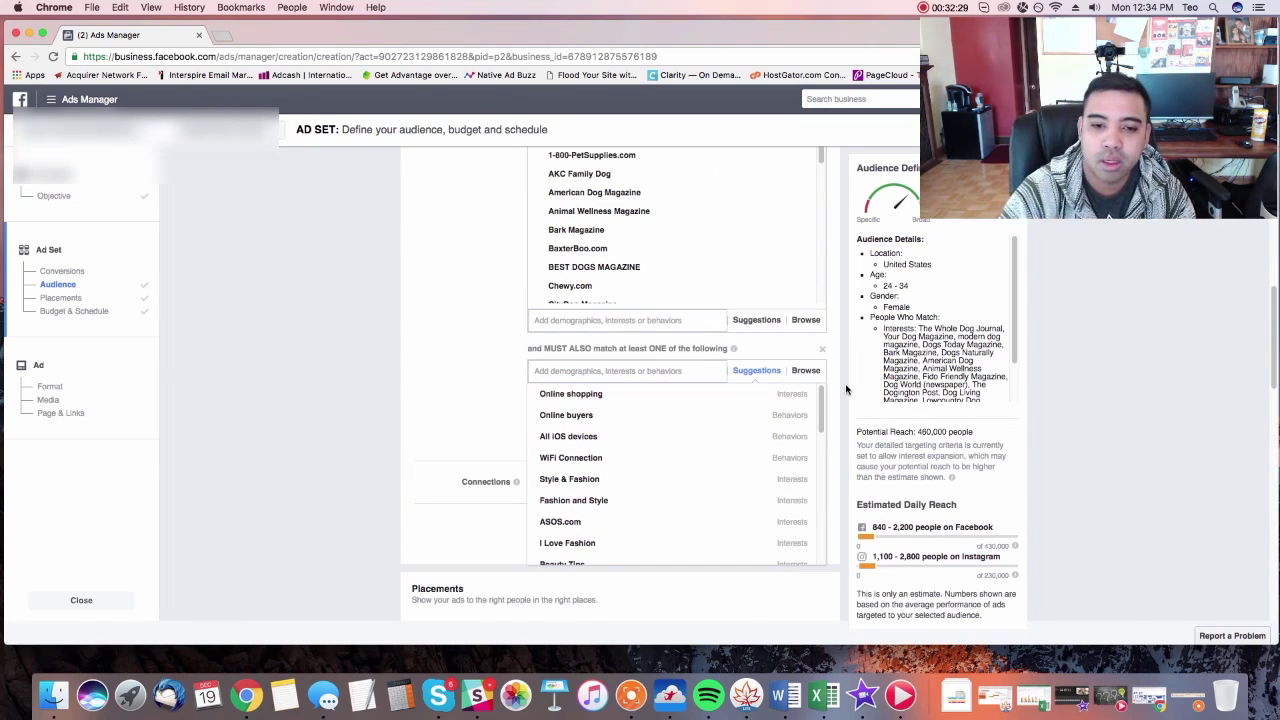
pyautogui.click(623, 462)
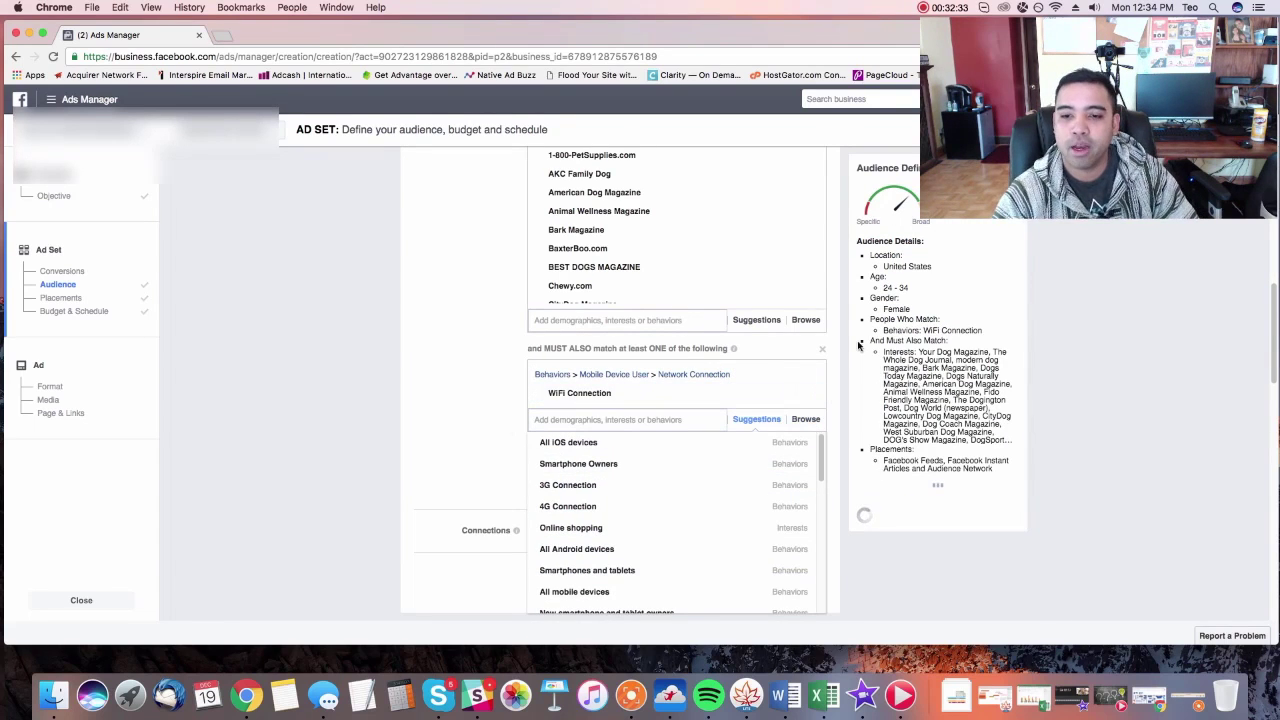
pyautogui.click(1082, 458)
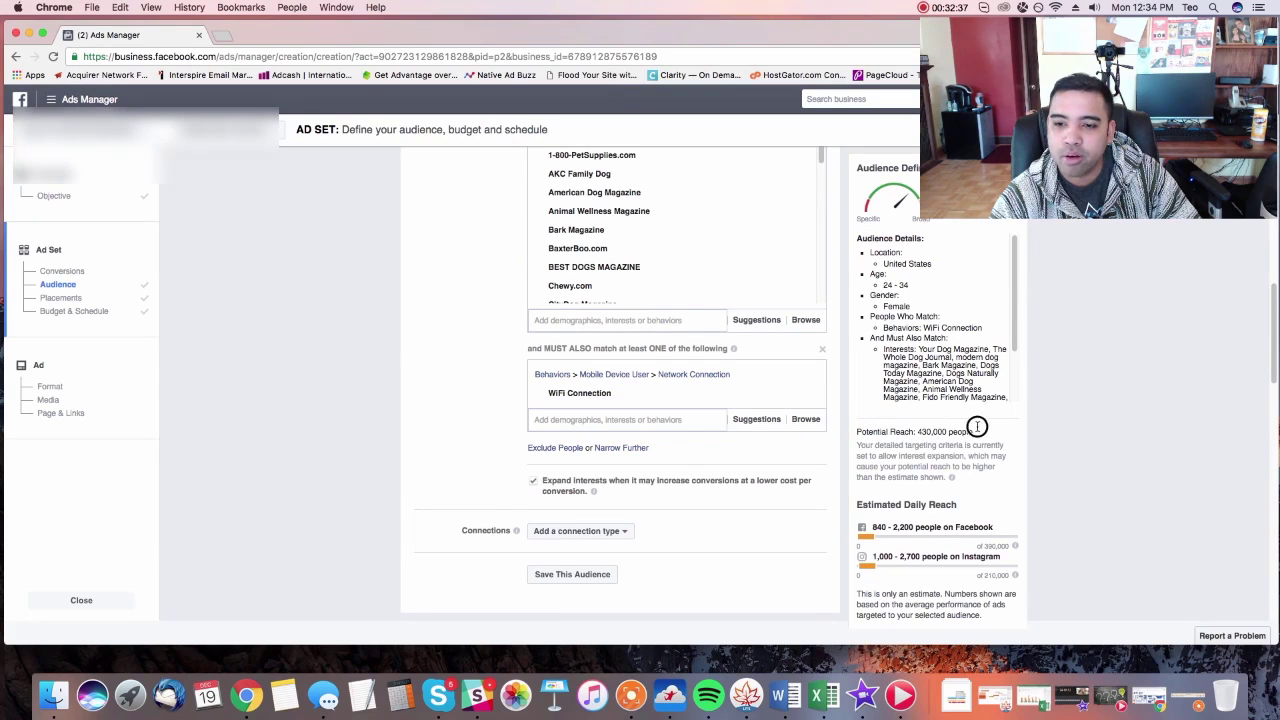
# Step: Review the narrowed audience's potential reach, the size of the WiFi Connection behavior, and the surrounding targeting and budget settings
pyautogui.moveTo(977, 427); pyautogui.dragTo(981, 437)
pyautogui.moveTo(974, 490); pyautogui.dragTo(854, 434)
pyautogui.click(857, 434)
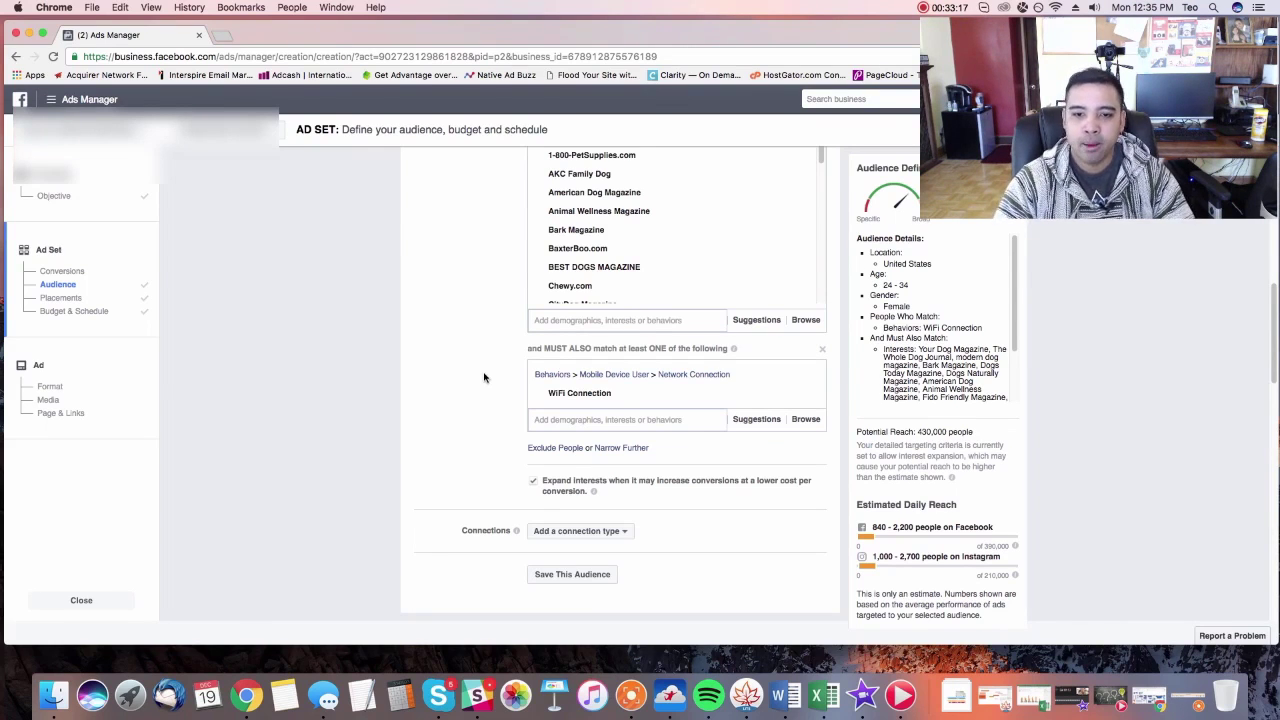
pyautogui.moveTo(637, 402)
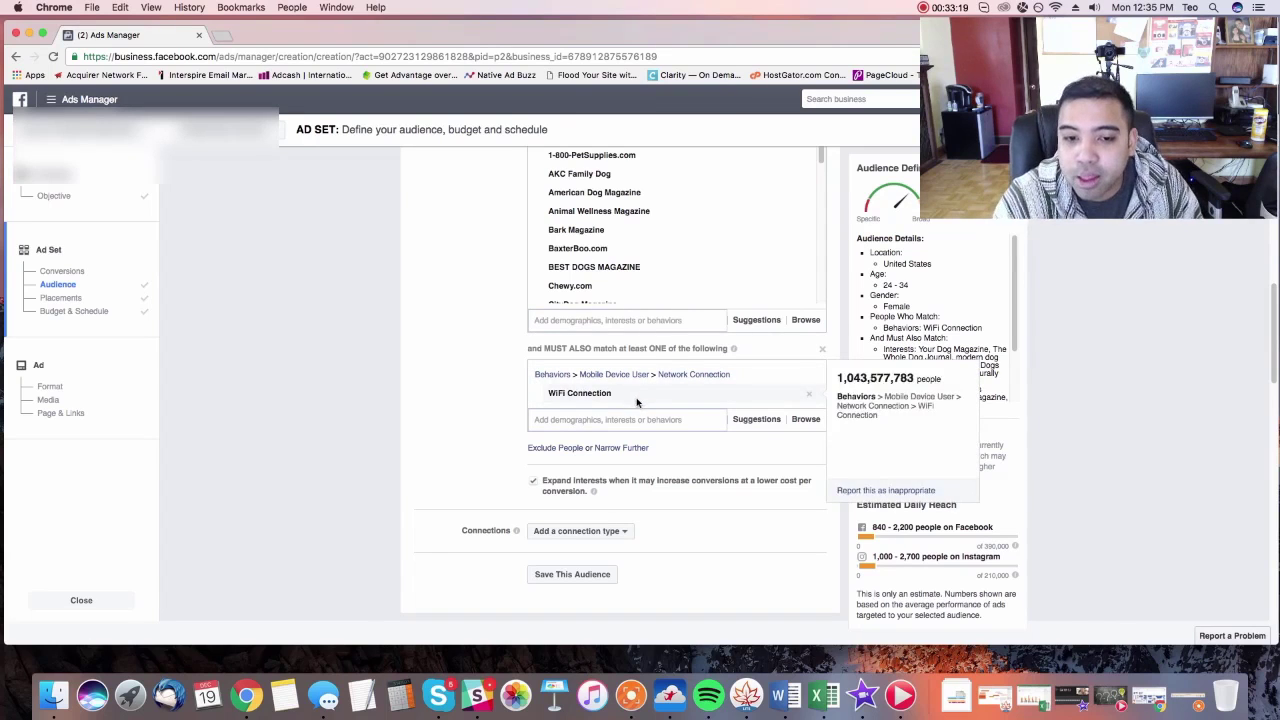
pyautogui.click(840, 332)
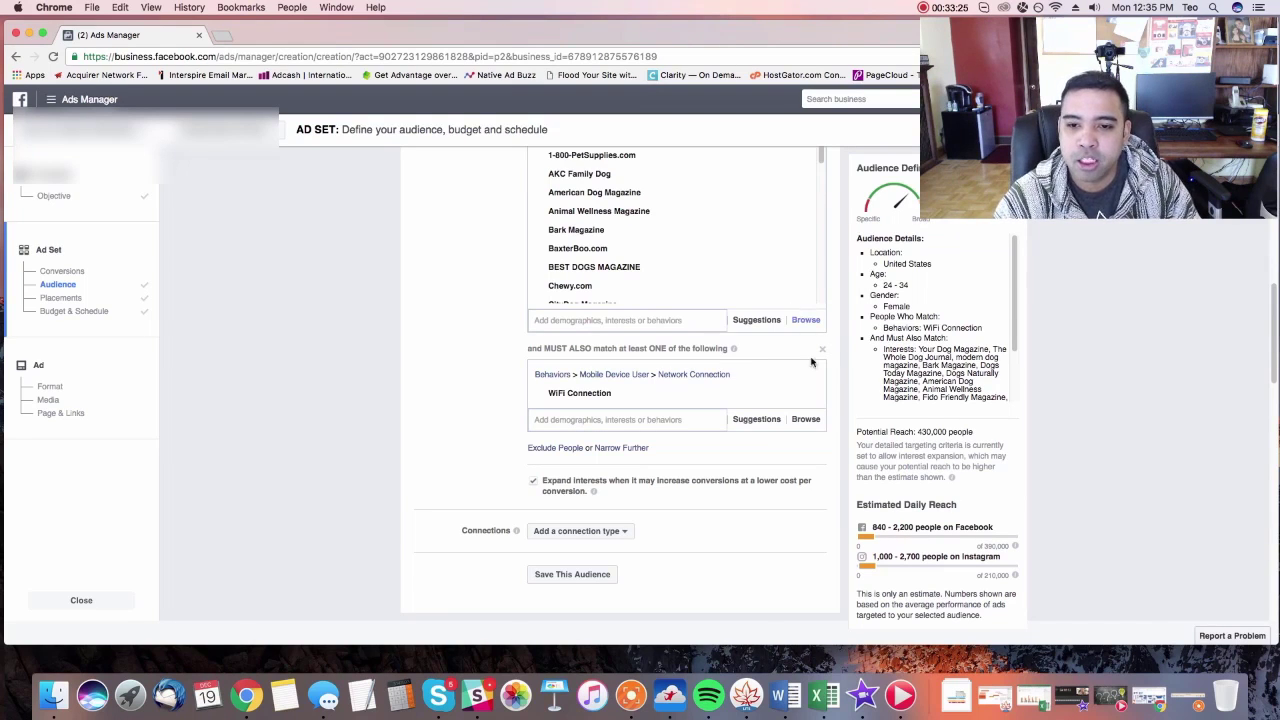
pyautogui.moveTo(775, 390)
pyautogui.click(838, 342)
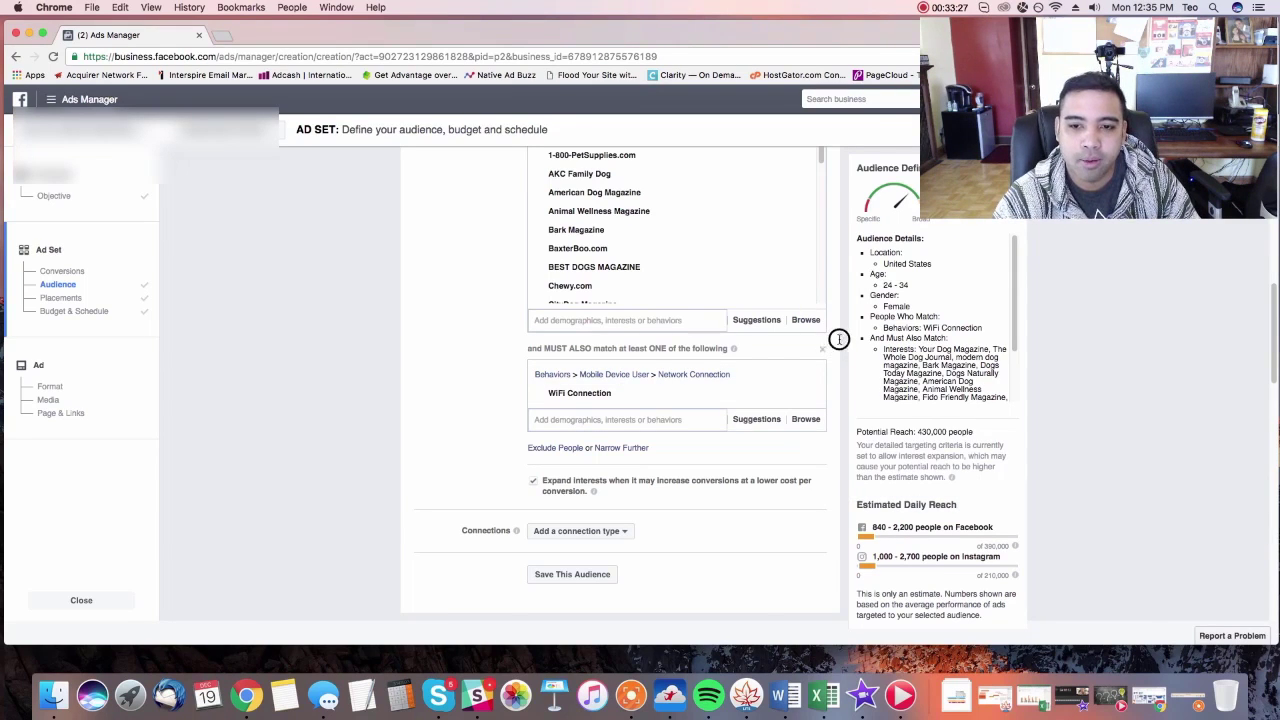
pyautogui.scroll(5, 840, 362)
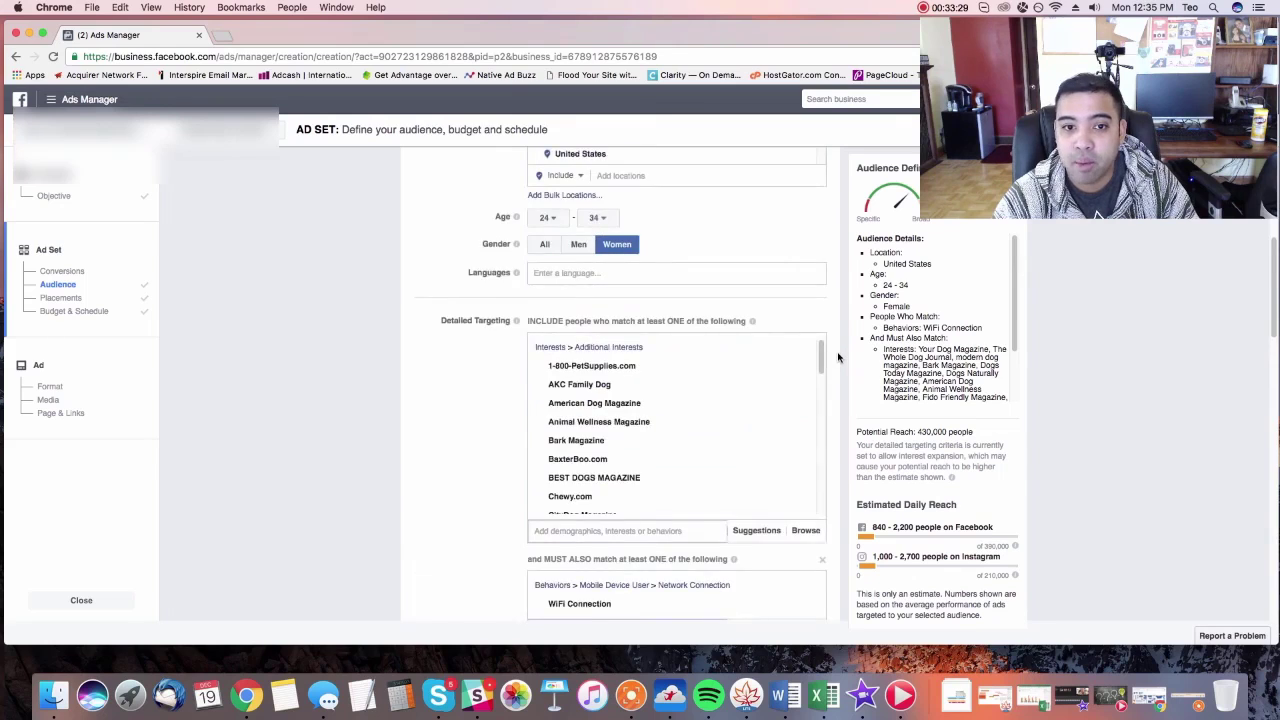
pyautogui.scroll(-7, 838, 358)
pyautogui.scroll(-15, 838, 357)
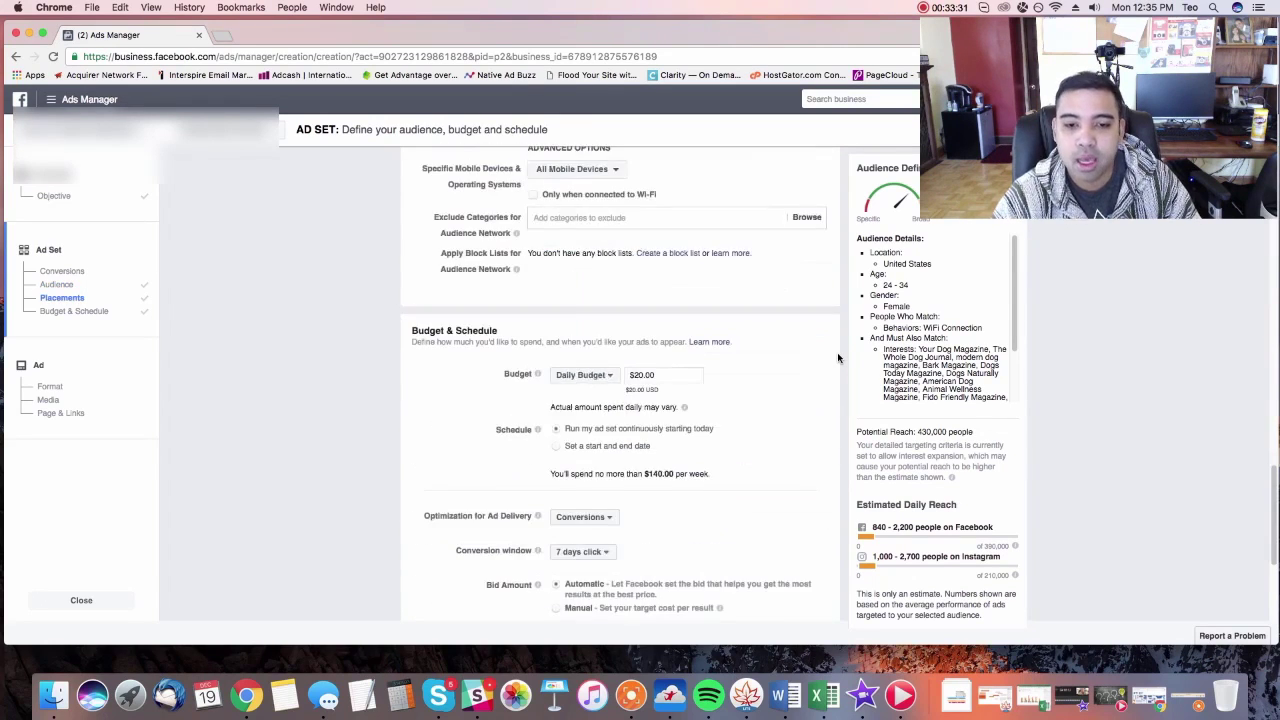
pyautogui.scroll(12, 838, 358)
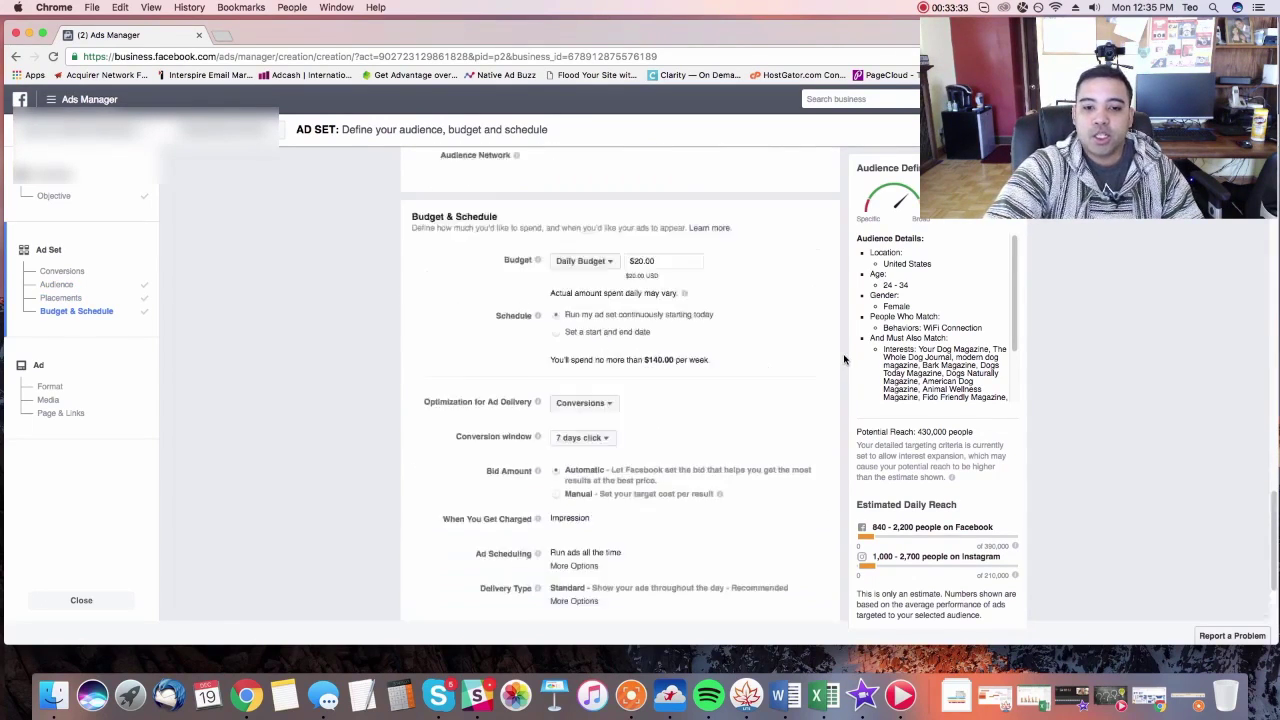
pyautogui.scroll(4, 843, 361)
pyautogui.scroll(-2, 837, 340)
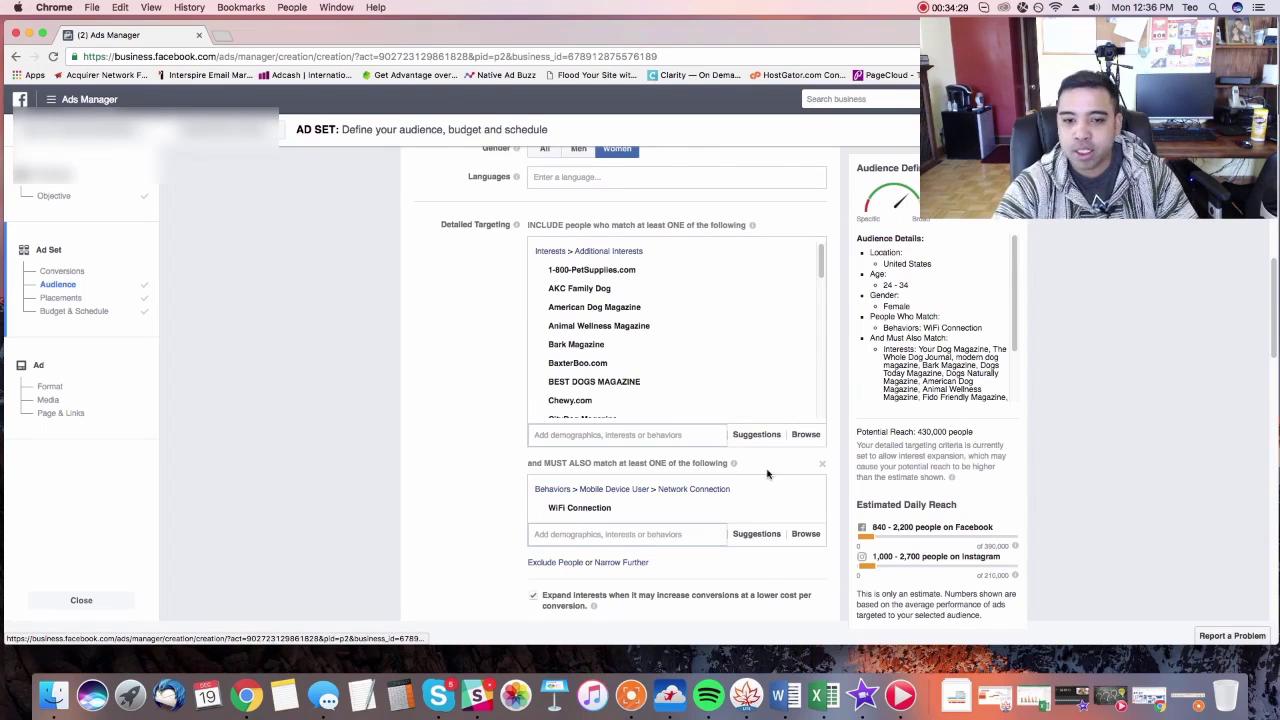
# Step: Try a conversion window of 1 day click, and return it to 7 days click
pyautogui.scroll(-15, 855, 432)
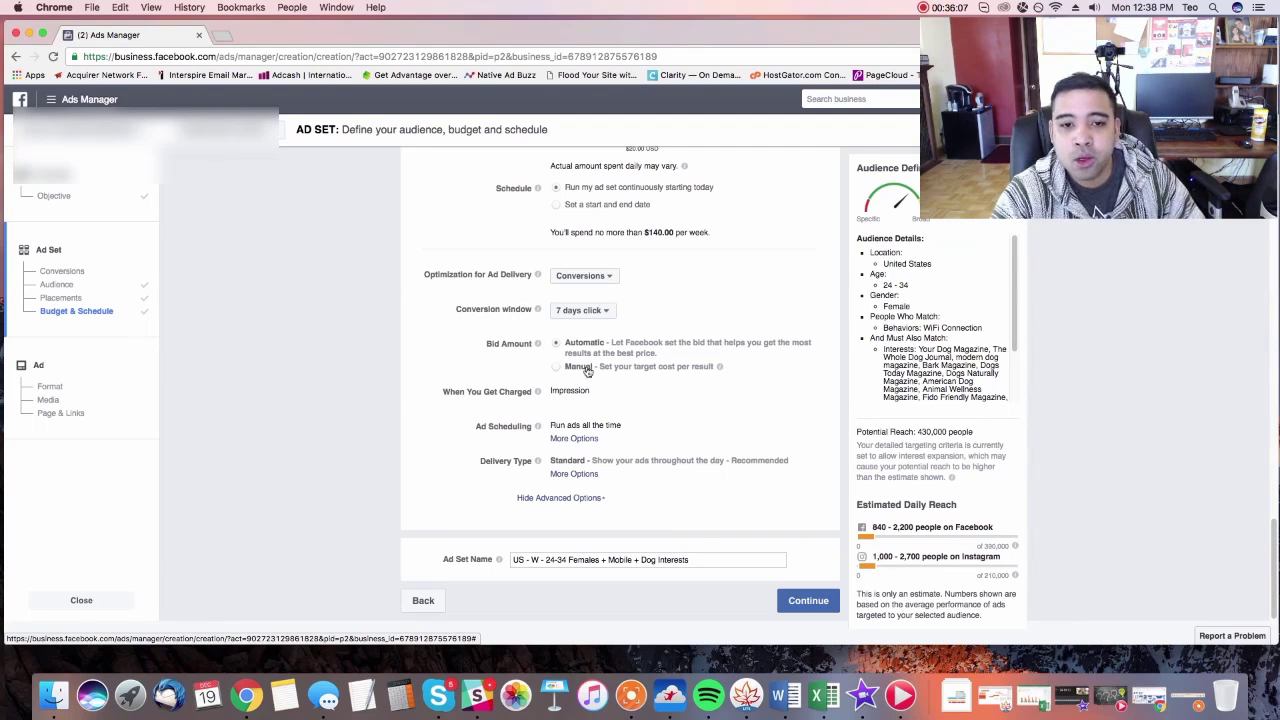
pyautogui.click(598, 310)
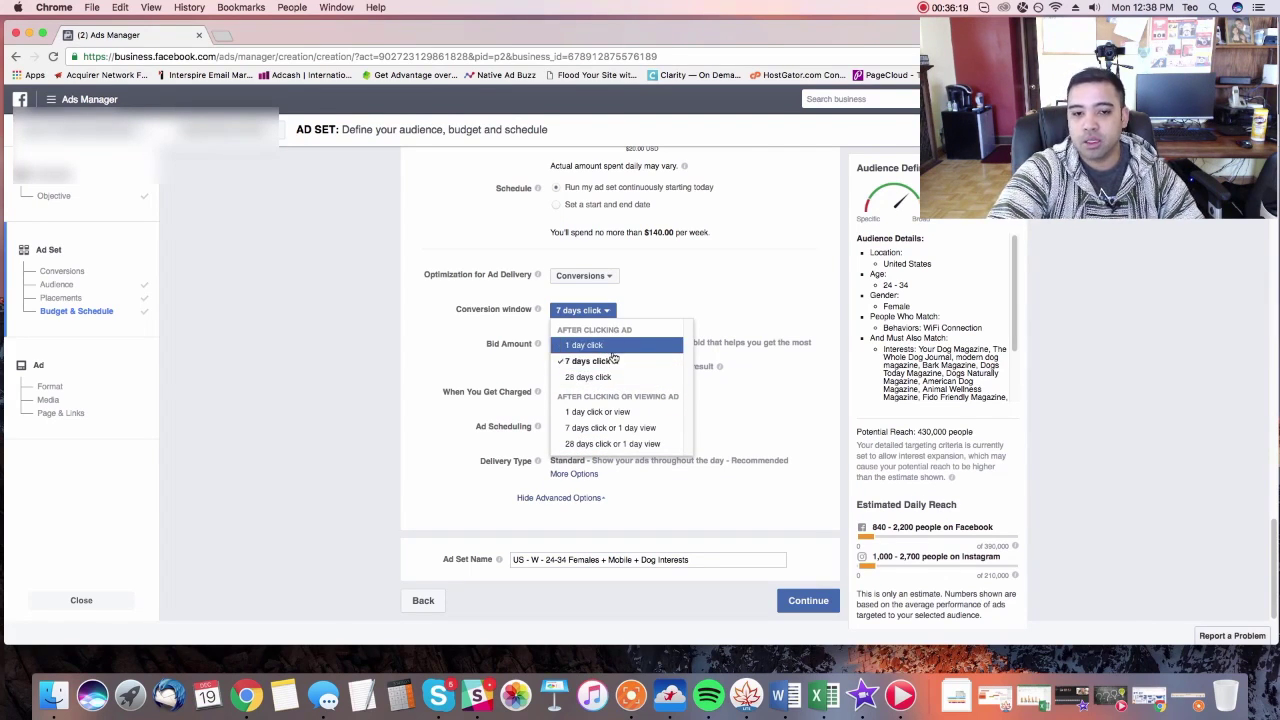
pyautogui.press('Return')
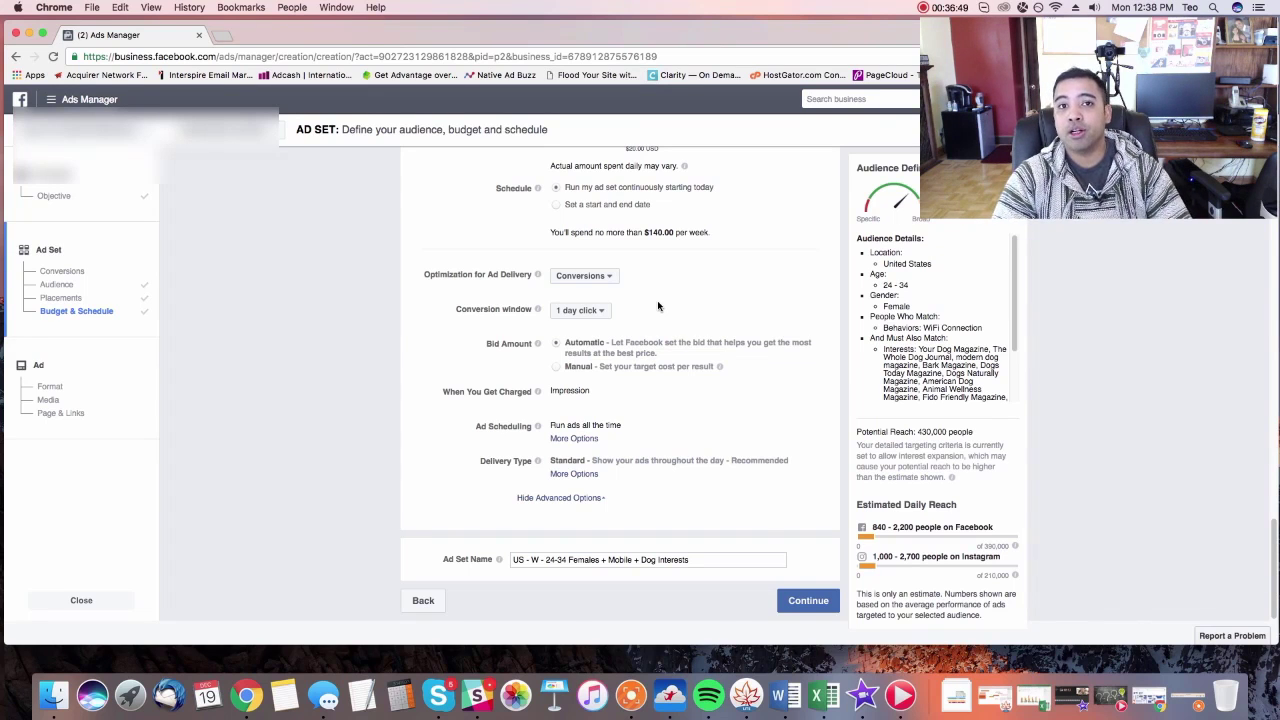
pyautogui.click(583, 310)
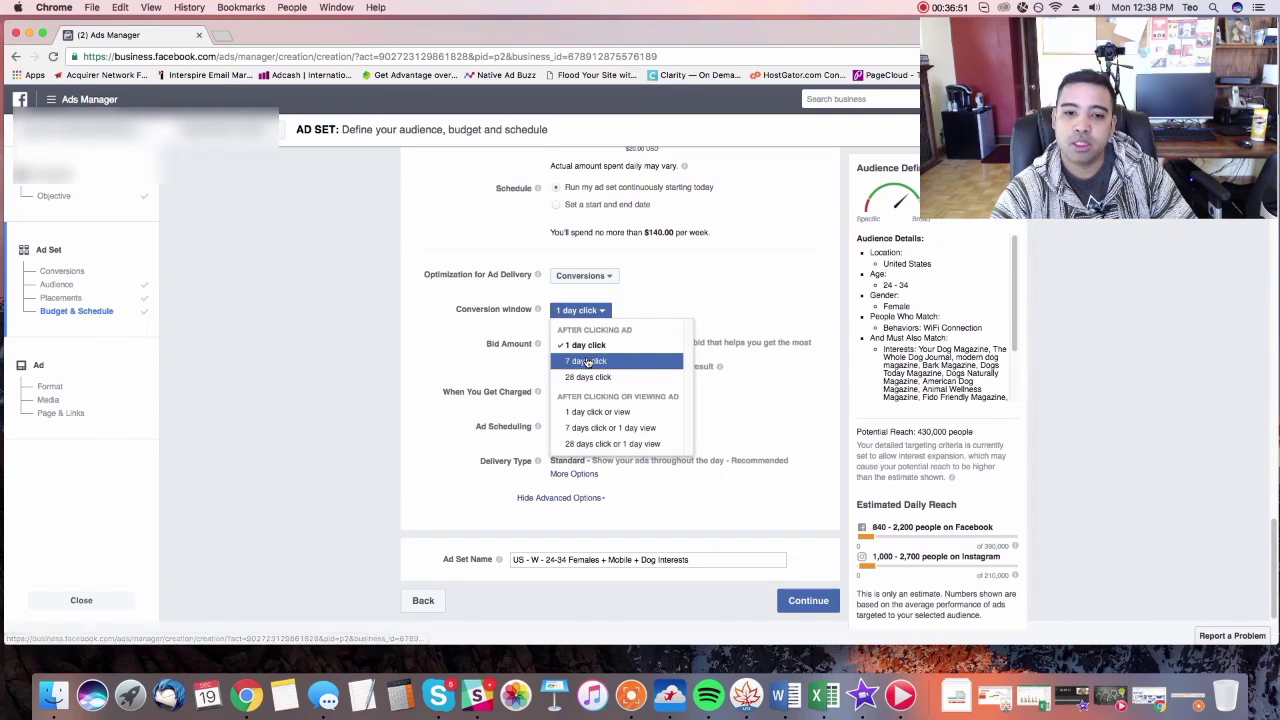
pyautogui.click(587, 362)
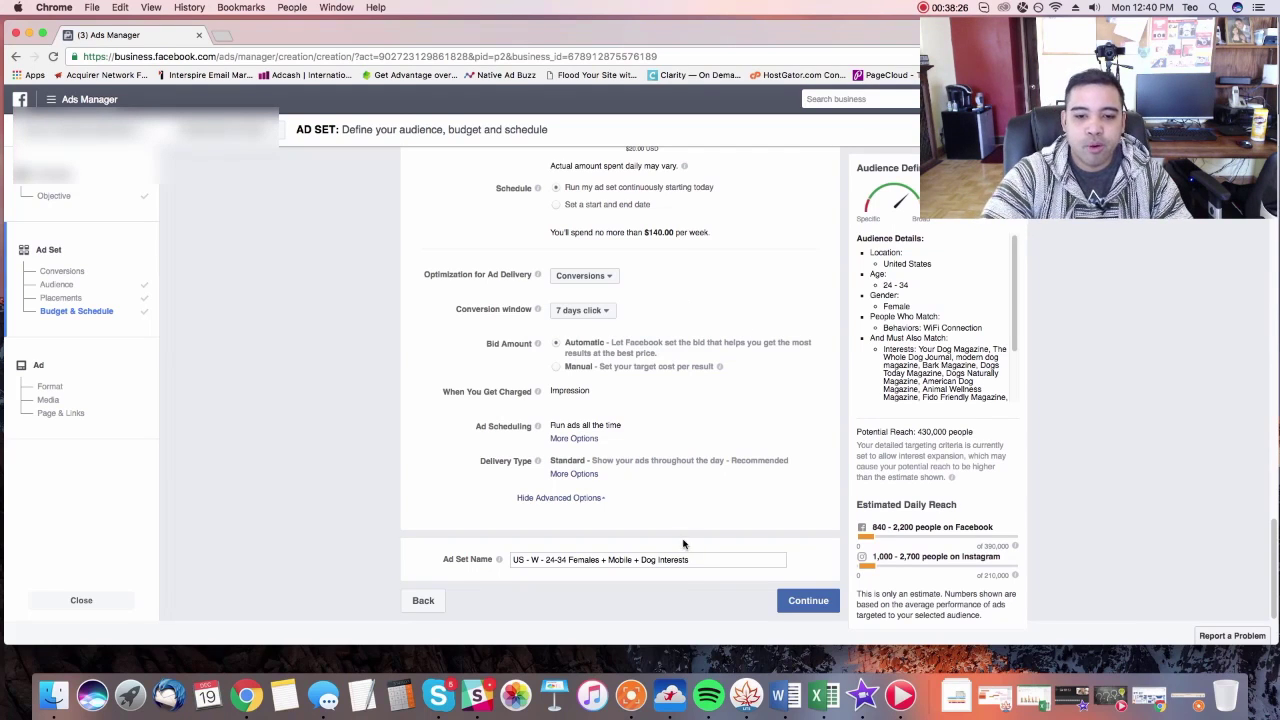
# Step: Review the complete ad set, from location, age, gender and detailed targeting through placements to budget, bidding and ad set name
pyautogui.scroll(5, 364, 480)
pyautogui.scroll(5, 370, 478)
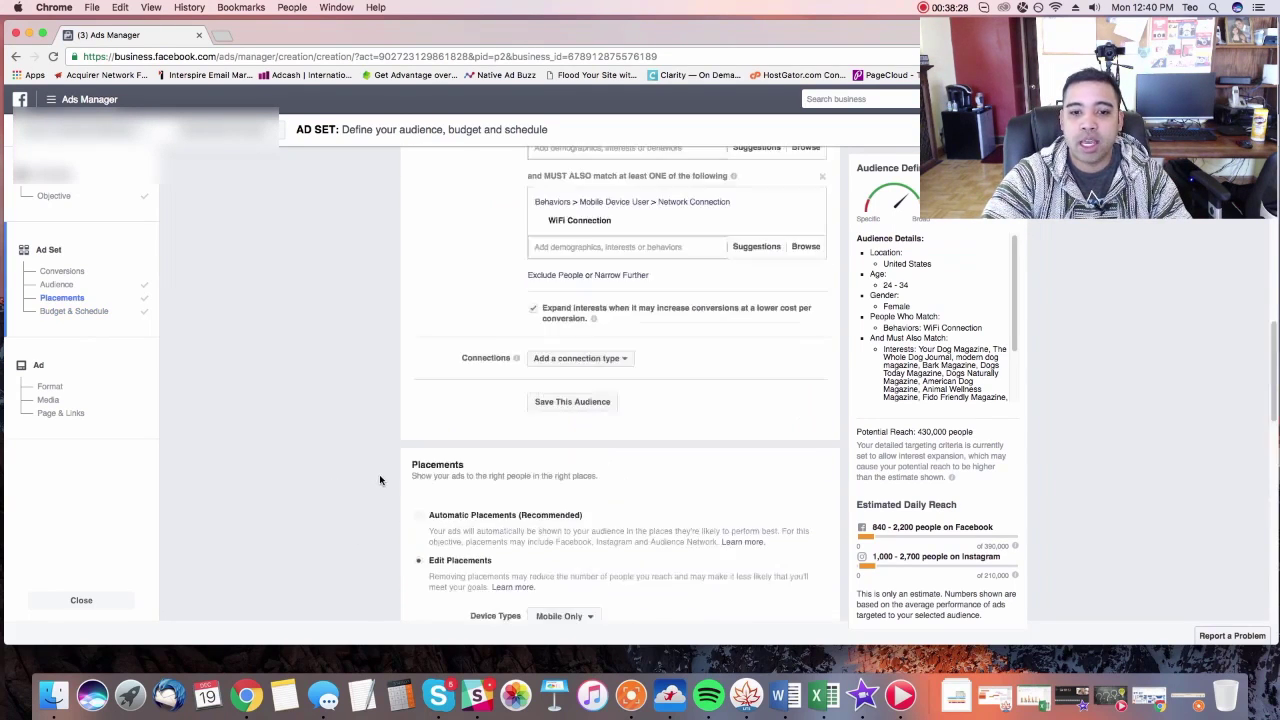
pyautogui.scroll(-5, 377, 478)
pyautogui.scroll(10, 375, 480)
pyautogui.scroll(-10, 375, 480)
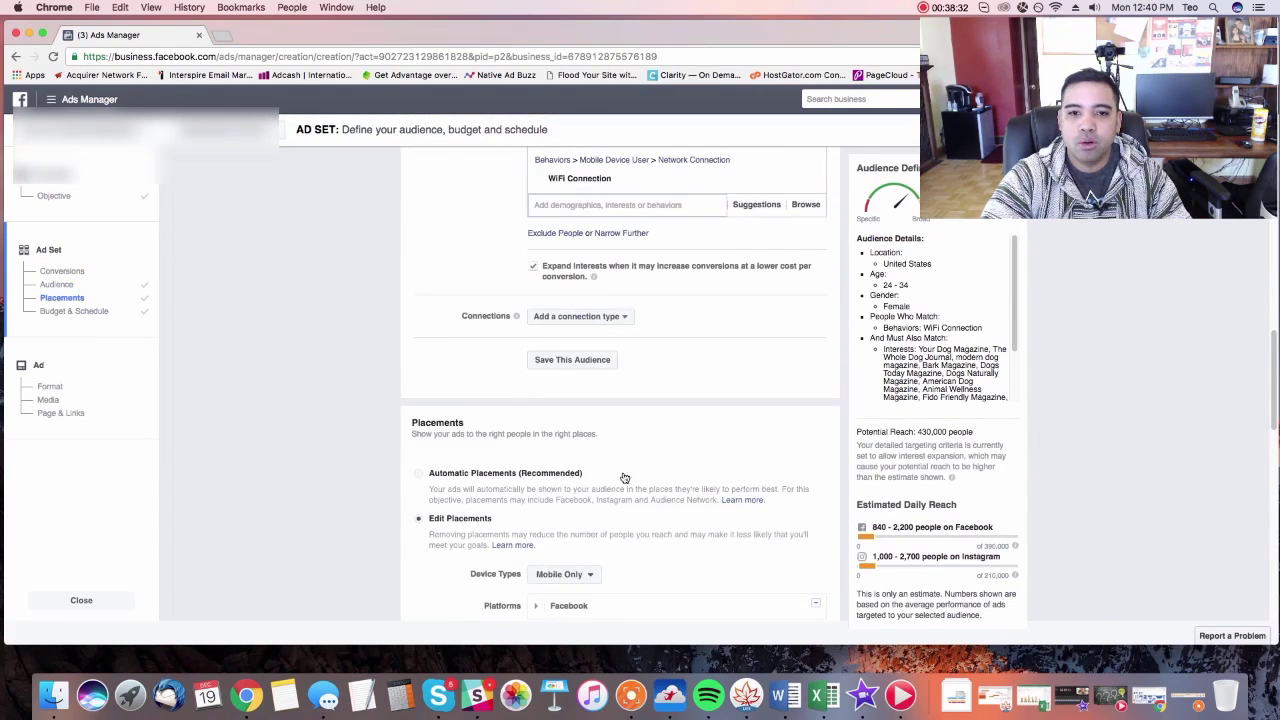
pyautogui.scroll(1, 626, 478)
pyautogui.scroll(-8, 832, 327)
pyautogui.scroll(-5, 832, 327)
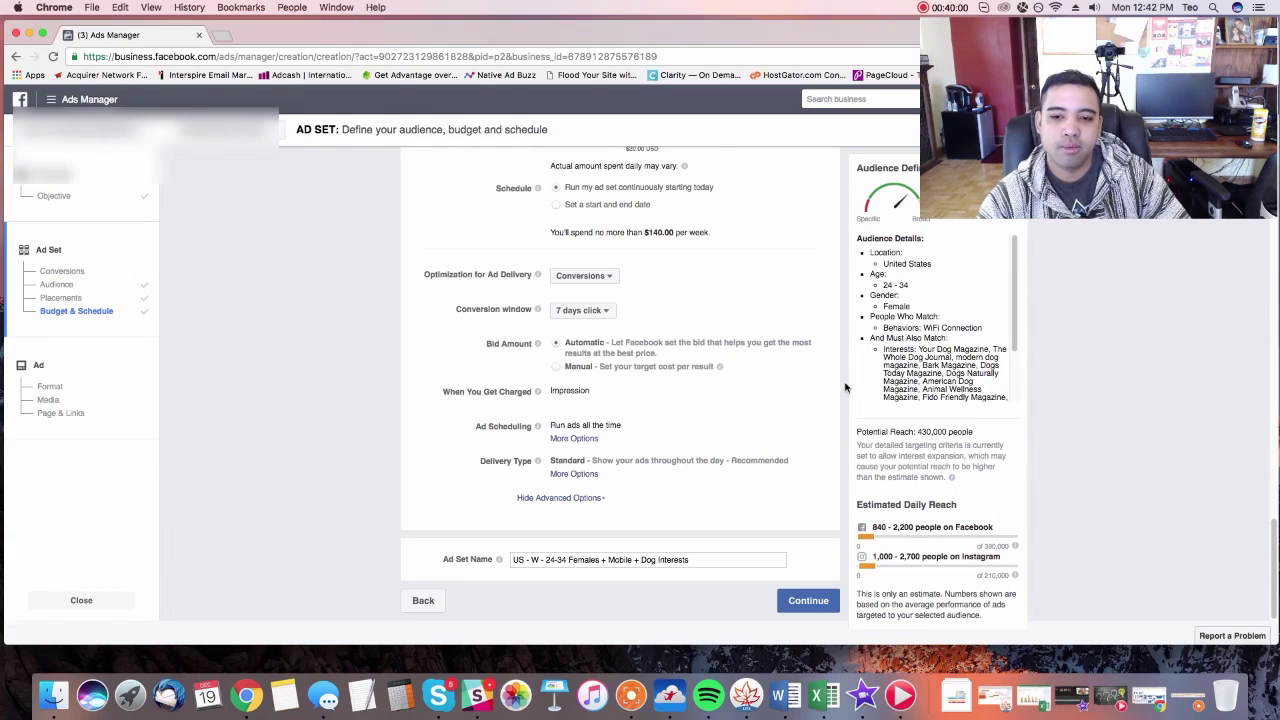
pyautogui.scroll(15, 841, 383)
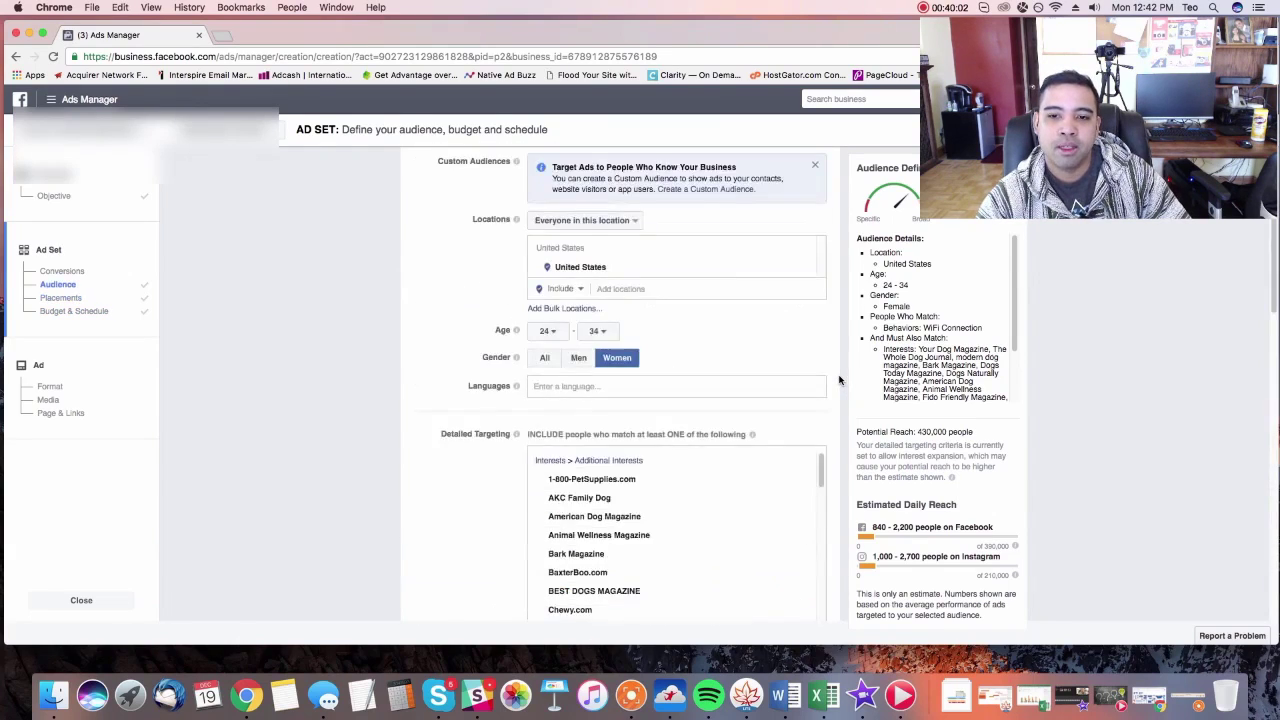
pyautogui.scroll(-10, 840, 380)
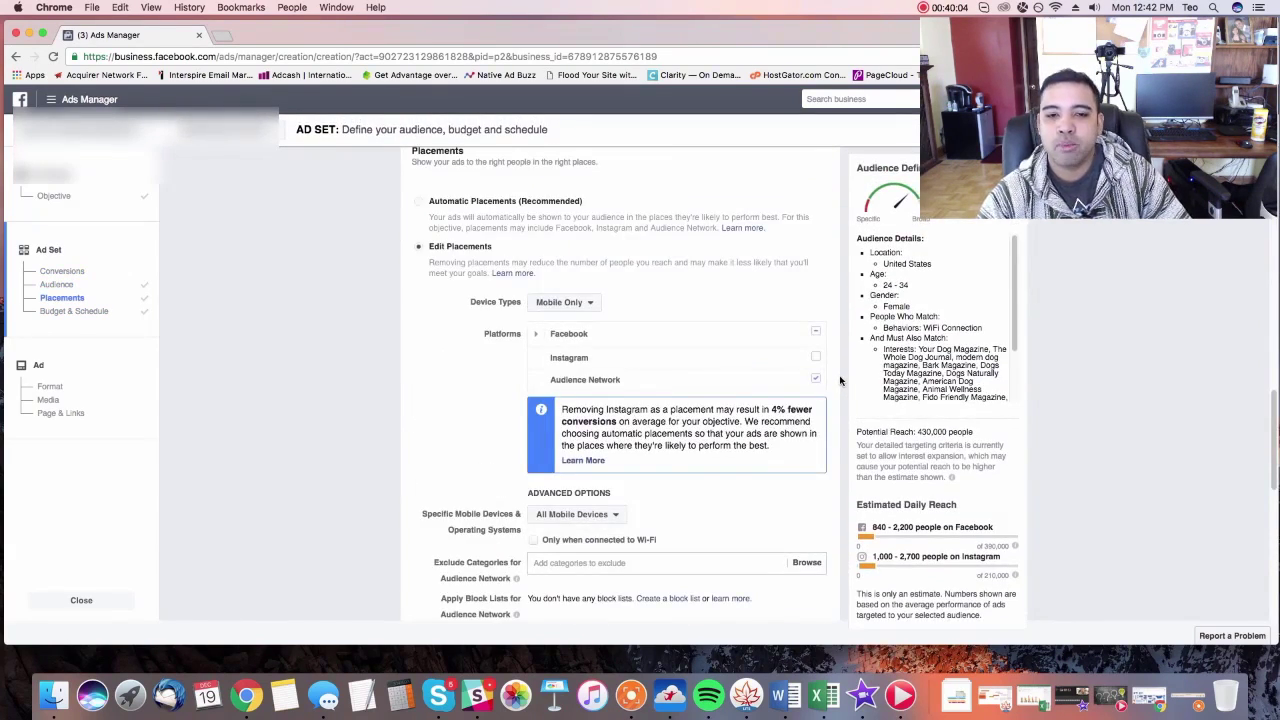